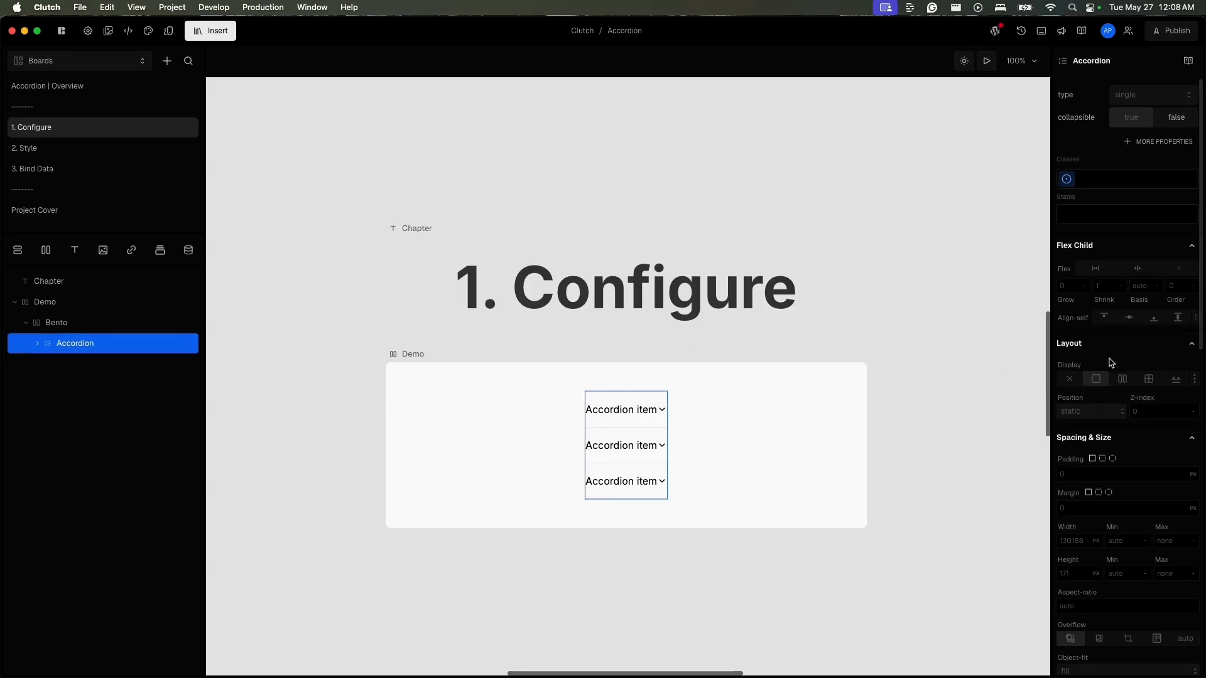
- Set the Accordion's width to 100%
{"action": "left_click", "coordinate": [1078, 538]}
{"action": "type", "text": "100%"}
{"action": "key", "text": "Return"}
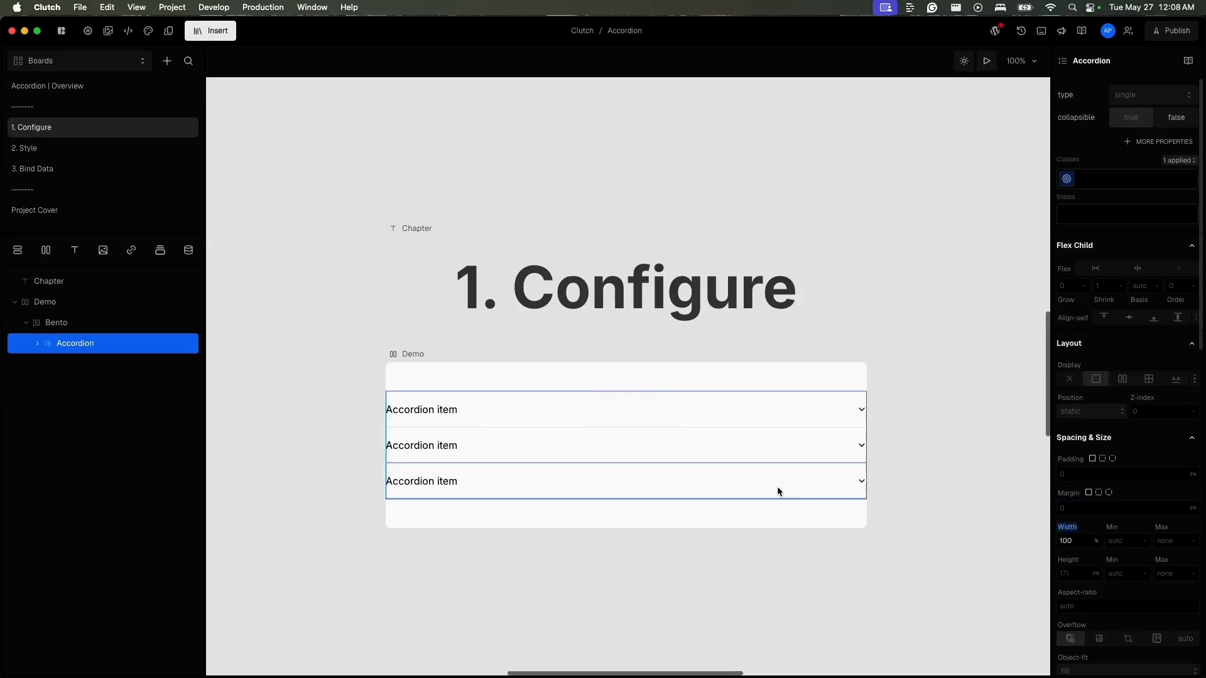
- Apply the existing wrapper class to the Bento box that contains the accordion
{"action": "left_click", "coordinate": [165, 324]}
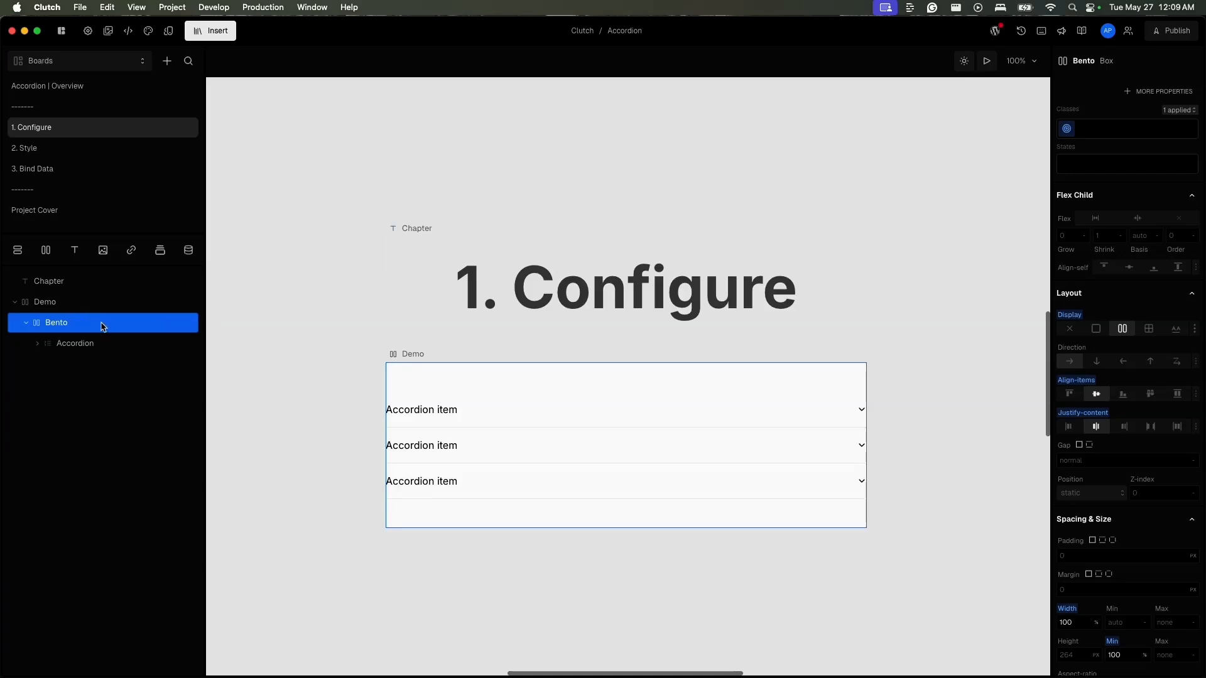
{"action": "left_click", "coordinate": [1111, 126]}
{"action": "type", "text": "w"}
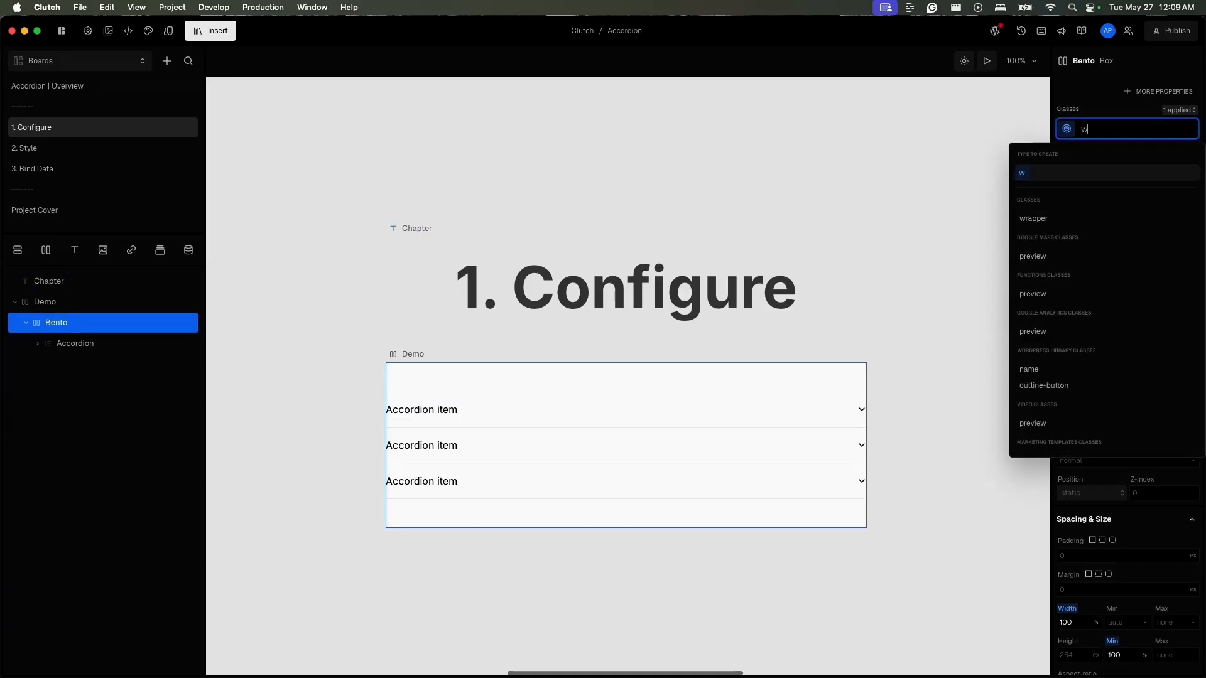
{"action": "type", "text": "rapp"}
{"action": "left_click", "coordinate": [1059, 218]}
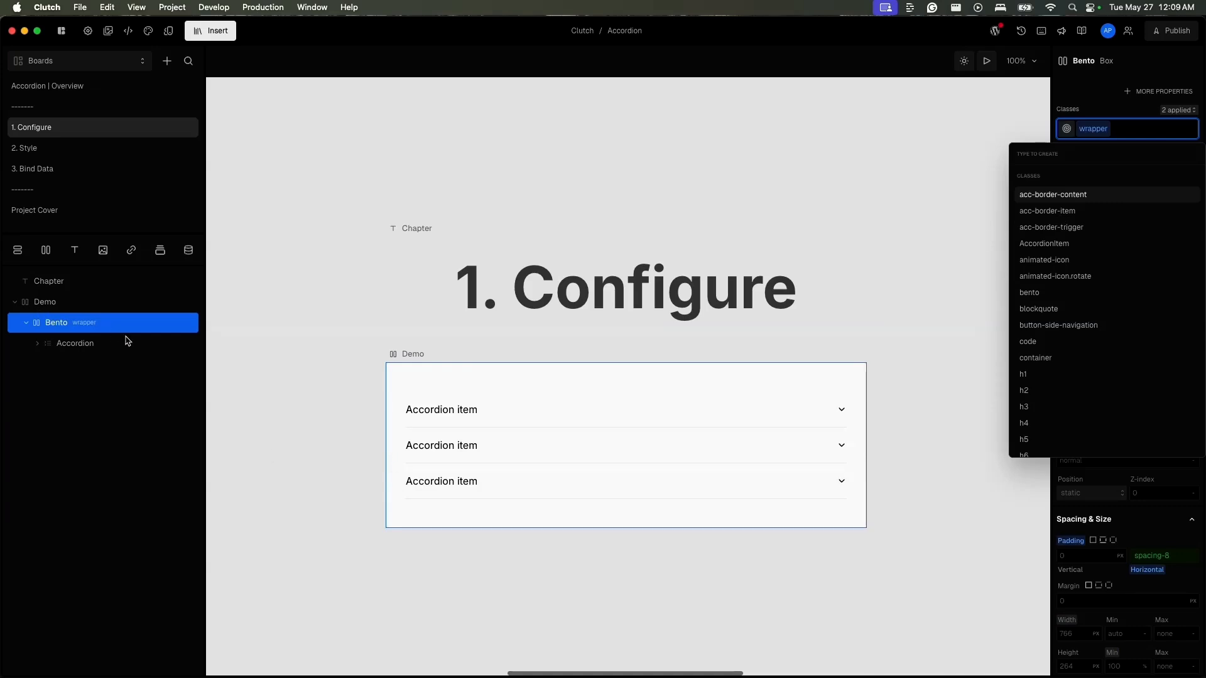
{"action": "key", "text": "Escape"}
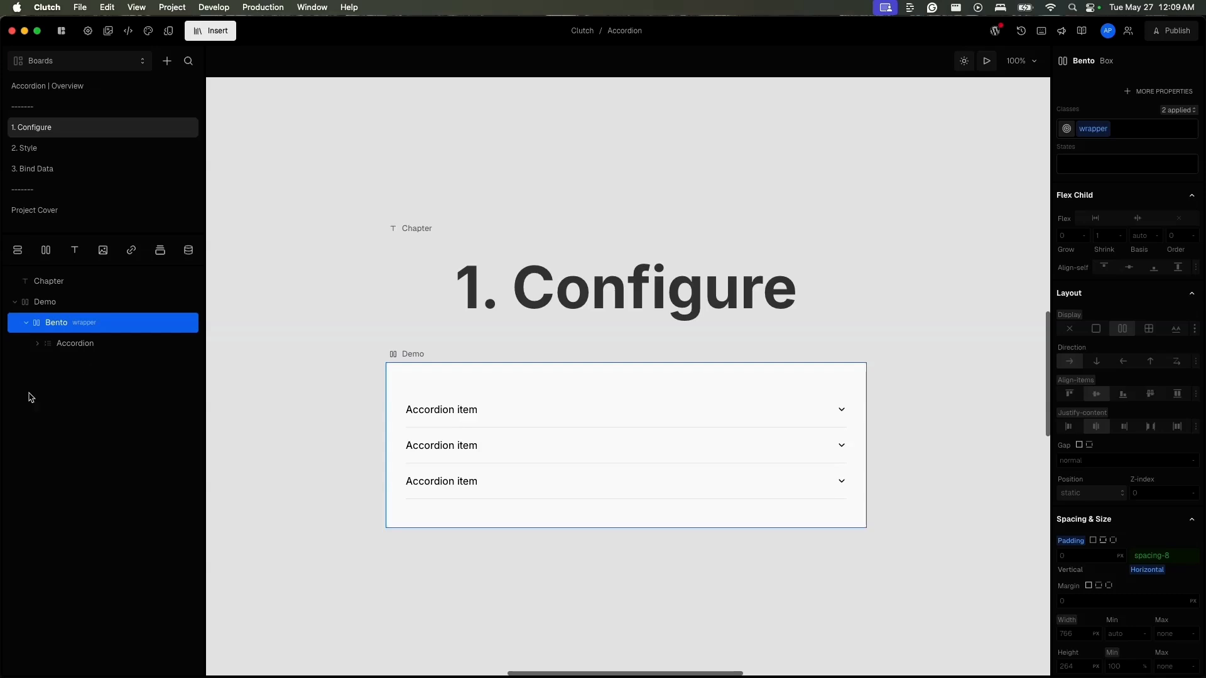
- Examine the Accordion's layer structure, including the trigger and content elements nested in its first AccordionItem
{"action": "left_click", "coordinate": [37, 343]}
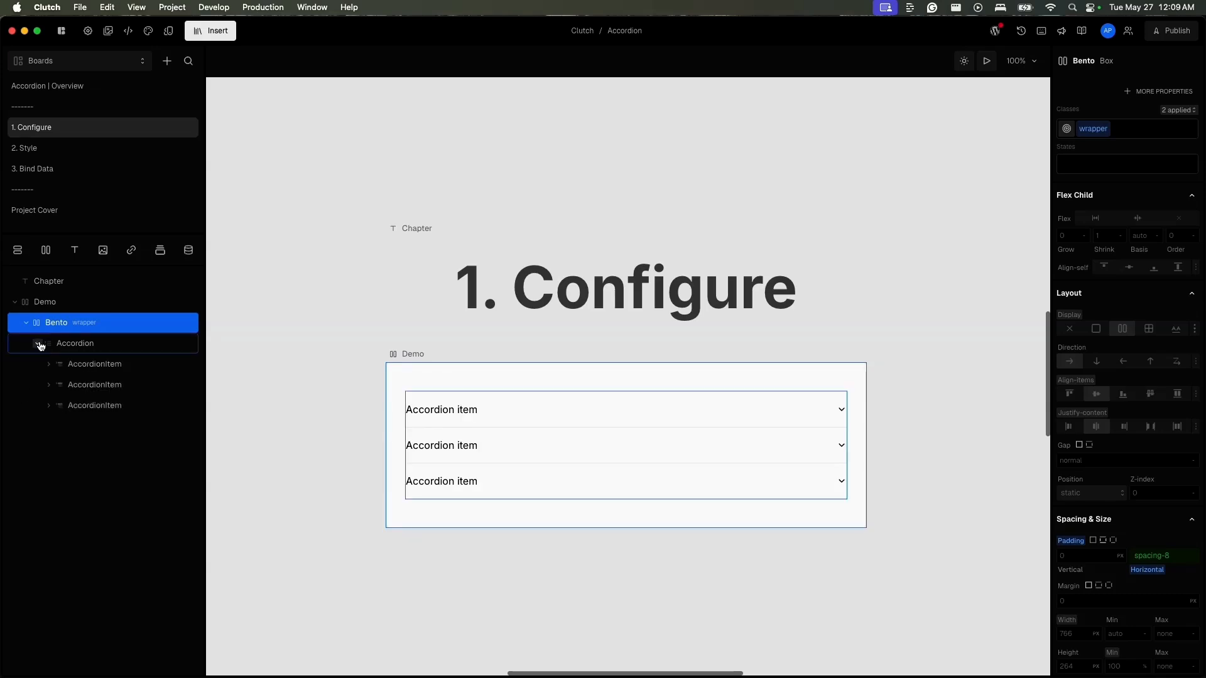
{"action": "left_click", "coordinate": [104, 354]}
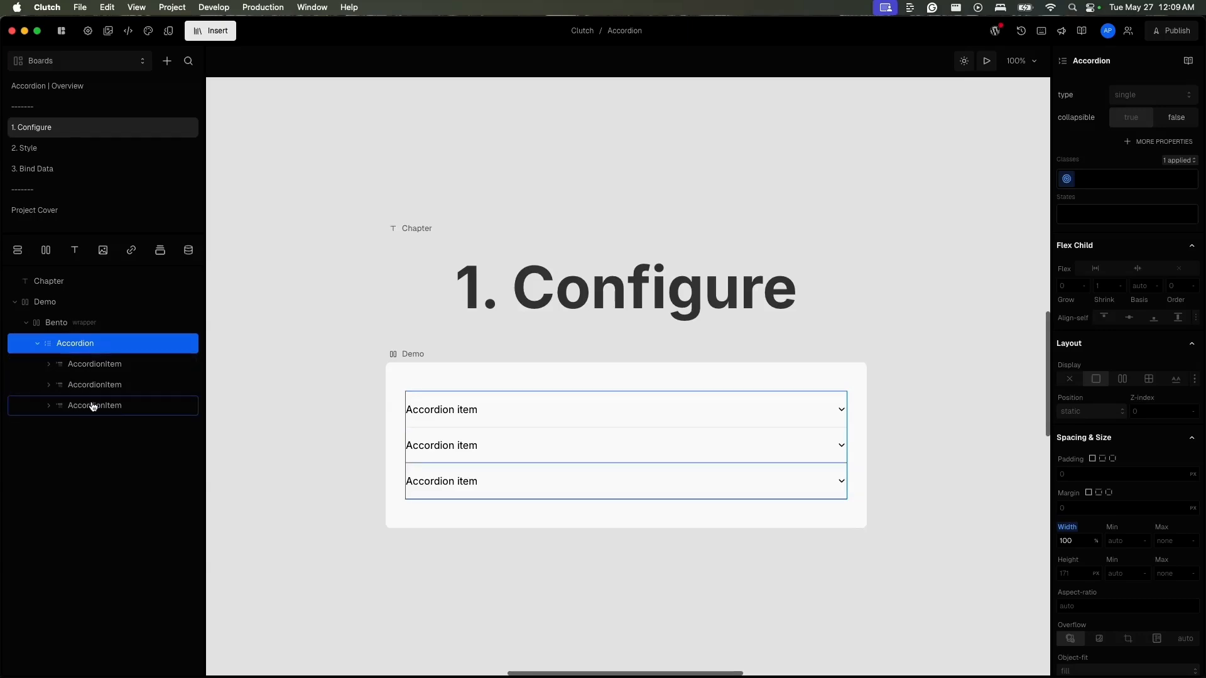
{"action": "left_click", "coordinate": [48, 365]}
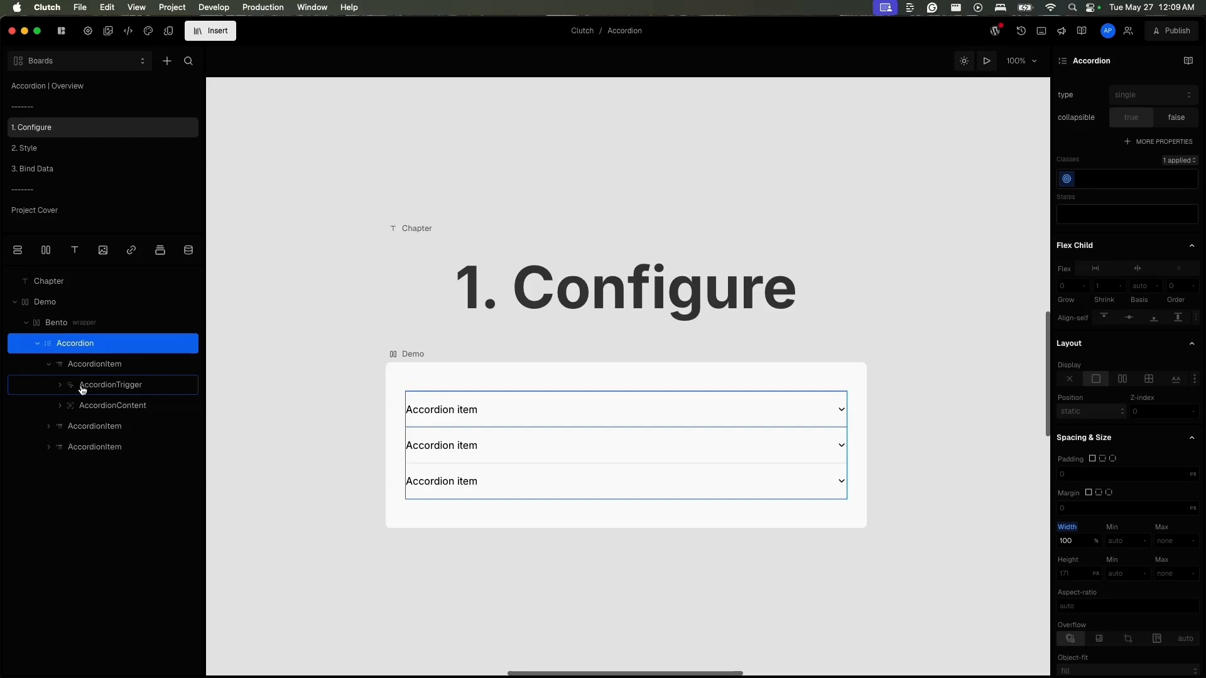
{"action": "left_click", "coordinate": [60, 385]}
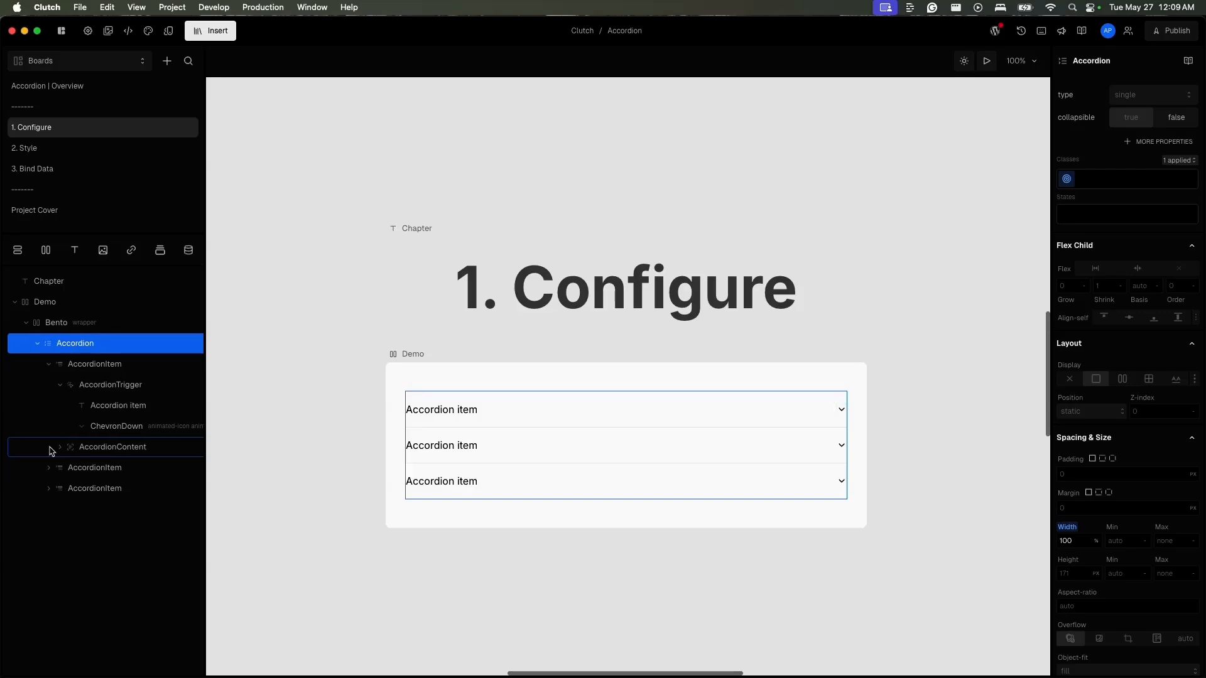
{"action": "left_click", "coordinate": [76, 448]}
{"action": "left_click", "coordinate": [61, 447]}
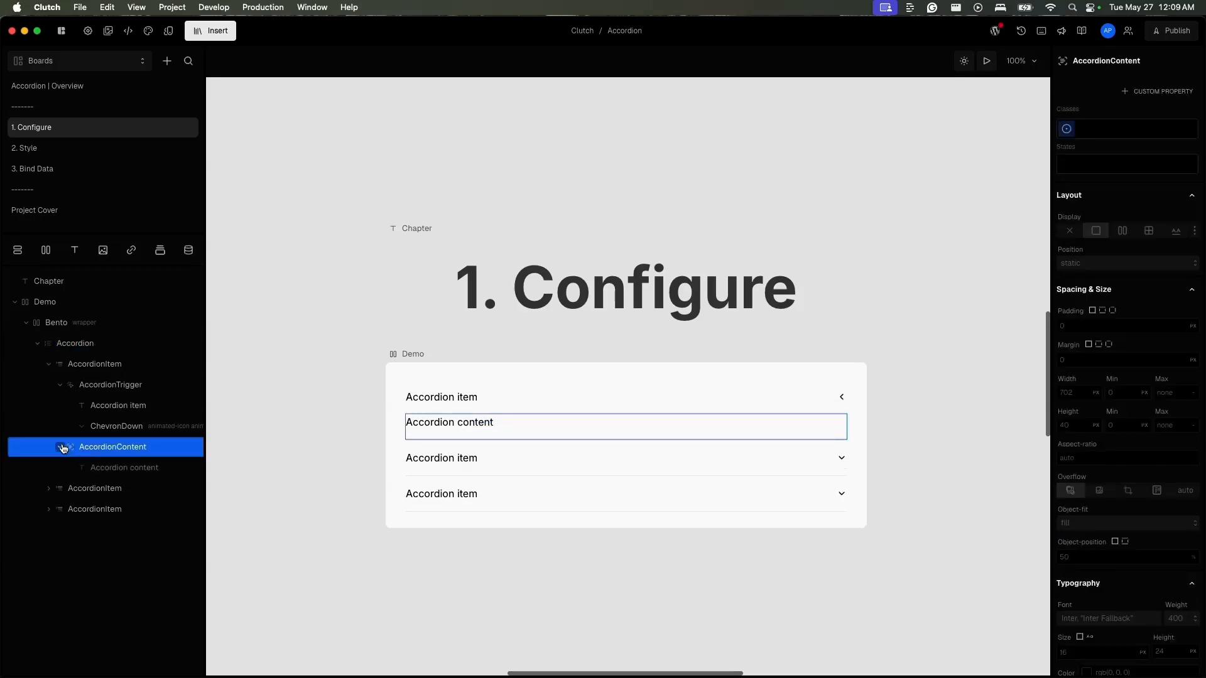
{"action": "left_click", "coordinate": [123, 474]}
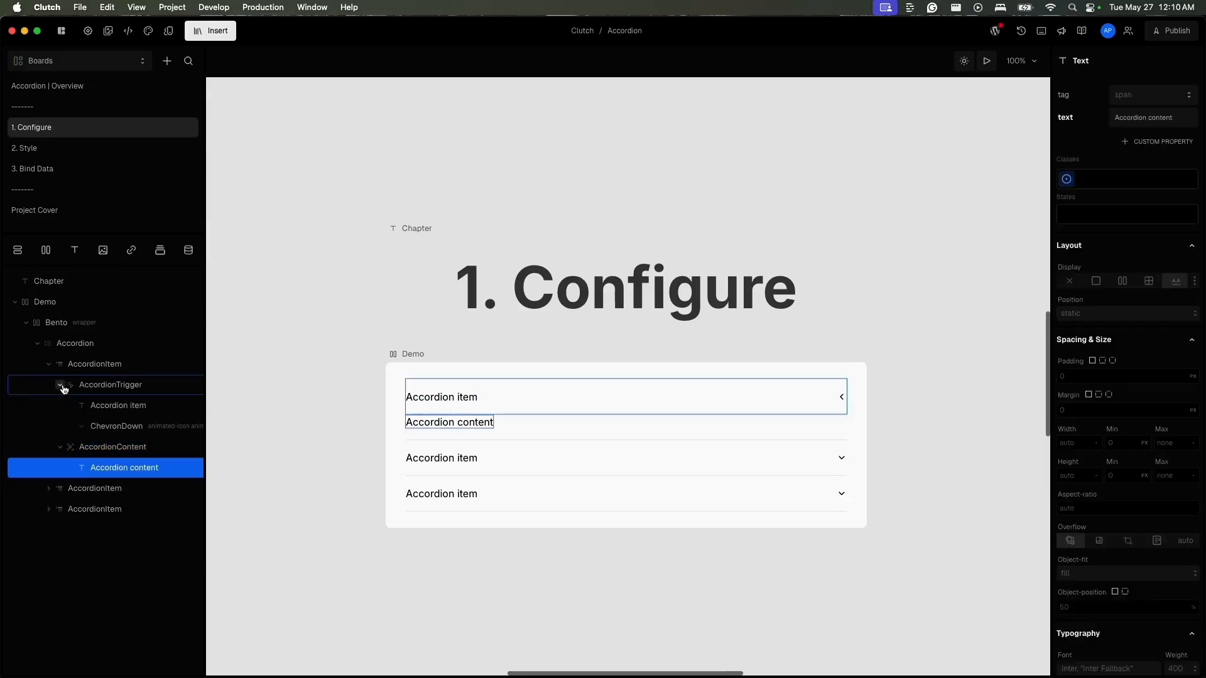
{"action": "left_click", "coordinate": [59, 385]}
{"action": "left_click", "coordinate": [49, 366]}
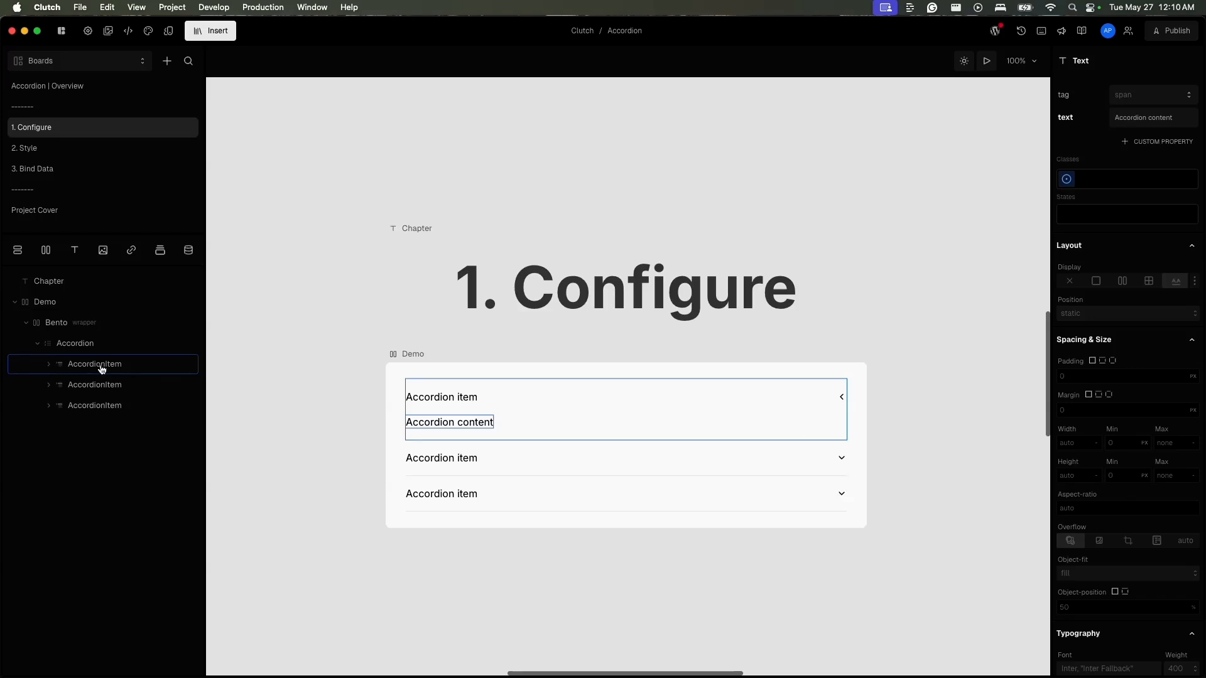
{"action": "left_click", "coordinate": [116, 346]}
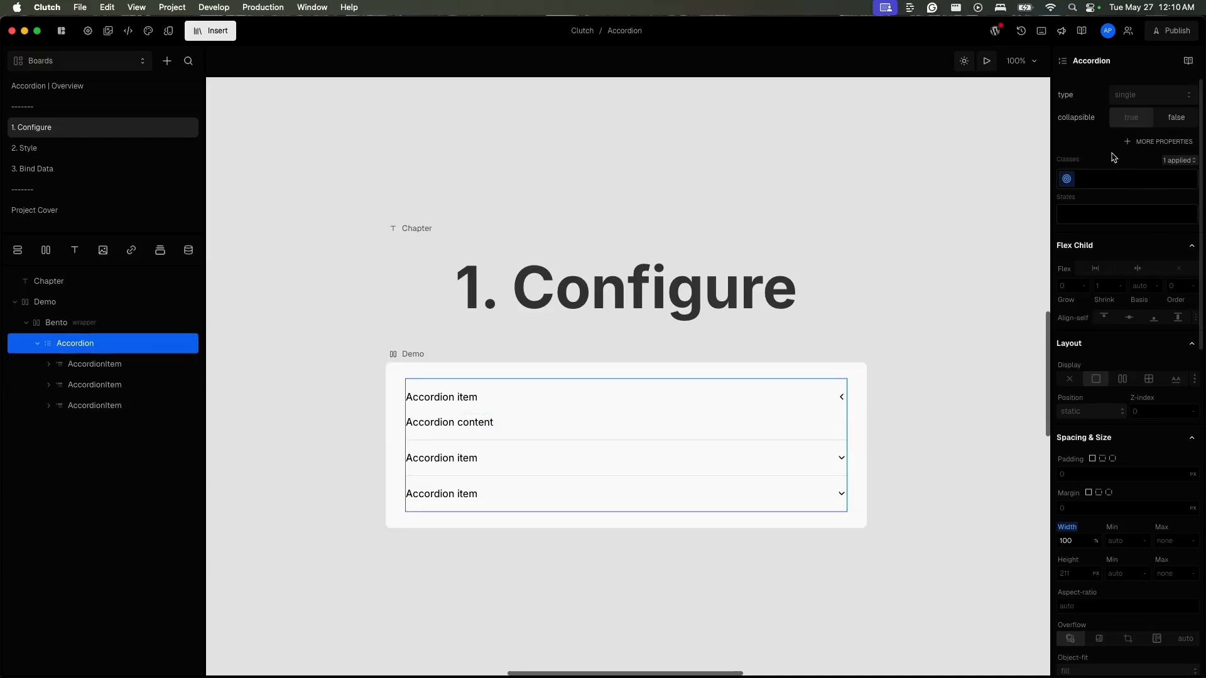
- Read the description of the type property, and test opening and closing the accordion items in preview with the default settings
{"action": "left_click", "coordinate": [1086, 102]}
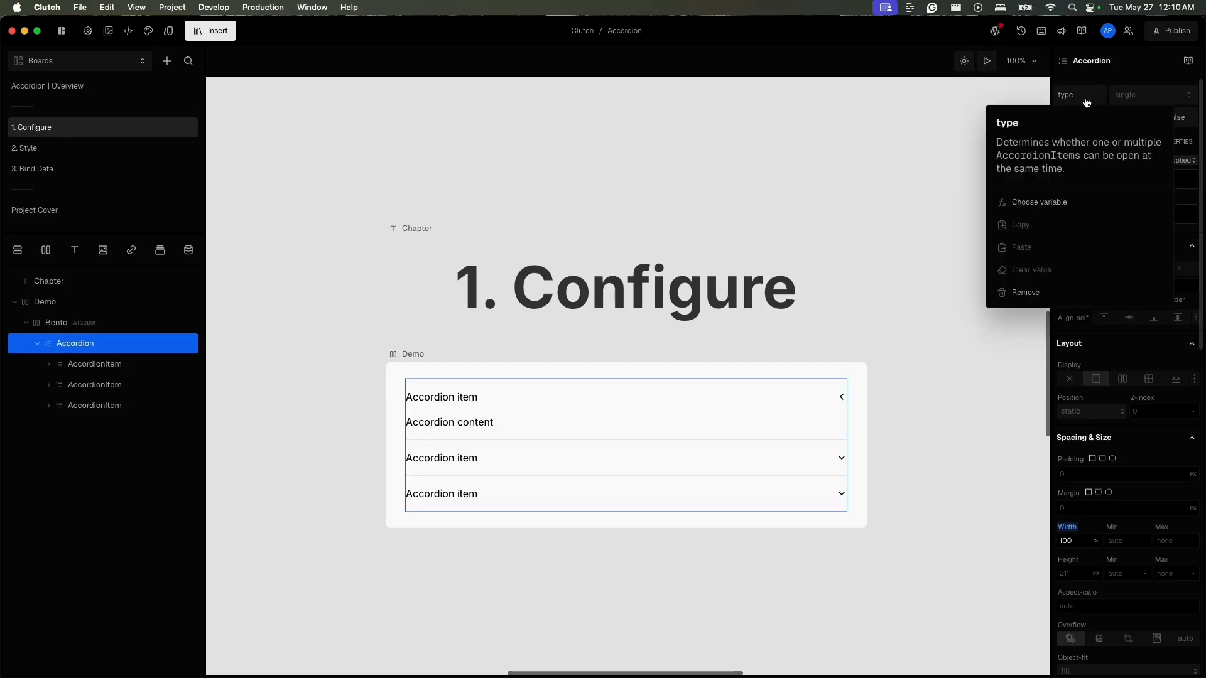
{"action": "left_click", "coordinate": [1087, 102]}
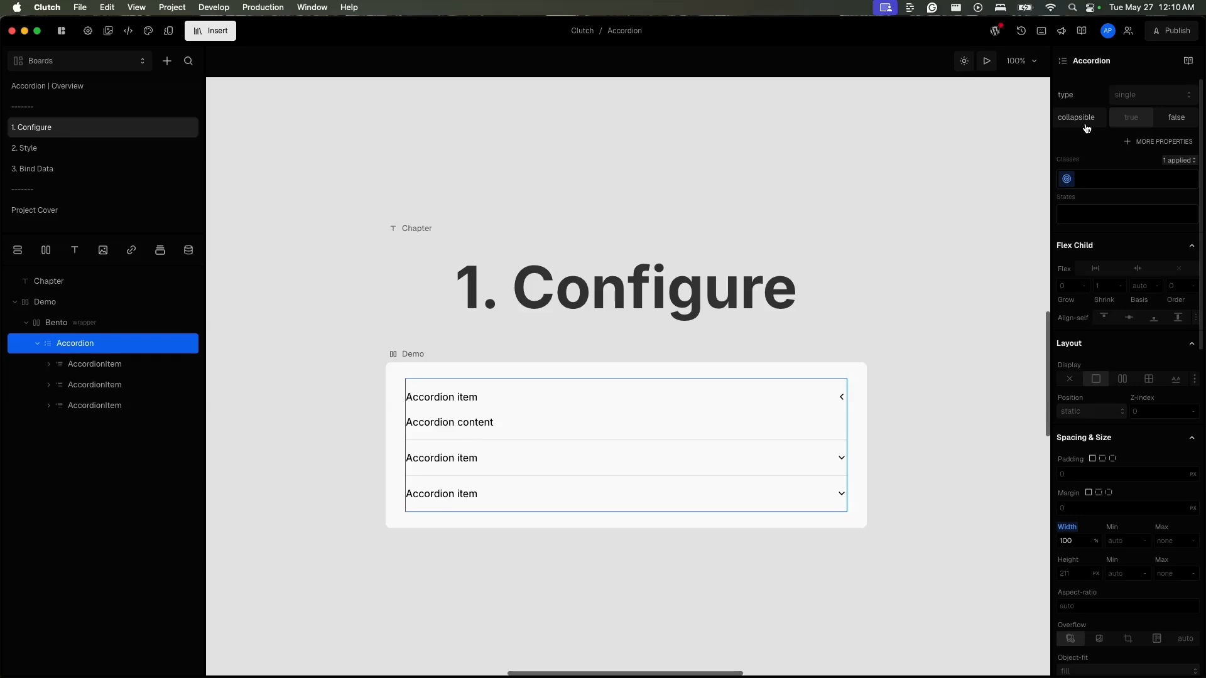
{"action": "left_click", "coordinate": [986, 61]}
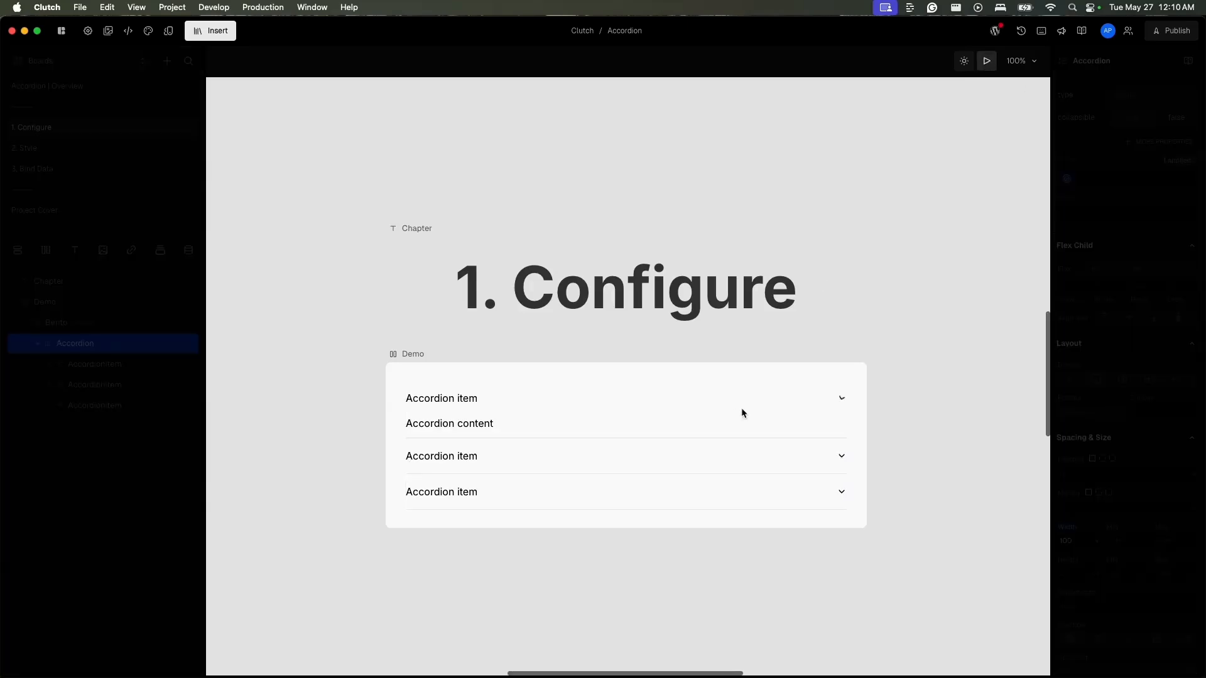
{"action": "left_click", "coordinate": [741, 409]}
{"action": "left_click", "coordinate": [741, 409]}
{"action": "left_click", "coordinate": [741, 409]}
{"action": "left_click", "coordinate": [741, 409]}
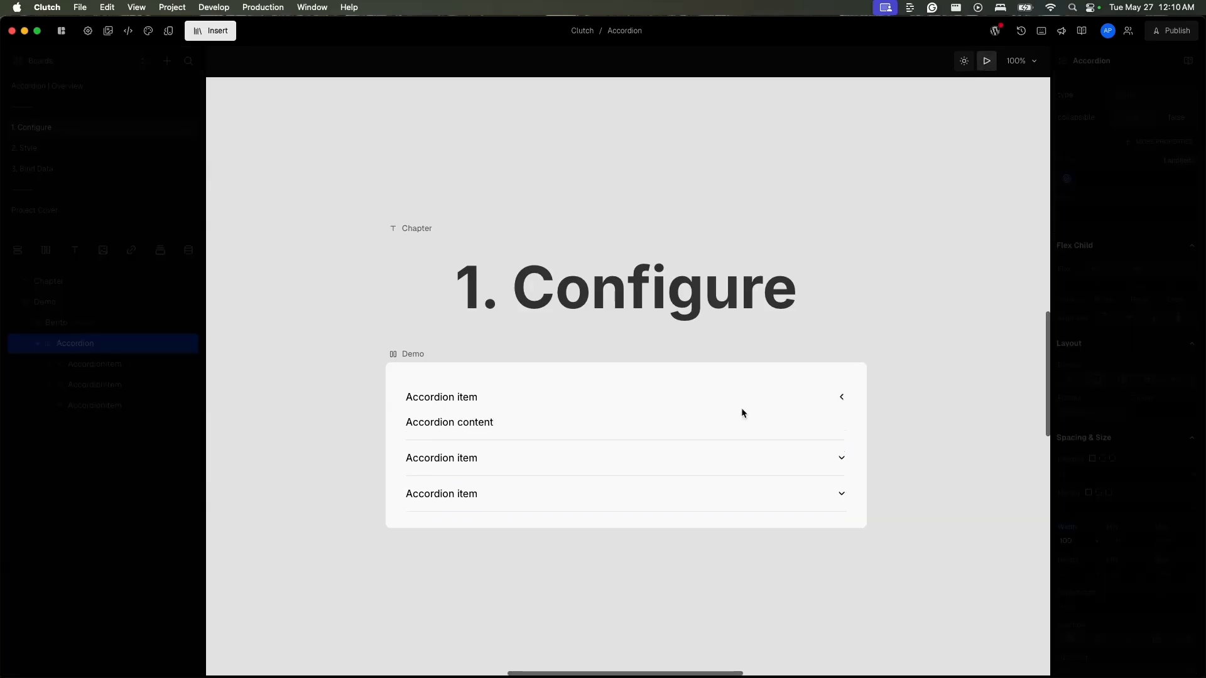
{"action": "left_click", "coordinate": [741, 412]}
{"action": "left_click", "coordinate": [732, 447]}
{"action": "left_click", "coordinate": [732, 398]}
{"action": "left_click", "coordinate": [731, 397]}
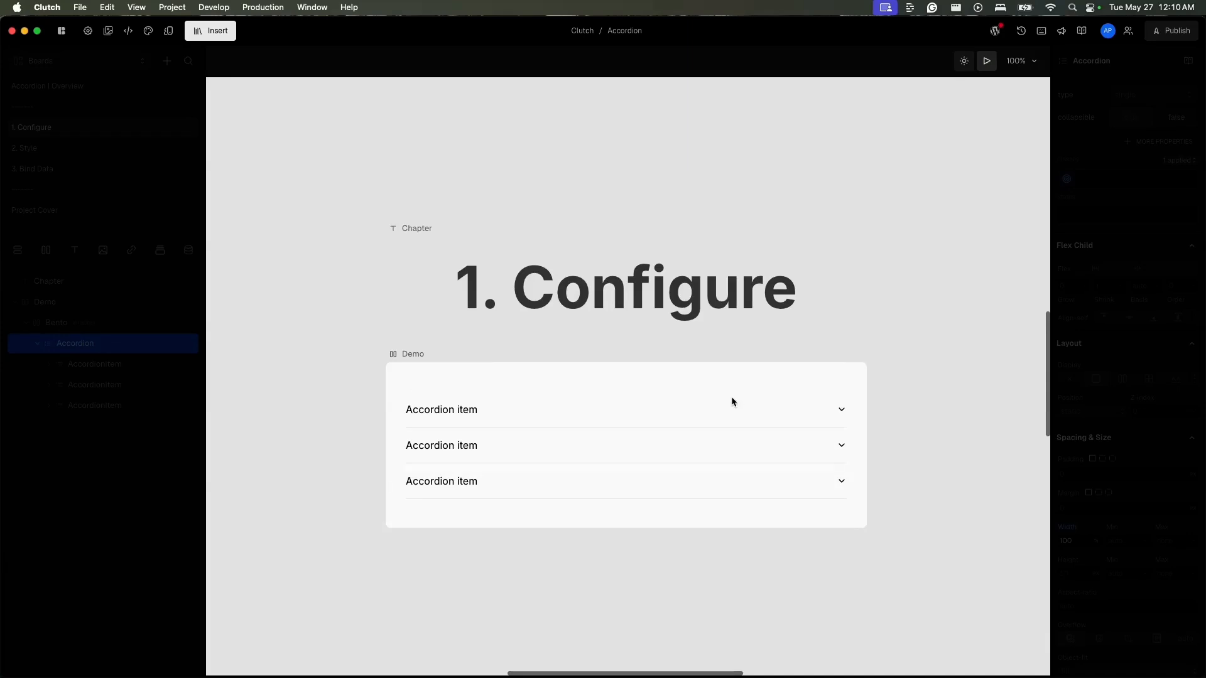
{"action": "left_click", "coordinate": [726, 409]}
{"action": "left_click", "coordinate": [726, 409]}
{"action": "key", "text": "Escape"}
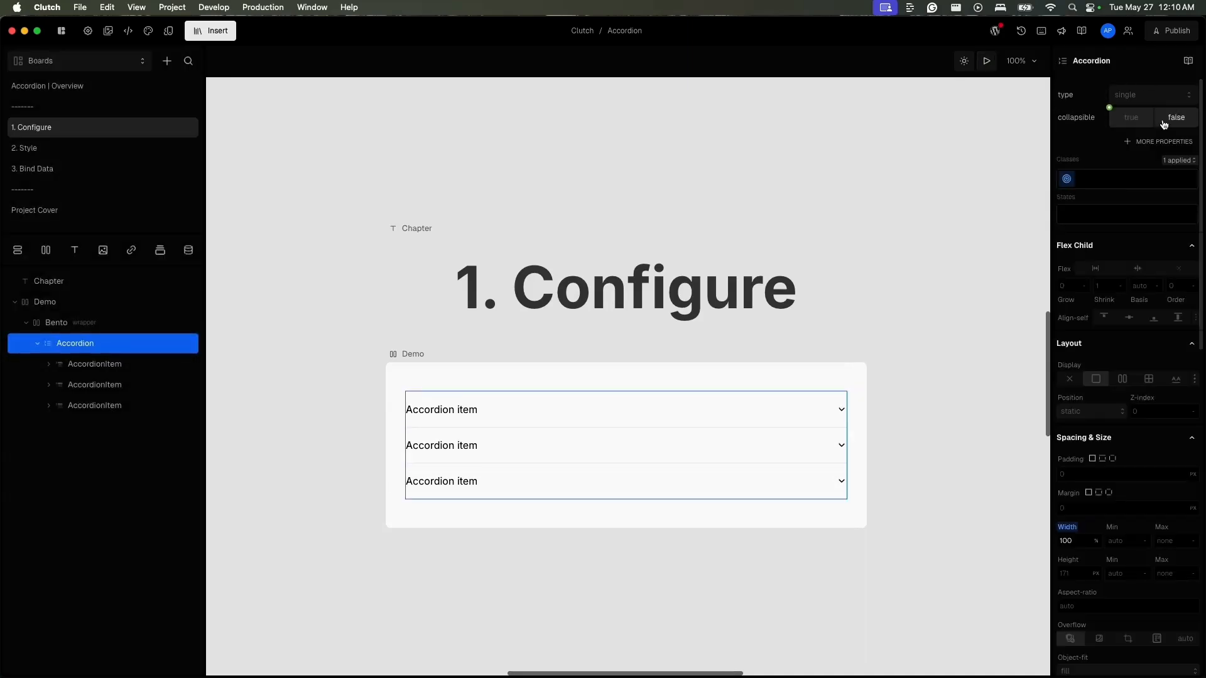
- Try the Accordion in preview with collapsible set to false, and clear that value again
{"action": "left_click", "coordinate": [1164, 123]}
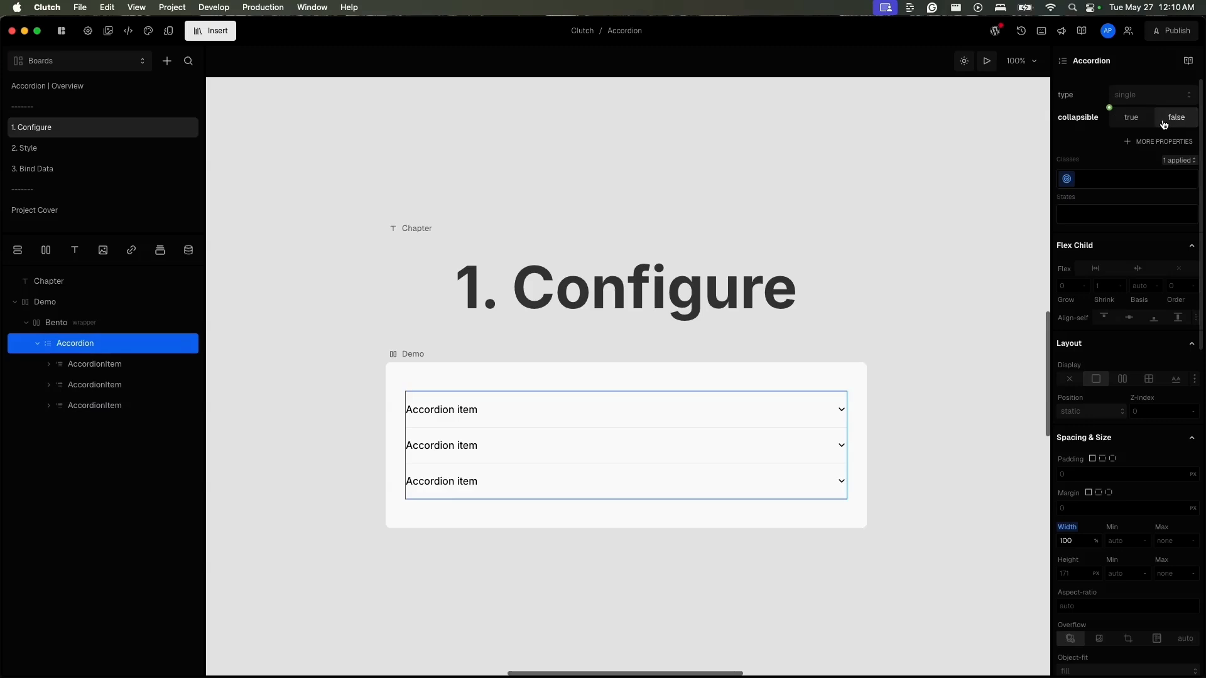
{"action": "left_click", "coordinate": [987, 61]}
{"action": "left_click", "coordinate": [719, 394]}
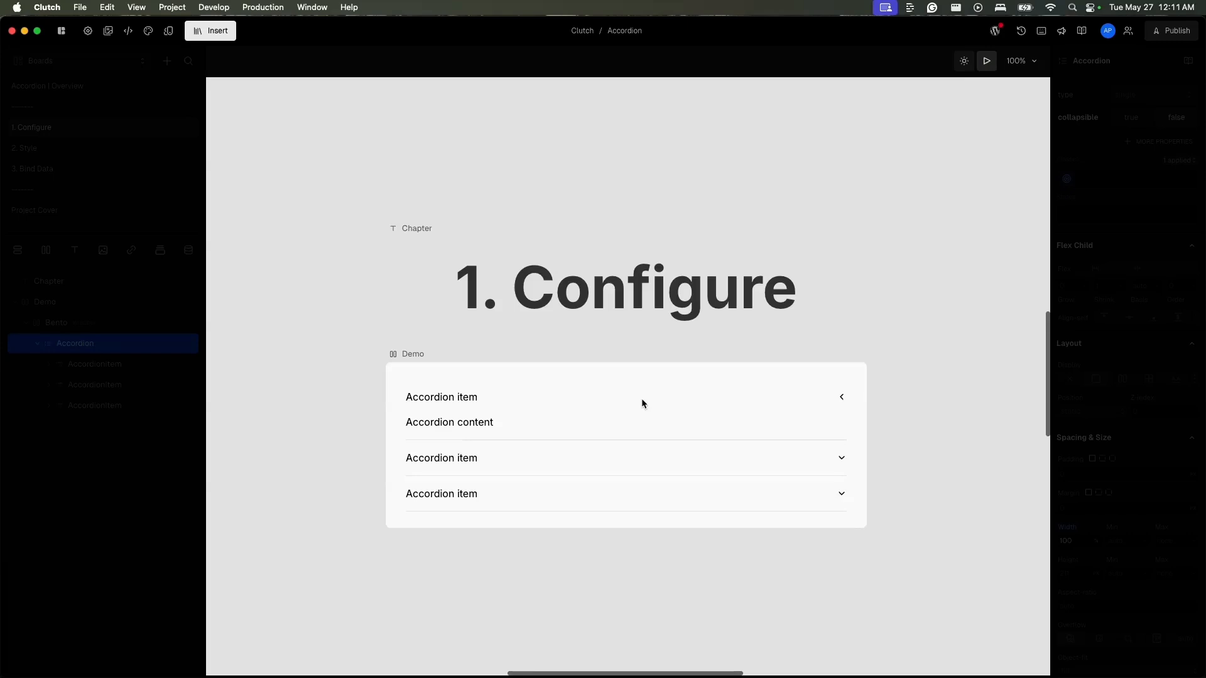
{"action": "key", "text": "Escape"}
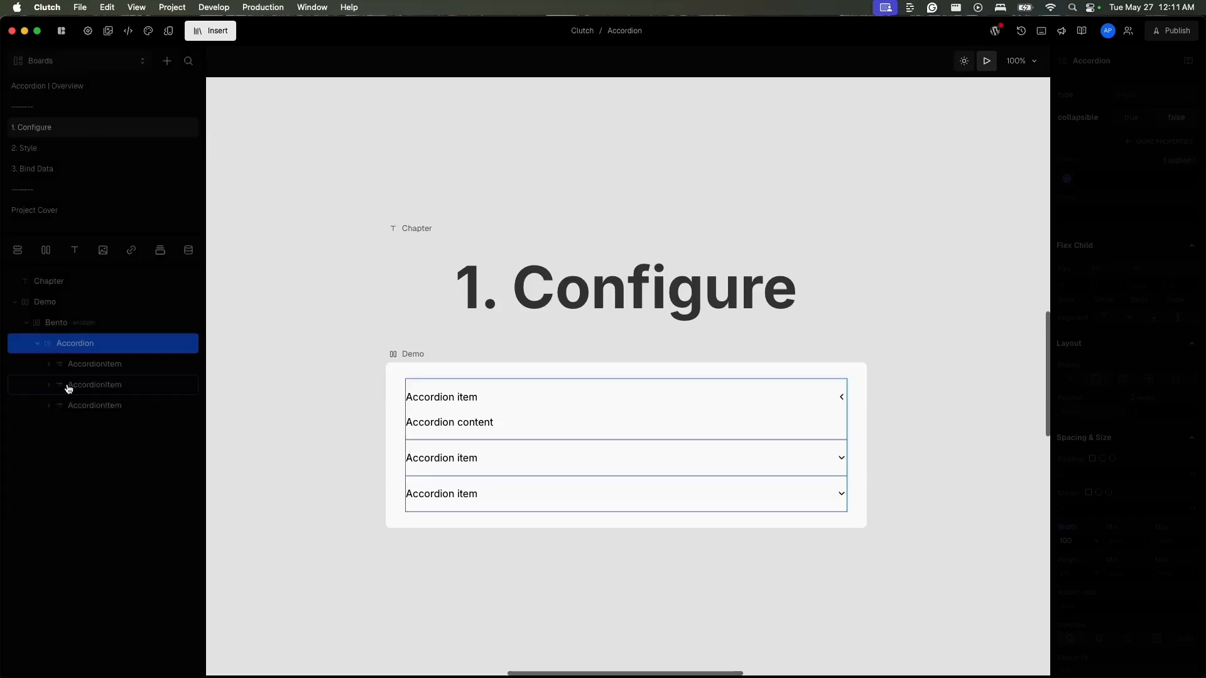
{"action": "left_click", "coordinate": [1093, 125]}
{"action": "left_click", "coordinate": [1067, 303]}
- Set the Accordion's type to multiple and test expanding several items at the same time in preview
{"action": "left_click", "coordinate": [1085, 96]}
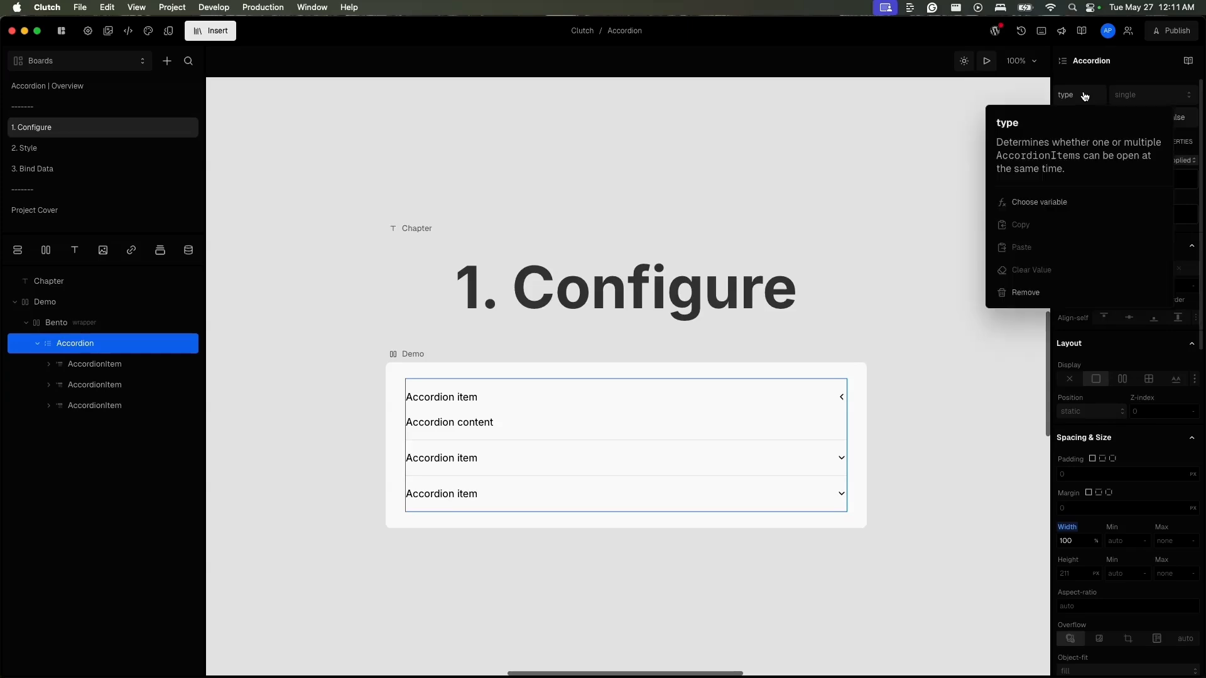
{"action": "left_click", "coordinate": [1149, 95]}
{"action": "left_click", "coordinate": [1139, 140]}
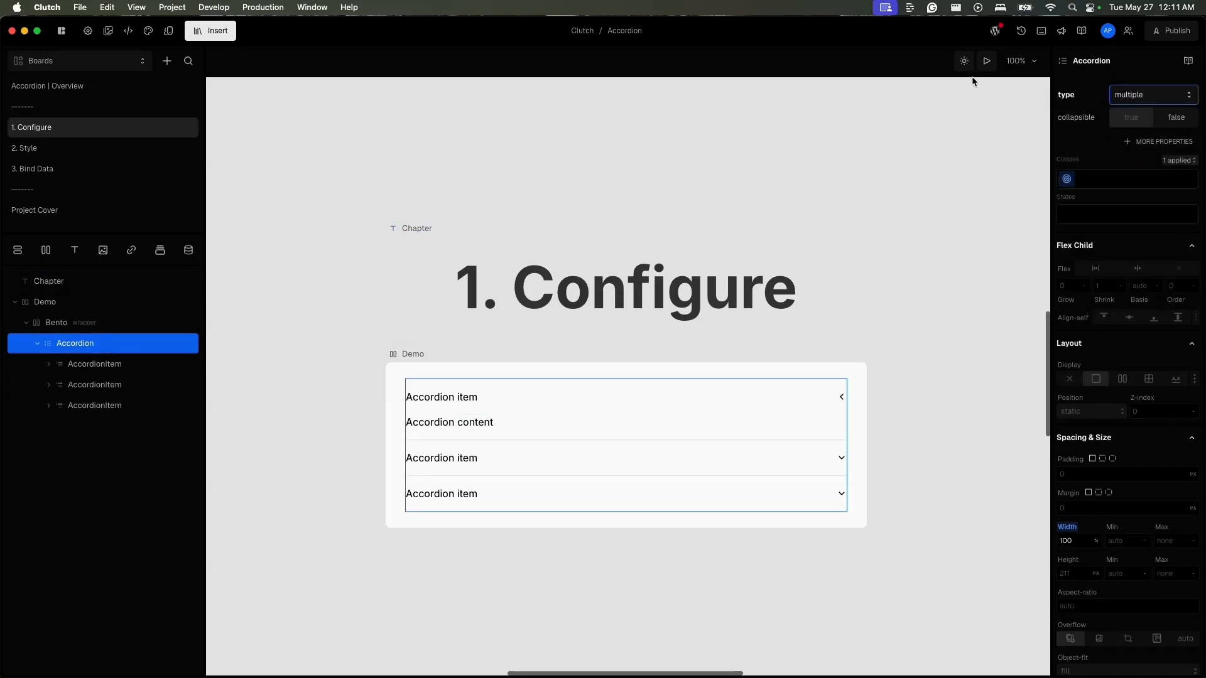
{"action": "left_click", "coordinate": [987, 60]}
{"action": "left_click", "coordinate": [672, 445]}
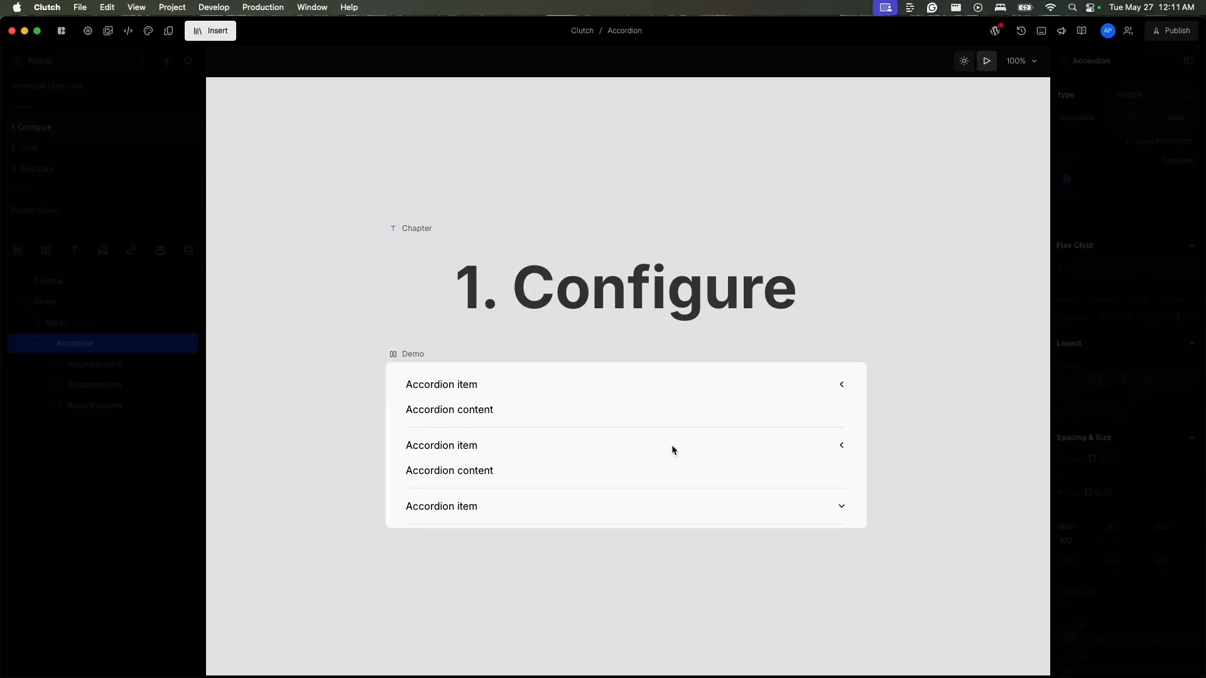
{"action": "left_click", "coordinate": [662, 510]}
{"action": "left_click", "coordinate": [662, 514]}
{"action": "left_click", "coordinate": [662, 514]}
{"action": "left_click", "coordinate": [663, 512]}
- Enlarge the Demo frame's height to about 378 px and expand the third accordion item in preview
{"action": "left_click", "coordinate": [413, 354]}
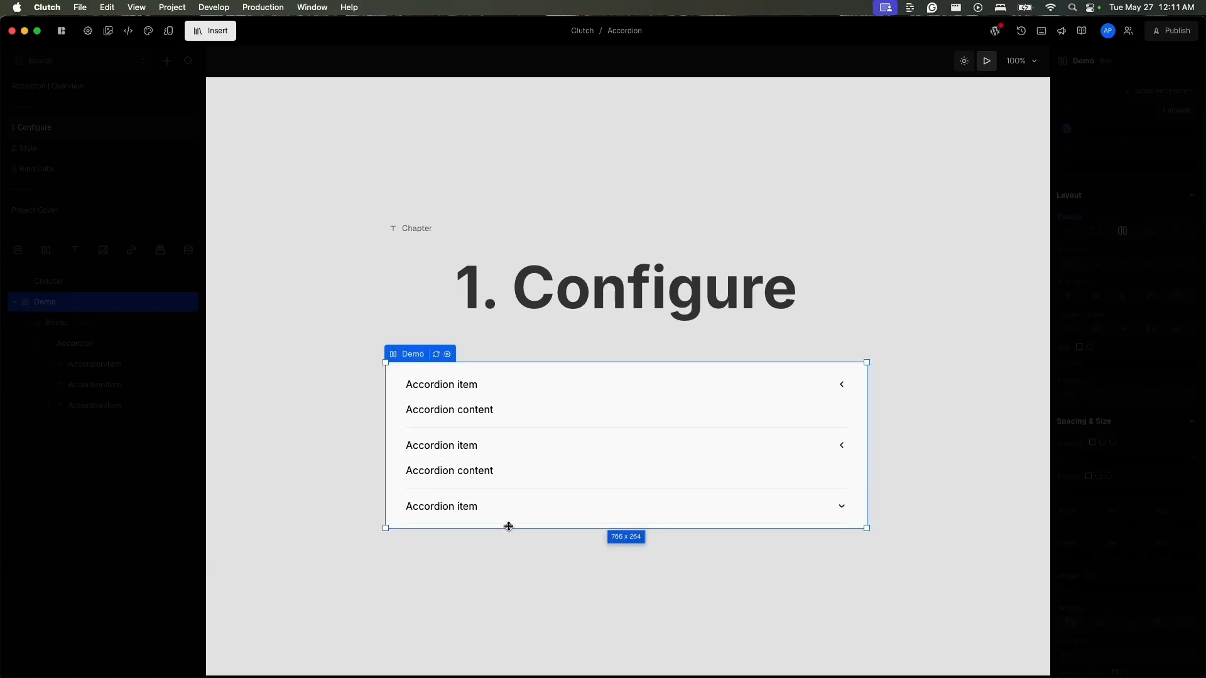
{"action": "left_click_drag", "start_coordinate": [508, 527], "coordinate": [511, 599]}
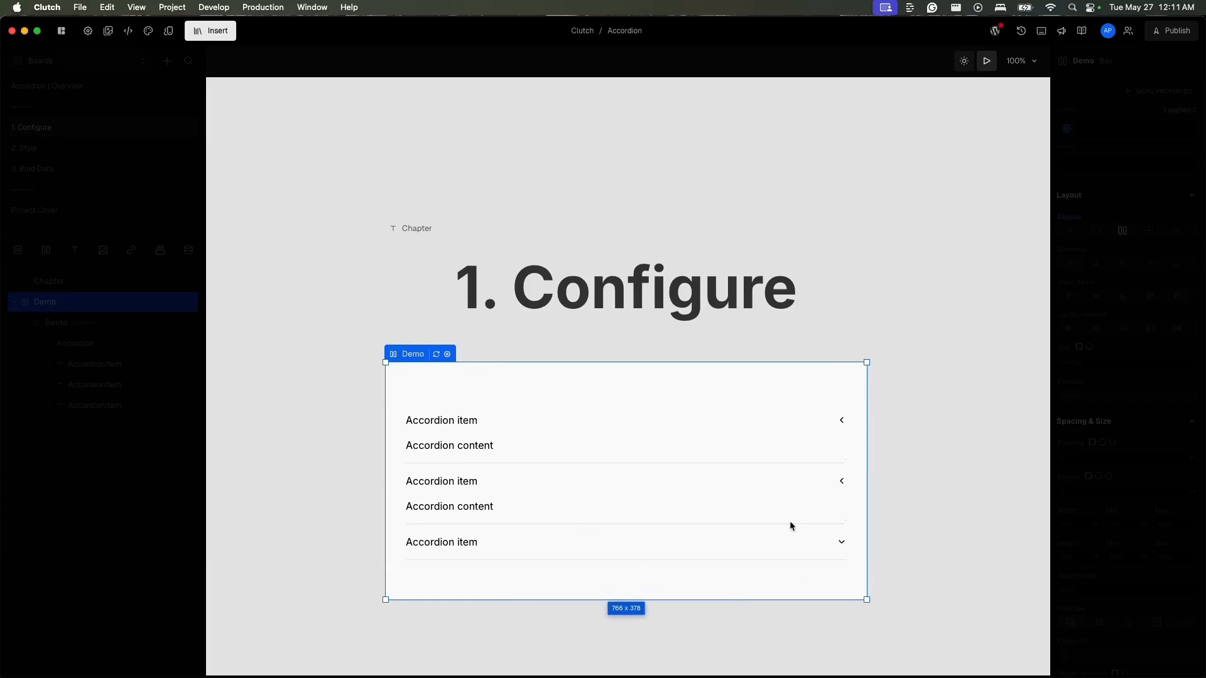
{"action": "left_click", "coordinate": [824, 545]}
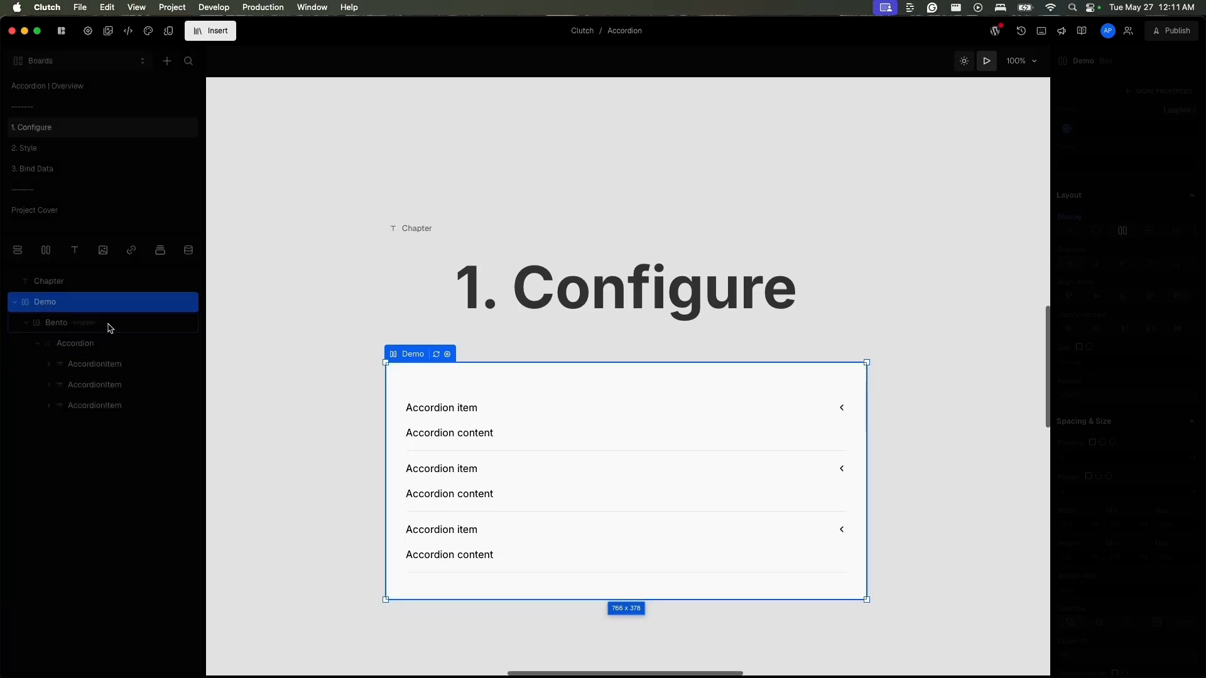
- Add the defaultValue property to the Accordion and set its type to single
{"action": "left_click", "coordinate": [122, 351]}
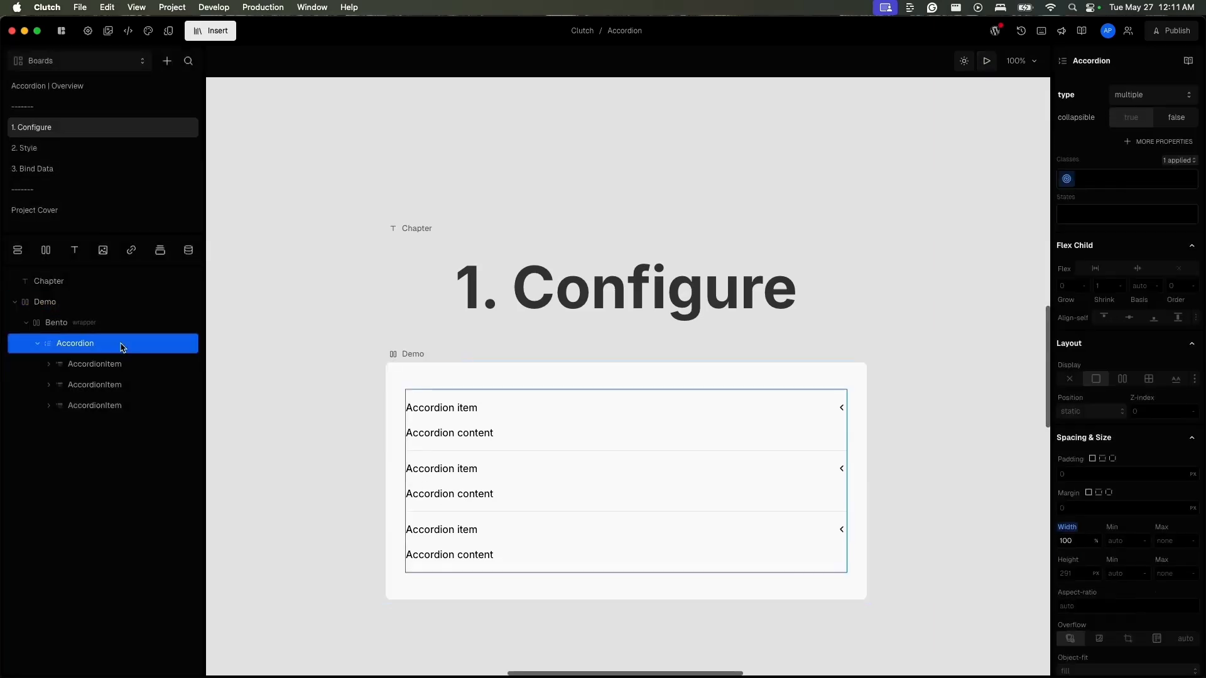
{"action": "left_click", "coordinate": [1166, 144]}
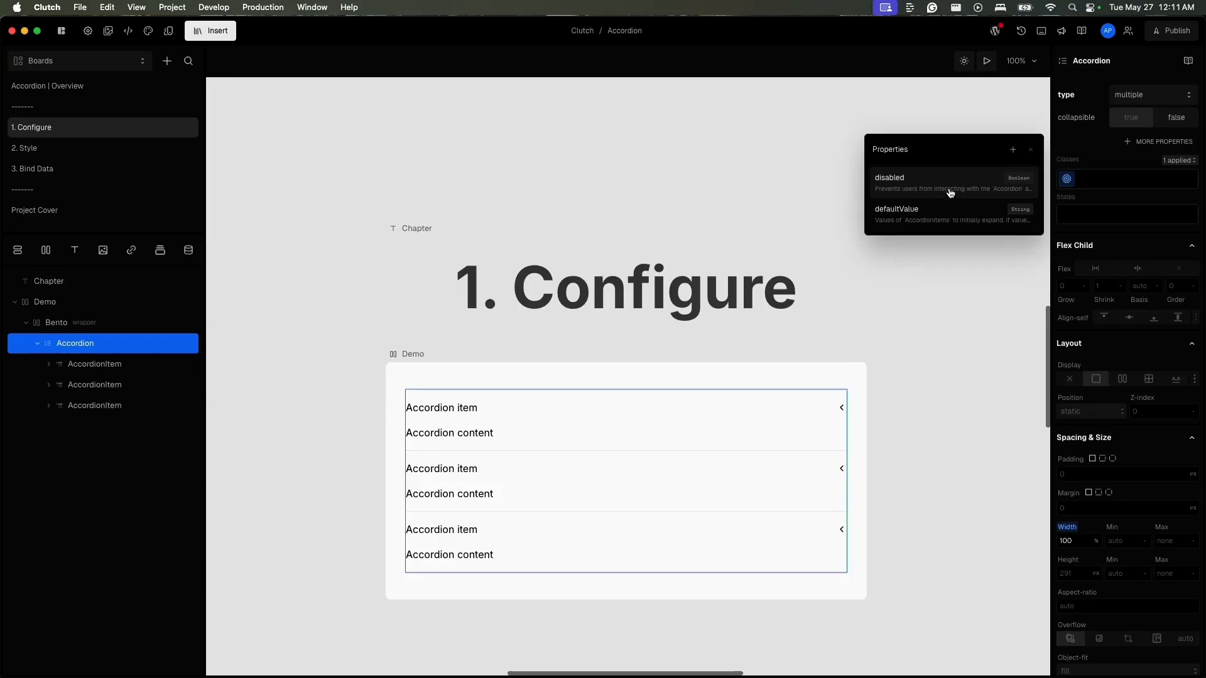
{"action": "left_click", "coordinate": [953, 211]}
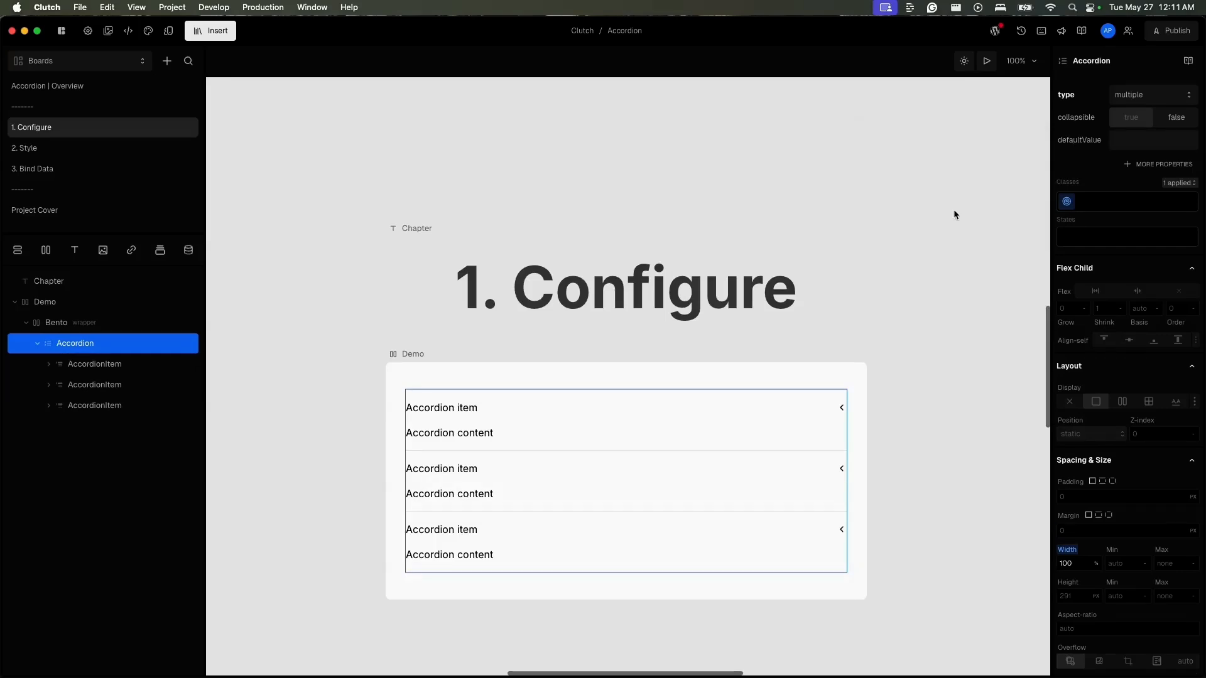
{"action": "left_click", "coordinate": [1173, 95]}
{"action": "left_click", "coordinate": [1159, 118]}
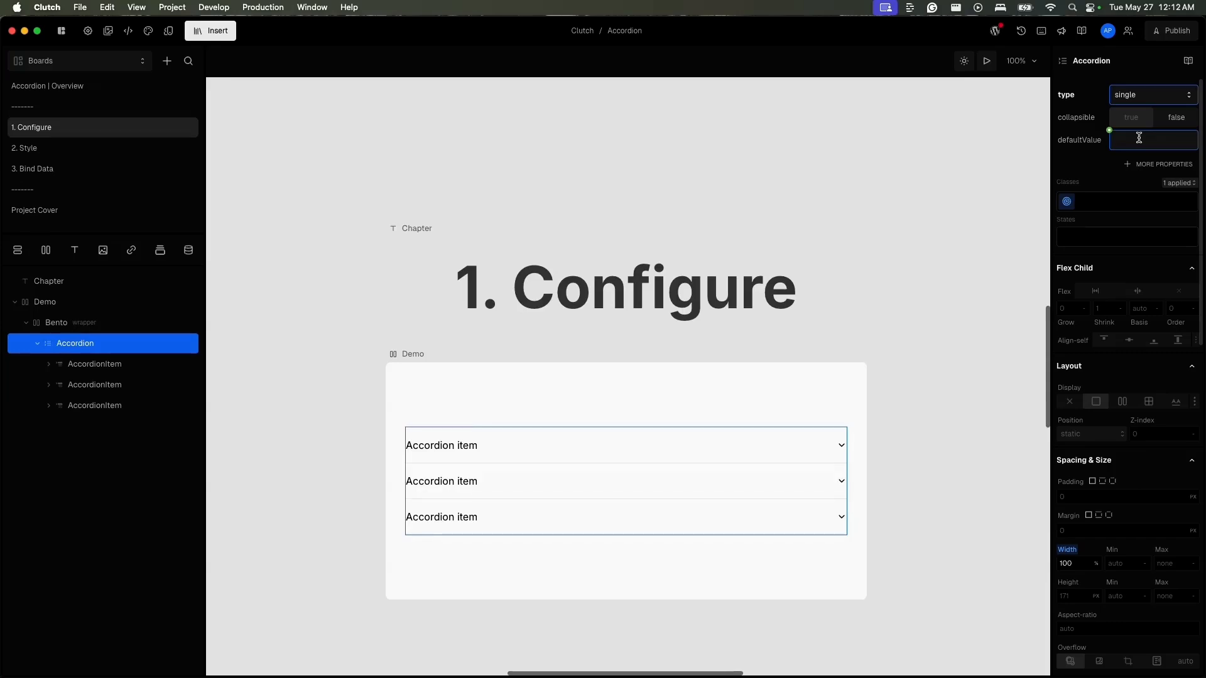
- Select the AccordionItems one after another to check how each expands on the canvas, and refresh the Demo frame
{"action": "left_click", "coordinate": [130, 385]}
{"action": "left_click", "coordinate": [146, 404]}
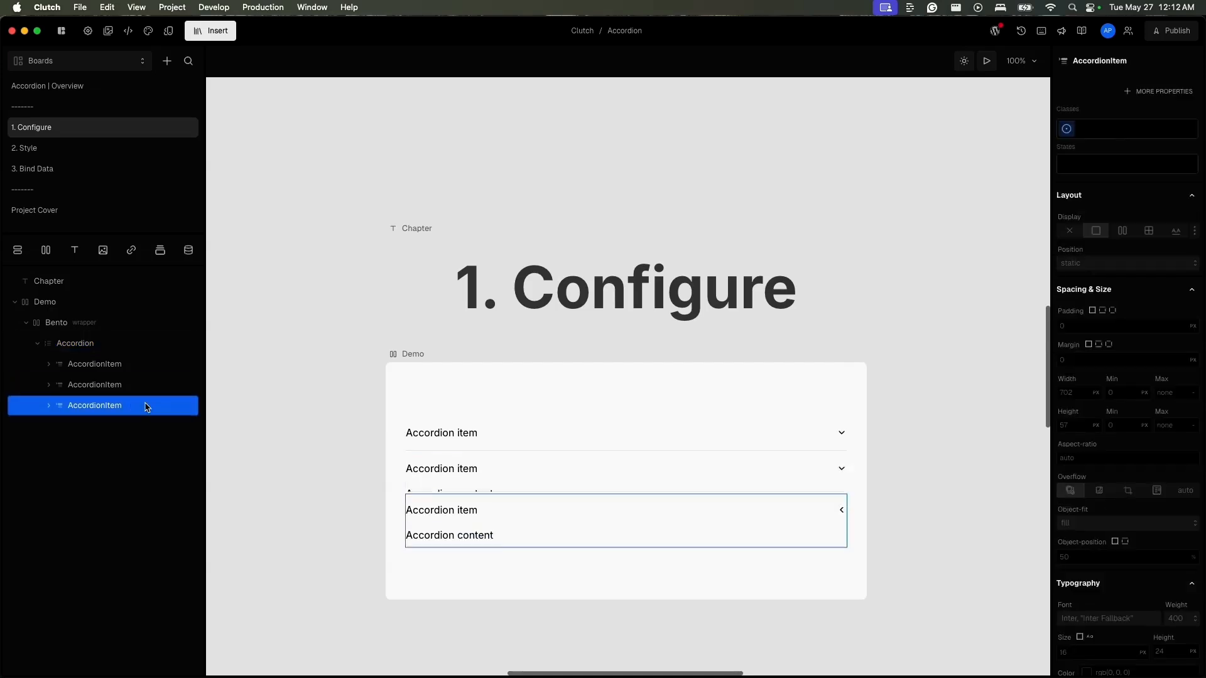
{"action": "left_click", "coordinate": [151, 364]}
{"action": "left_click", "coordinate": [152, 345]}
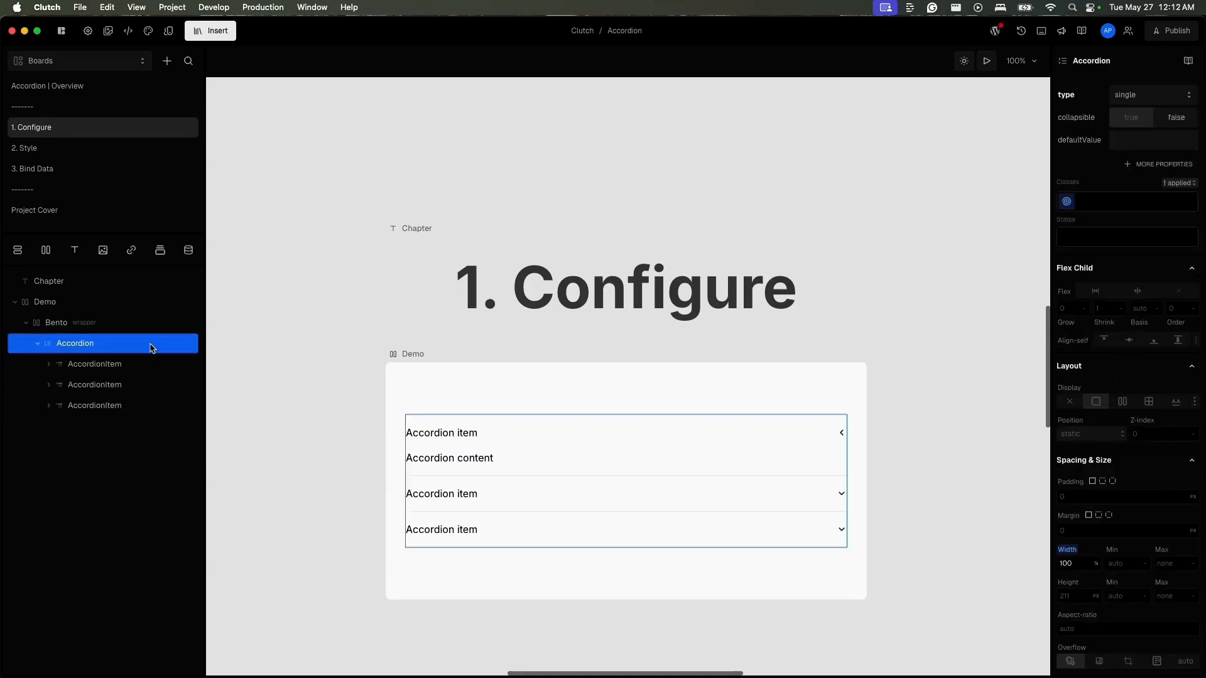
{"action": "left_click", "coordinate": [430, 358]}
{"action": "left_click", "coordinate": [437, 355]}
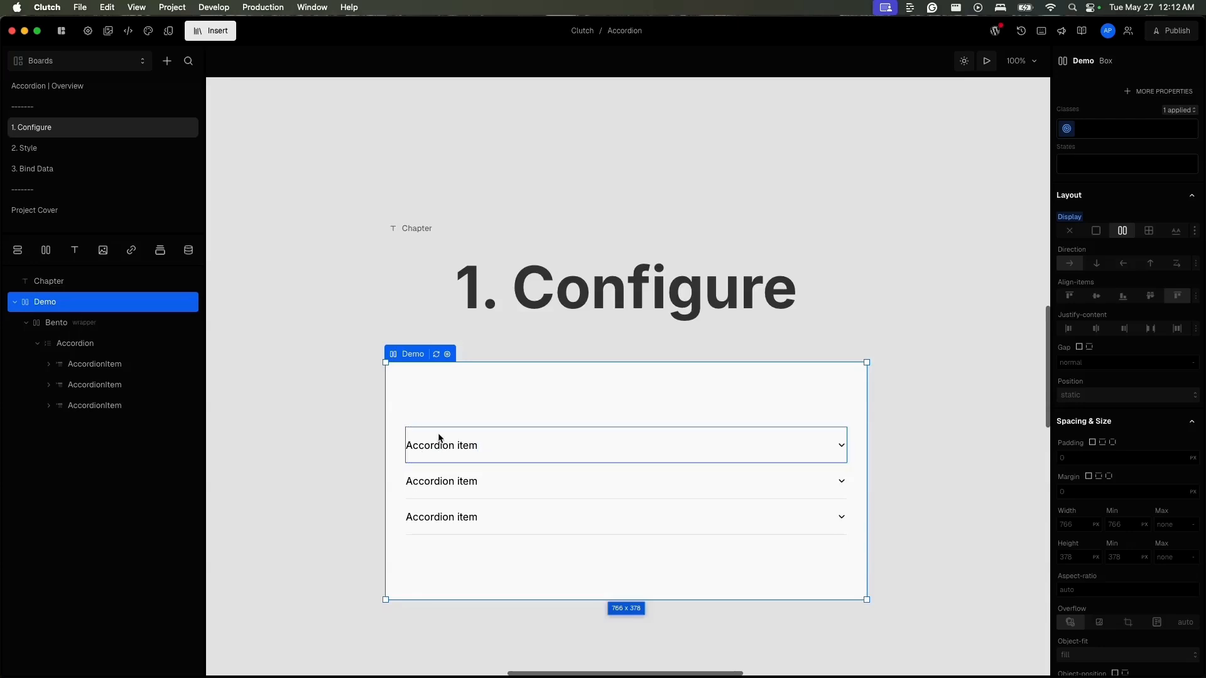
- Set the Accordion's defaultValue to 1 and refresh the Demo frame
{"action": "left_click", "coordinate": [93, 345]}
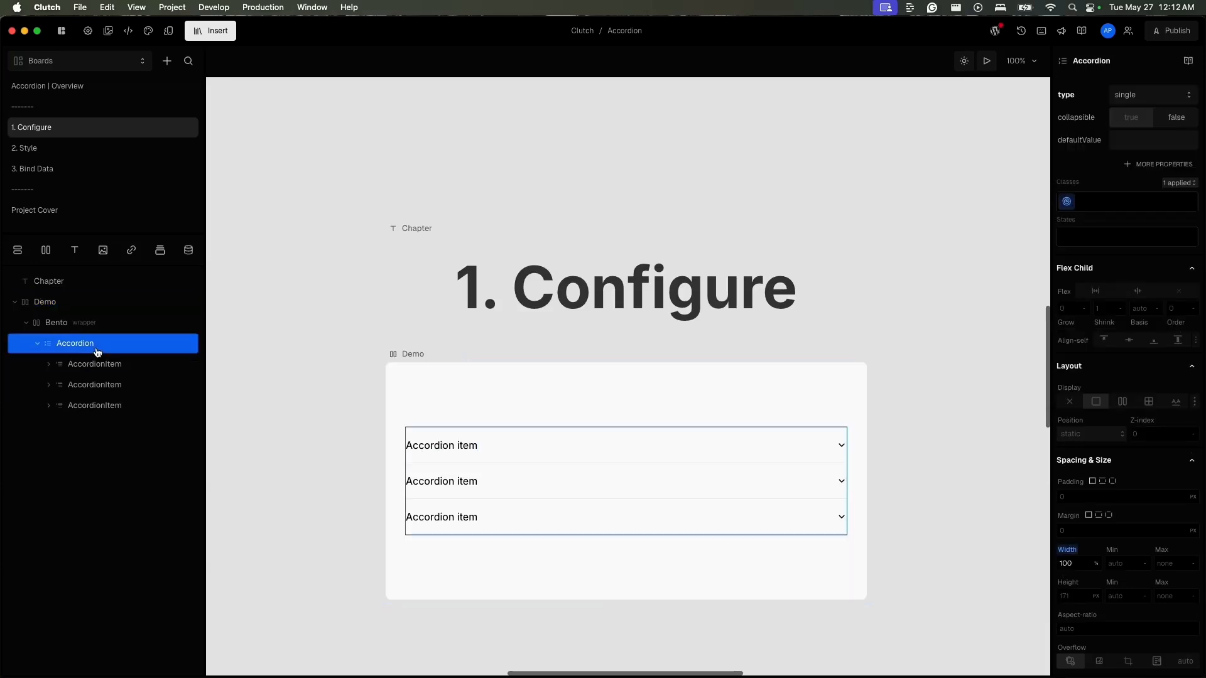
{"action": "left_click", "coordinate": [1118, 145]}
{"action": "type", "text": "1"}
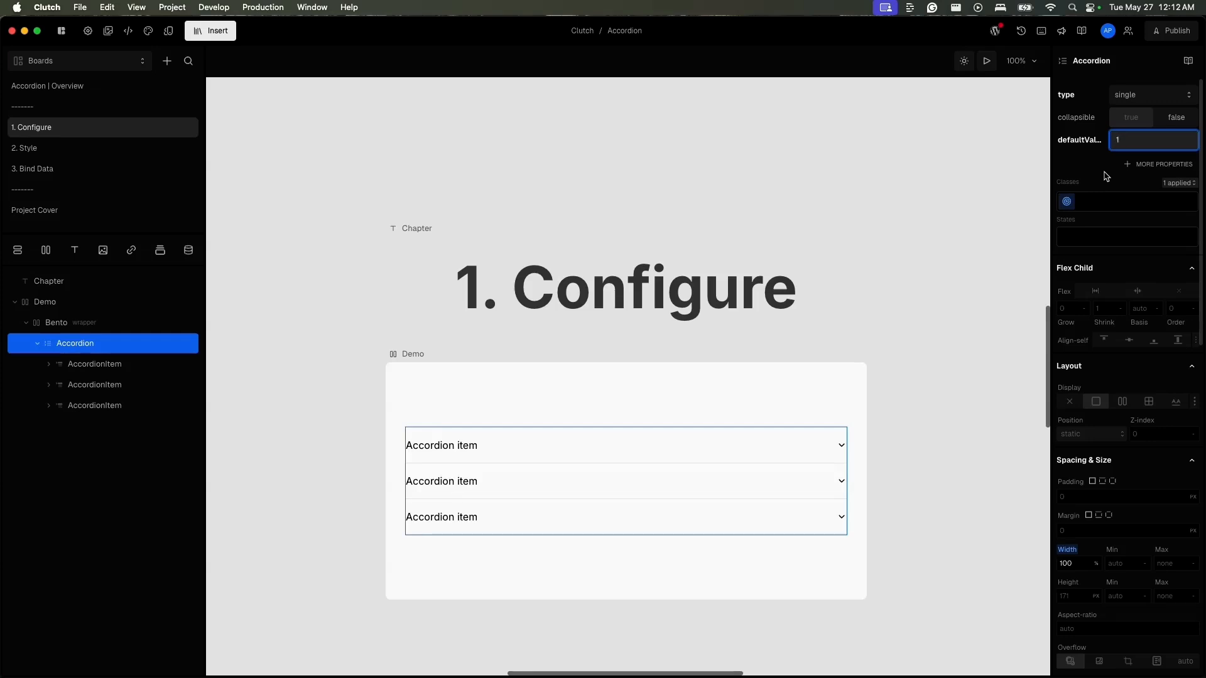
{"action": "left_click", "coordinate": [416, 353]}
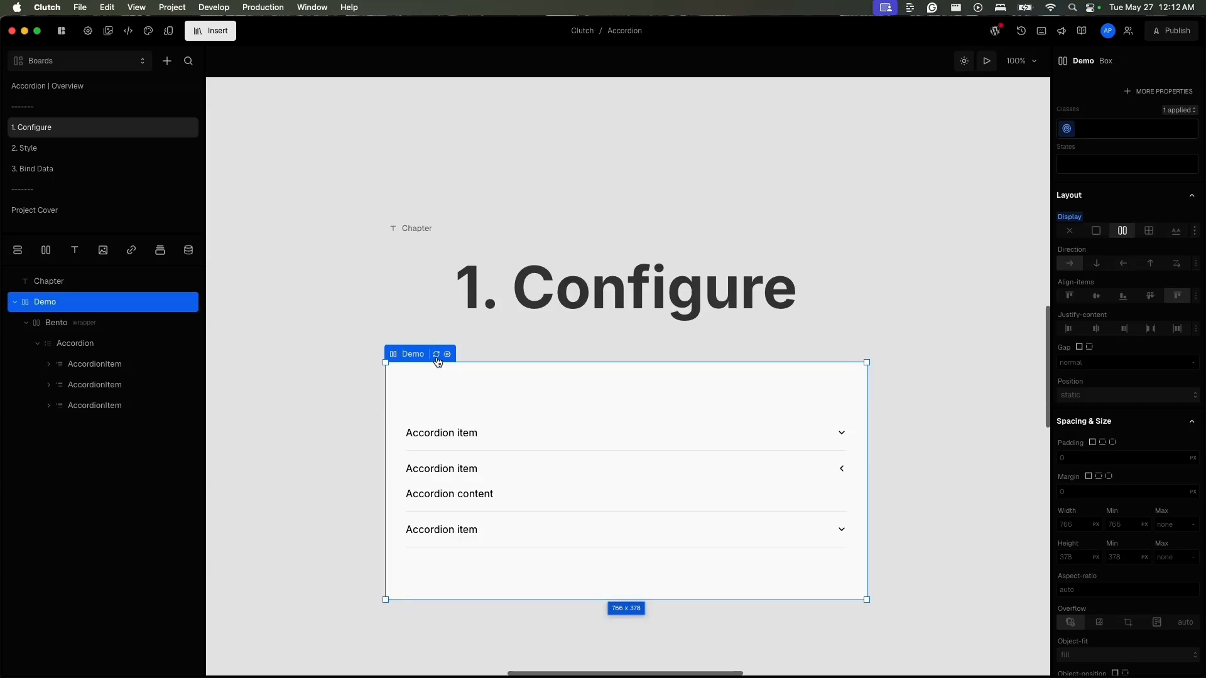
- Set the Accordion's type to multiple with a defaultValue of 0,2, and refresh the Demo frame
{"action": "left_click", "coordinate": [131, 362]}
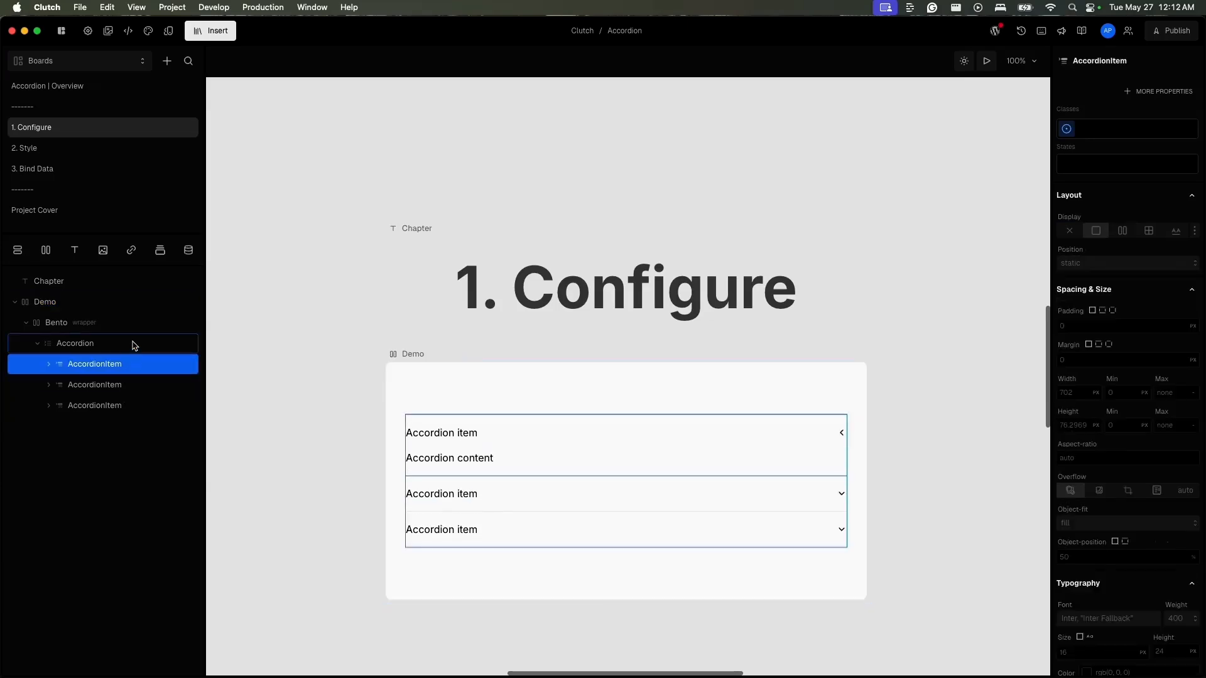
{"action": "left_click", "coordinate": [133, 344]}
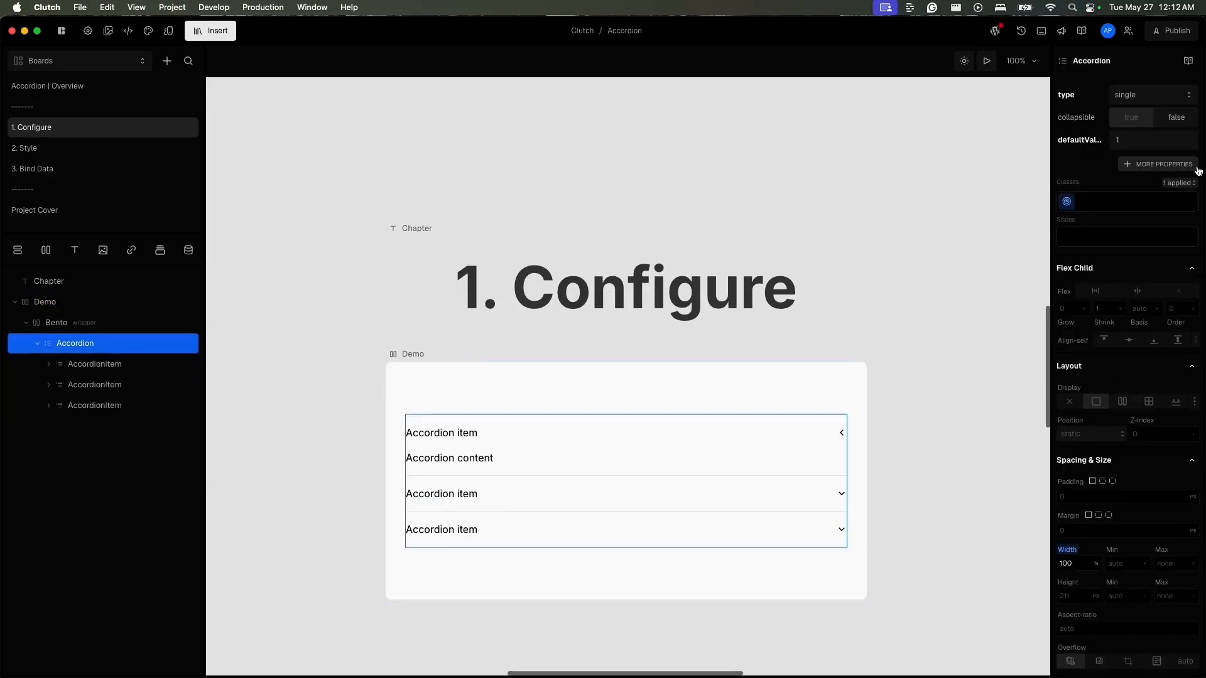
{"action": "left_click", "coordinate": [1156, 144]}
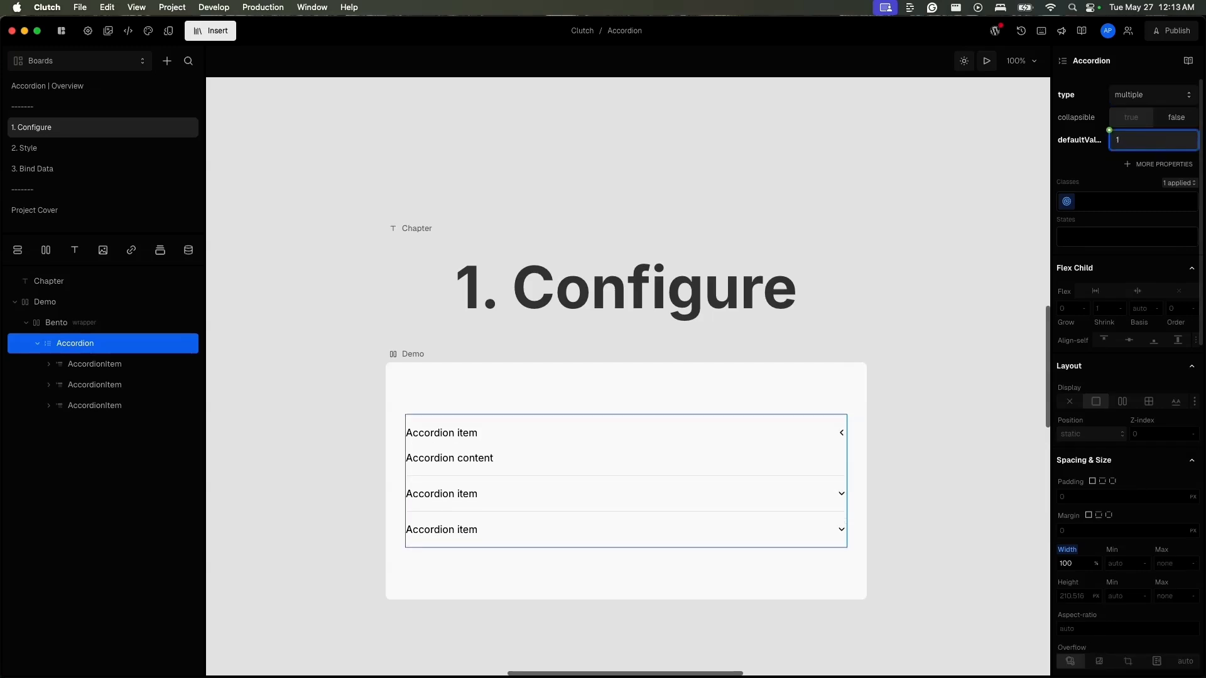
{"action": "key", "text": "BackSpace"}
{"action": "type", "text": "0,2"}
{"action": "left_click", "coordinate": [1094, 171]}
{"action": "left_click", "coordinate": [412, 355]}
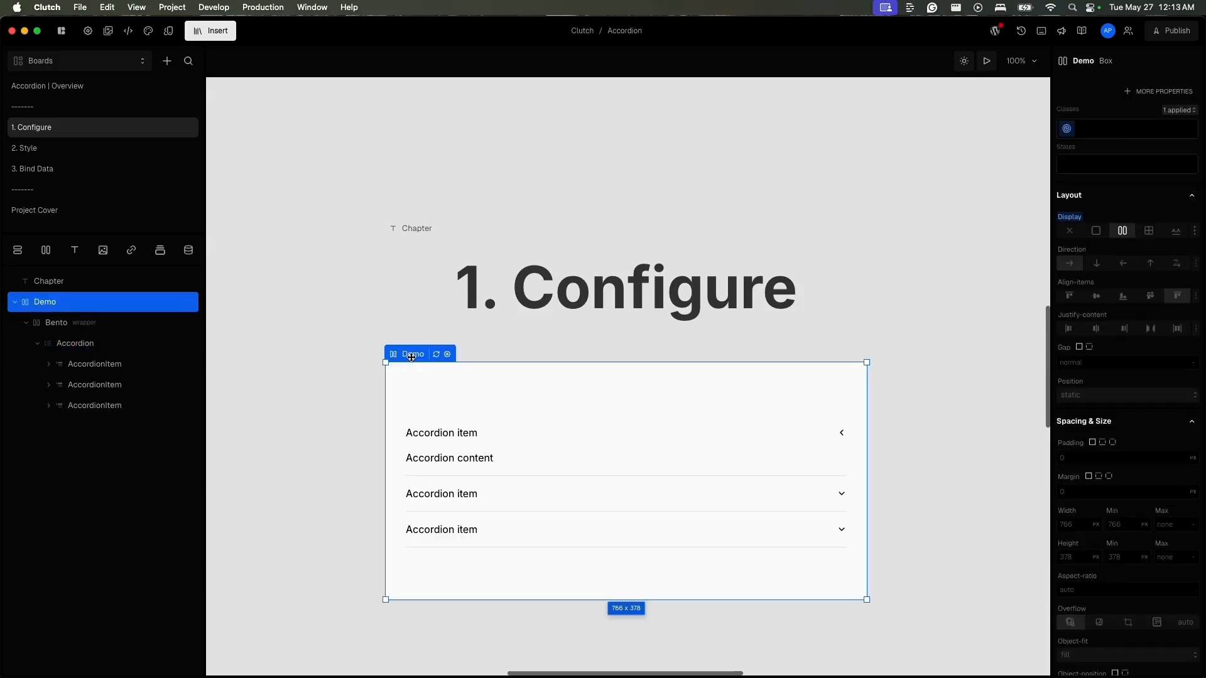
{"action": "left_click", "coordinate": [437, 356]}
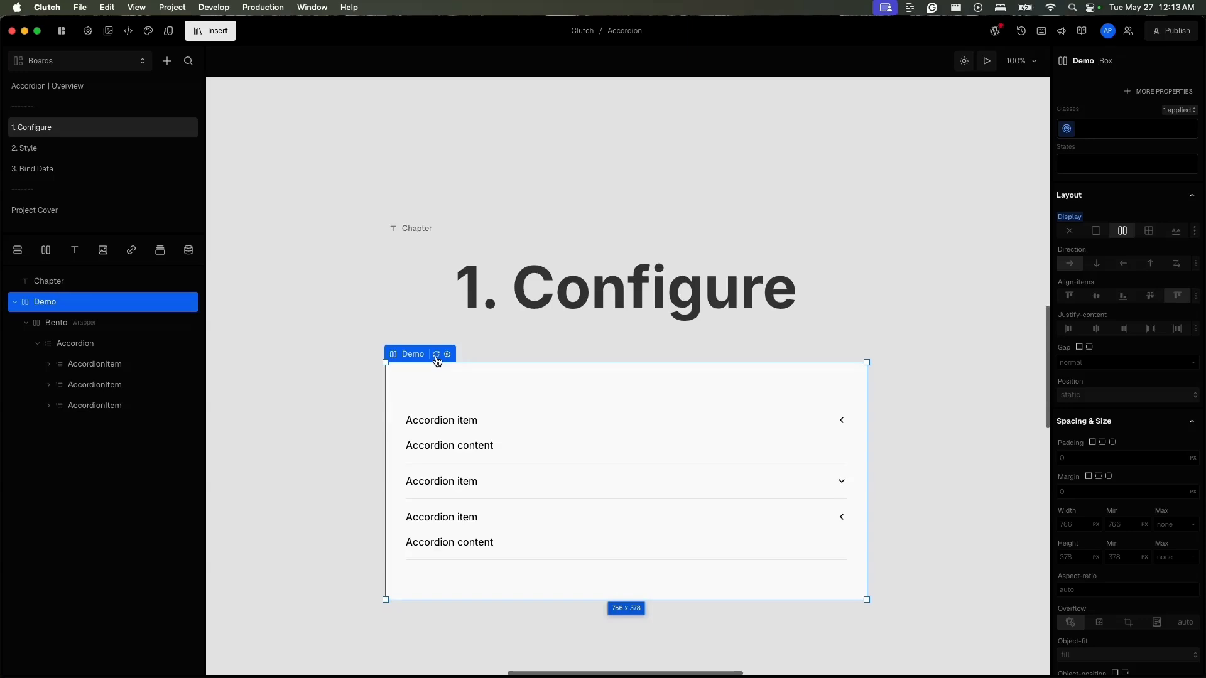
- Reset the Accordion's defaultValue and set its type to single
{"action": "left_click", "coordinate": [124, 347]}
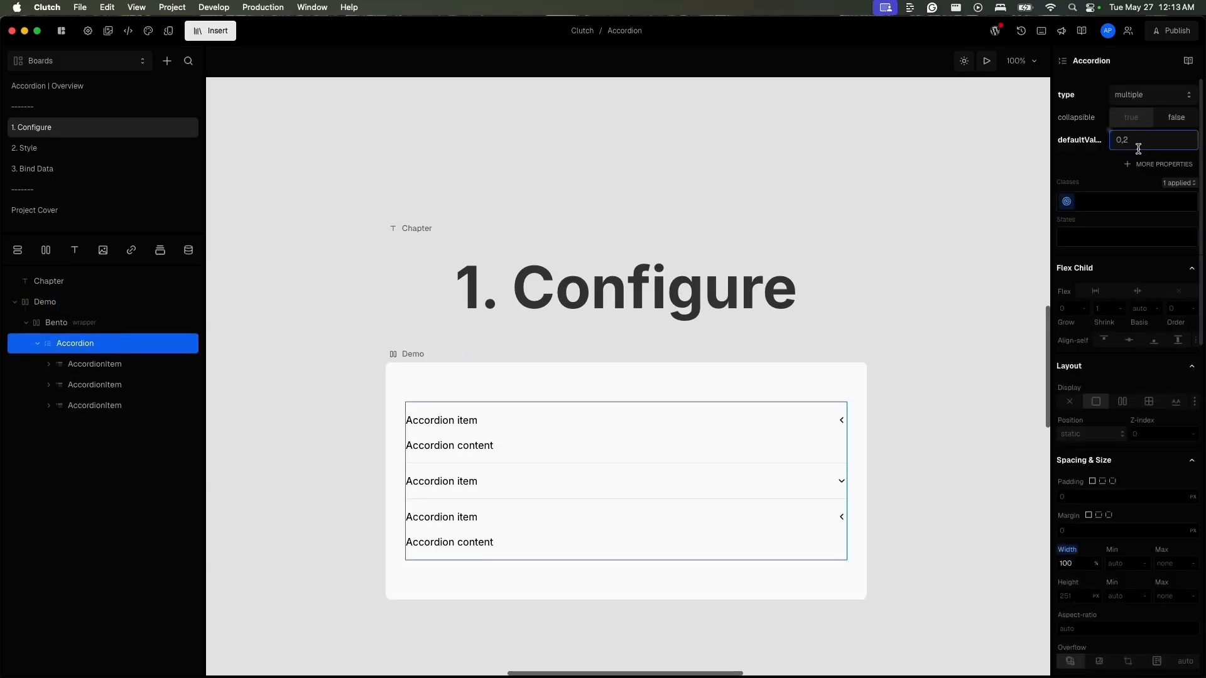
{"action": "left_click", "coordinate": [1099, 145]}
{"action": "left_click", "coordinate": [1100, 147]}
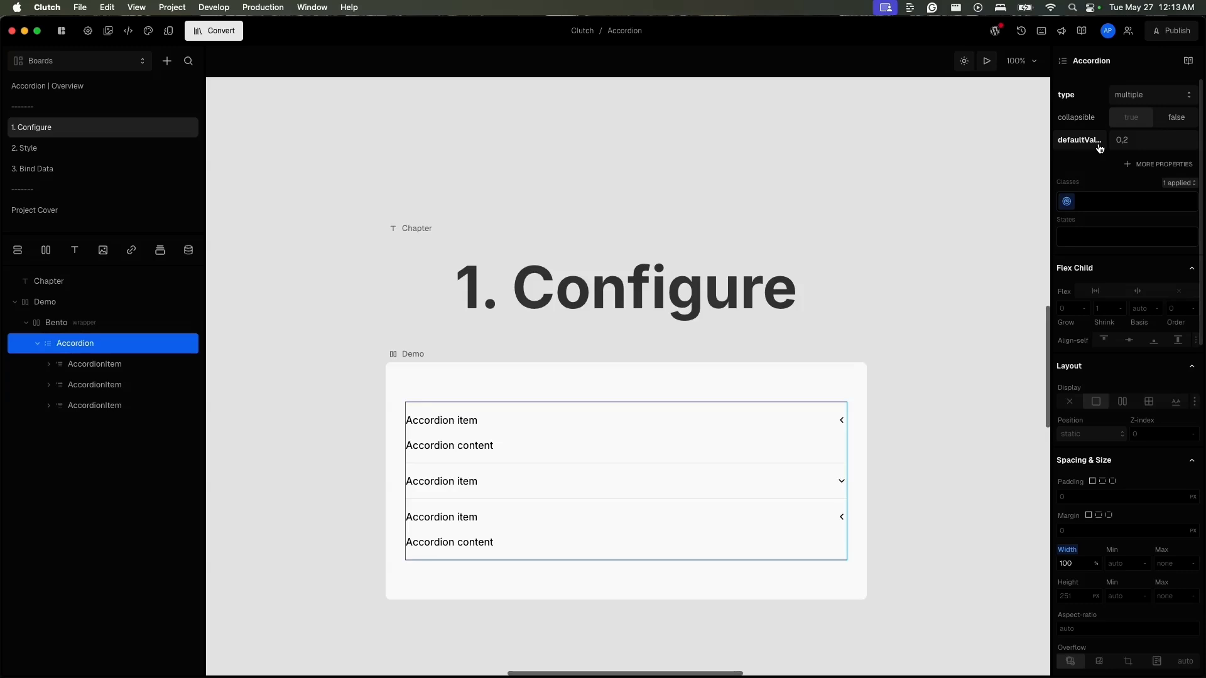
{"action": "left_click", "coordinate": [1100, 147], "text": "alt"}
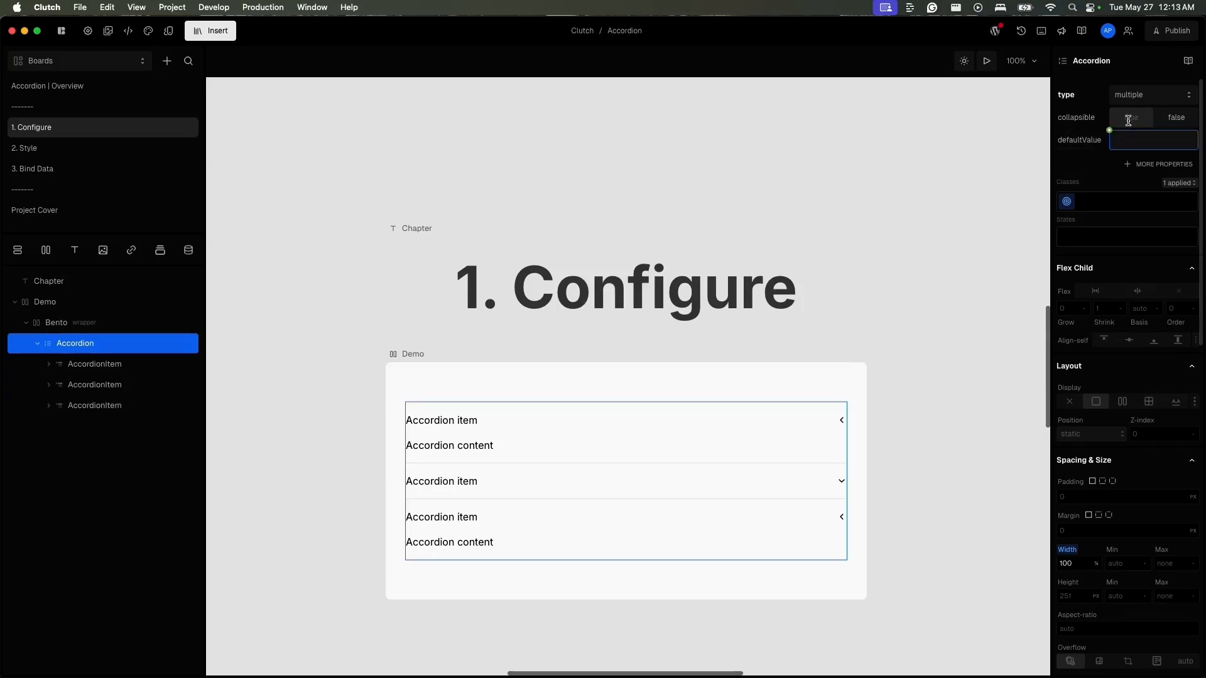
{"action": "left_click", "coordinate": [1130, 96]}
{"action": "left_click", "coordinate": [1143, 120]}
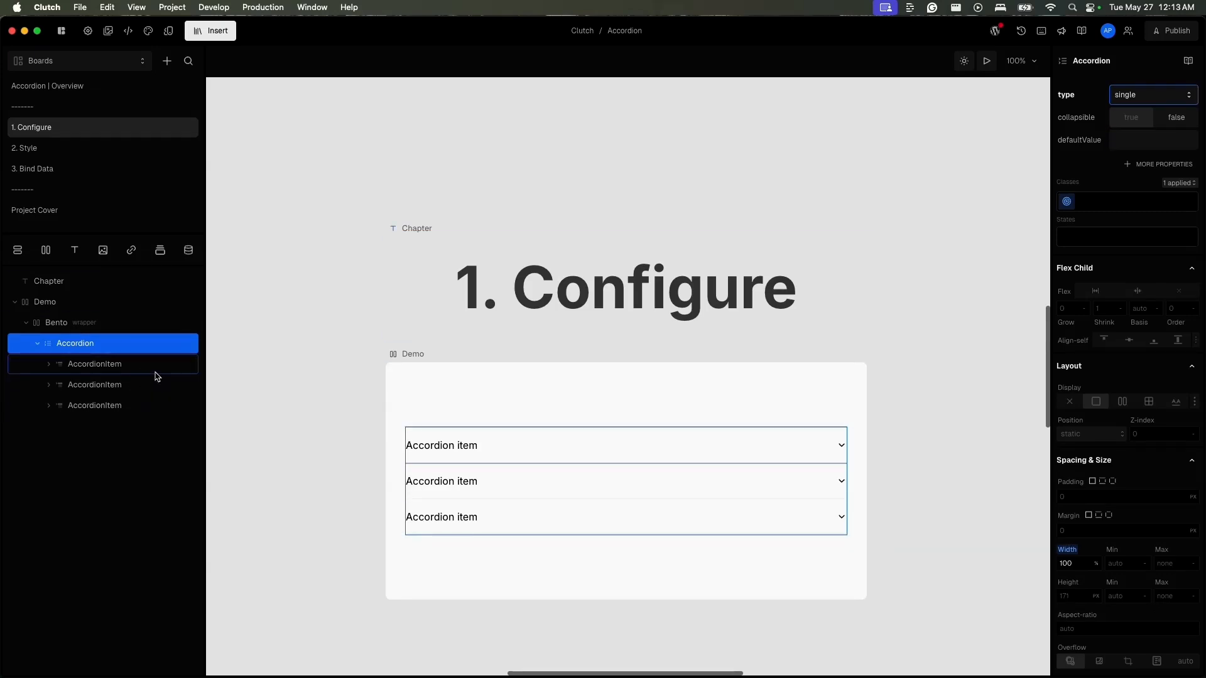
- Duplicate the last AccordionItem and make the copy open by default by setting the Accordion's defaultValue to 3
{"action": "left_click", "coordinate": [154, 415]}
{"action": "key", "text": "super+d"}
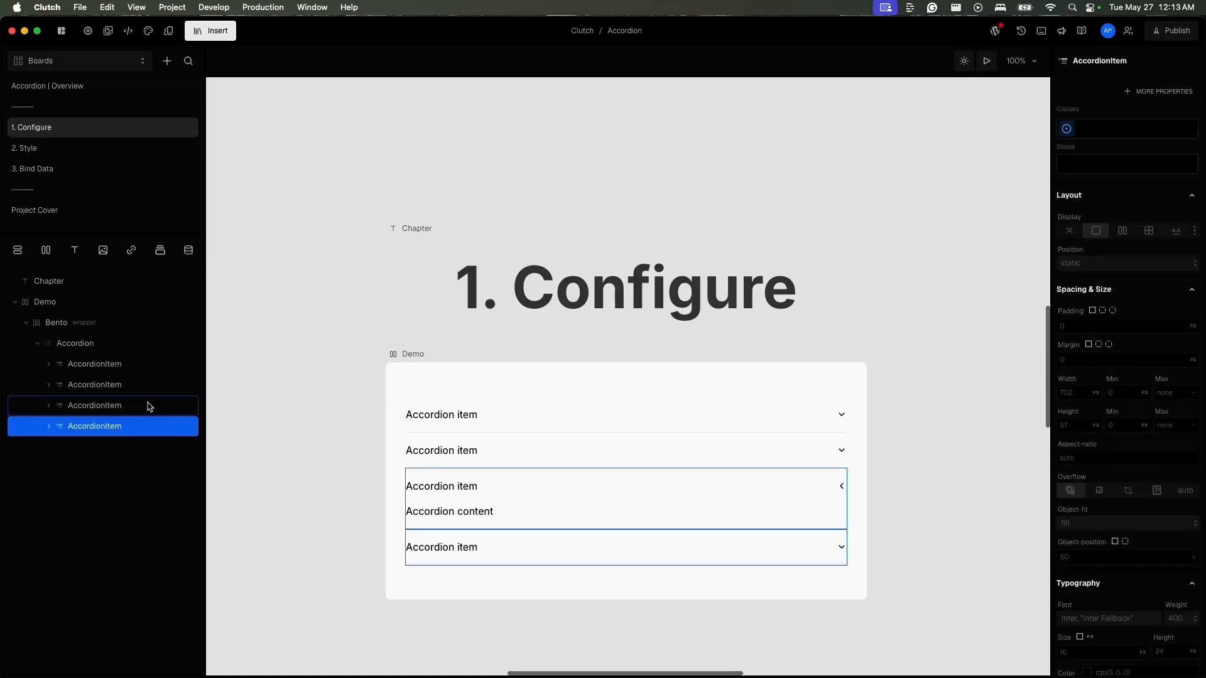
{"action": "left_click", "coordinate": [149, 350]}
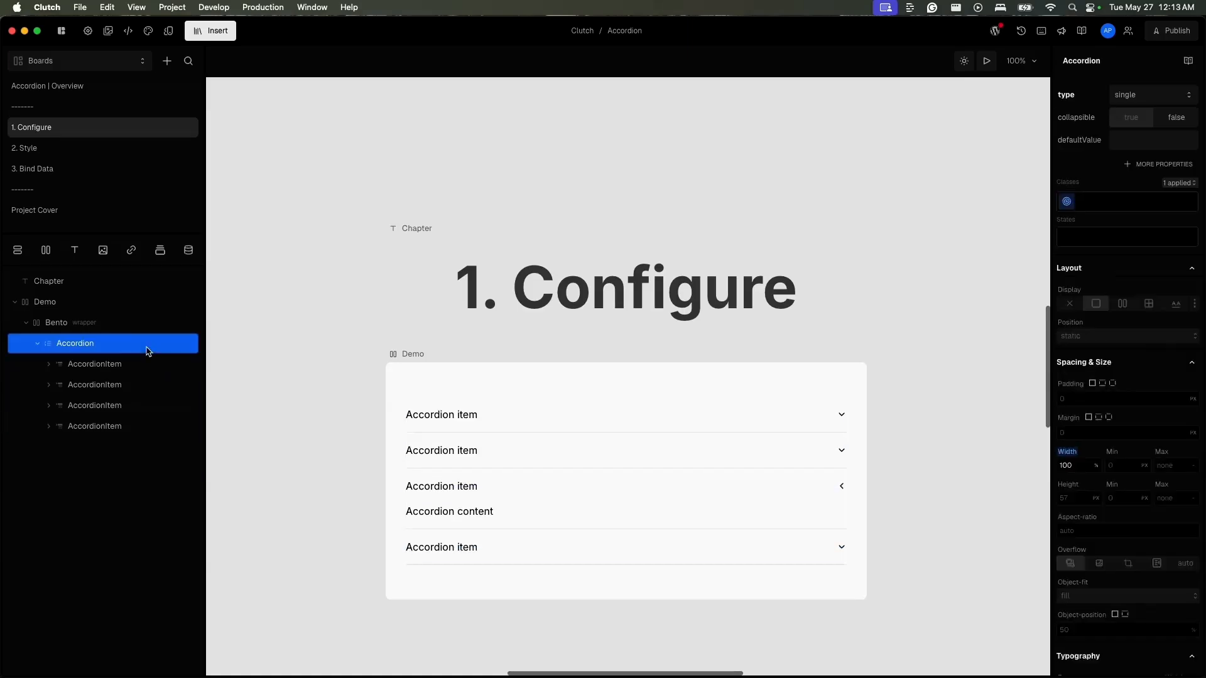
{"action": "left_click", "coordinate": [1147, 141]}
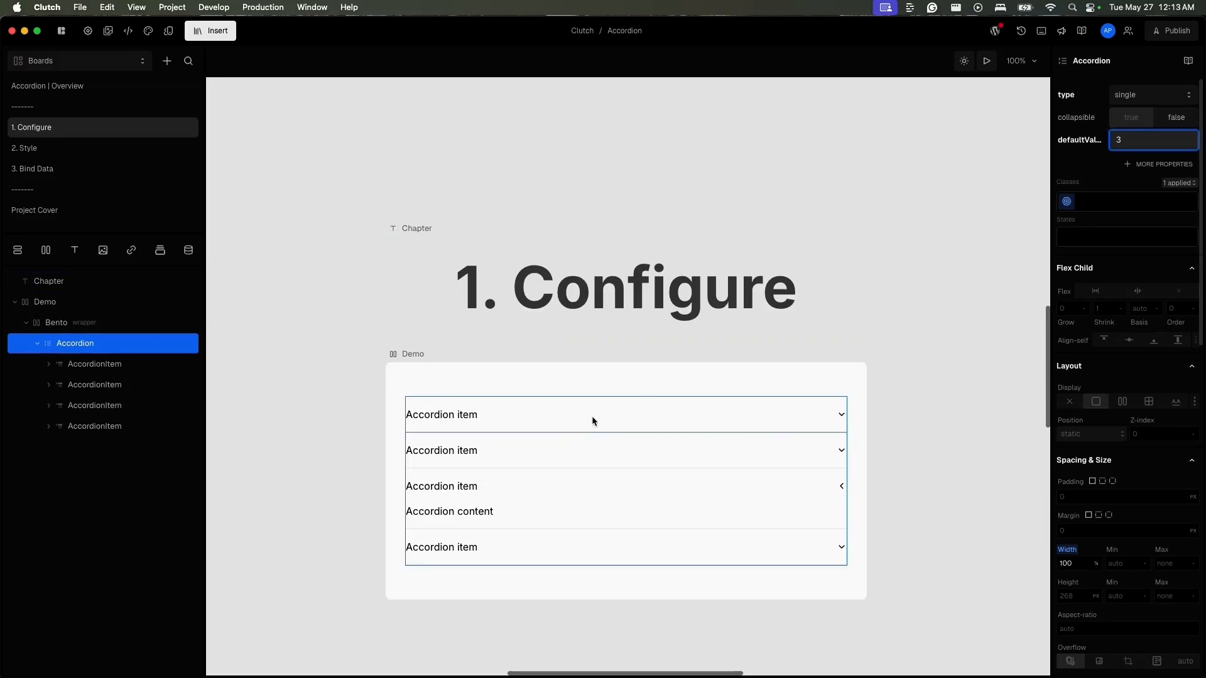
{"action": "left_click", "coordinate": [402, 354]}
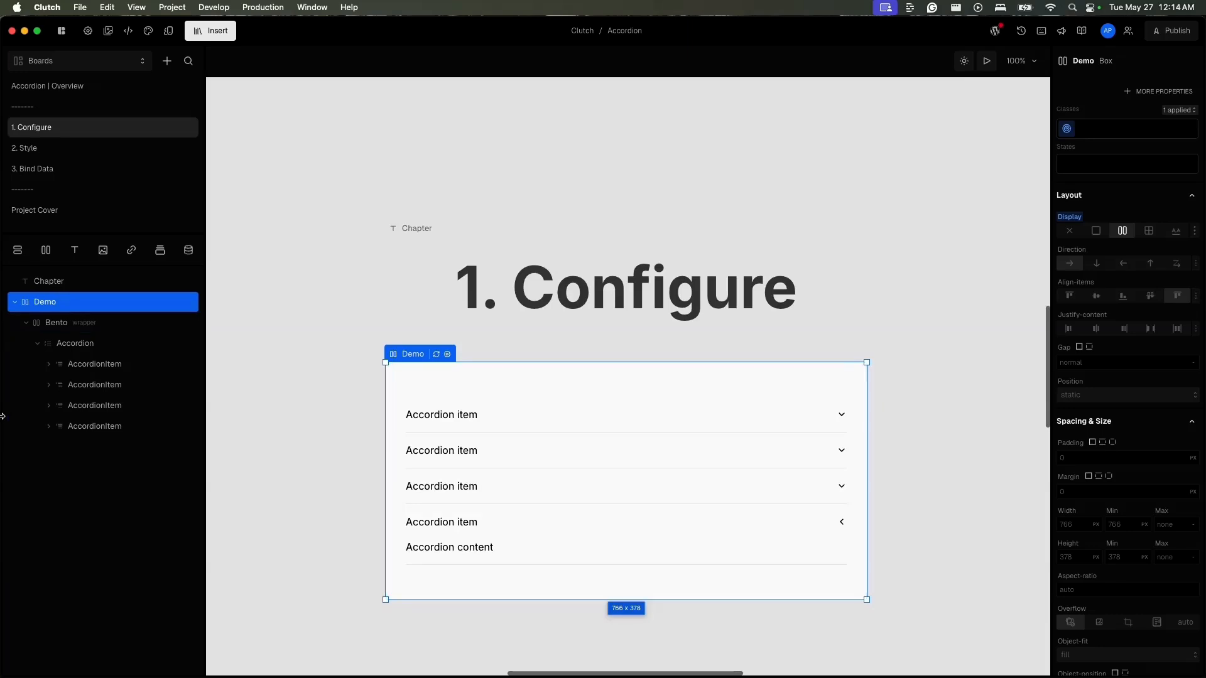
- Add the value property to the first AccordionItem and set it to apple
{"action": "left_click", "coordinate": [104, 369]}
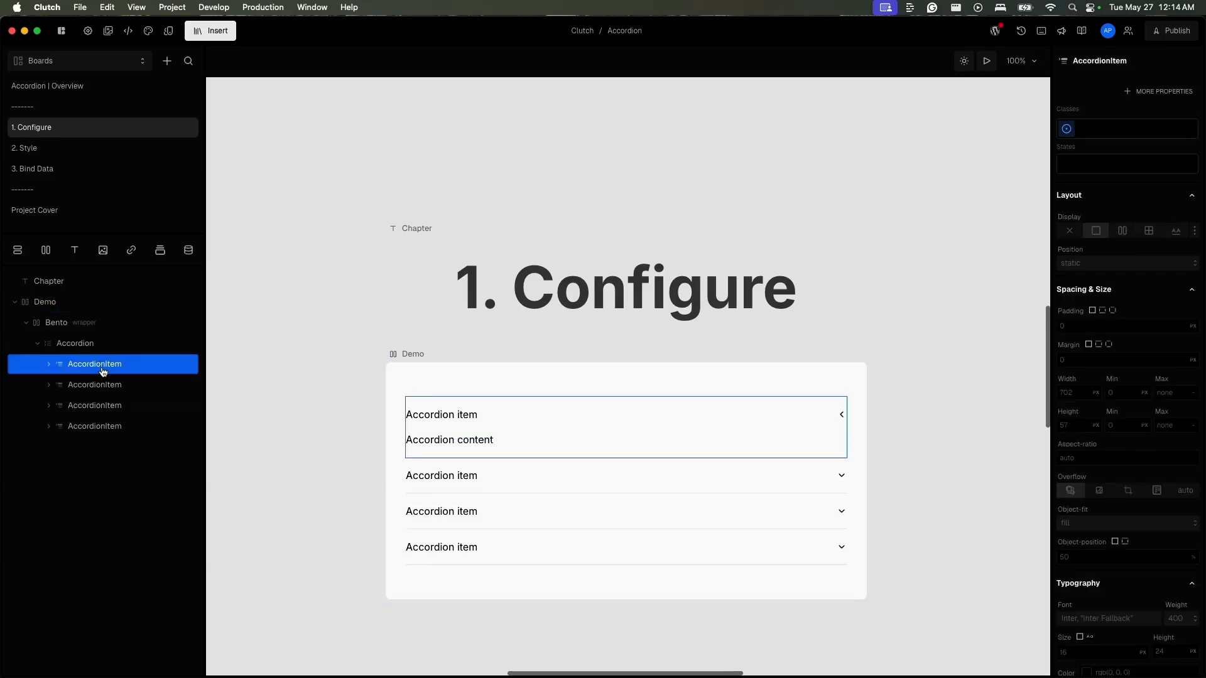
{"action": "left_click", "coordinate": [1137, 92]}
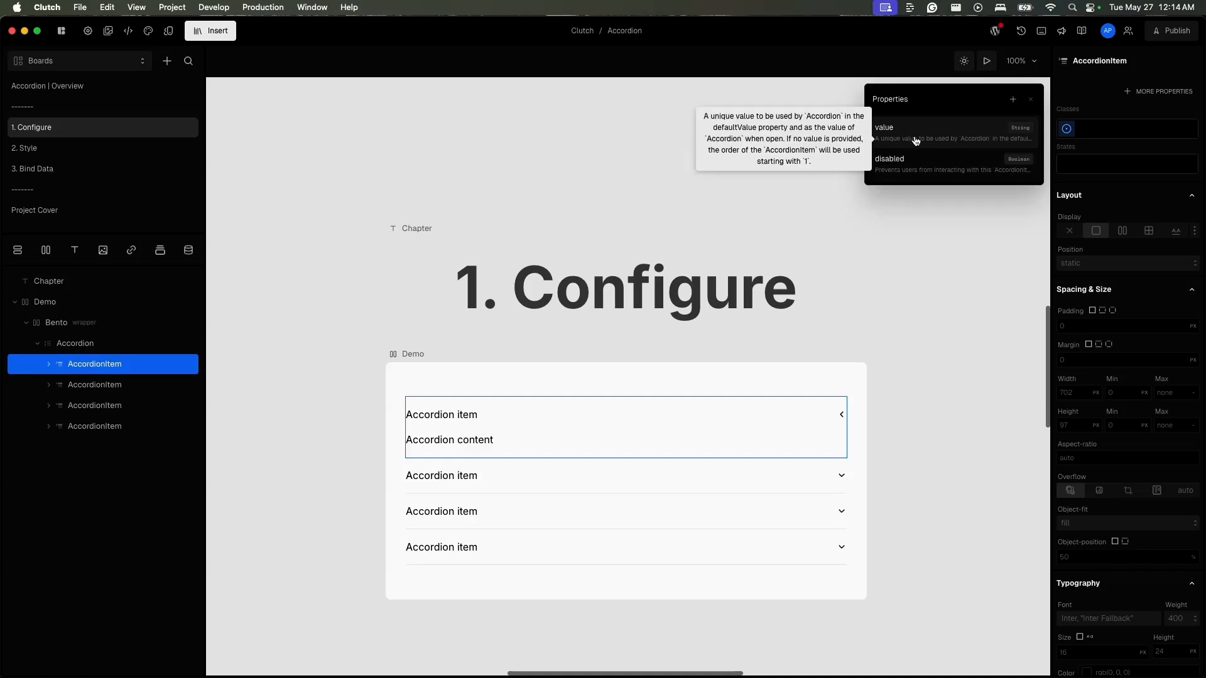
{"action": "left_click", "coordinate": [915, 140]}
{"action": "left_click", "coordinate": [1118, 93]}
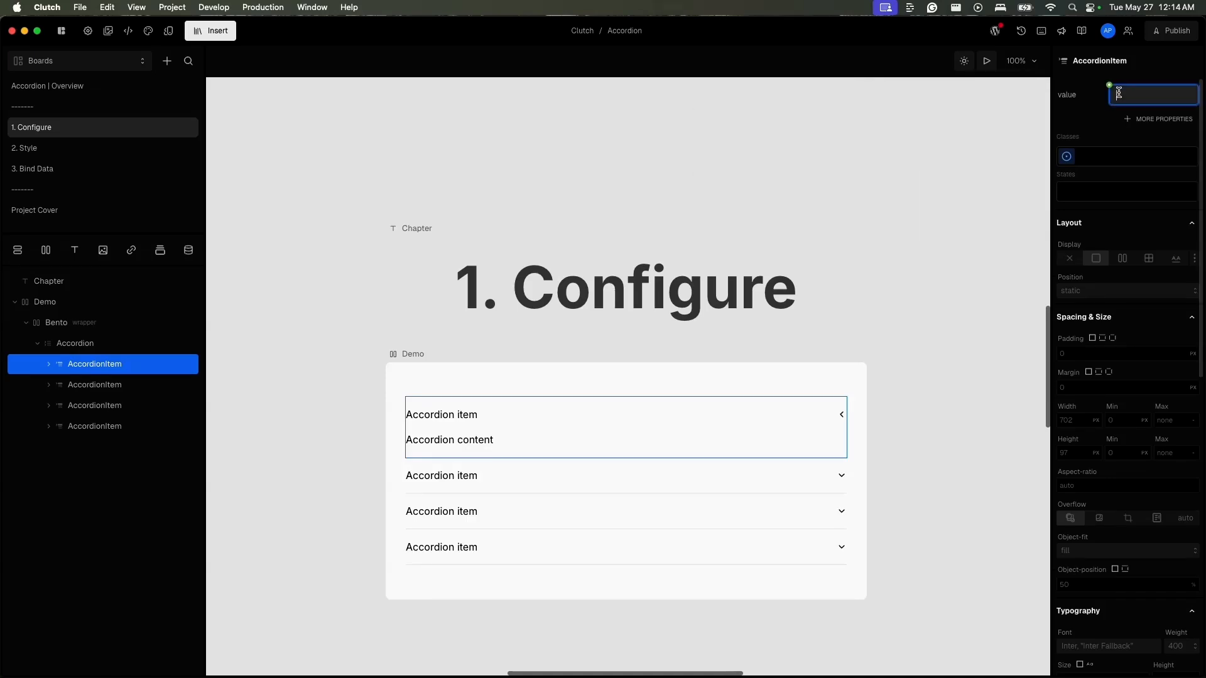
{"action": "type", "text": "apple"}
{"action": "left_click", "coordinate": [1085, 105]}
{"action": "left_click", "coordinate": [1098, 78]}
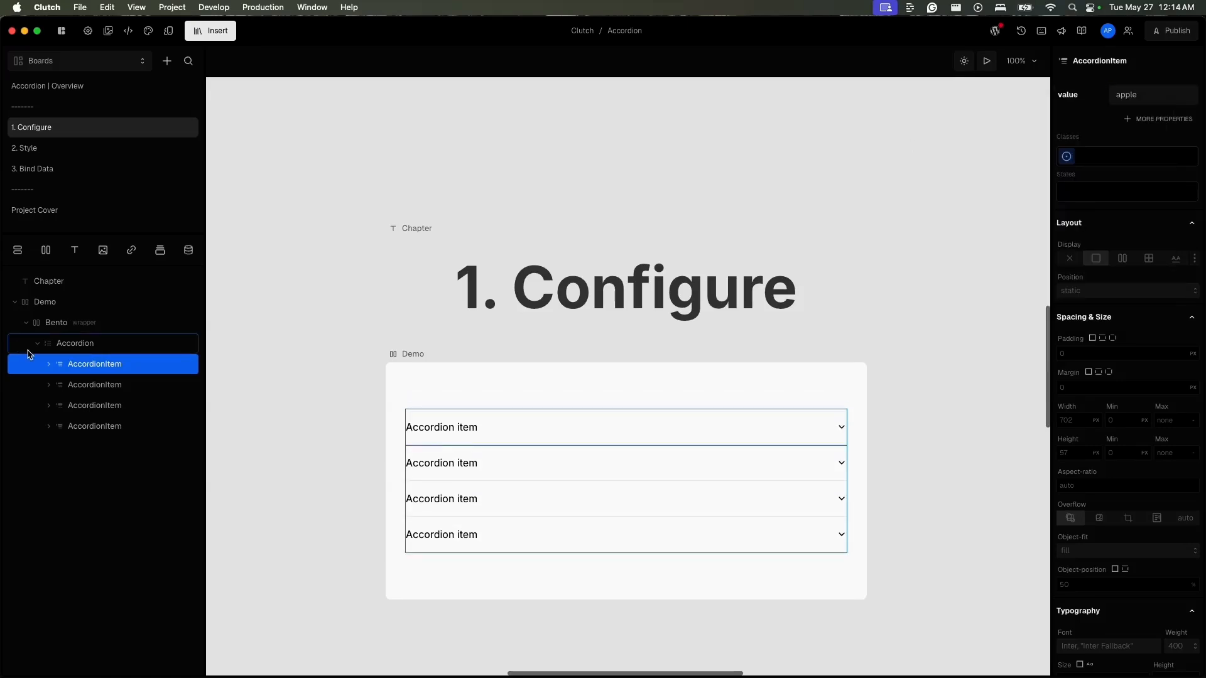
- Set the Accordion's defaultValue to apple and refresh the Demo frame
{"action": "left_click", "coordinate": [27, 349]}
{"action": "left_click", "coordinate": [1153, 140]}
{"action": "type", "text": "a"}
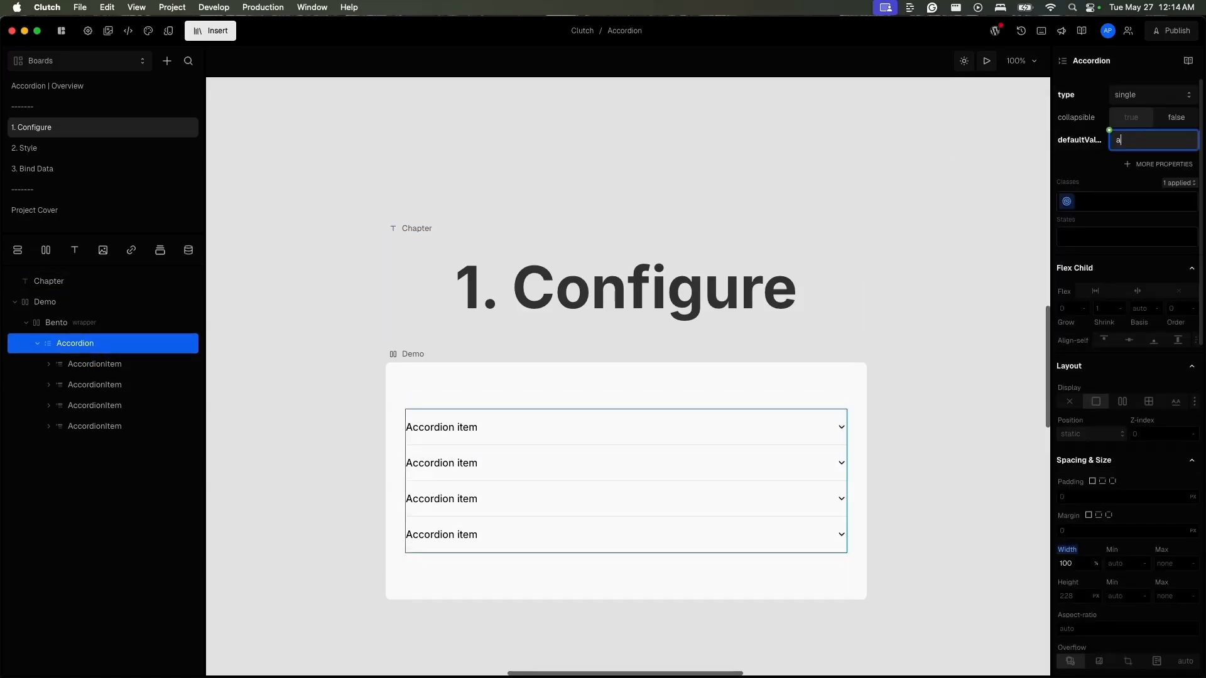
{"action": "type", "text": "pple"}
{"action": "left_click", "coordinate": [1093, 168]}
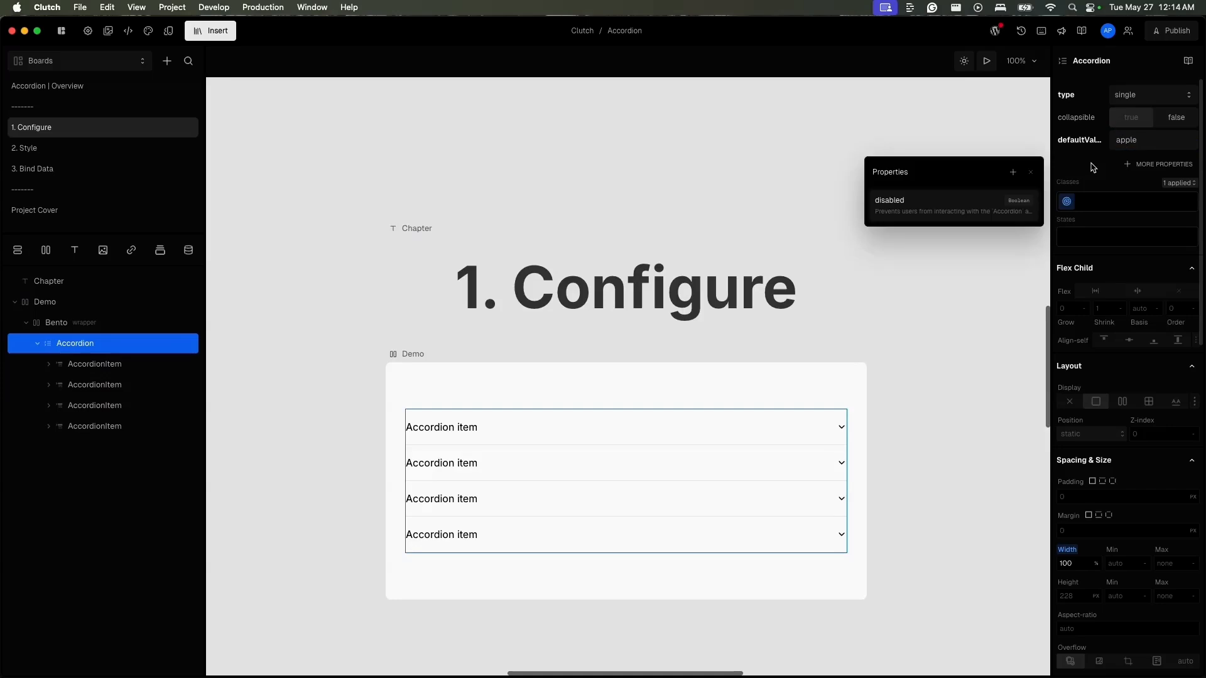
{"action": "left_click", "coordinate": [413, 363]}
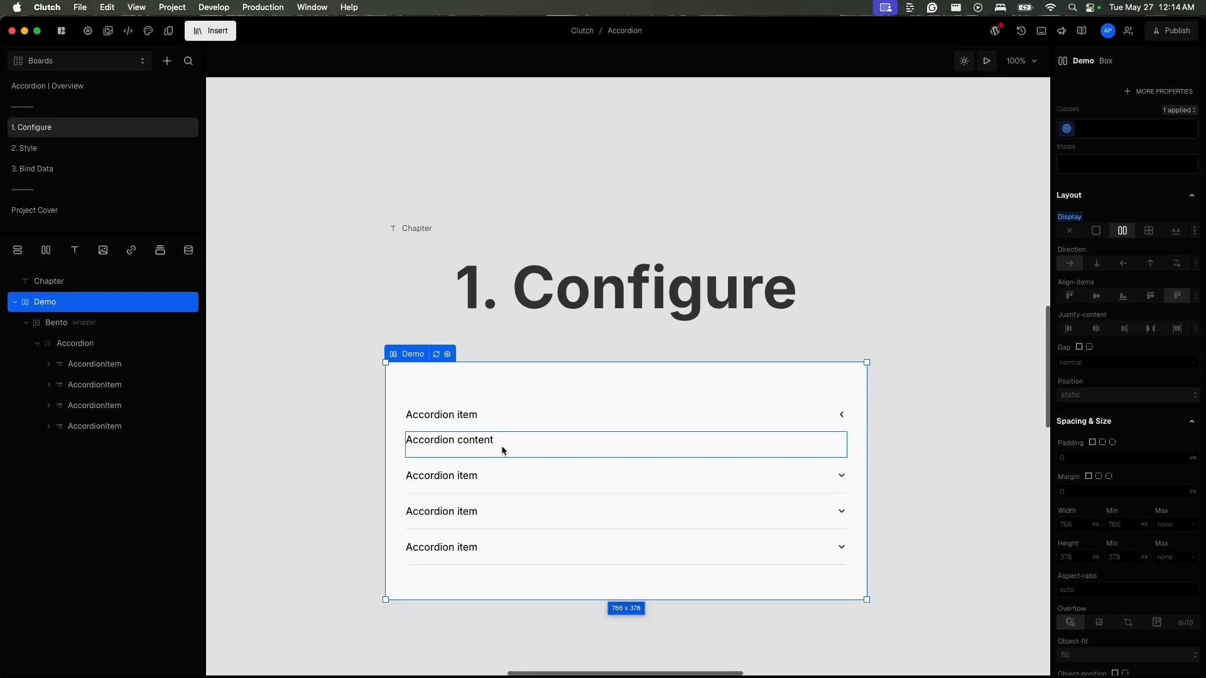
- Change the first accordion item's title to Hello and its content to World, and check switching between the first two items
{"action": "left_click", "coordinate": [470, 416]}
{"action": "double_click", "coordinate": [471, 417]}
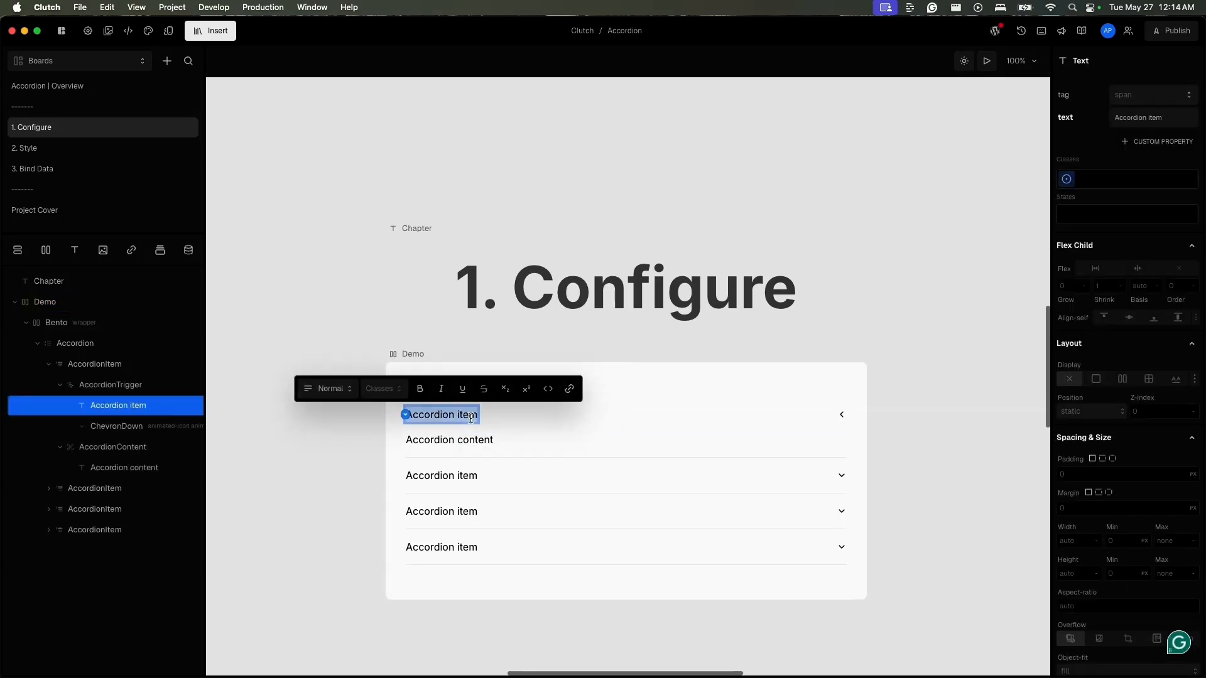
{"action": "type", "text": "Hello"}
{"action": "key", "text": "Tab"}
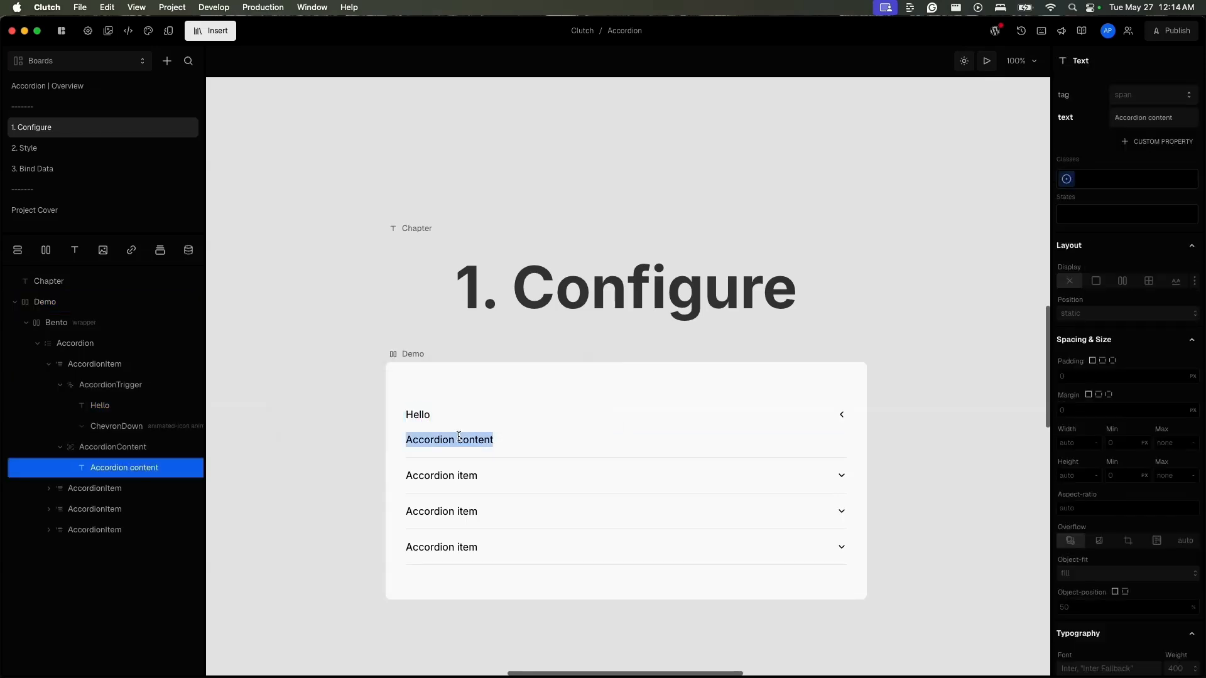
{"action": "type", "text": "Wo"}
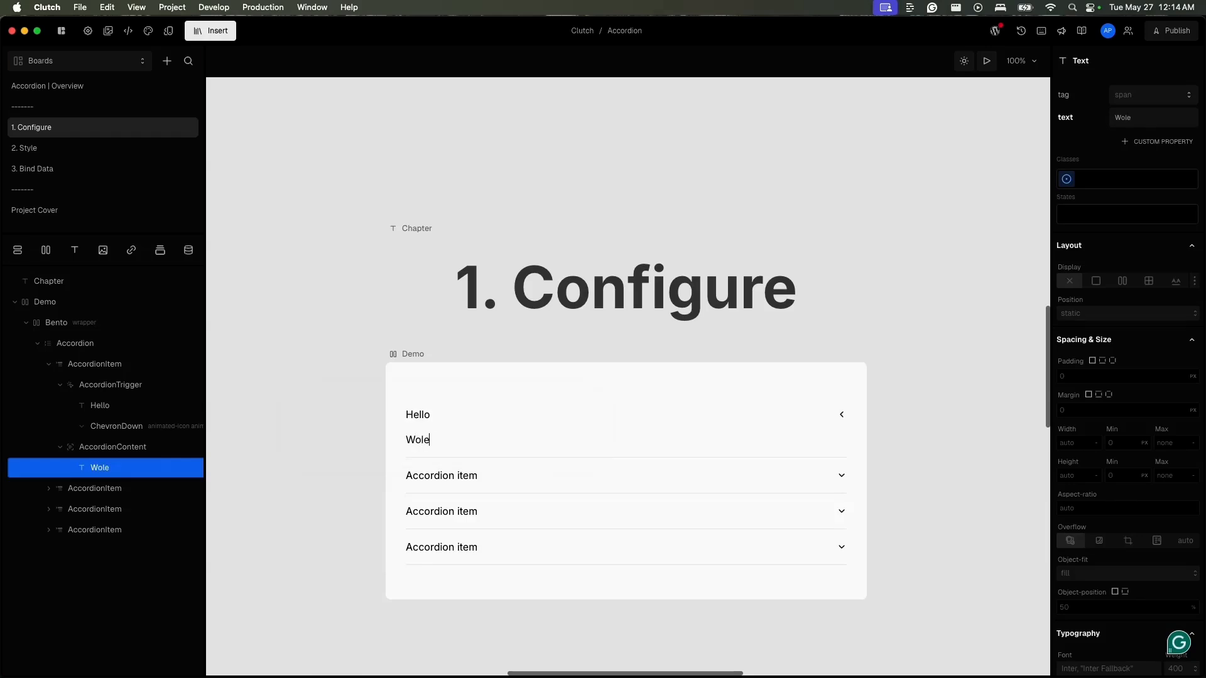
{"action": "type", "text": "rld"}
{"action": "left_click", "coordinate": [747, 474]}
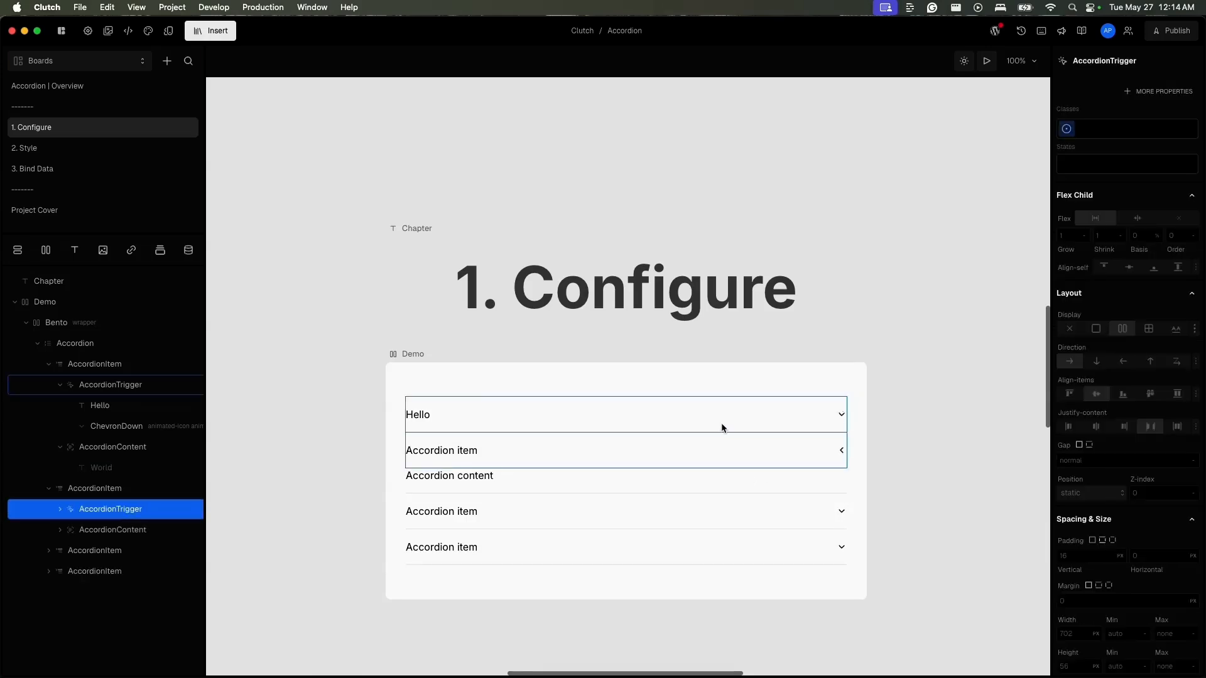
{"action": "left_click", "coordinate": [720, 427]}
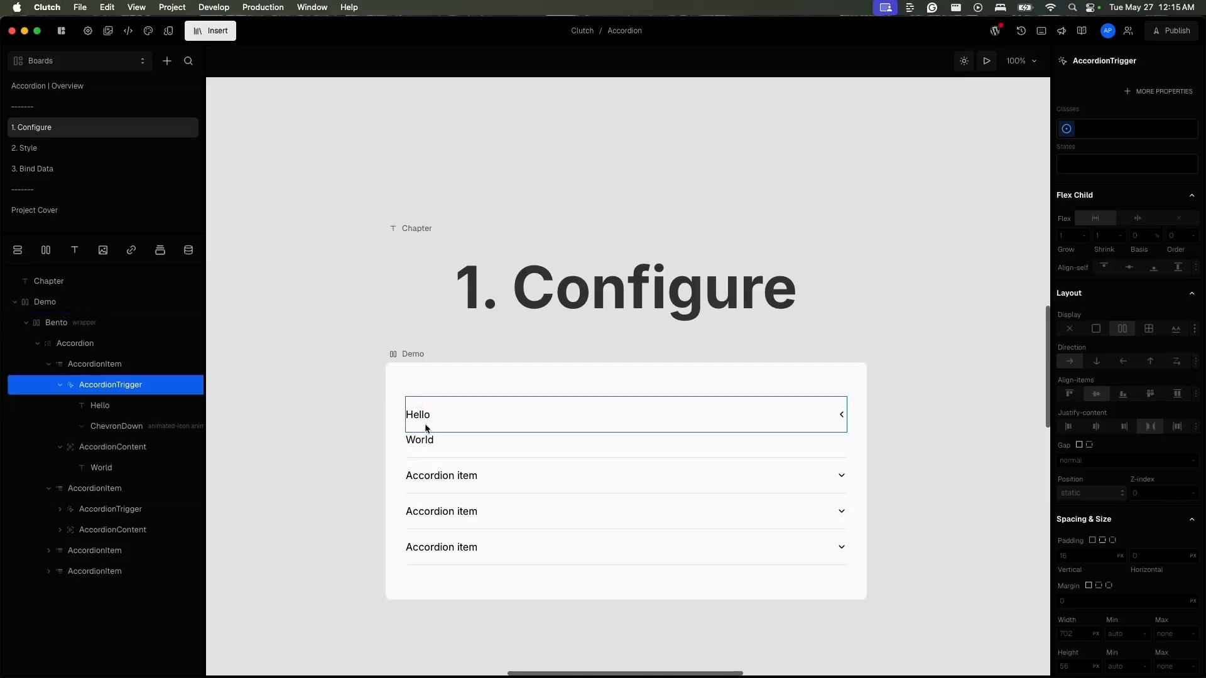
- Change the title text in the first item's AccordionTrigger to Foo through its text property
{"action": "left_click", "coordinate": [139, 407]}
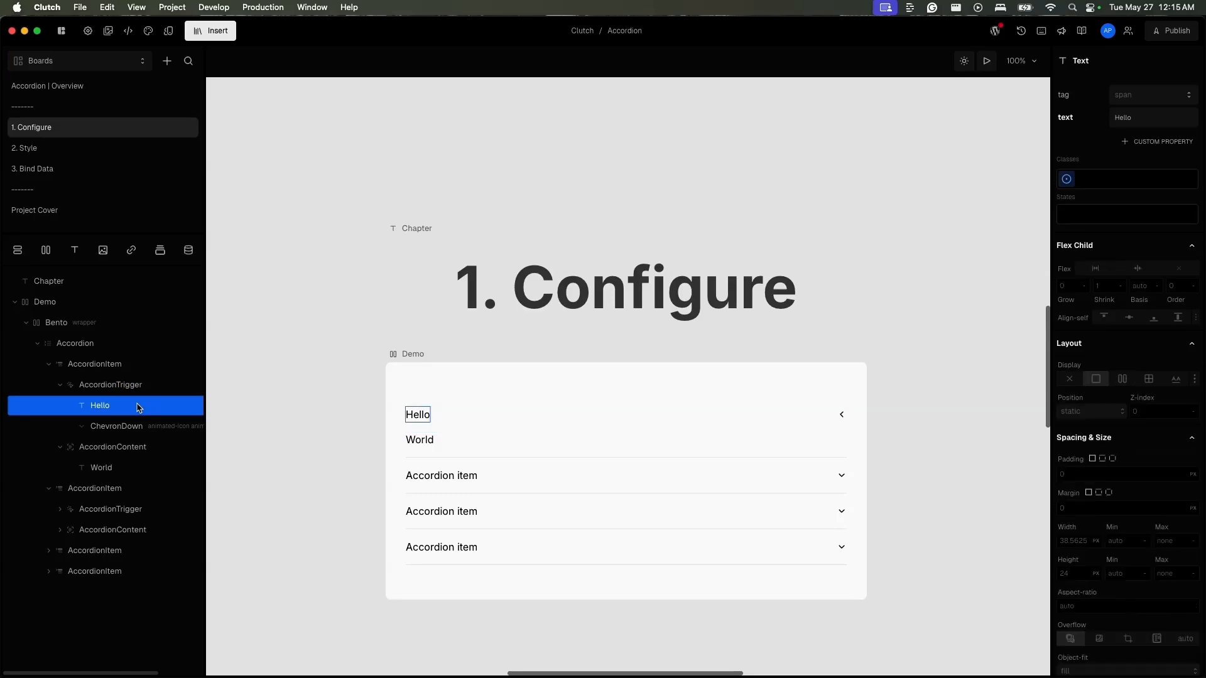
{"action": "left_click", "coordinate": [1129, 117]}
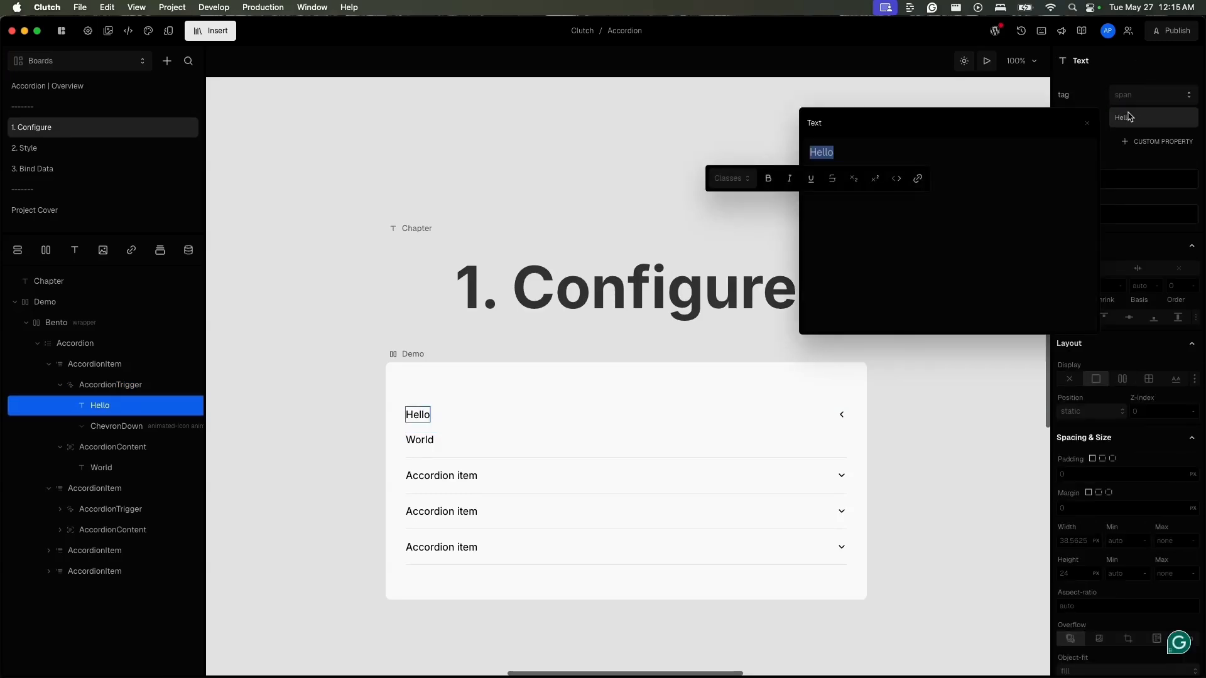
{"action": "type", "text": "Foo"}
{"action": "key", "text": "Escape"}
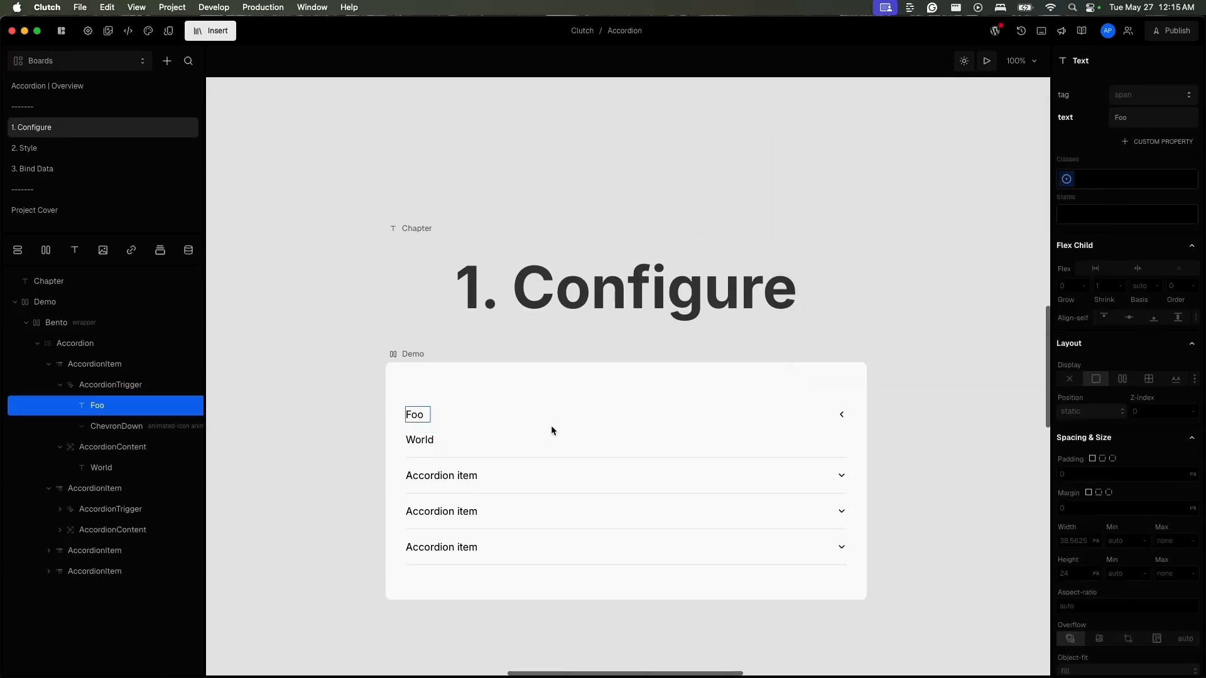
- Insert an AccordionItem after the Foo text inside the first item's AccordionTrigger and turn on preview
{"action": "left_click", "coordinate": [521, 416]}
{"action": "left_click", "coordinate": [415, 419]}
{"action": "type", "text": "i"}
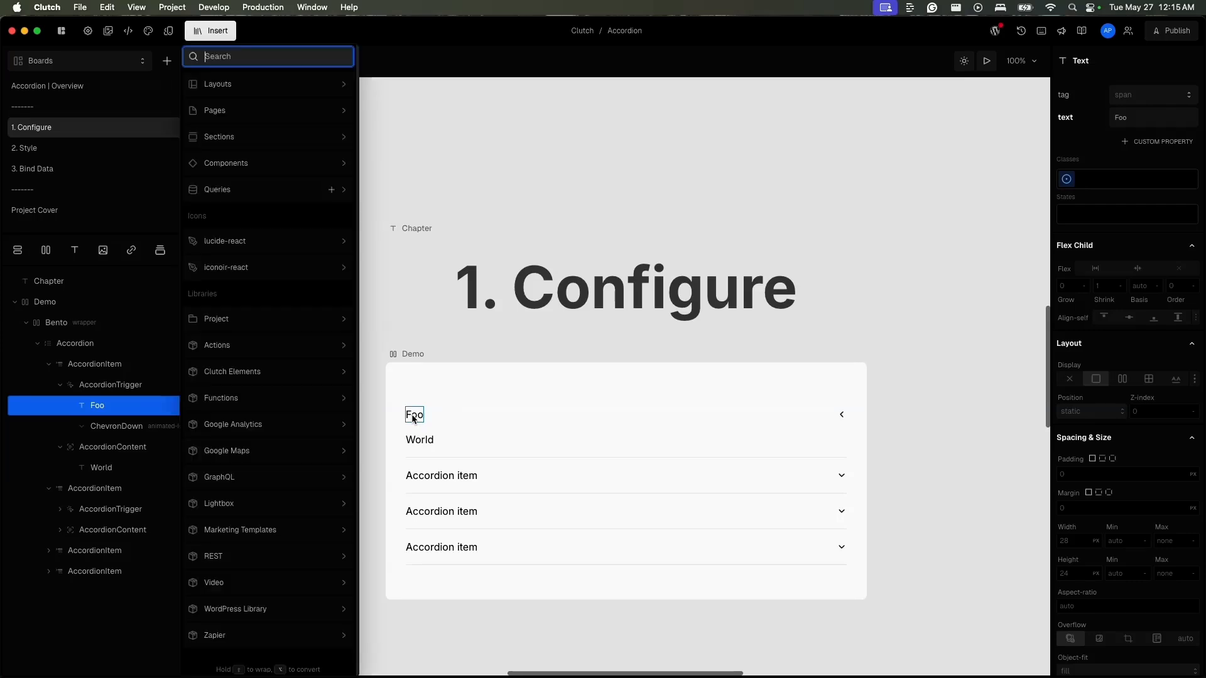
{"action": "type", "text": "accord"}
{"action": "mouse_move", "coordinate": [292, 119]}
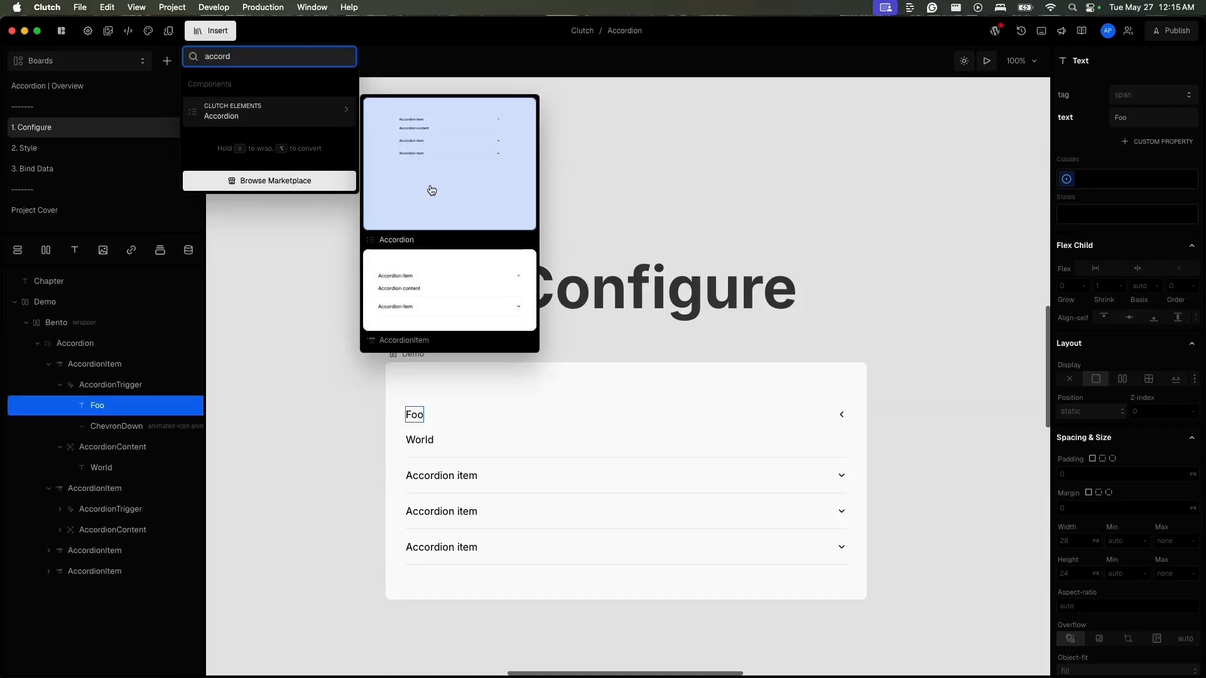
{"action": "left_click", "coordinate": [464, 323]}
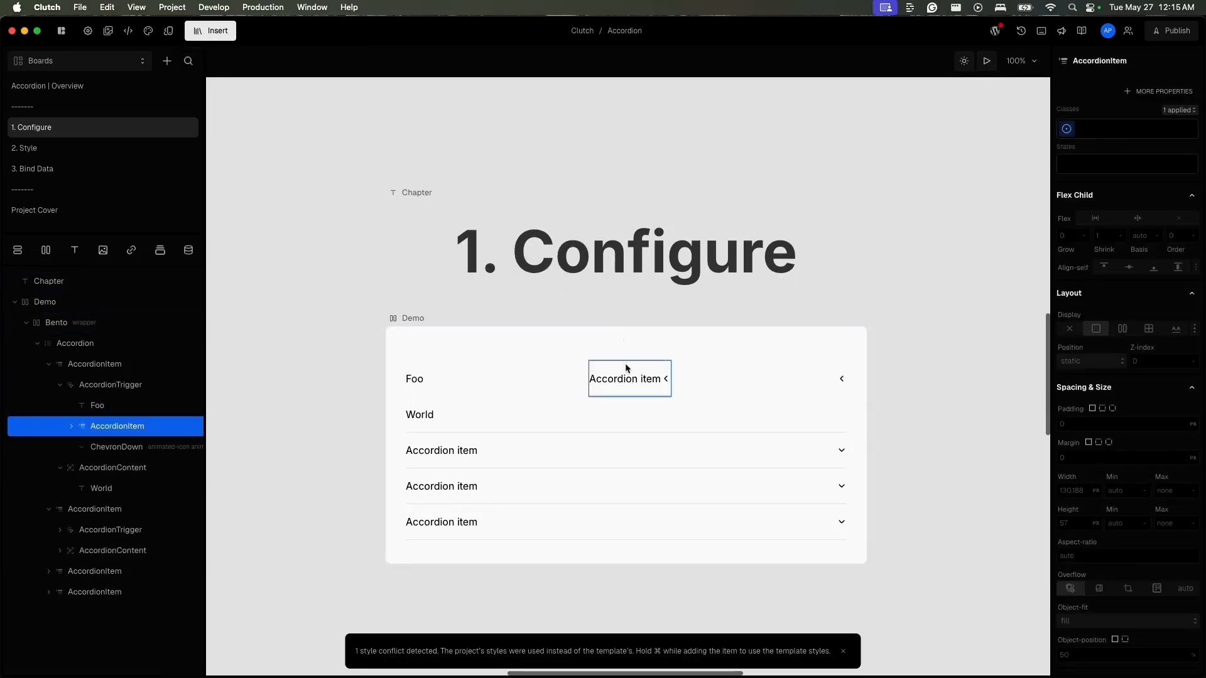
{"action": "left_click", "coordinate": [986, 60]}
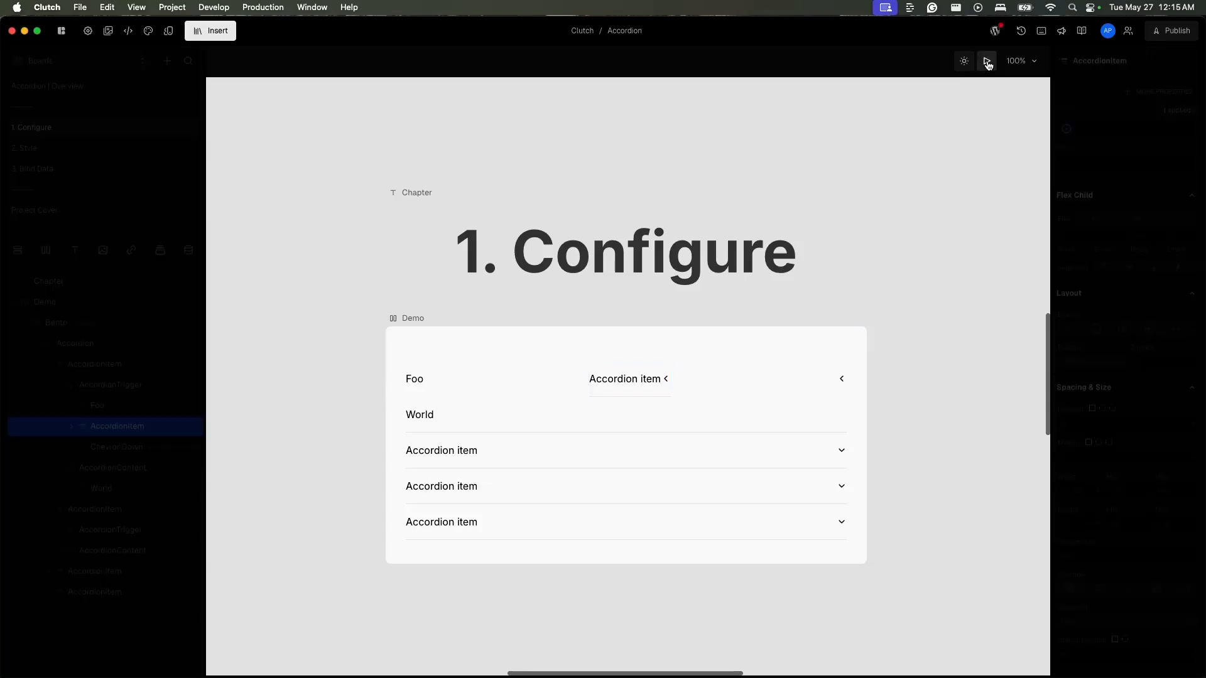
- Test opening and closing the nested accordion item, its parent Foo item and the second item in preview
{"action": "left_click", "coordinate": [661, 387]}
{"action": "left_click", "coordinate": [663, 397]}
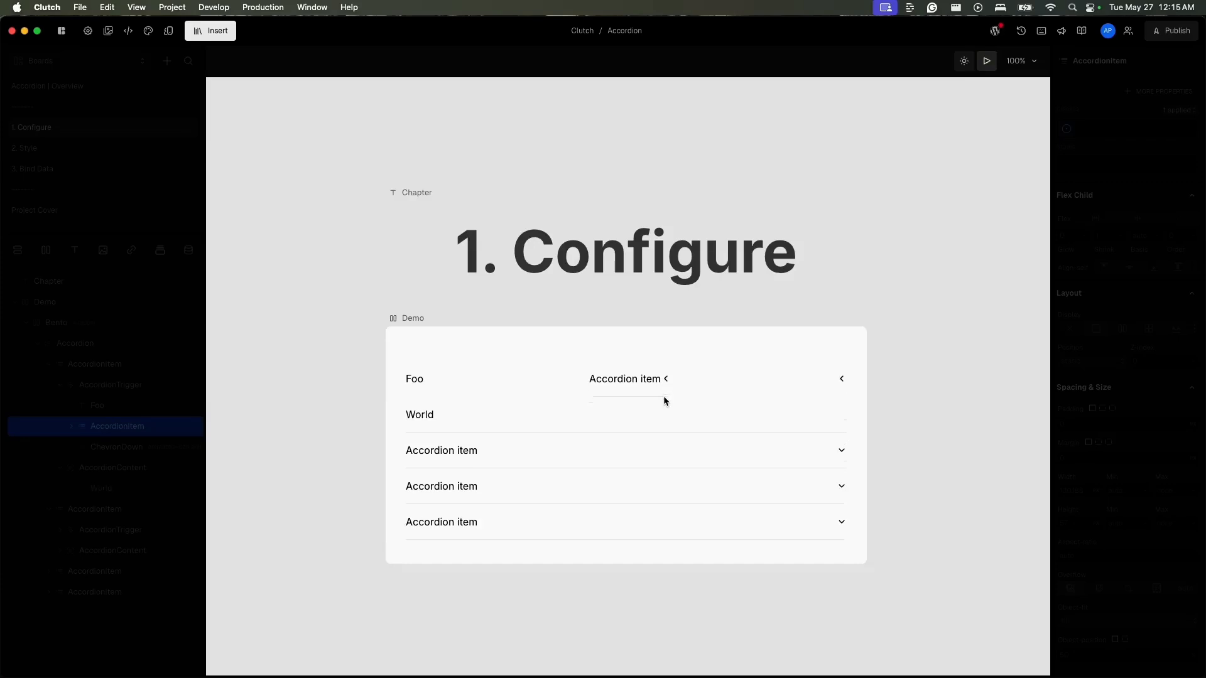
{"action": "left_click", "coordinate": [662, 393]}
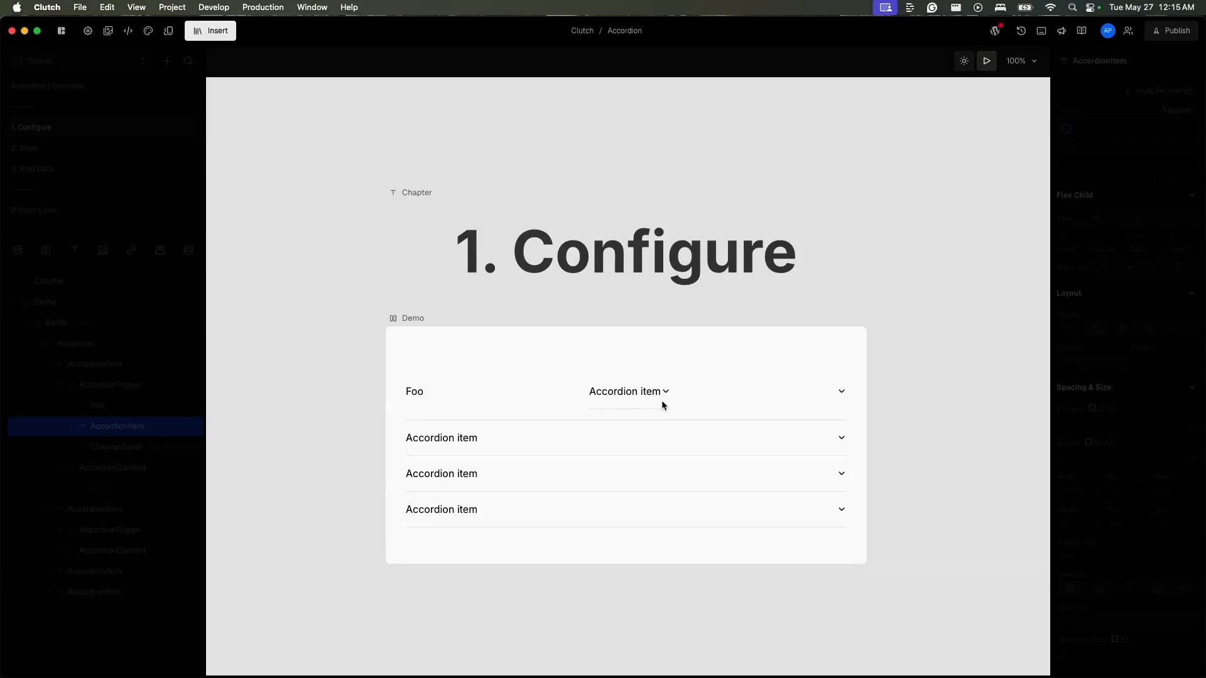
{"action": "left_click", "coordinate": [704, 434]}
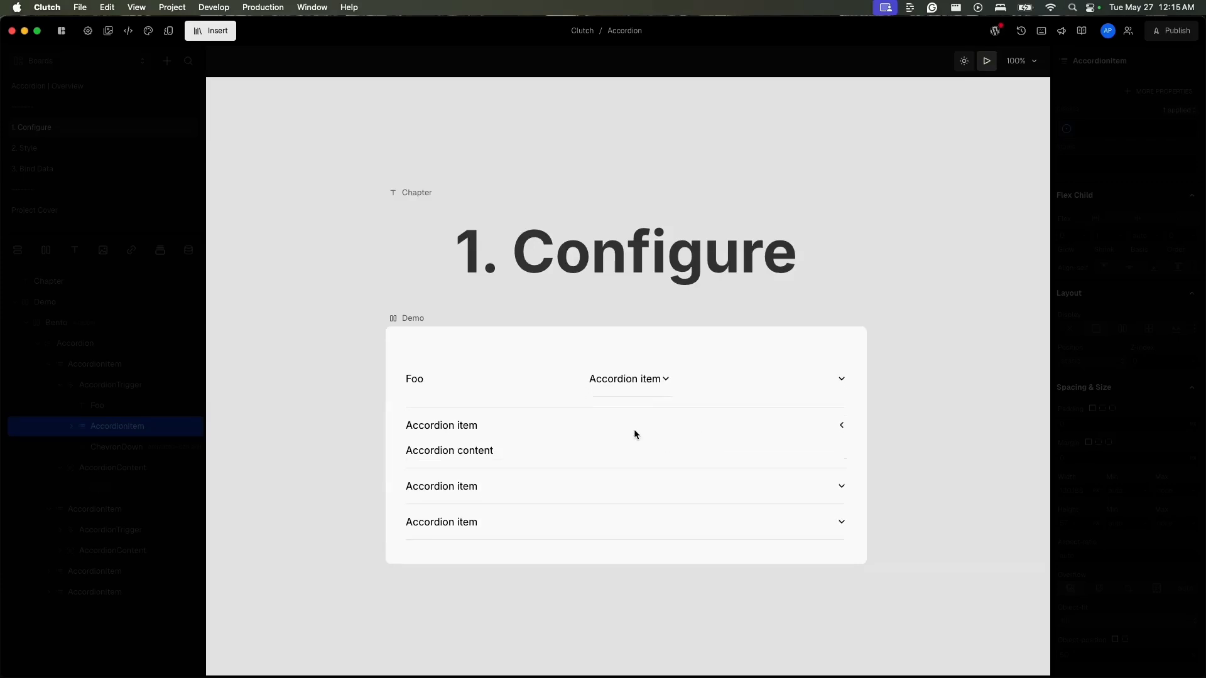
{"action": "left_click", "coordinate": [657, 424]}
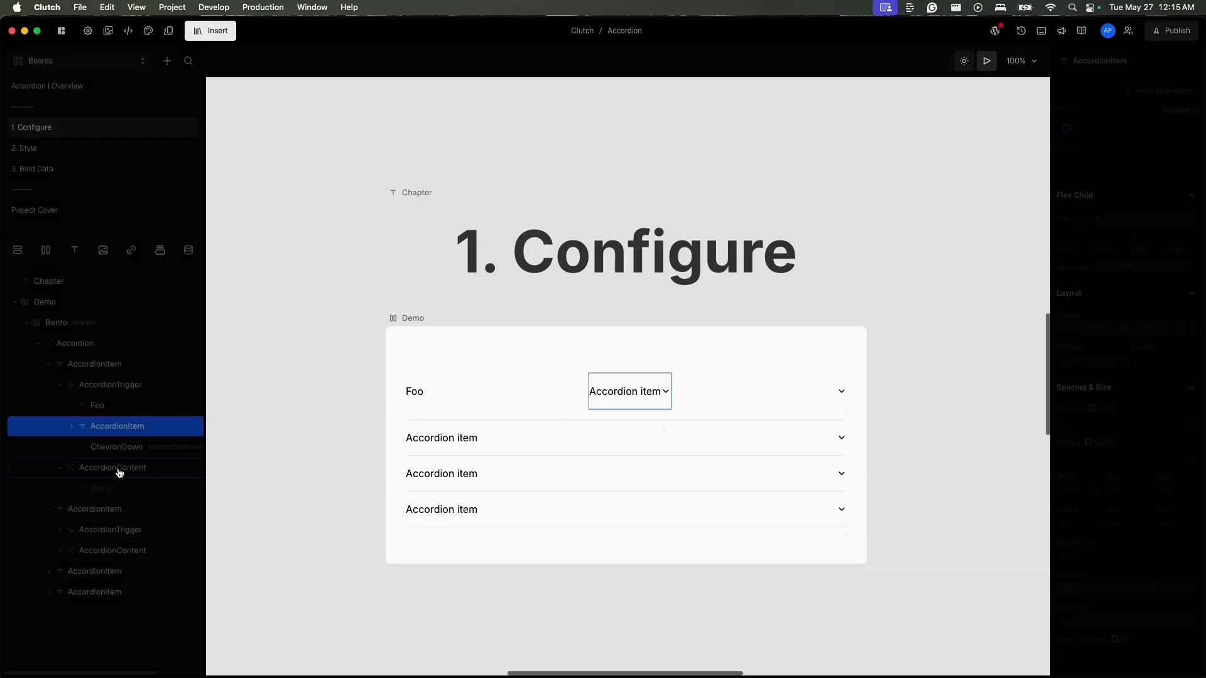
- Delete the AccordionItem nested in the first item's AccordionTrigger and select that trigger
{"action": "left_click", "coordinate": [121, 432]}
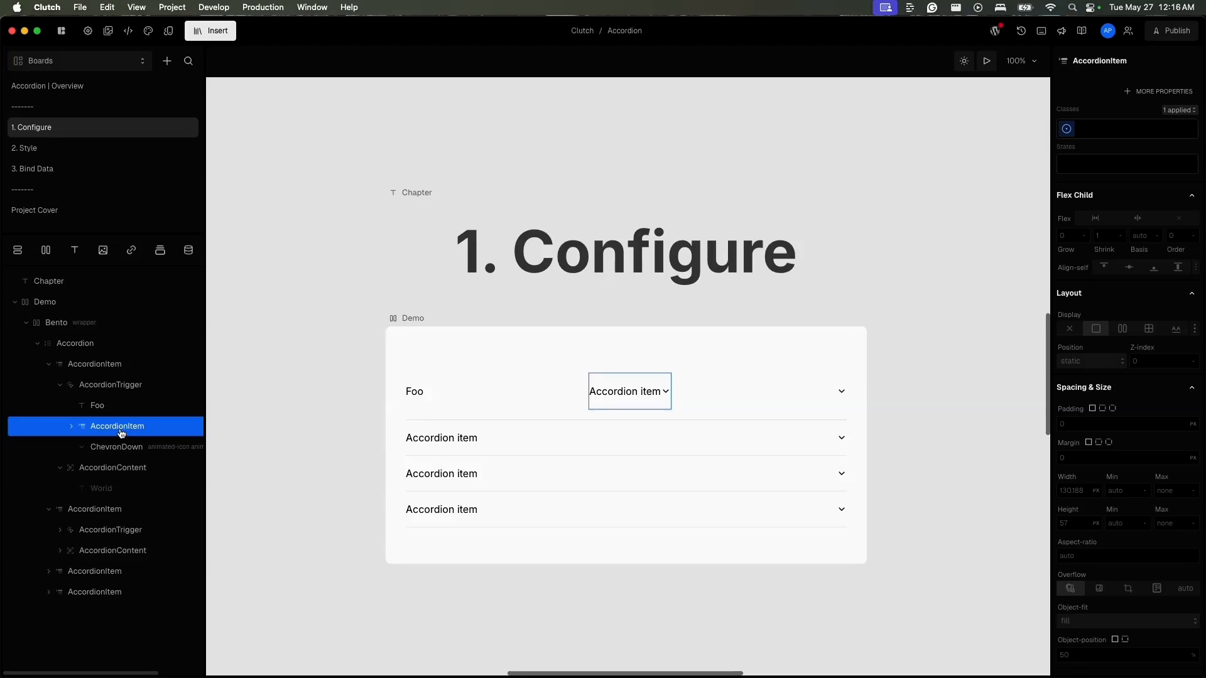
{"action": "key", "text": "Delete"}
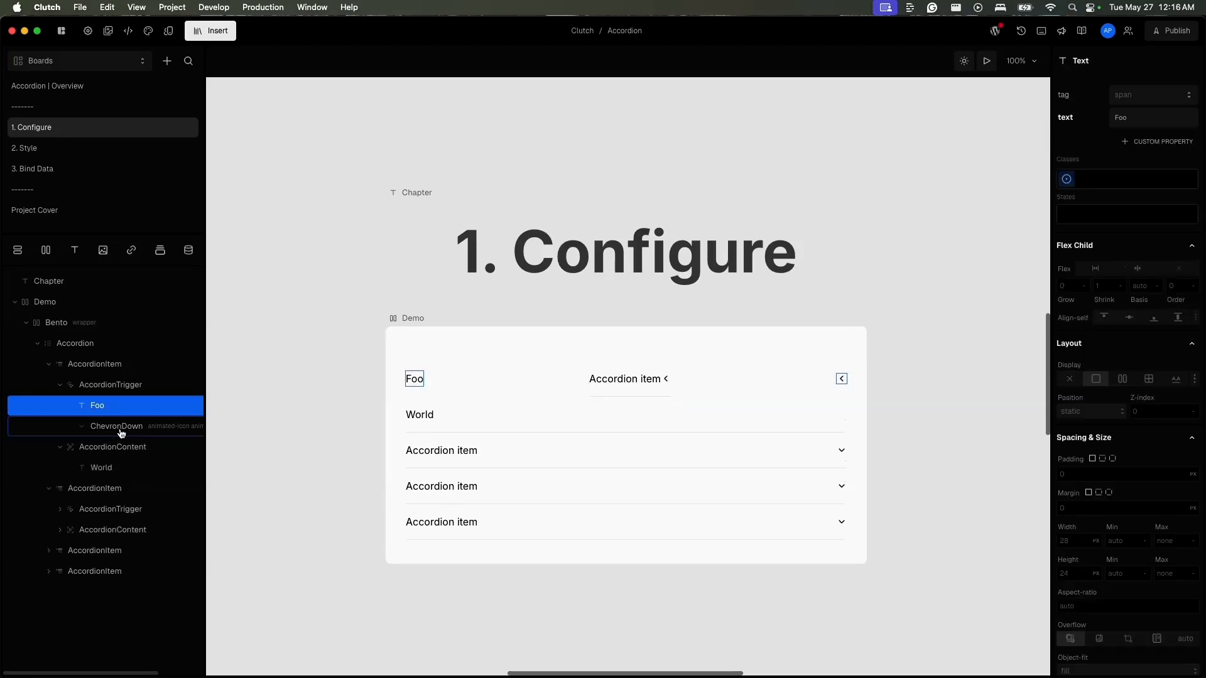
{"action": "left_click", "coordinate": [110, 386]}
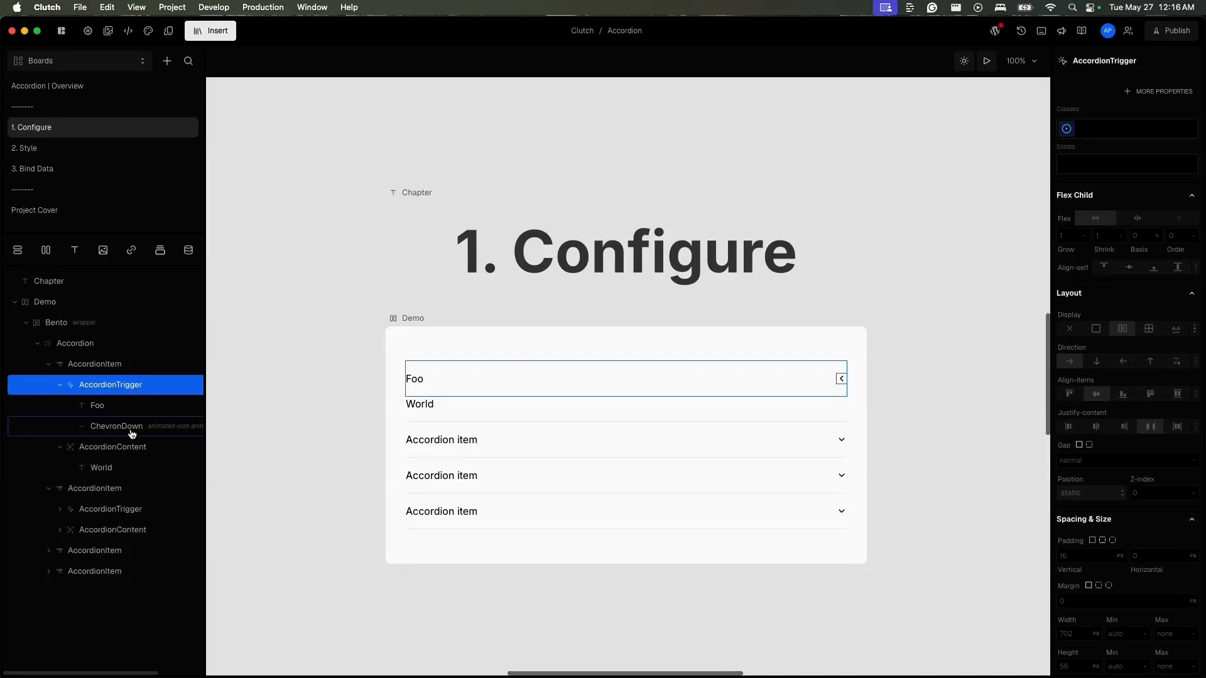
- Insert the lucide-react Anchor icon after the ChevronDown in the first item's AccordionTrigger and delete that ChevronDown
{"action": "left_click", "coordinate": [104, 422]}
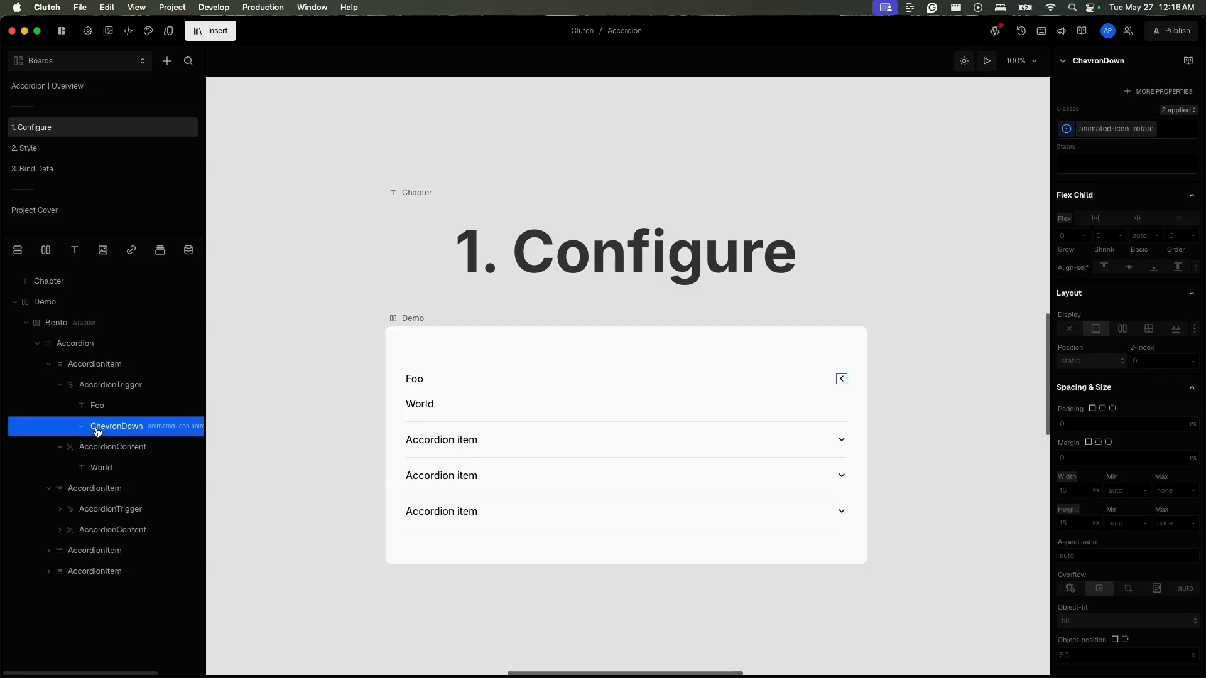
{"action": "key", "text": "i"}
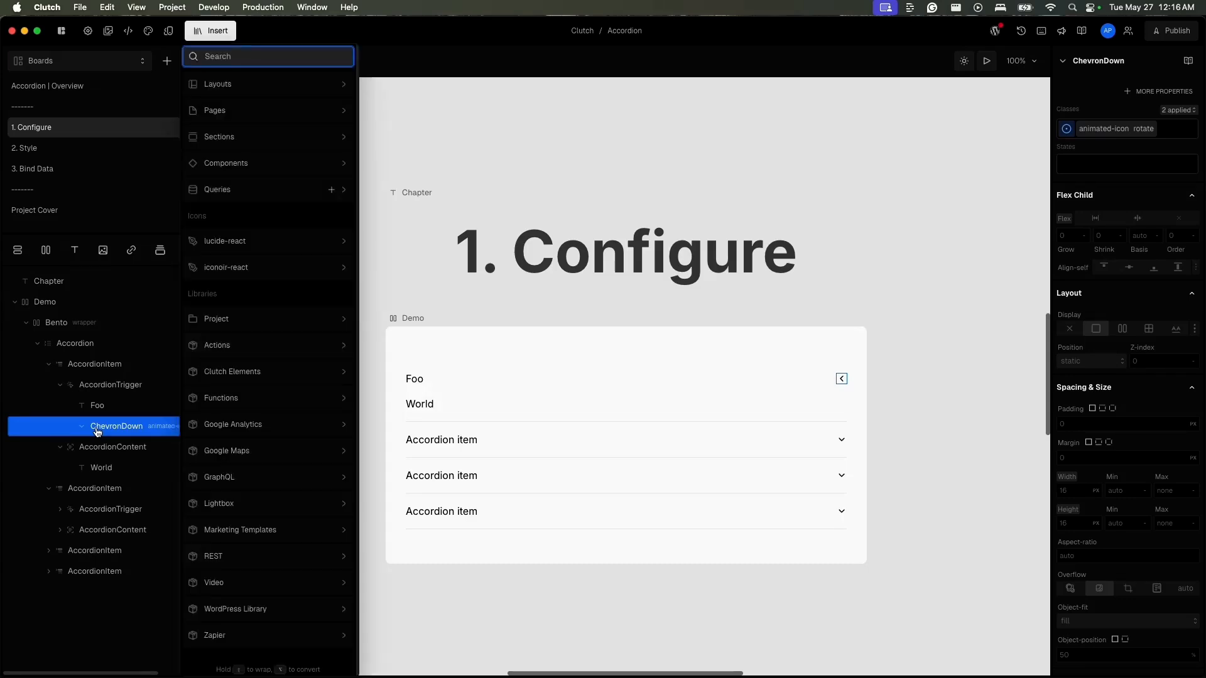
{"action": "left_click", "coordinate": [285, 245]}
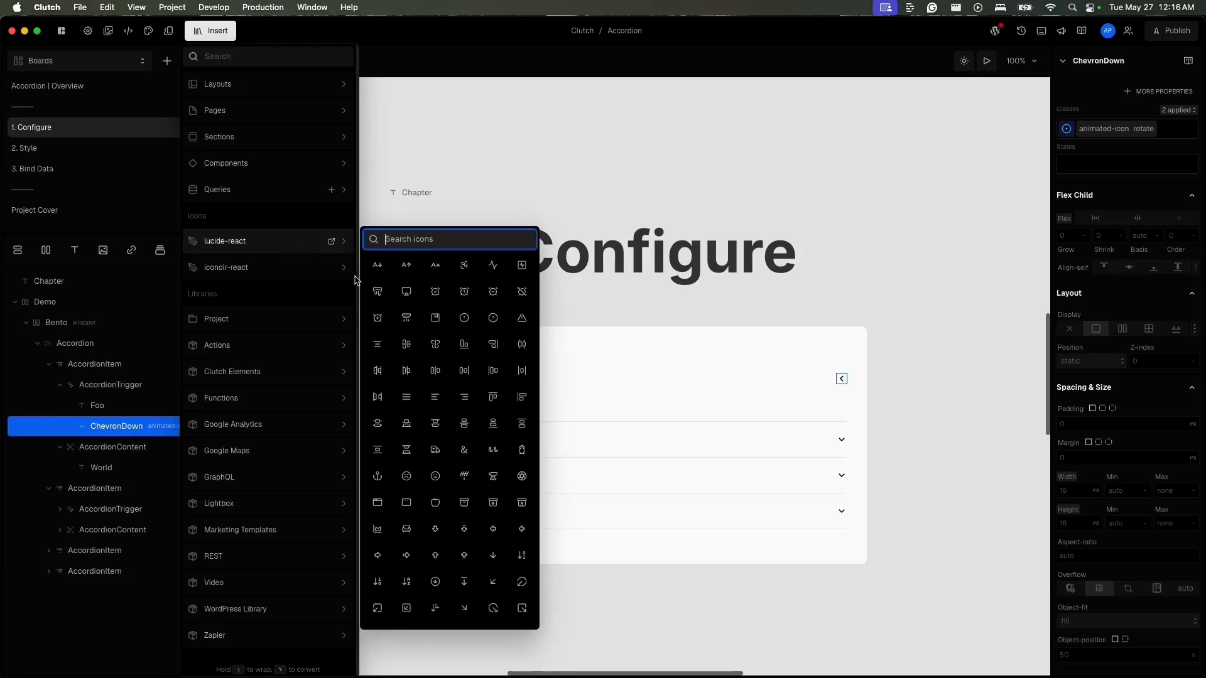
{"action": "left_click", "coordinate": [378, 477]}
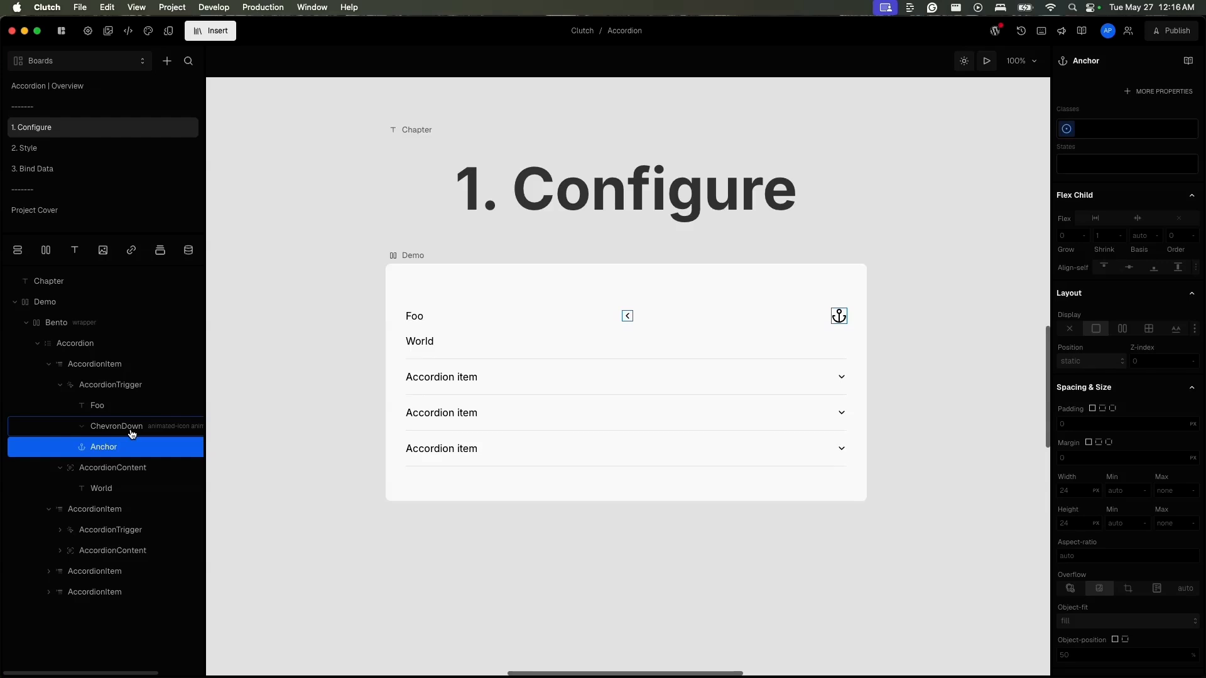
{"action": "left_click", "coordinate": [131, 429]}
{"action": "key", "text": "BackSpace"}
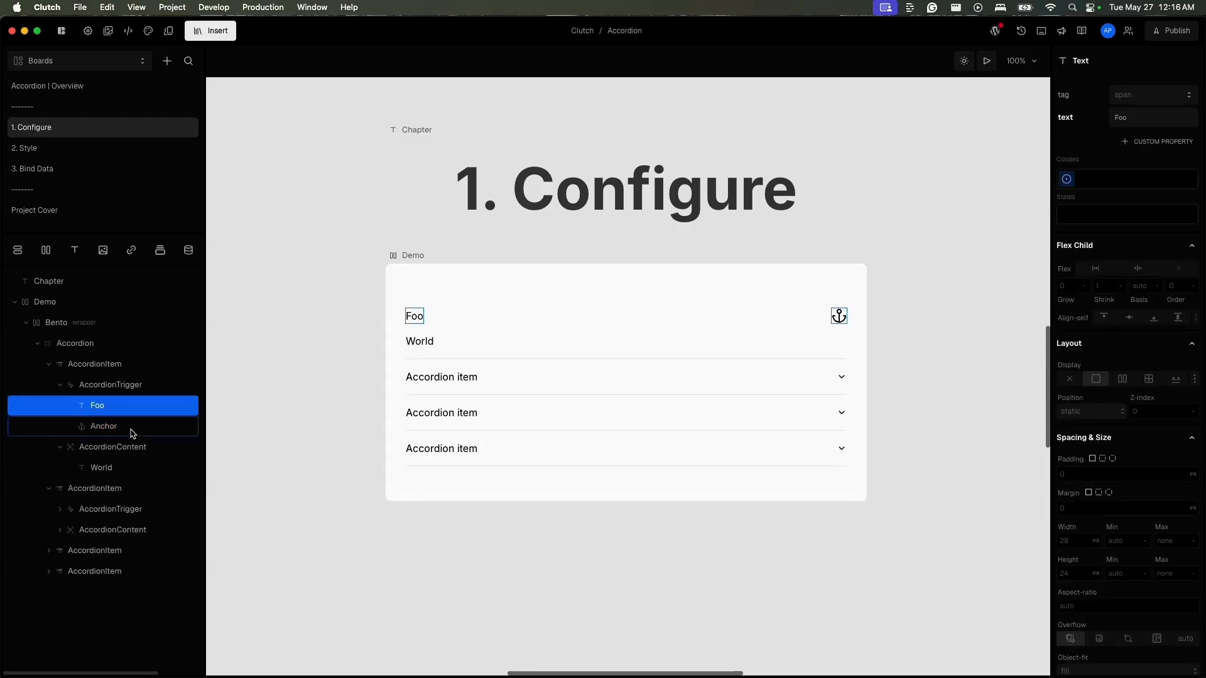
- Expand the other three AccordionItems and their AccordionTriggers in the layer tree down to their ChevronDown icons
{"action": "left_click", "coordinate": [60, 509]}
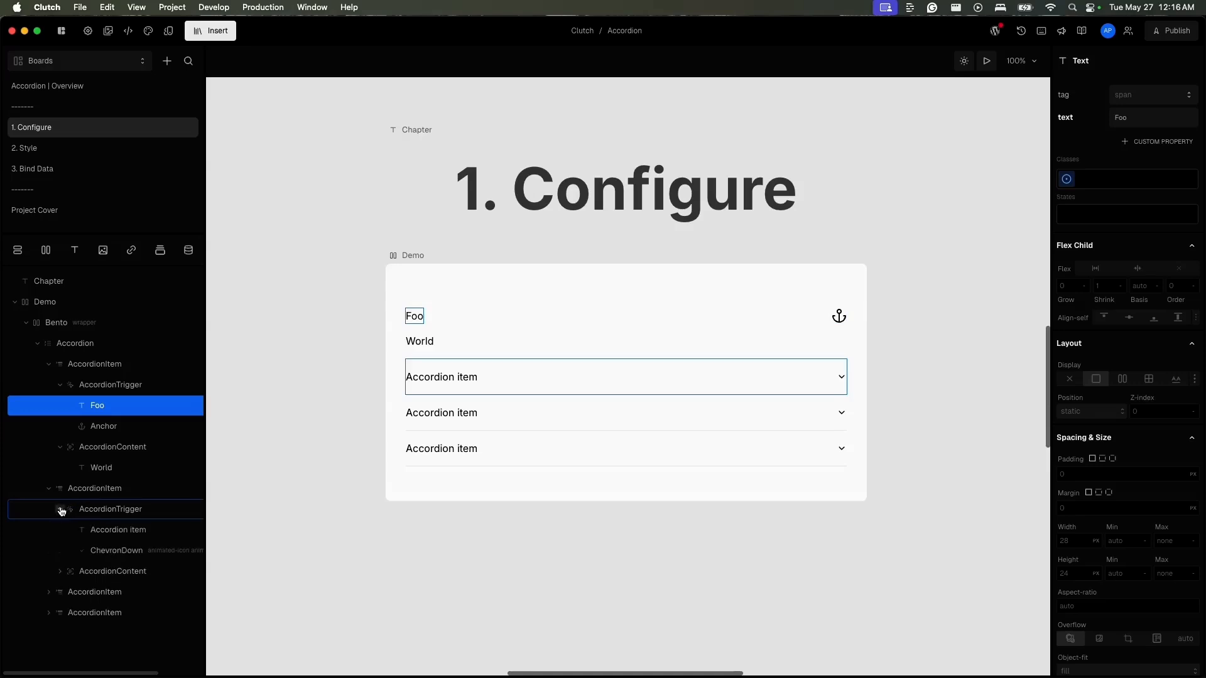
{"action": "left_click", "coordinate": [49, 591]}
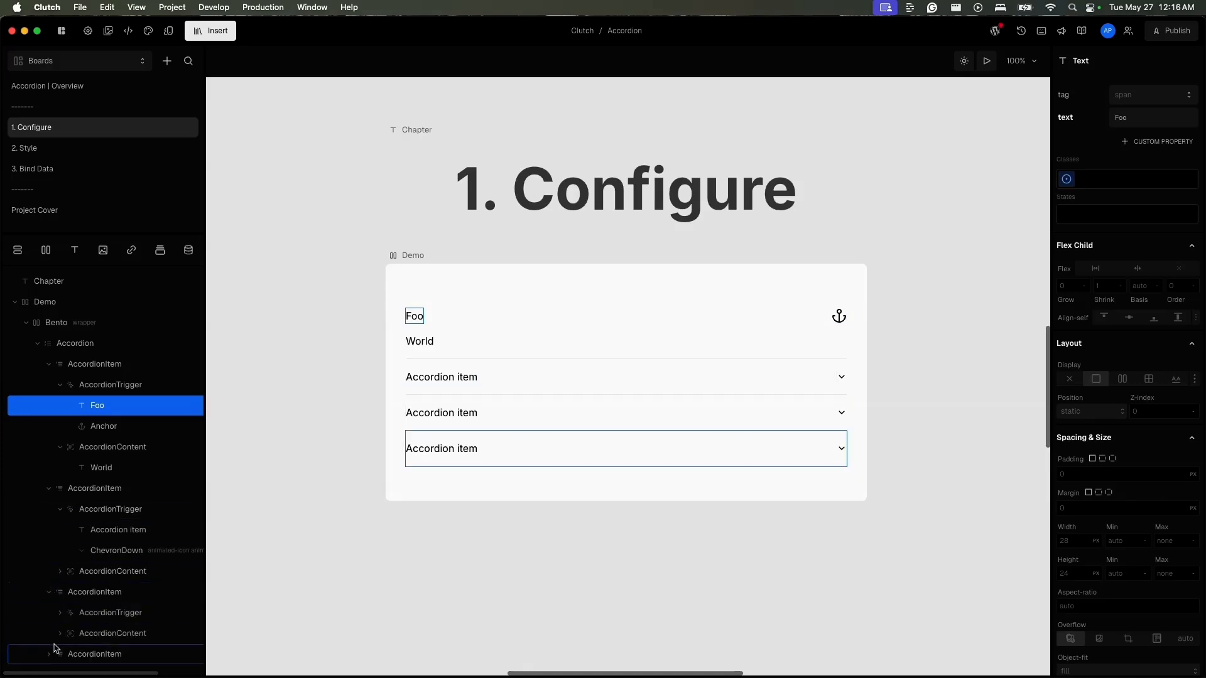
{"action": "left_click", "coordinate": [49, 654]}
{"action": "scroll", "coordinate": [50, 659], "scroll_direction": "down", "scroll_amount": 1}
{"action": "scroll", "coordinate": [51, 659], "scroll_direction": "down", "scroll_amount": 1}
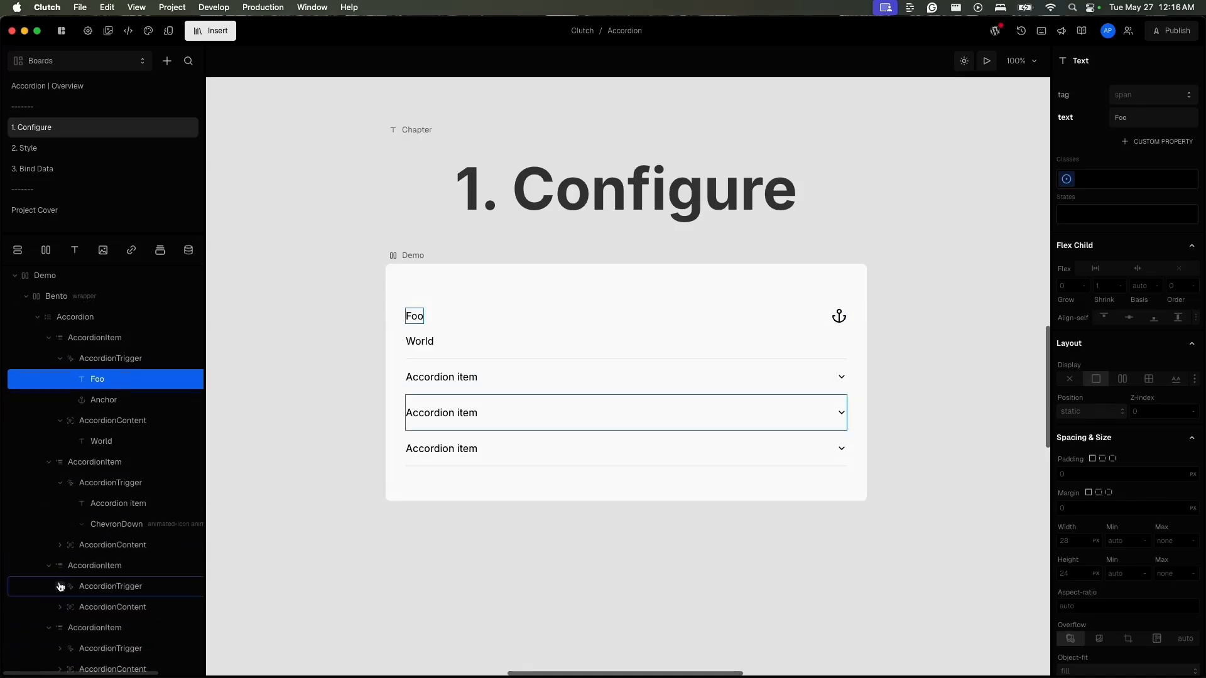
{"action": "left_click", "coordinate": [60, 586]}
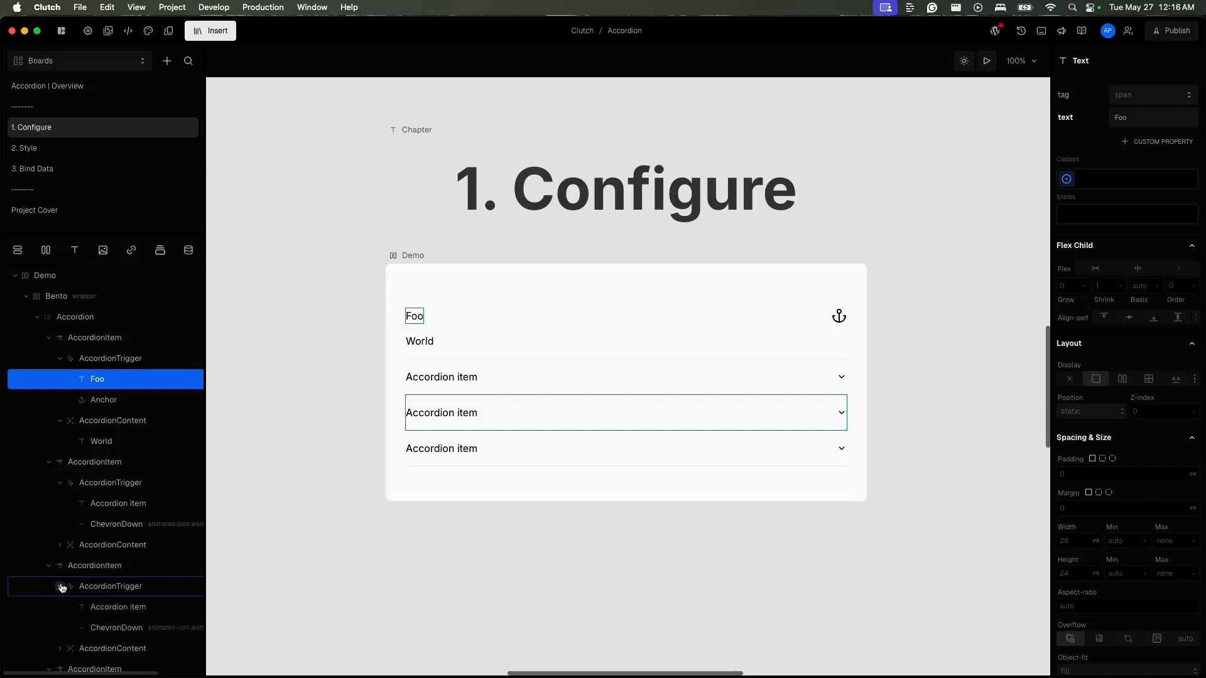
{"action": "scroll", "coordinate": [59, 590], "scroll_direction": "down", "scroll_amount": 4}
{"action": "left_click", "coordinate": [61, 626]}
{"action": "scroll", "coordinate": [59, 628], "scroll_direction": "down", "scroll_amount": 2}
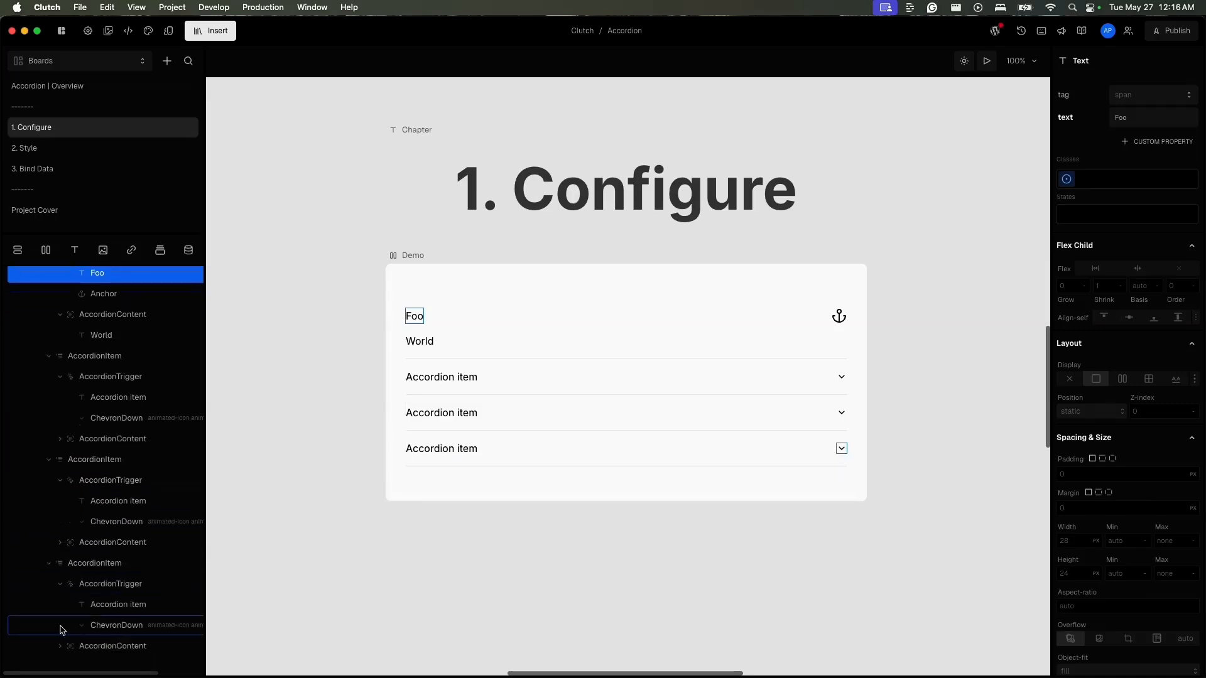
- Select the ChevronDown icons of the remaining three items together and convert them to the Anchor icon
{"action": "left_click", "coordinate": [117, 629]}
{"action": "left_click", "coordinate": [132, 522]}
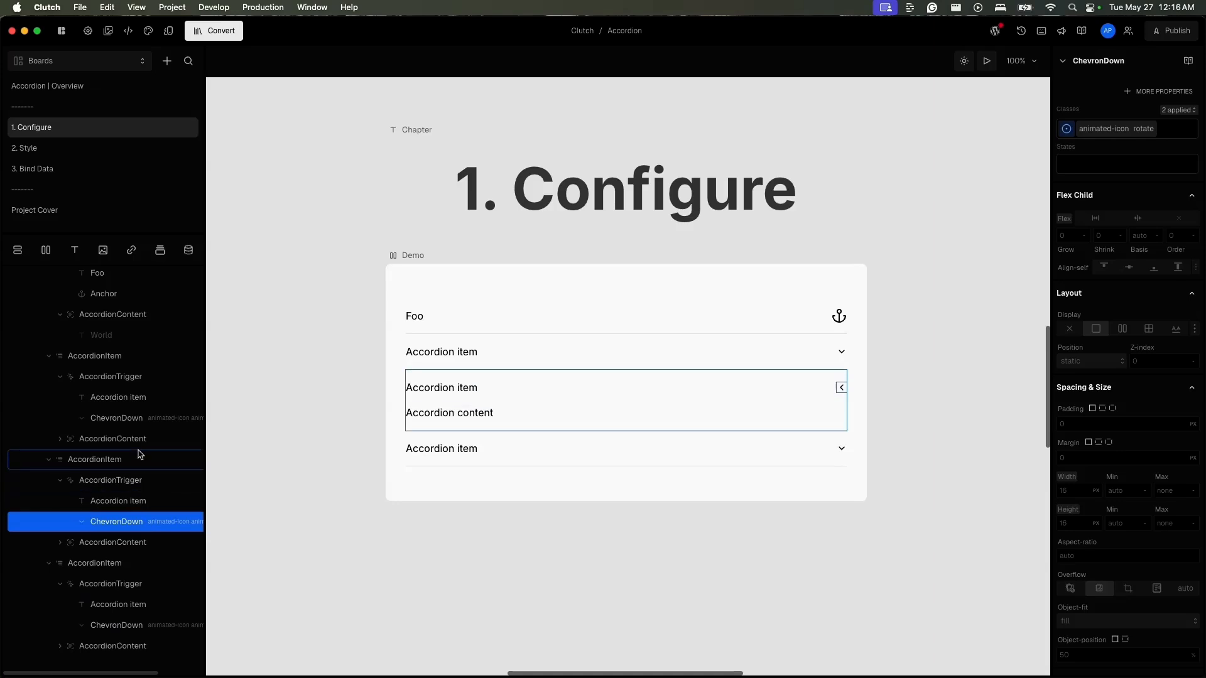
{"action": "left_click", "coordinate": [139, 625]}
{"action": "left_click", "coordinate": [144, 529], "text": "super"}
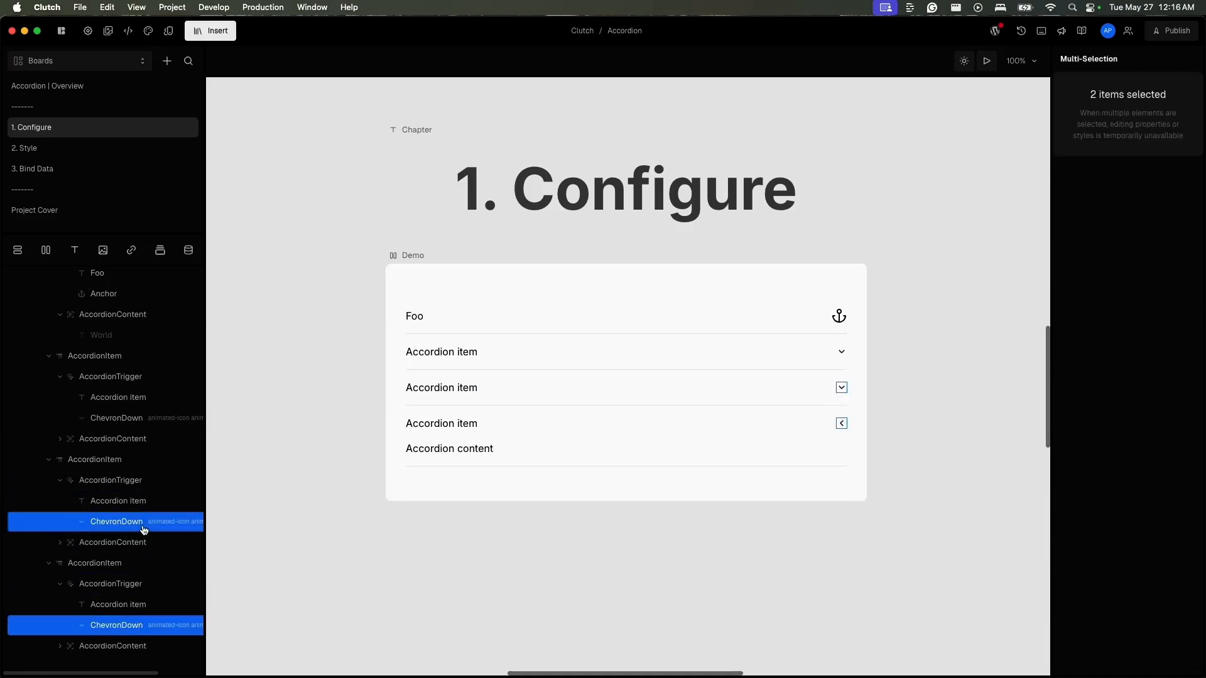
{"action": "left_click", "coordinate": [143, 425], "text": "super"}
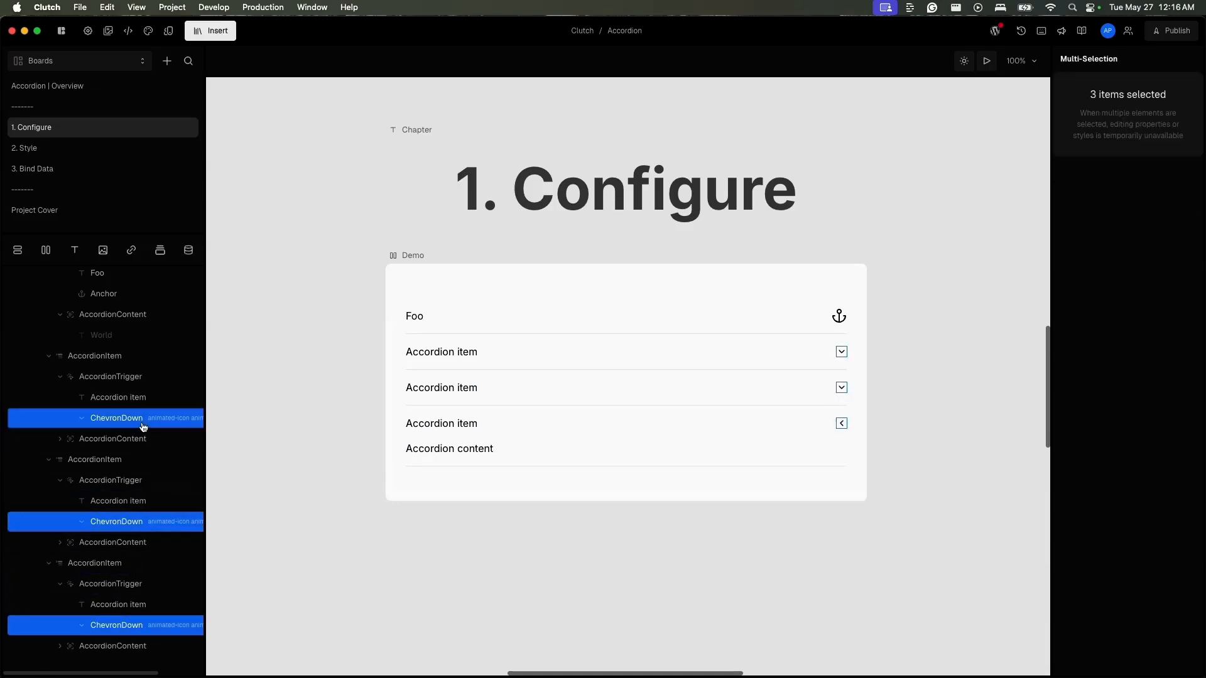
{"action": "key", "text": "i"}
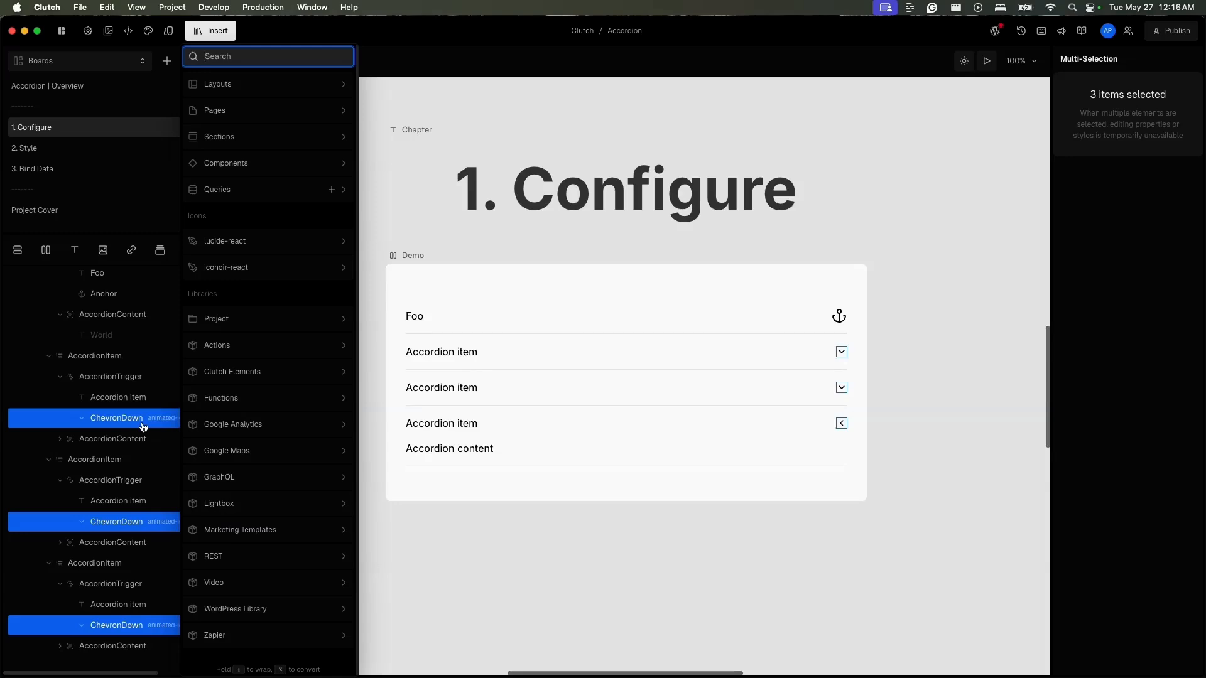
{"action": "type", "text": "an"}
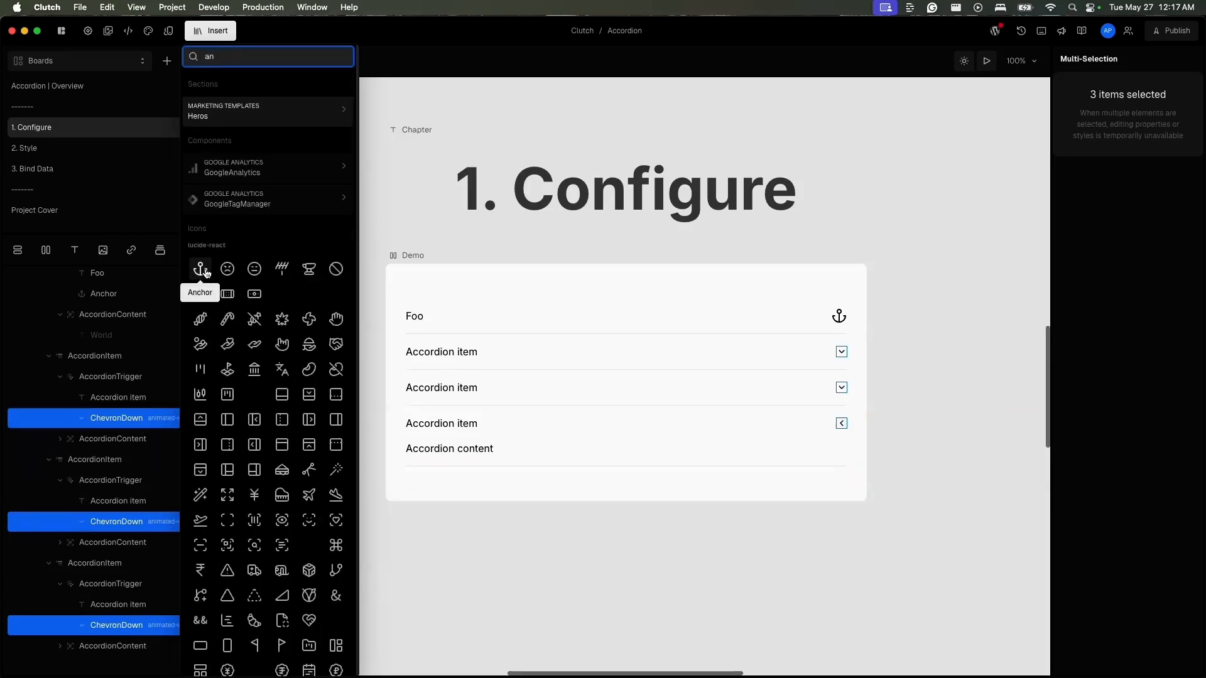
{"action": "key", "text": "alt"}
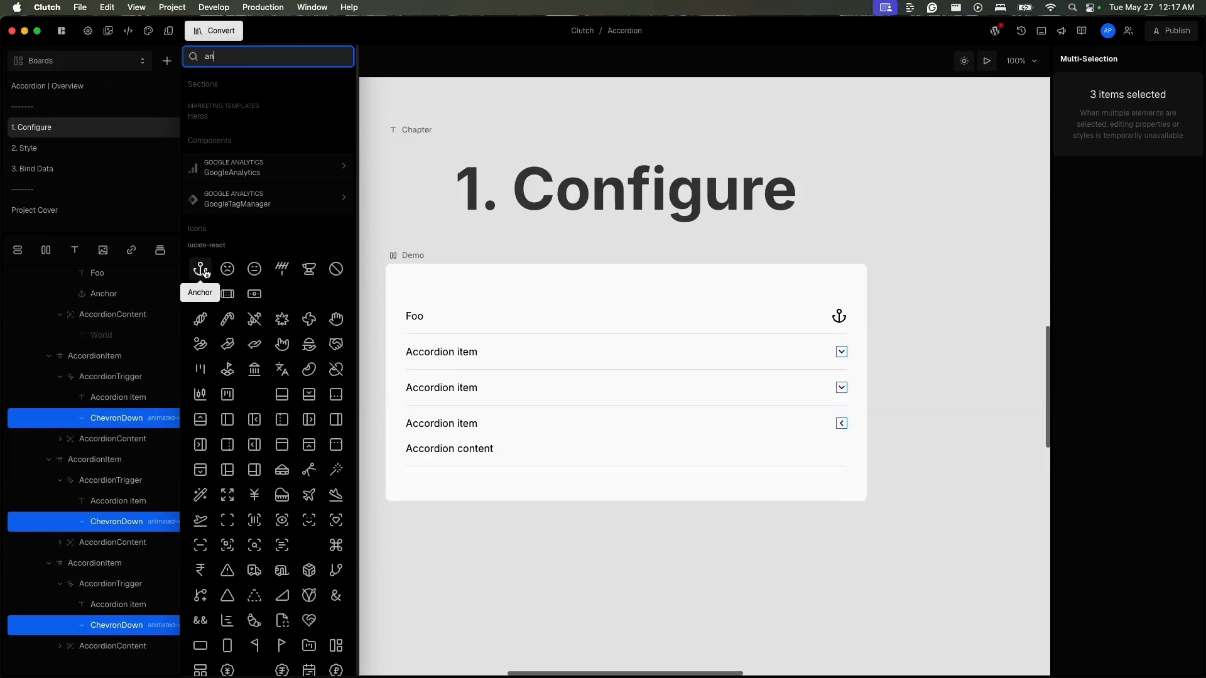
{"action": "left_click", "coordinate": [200, 270], "text": "alt"}
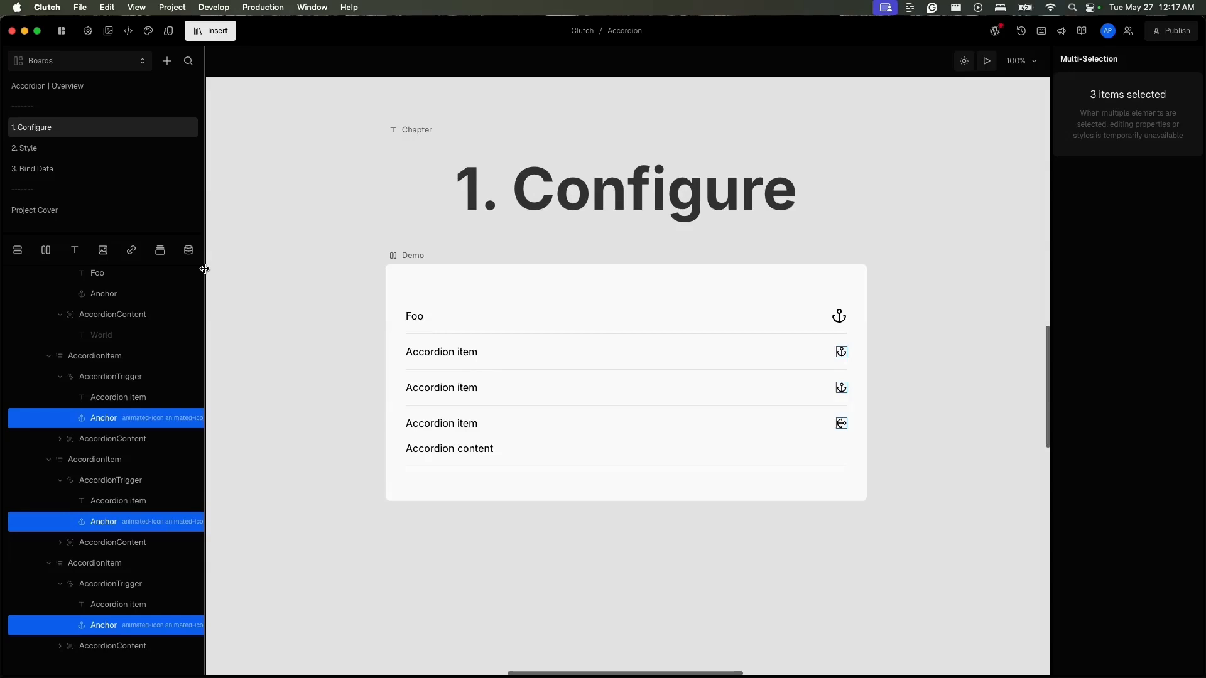
- Check the classes on a converted Anchor and apply animated-icon and animated-icon.rotate to the first item's Anchor
{"action": "left_click", "coordinate": [153, 415]}
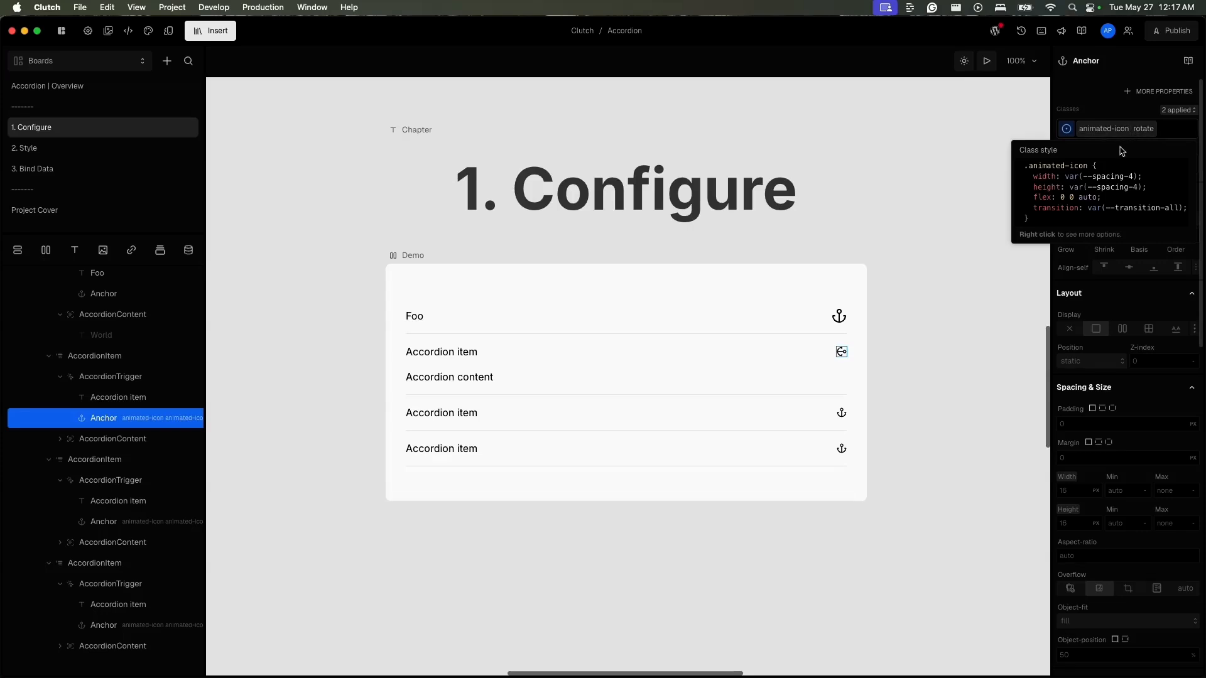
{"action": "left_click", "coordinate": [839, 317]}
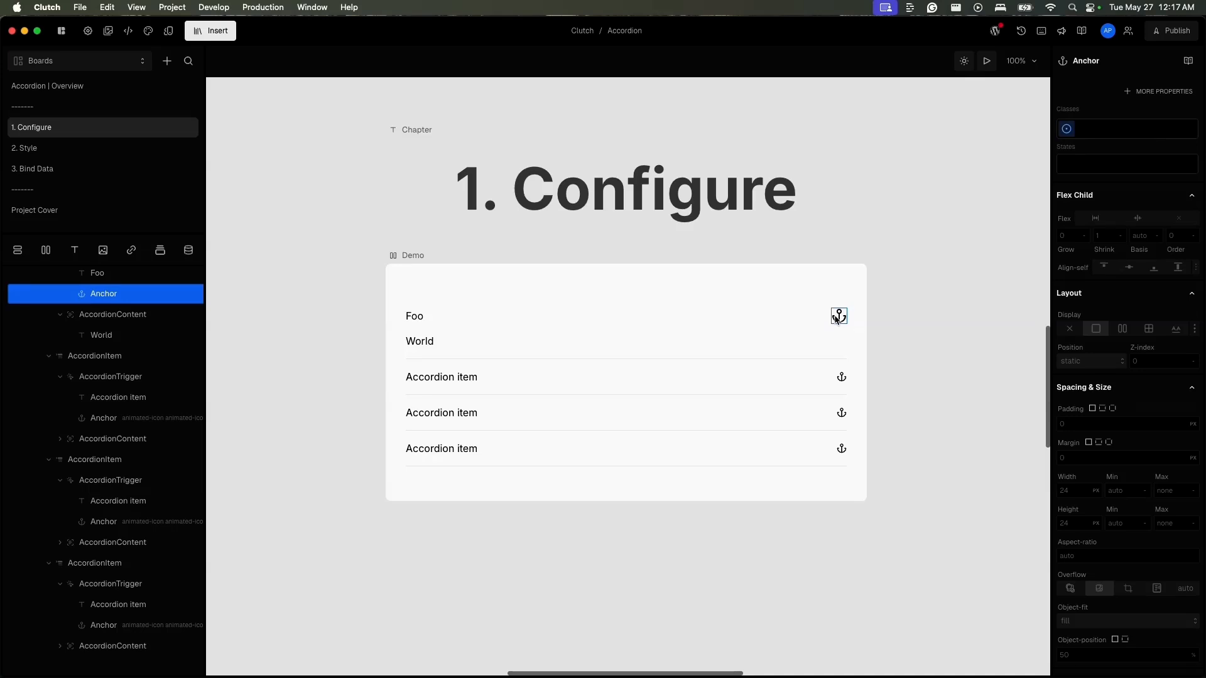
{"action": "left_click", "coordinate": [1107, 132]}
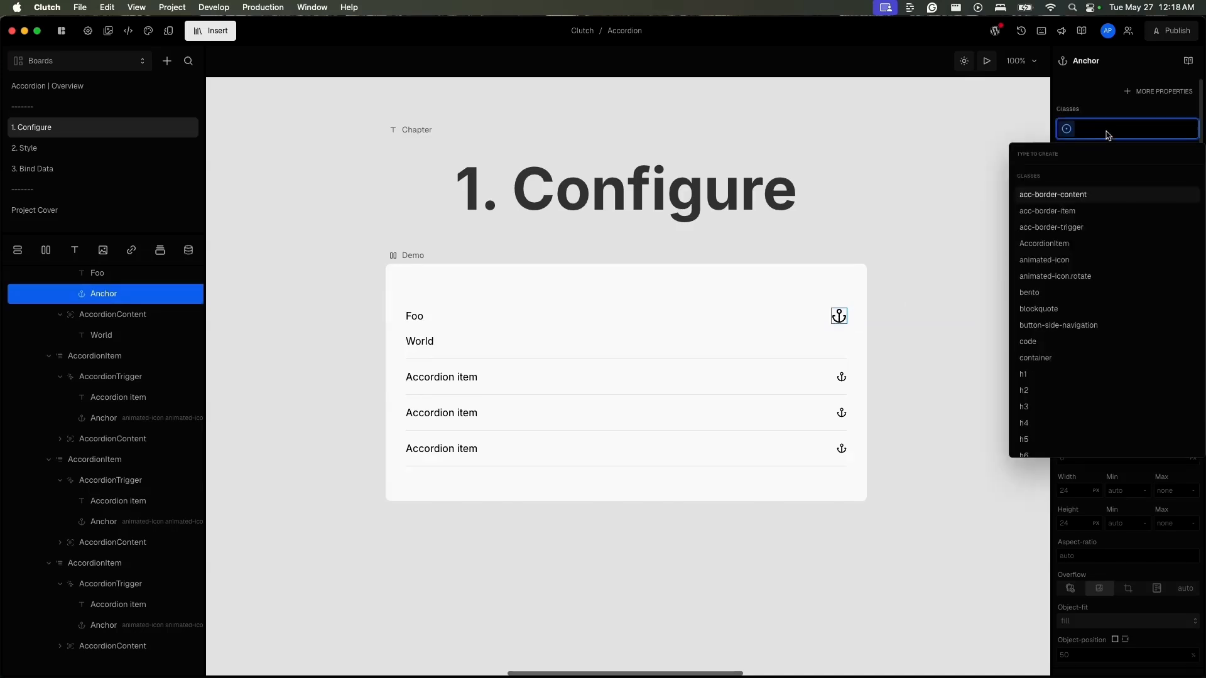
{"action": "left_click", "coordinate": [1102, 260]}
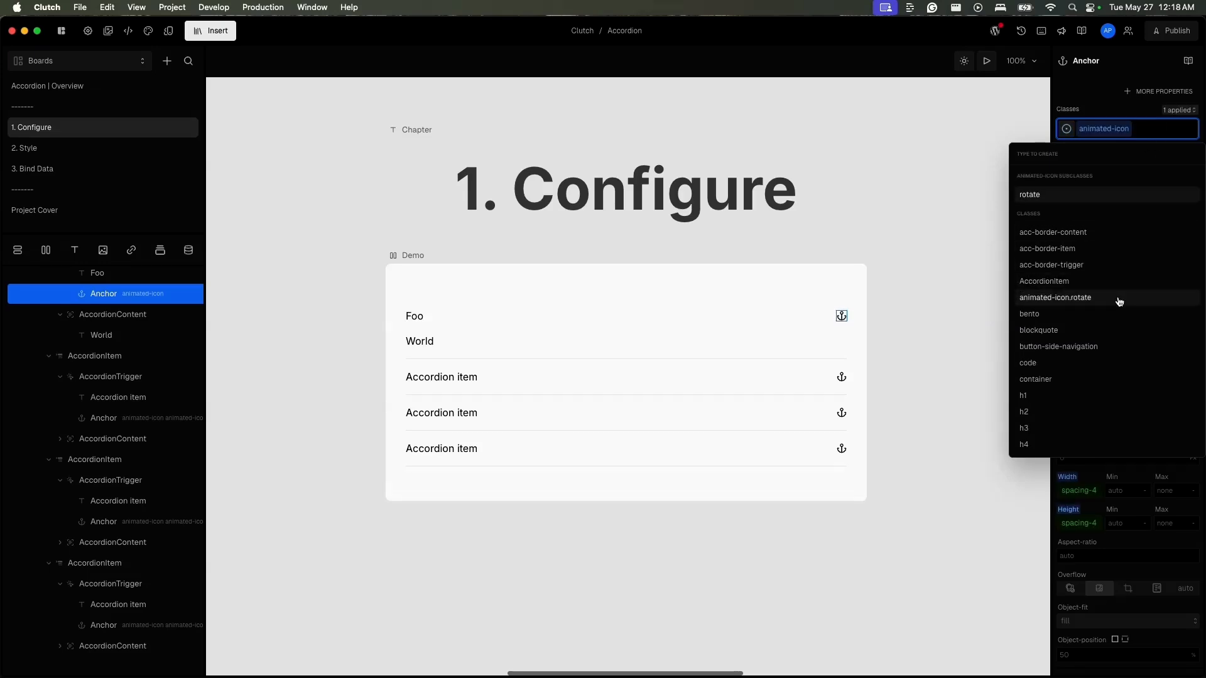
{"action": "left_click", "coordinate": [1119, 301]}
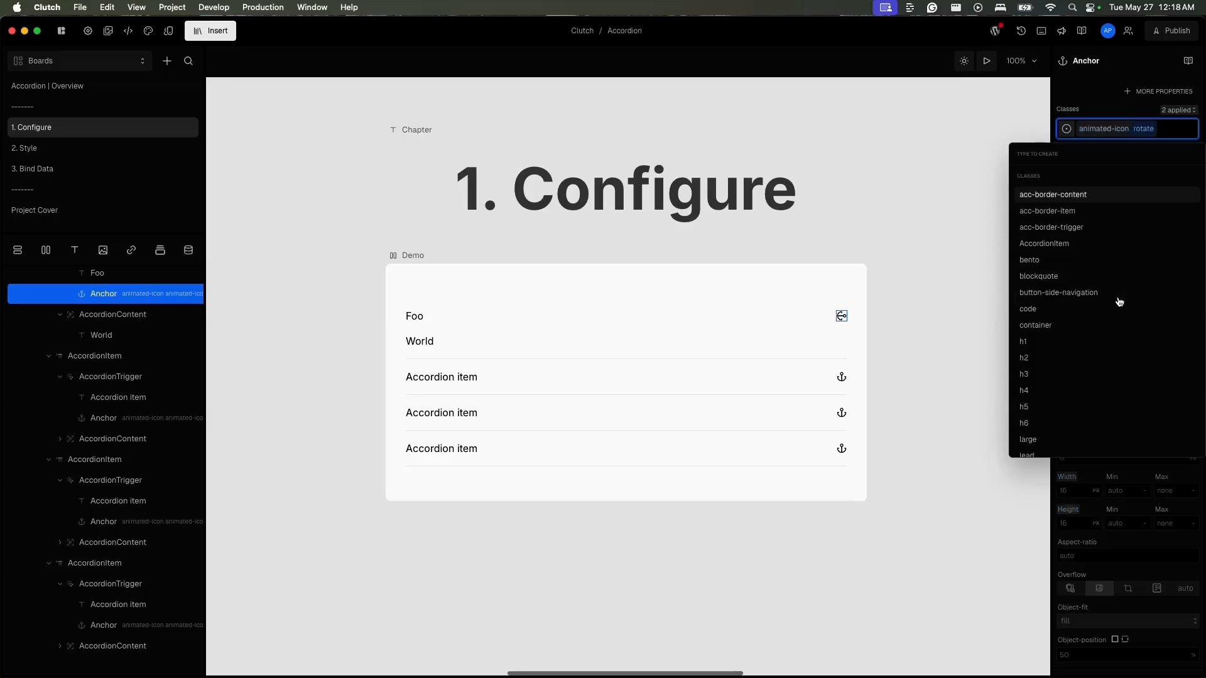
{"action": "left_click", "coordinate": [1186, 130]}
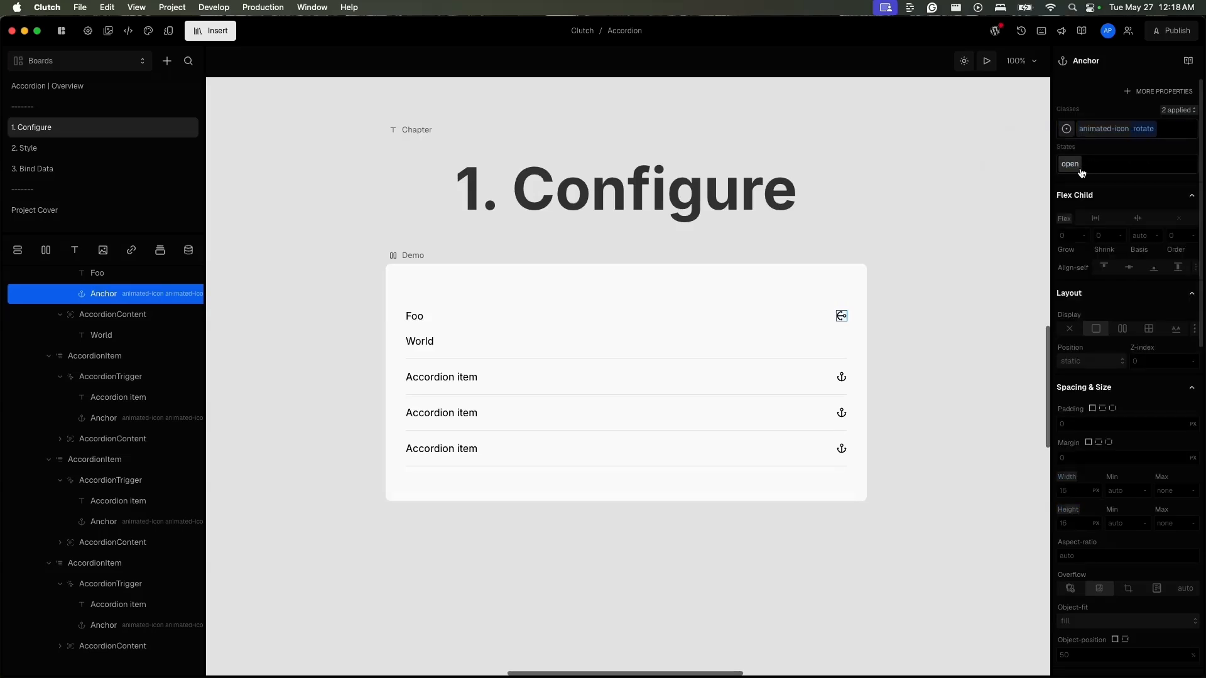
{"action": "mouse_move", "coordinate": [1081, 172]}
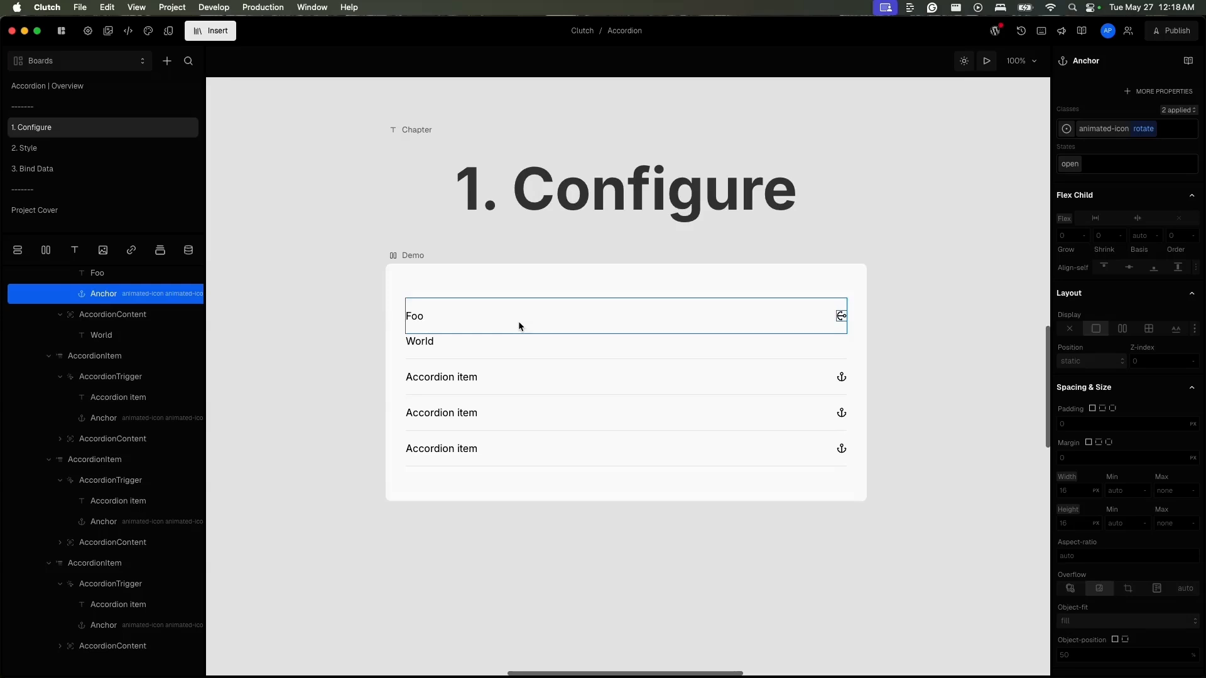
- Preview the Demo frame and test keyboard navigation between accordion items, expanding several of them and finally reopening Foo
{"action": "left_click", "coordinate": [412, 254]}
{"action": "left_click", "coordinate": [986, 60]}
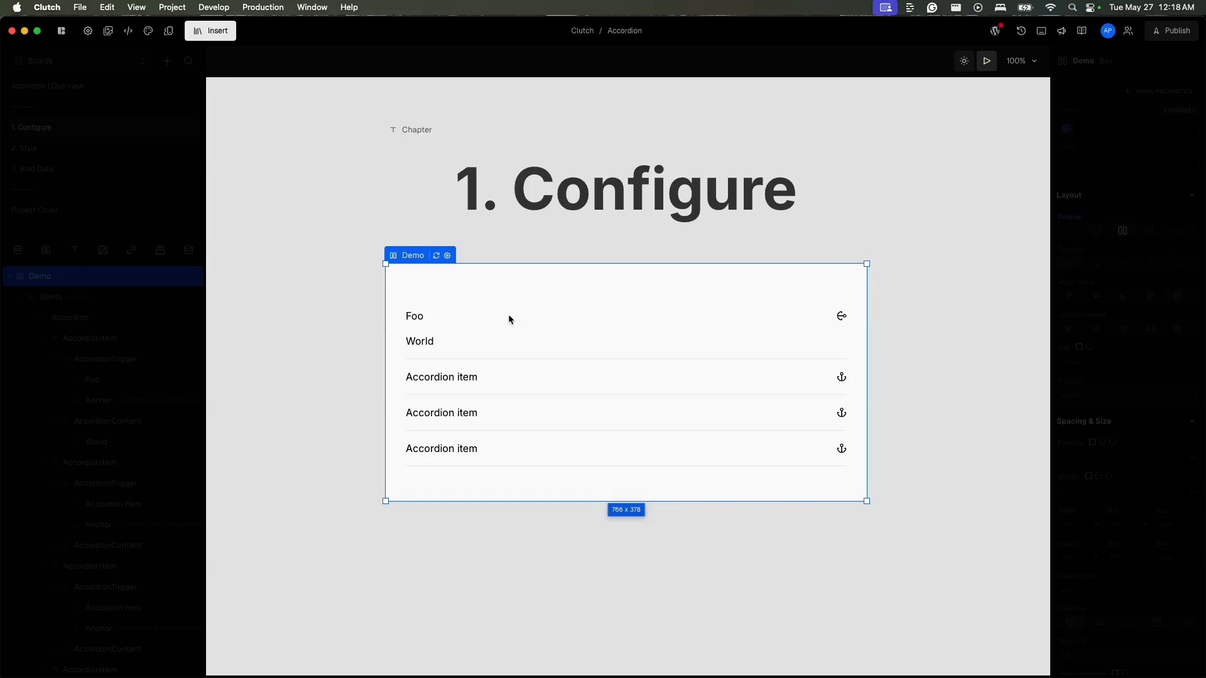
{"action": "key", "text": "Tab"}
{"action": "key", "text": "Tab"}
{"action": "key", "text": "Down"}
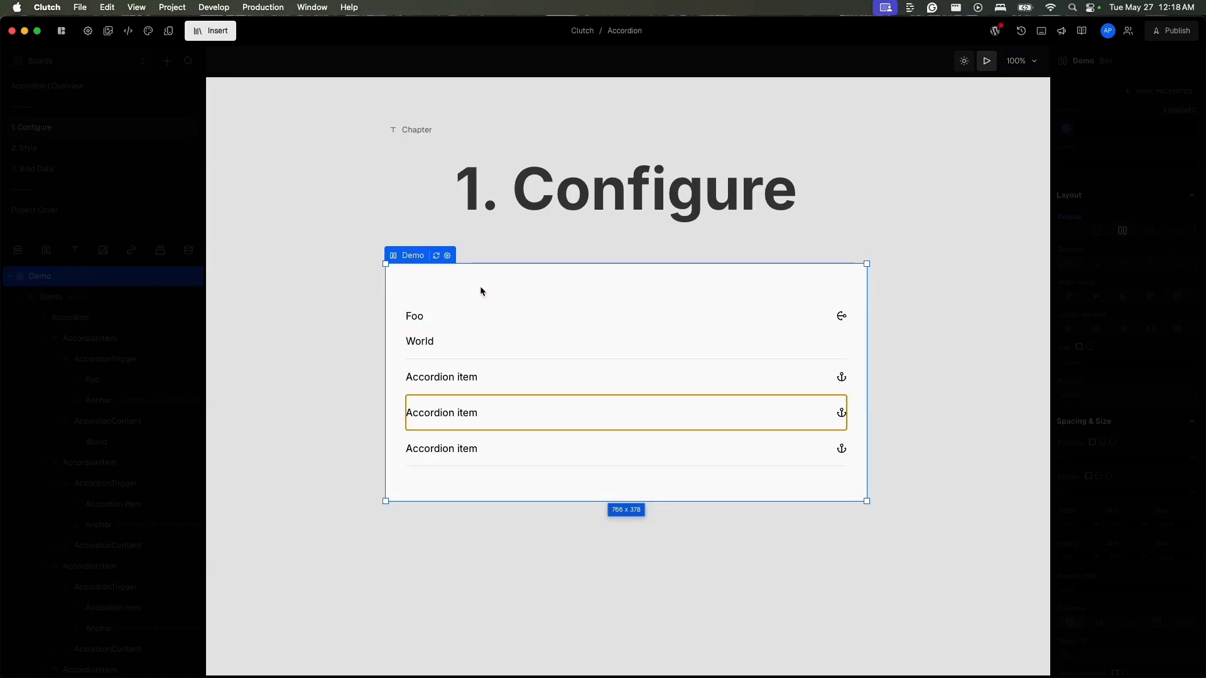
{"action": "key", "text": "Return"}
{"action": "key", "text": "Up"}
{"action": "key", "text": "Return"}
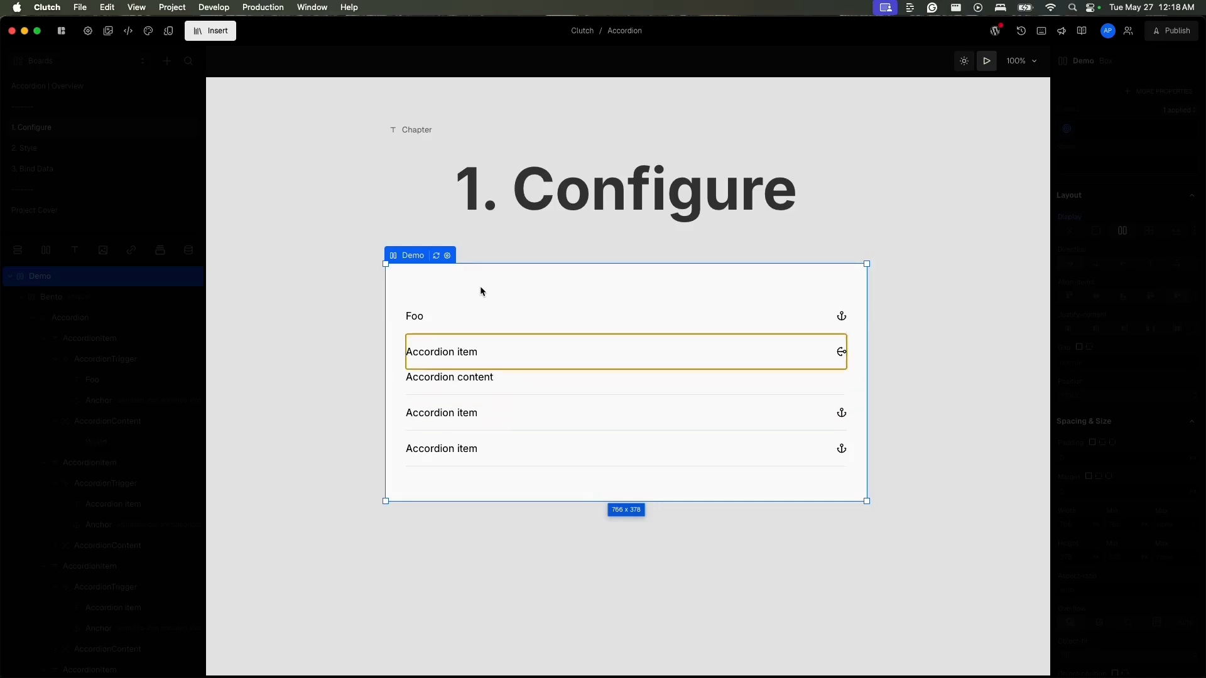
{"action": "key", "text": "Down"}
{"action": "key", "text": "Return"}
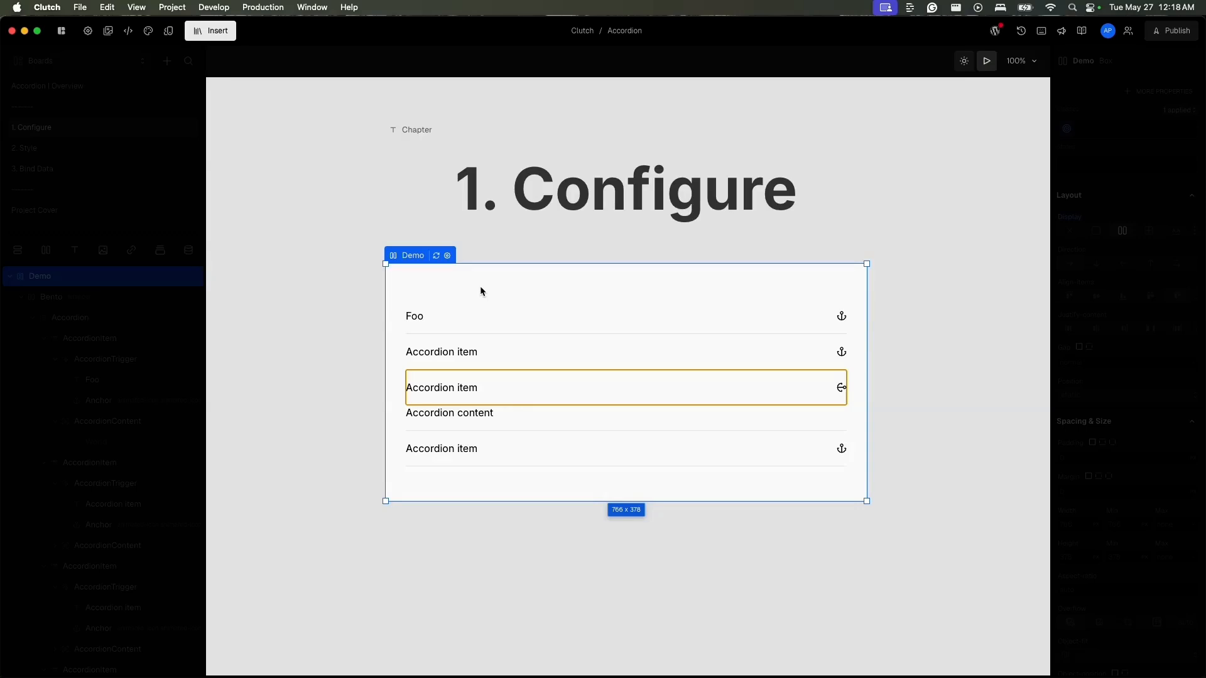
{"action": "left_click", "coordinate": [429, 317]}
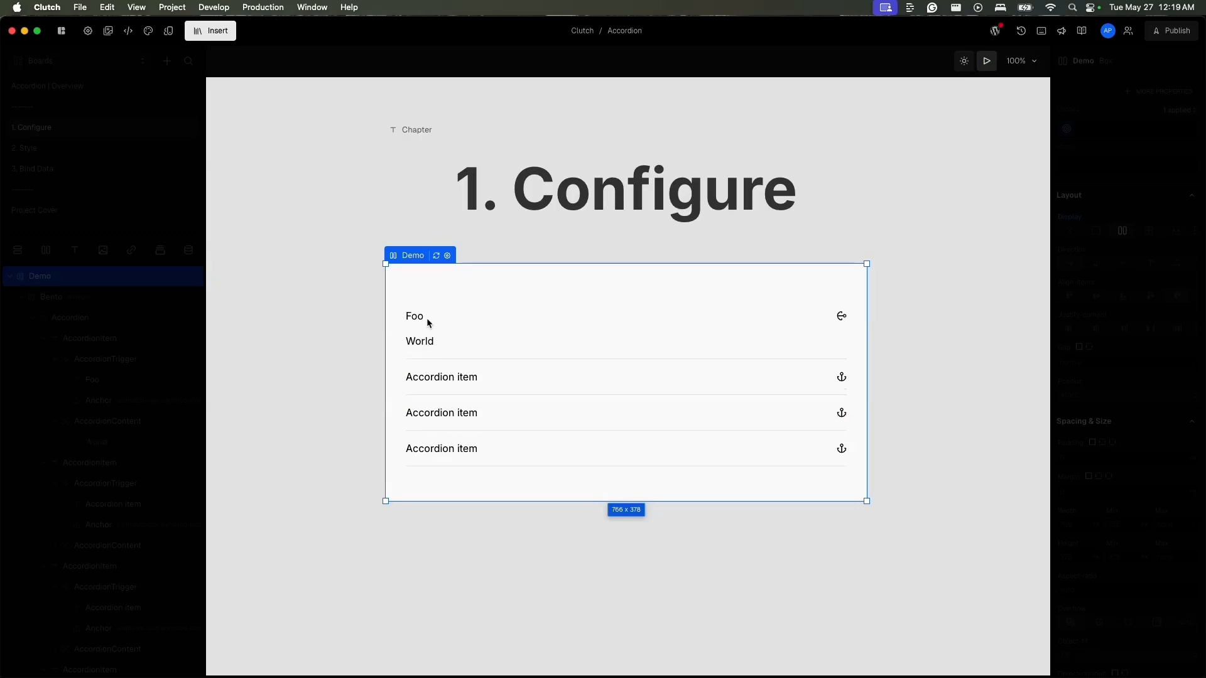
- Leave the preview, add the tag property to the first item's AccordionTrigger and set it to h1
{"action": "left_click", "coordinate": [987, 63]}
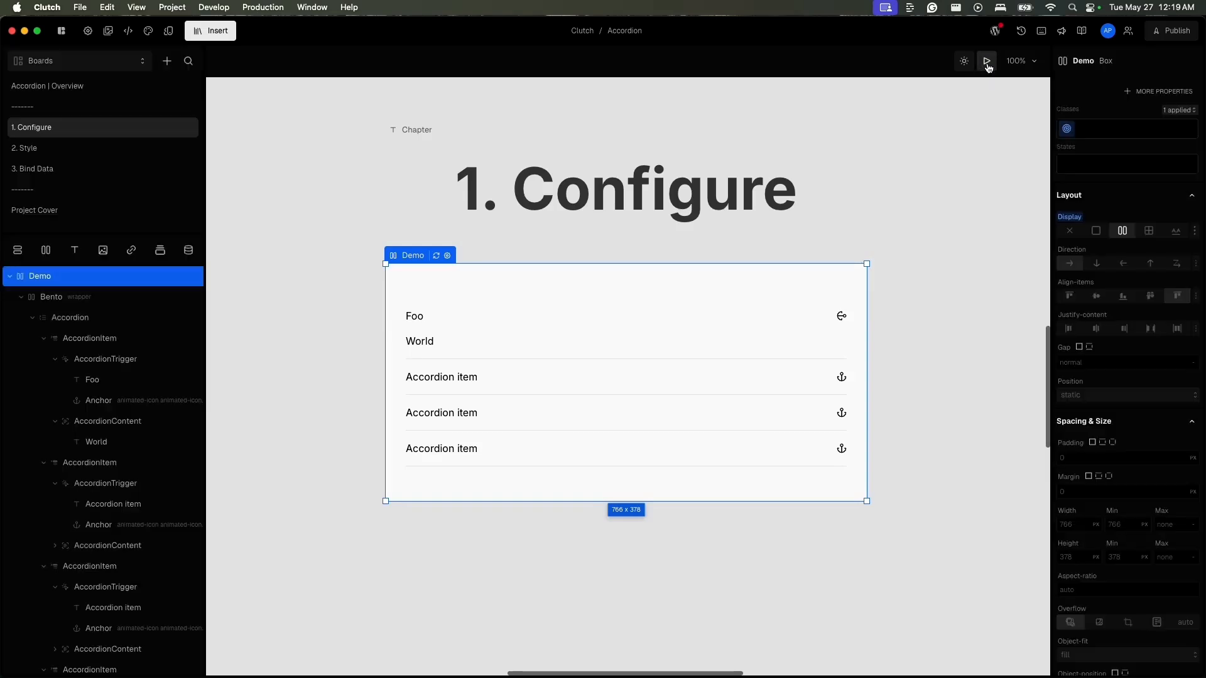
{"action": "left_click", "coordinate": [470, 327]}
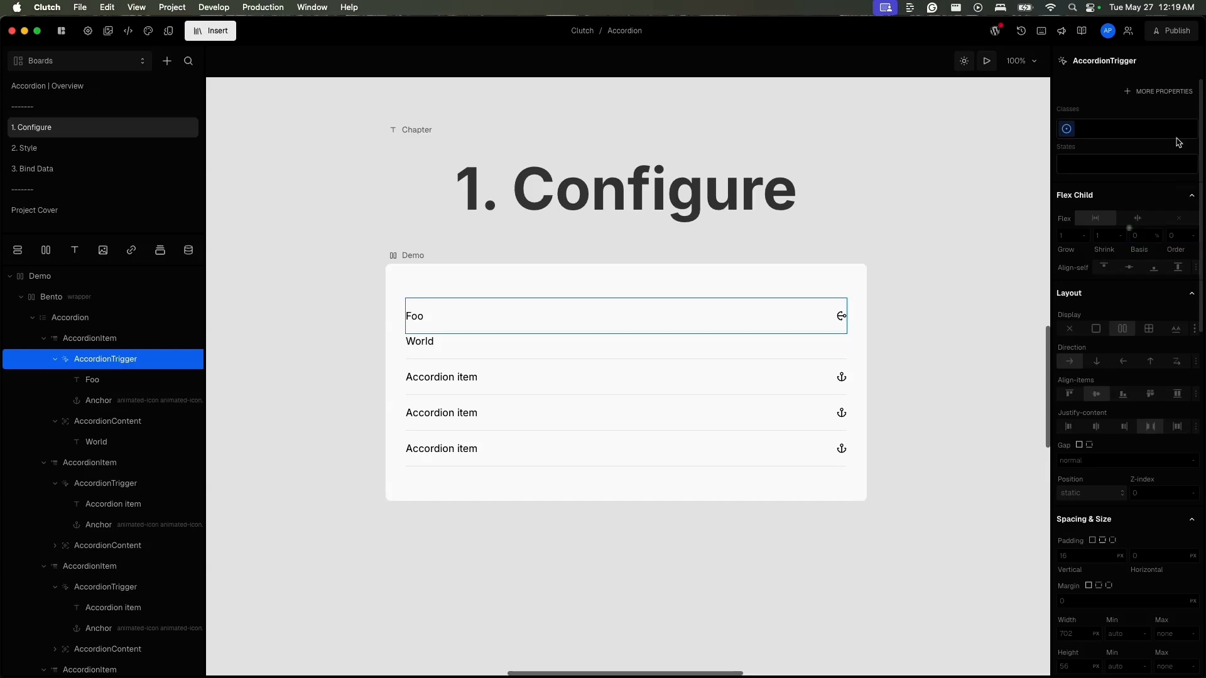
{"action": "left_click", "coordinate": [1172, 92]}
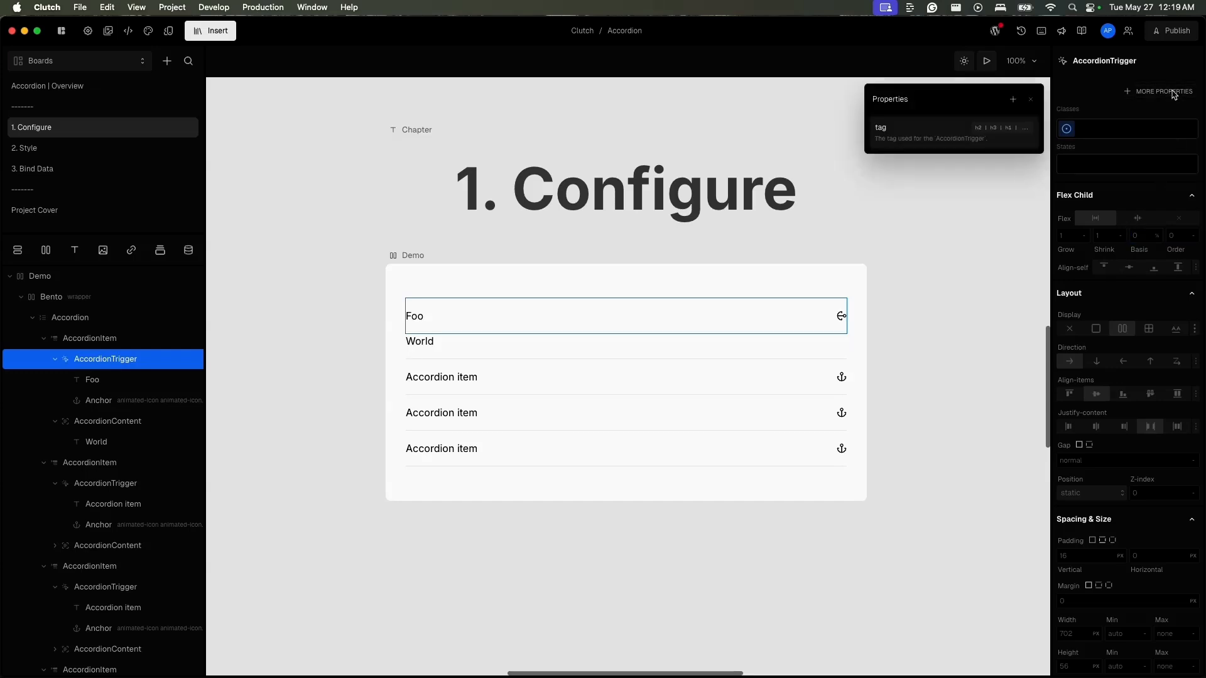
{"action": "left_click", "coordinate": [955, 128]}
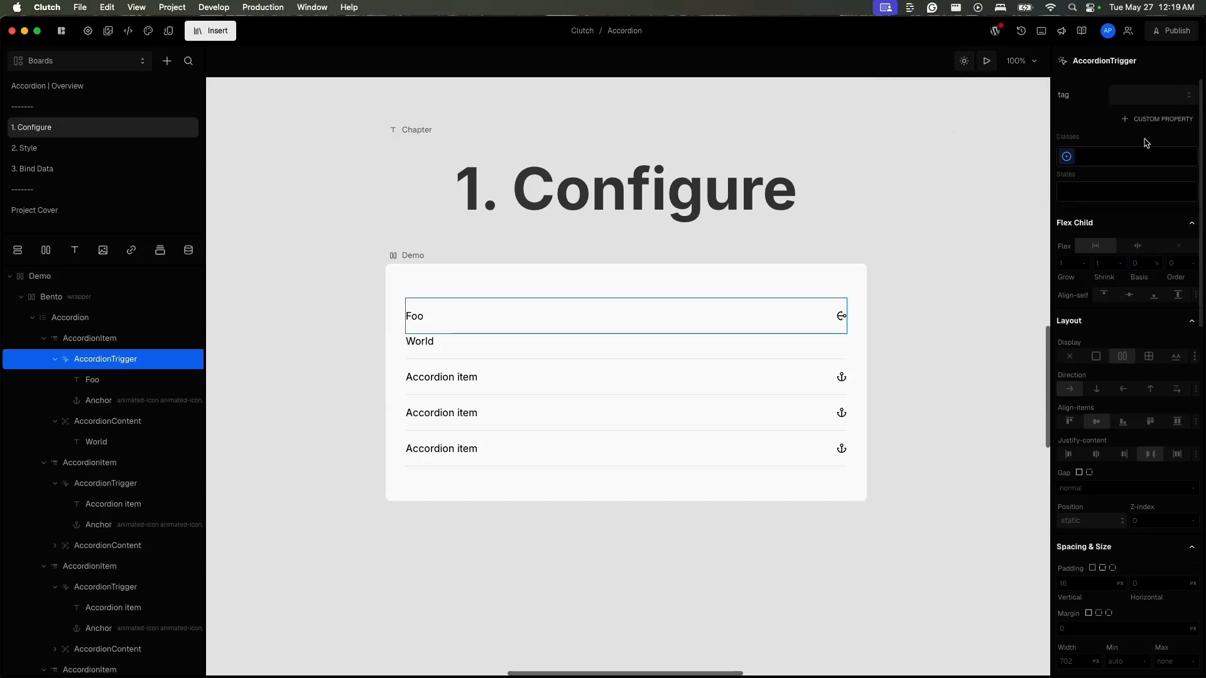
{"action": "left_click", "coordinate": [1144, 99]}
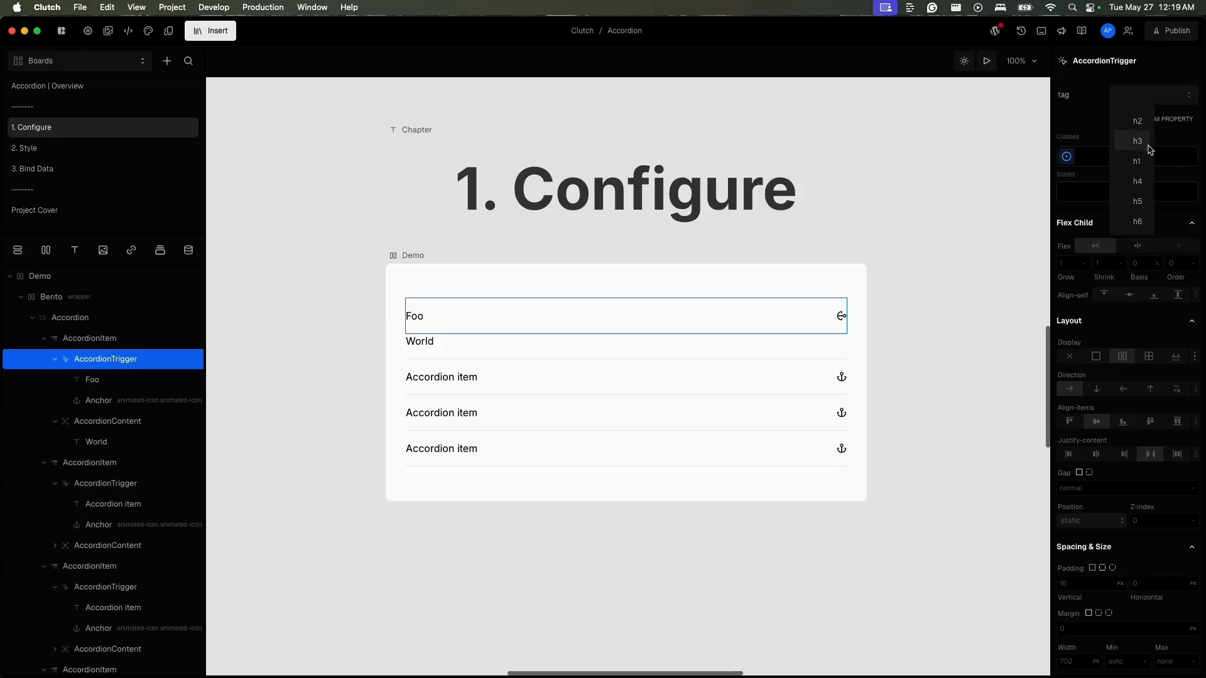
{"action": "left_click", "coordinate": [1137, 161]}
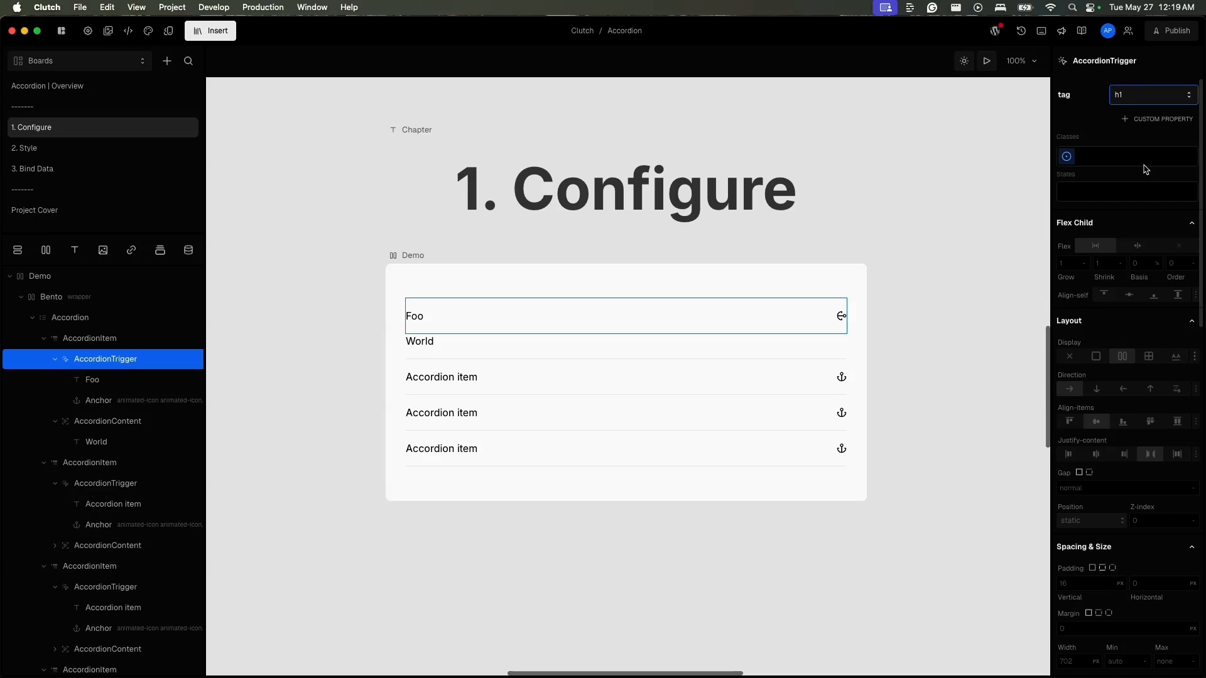
- Open the Demo frame in the browser and inspect the Foo text's page markup
{"action": "left_click", "coordinate": [413, 255]}
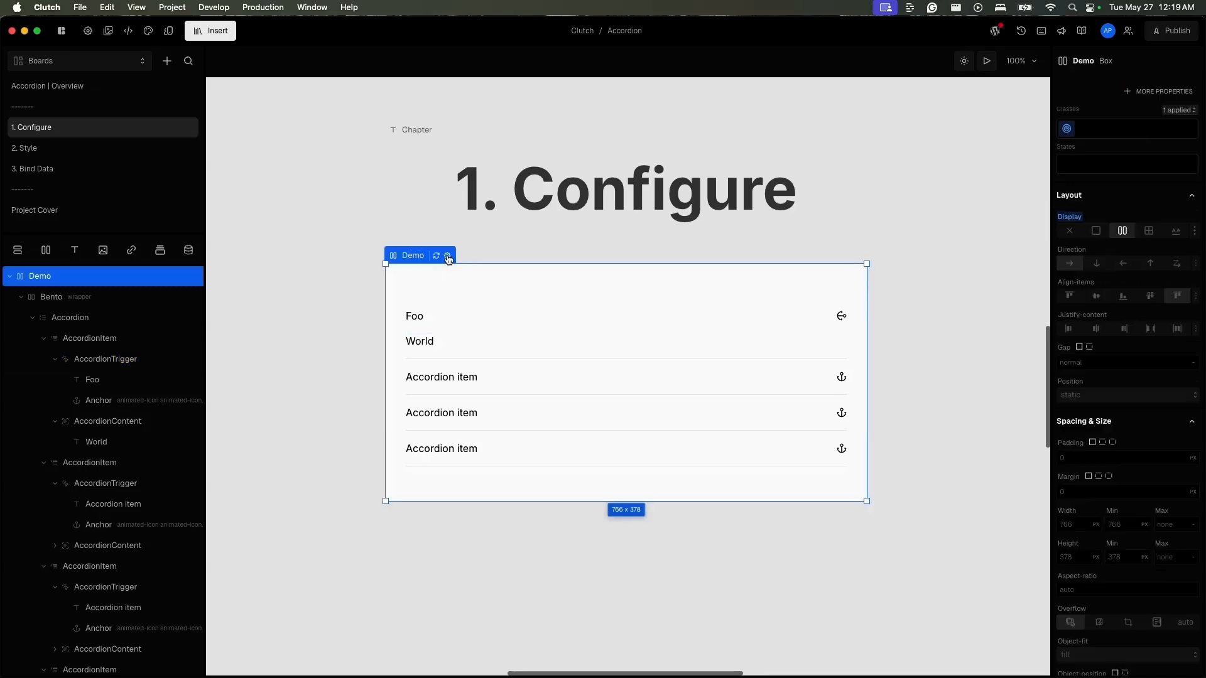
{"action": "left_click", "coordinate": [448, 256]}
{"action": "left_click", "coordinate": [663, 270]}
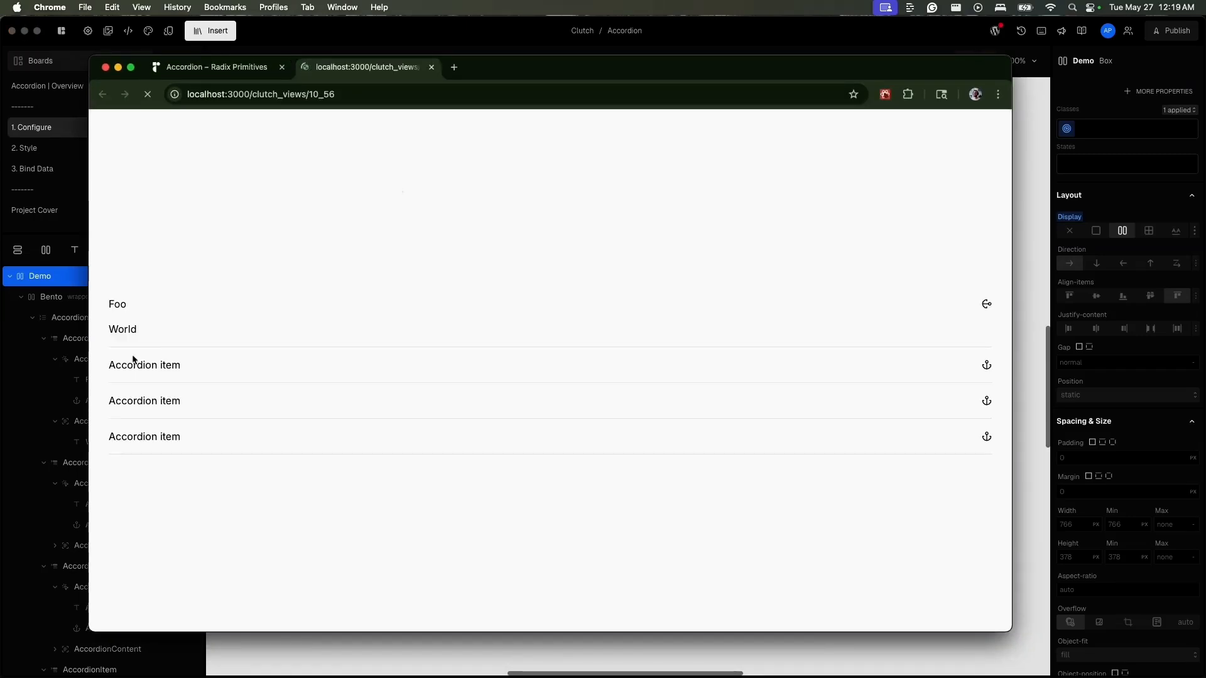
{"action": "right_click", "coordinate": [122, 305]}
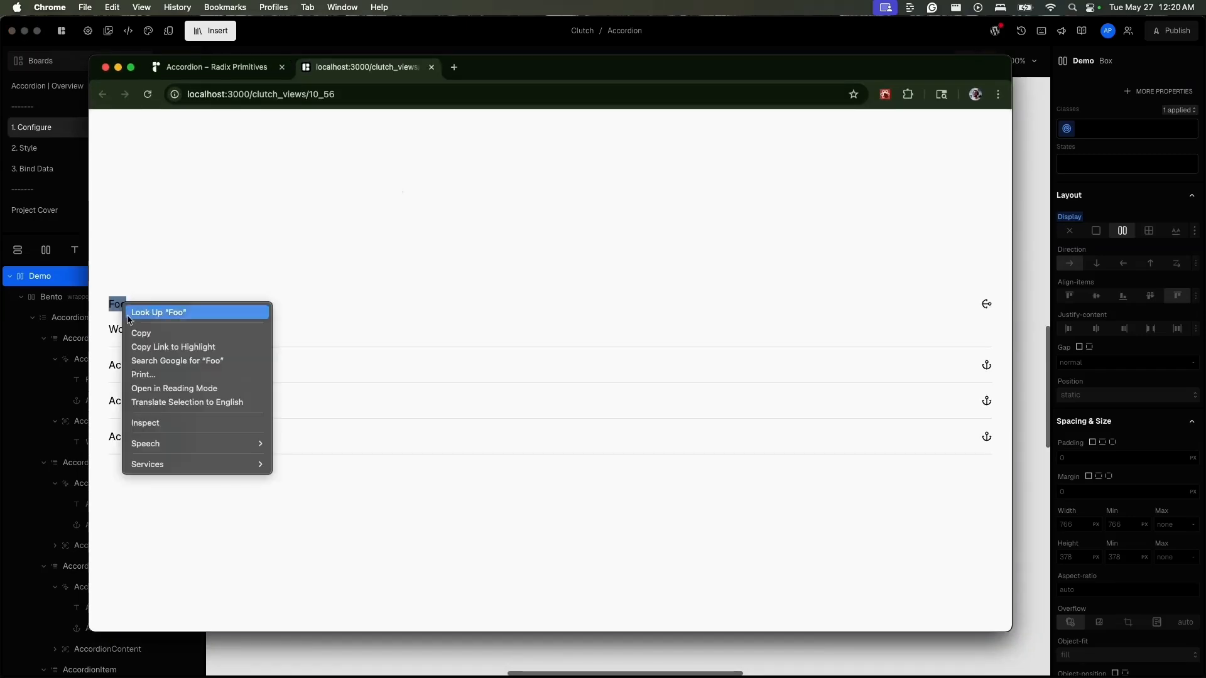
{"action": "left_click", "coordinate": [179, 424]}
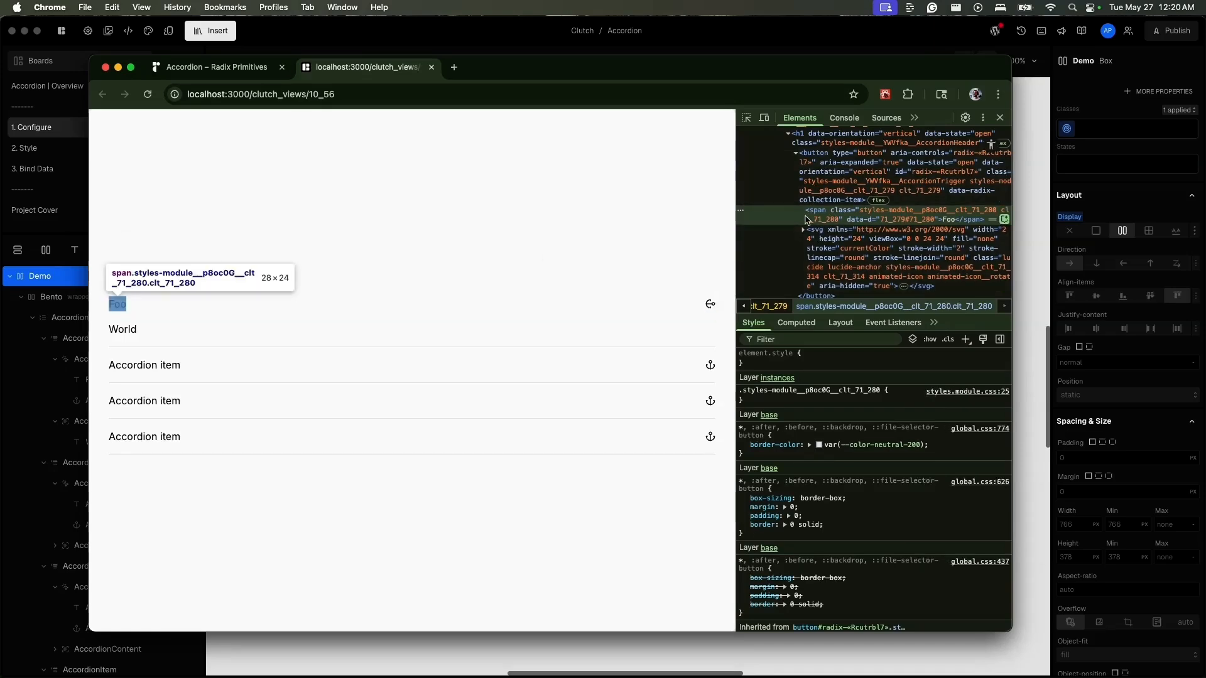
- Back in Clutch, check the first AccordionTrigger's tag, refresh the Demo frame and return to the Chrome page
{"action": "left_click", "coordinate": [714, 654]}
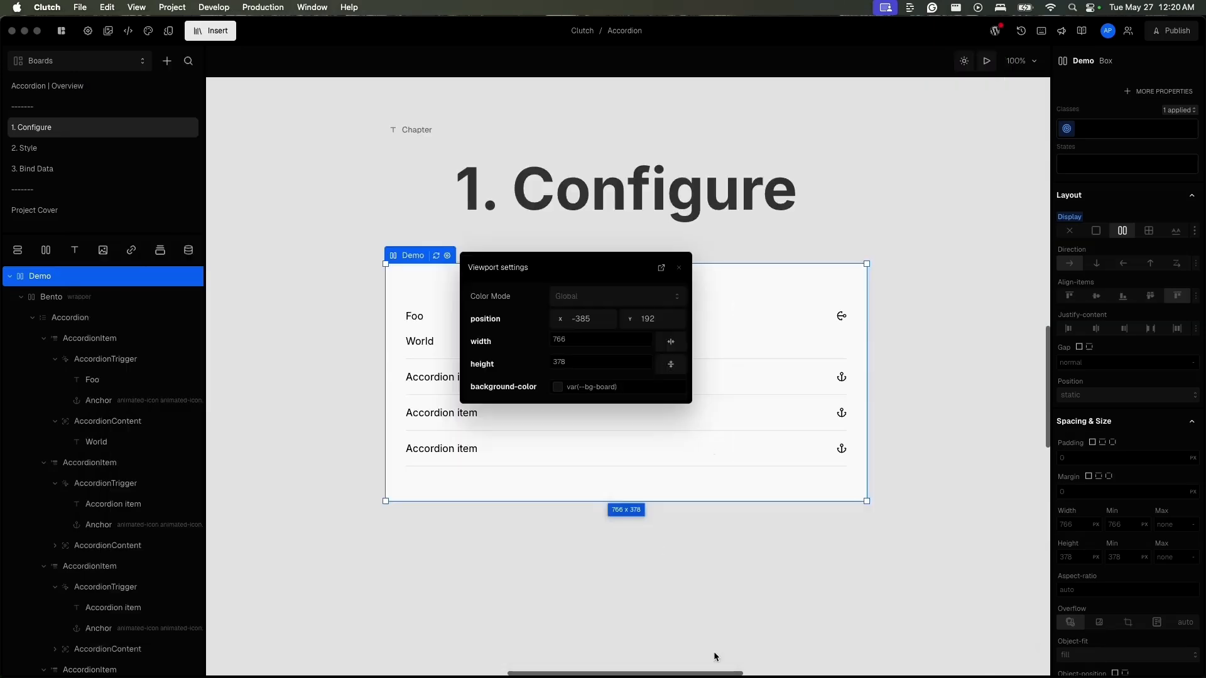
{"action": "left_click", "coordinate": [411, 316]}
{"action": "left_click", "coordinate": [130, 359]}
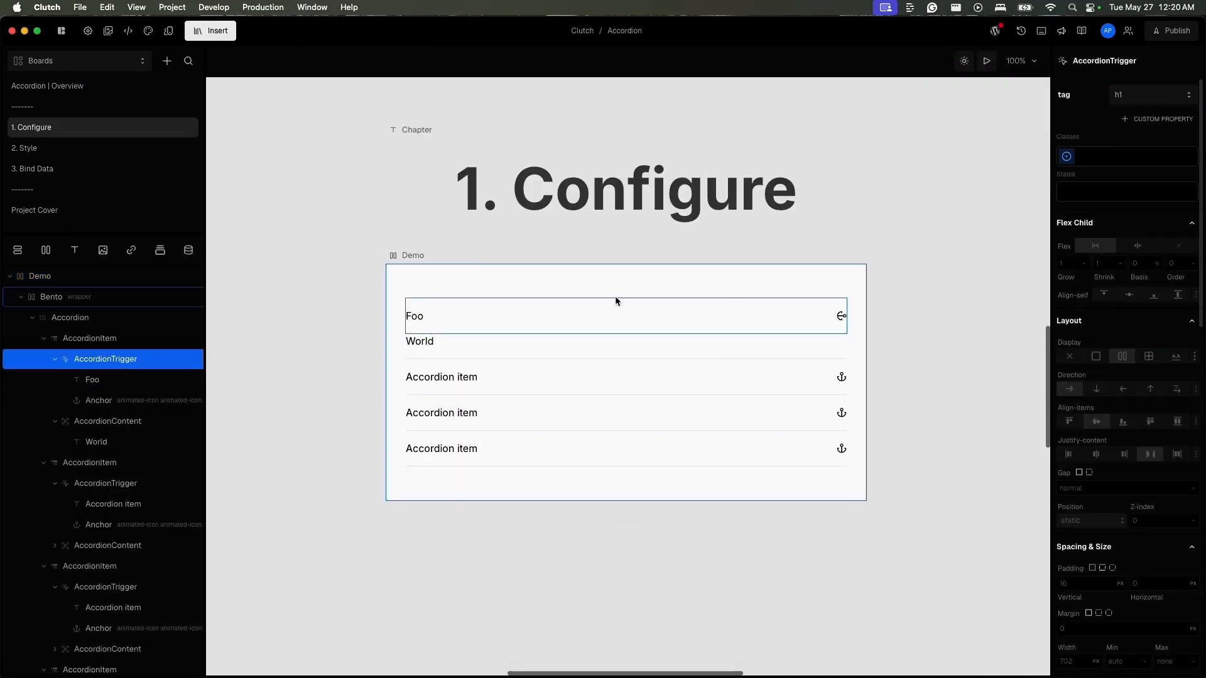
{"action": "left_click", "coordinate": [416, 256]}
{"action": "left_click", "coordinate": [437, 256]}
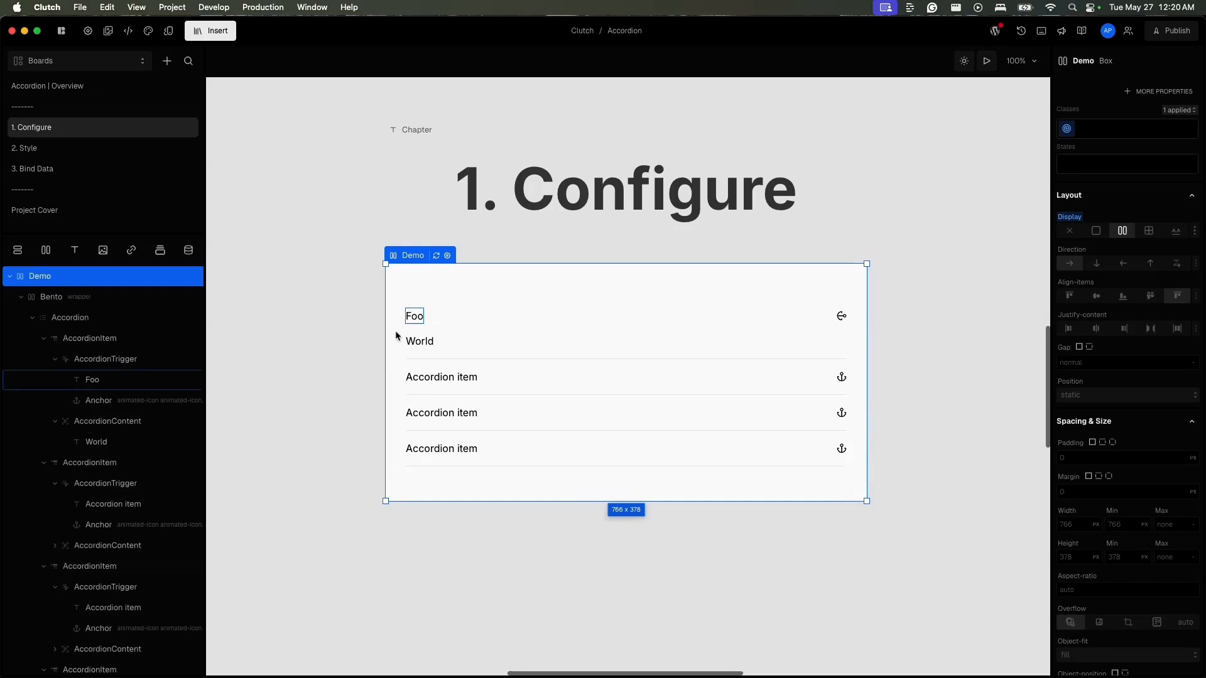
{"action": "left_click", "coordinate": [420, 318]}
{"action": "key", "text": "super+Tab"}
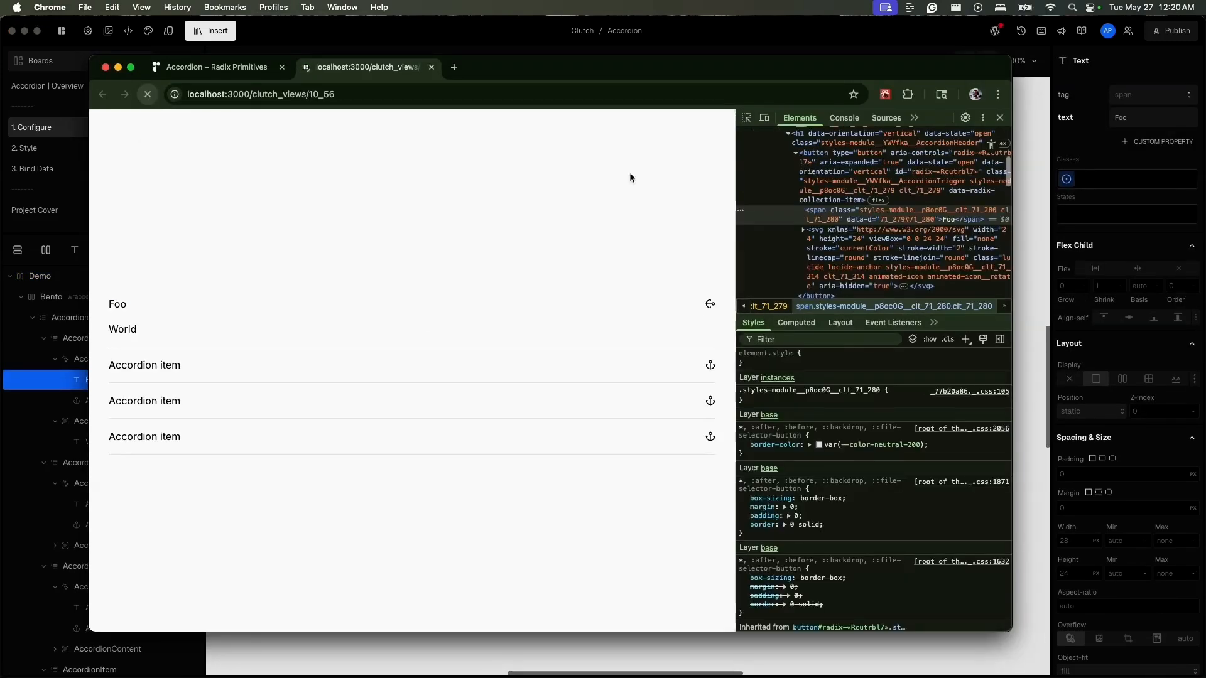
- Examine how the h1 header wraps the trigger button and Foo span in the markup, and return to Clutch
{"action": "scroll", "coordinate": [823, 186], "scroll_direction": "up", "scroll_amount": 2}
{"action": "left_click", "coordinate": [824, 185]}
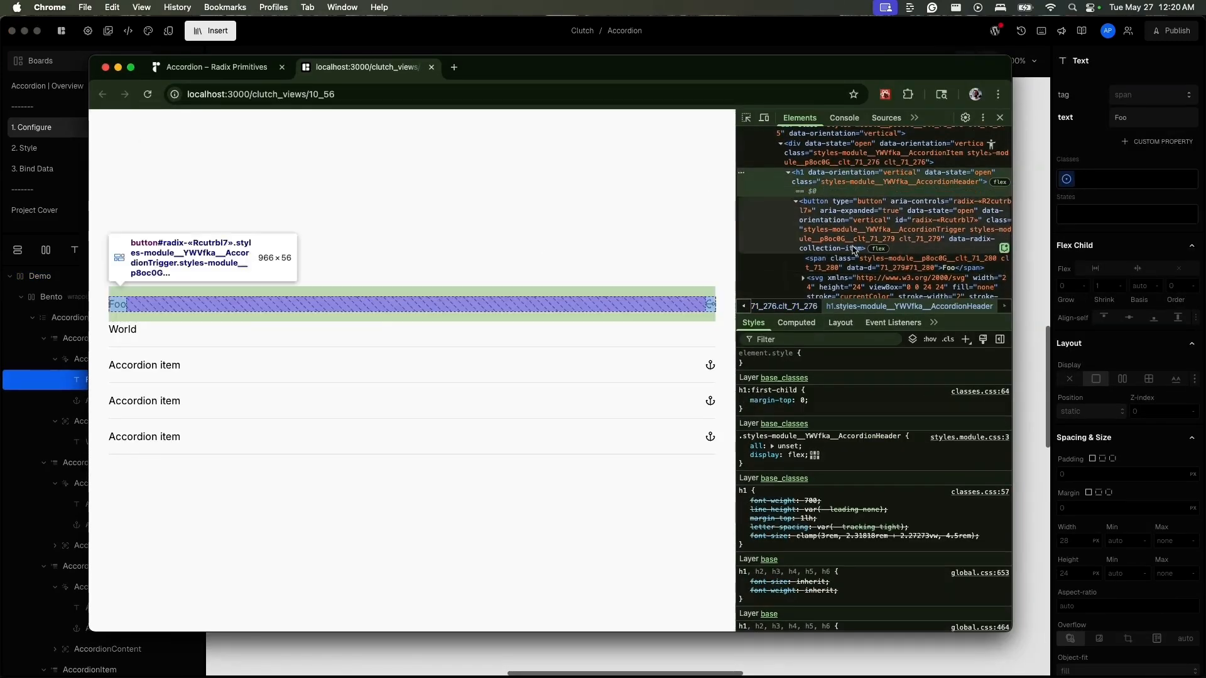
{"action": "scroll", "coordinate": [842, 264], "scroll_direction": "down", "scroll_amount": 1}
{"action": "left_click", "coordinate": [845, 263]}
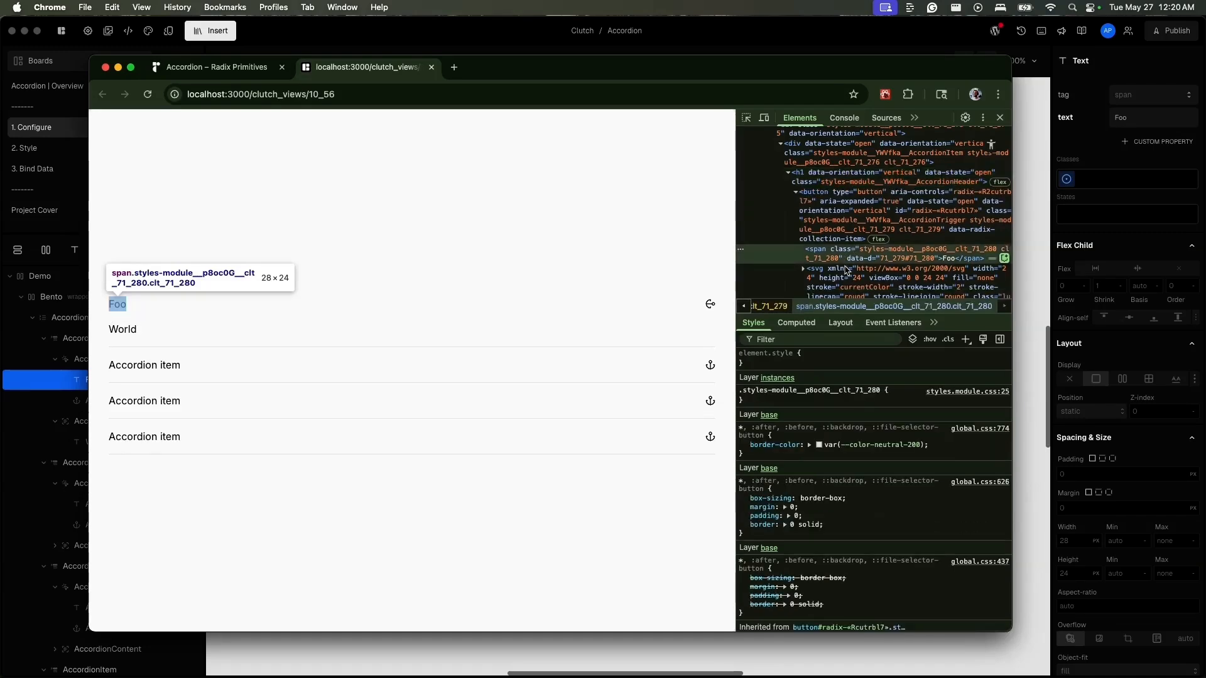
{"action": "left_click", "coordinate": [831, 182]}
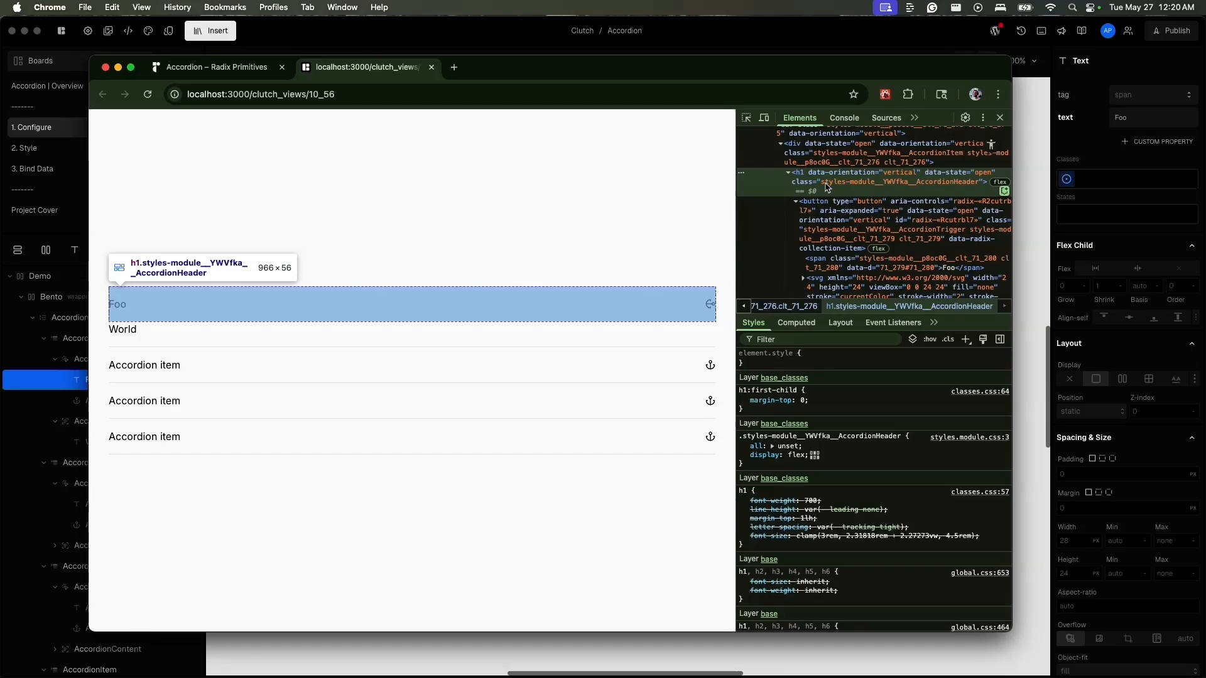
{"action": "left_click", "coordinate": [1029, 241]}
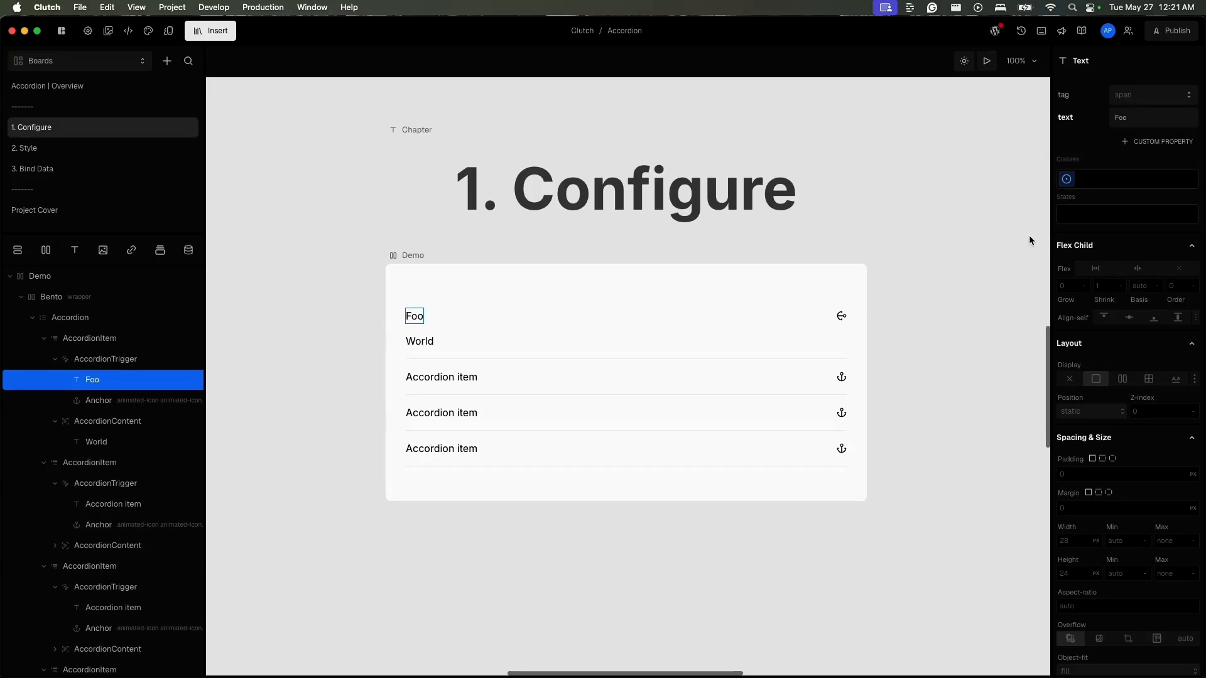
- Open the 2. Style board and expand the Accordion layers down to the contents of the first AccordionTrigger
{"action": "left_click", "coordinate": [80, 148]}
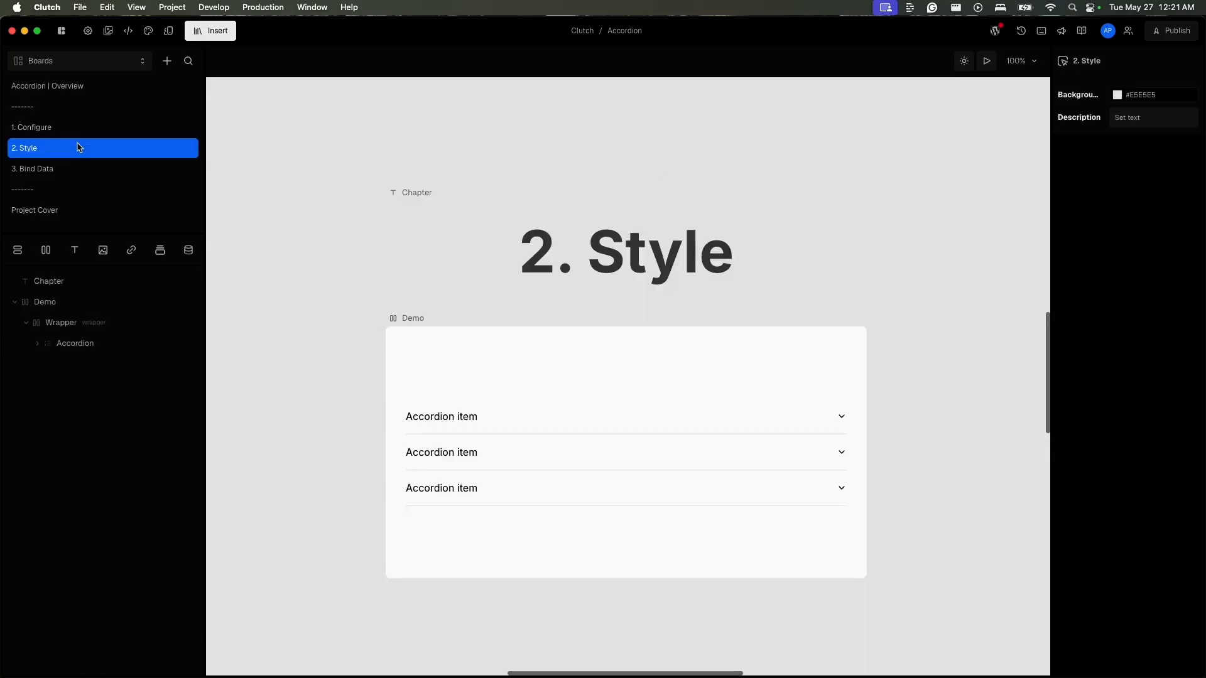
{"action": "left_click", "coordinate": [38, 344]}
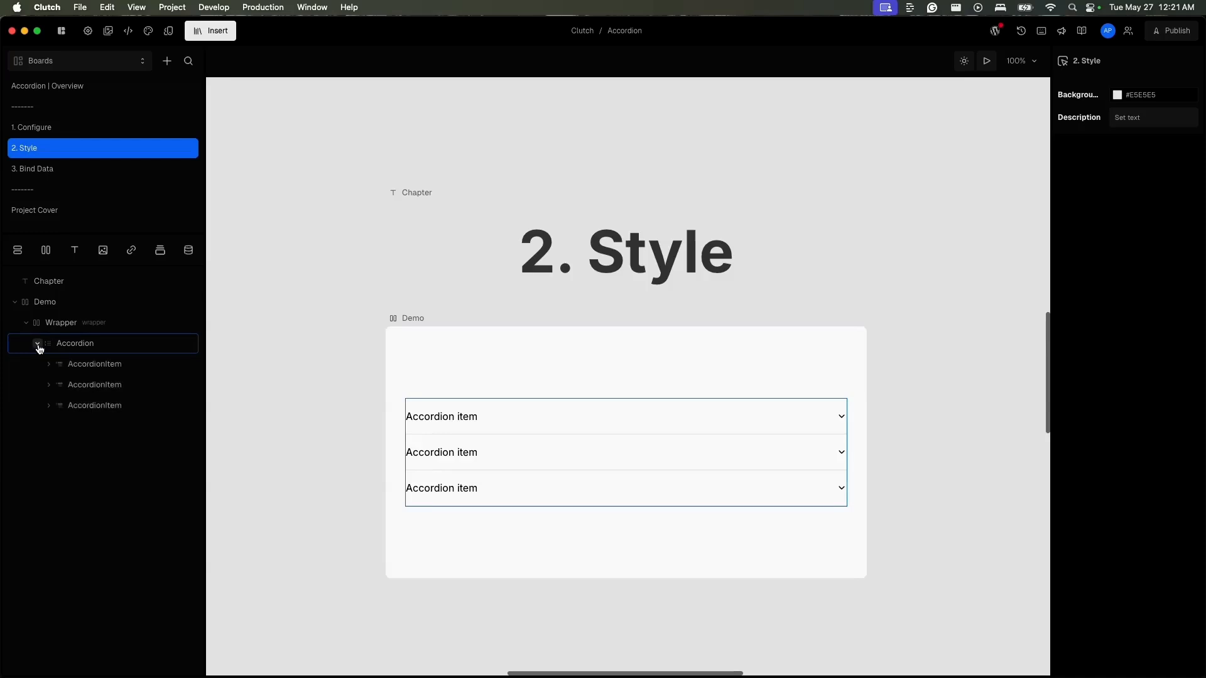
{"action": "left_click", "coordinate": [87, 347]}
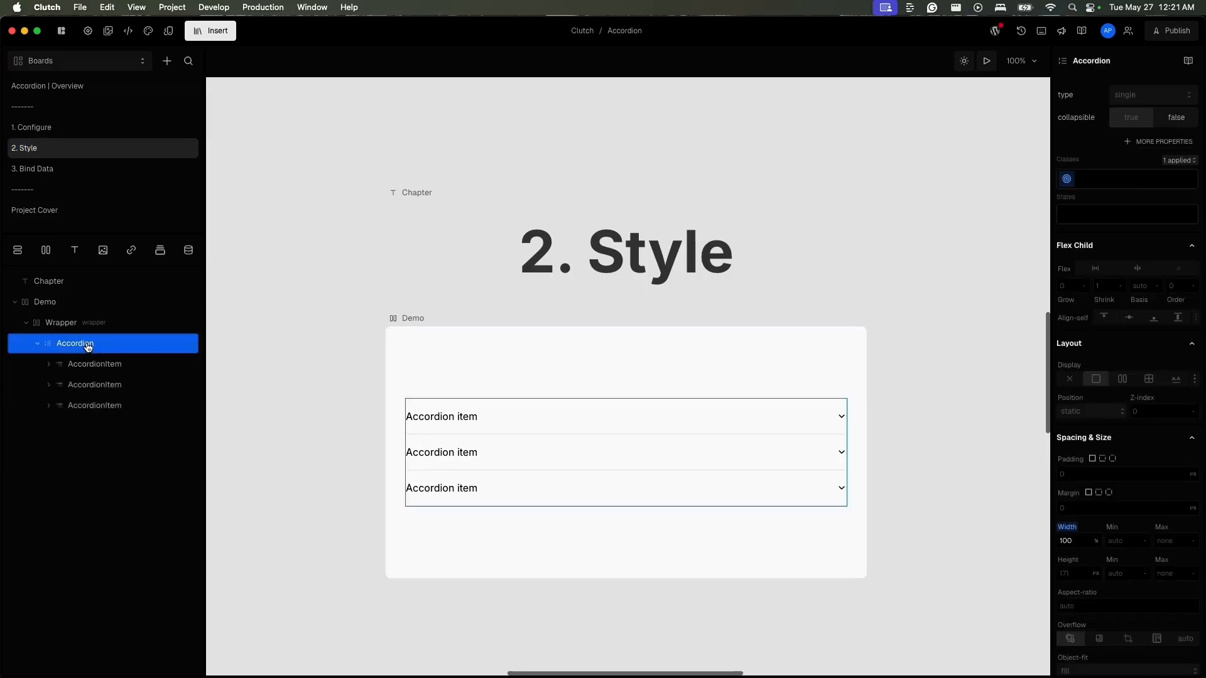
{"action": "left_click", "coordinate": [89, 373]}
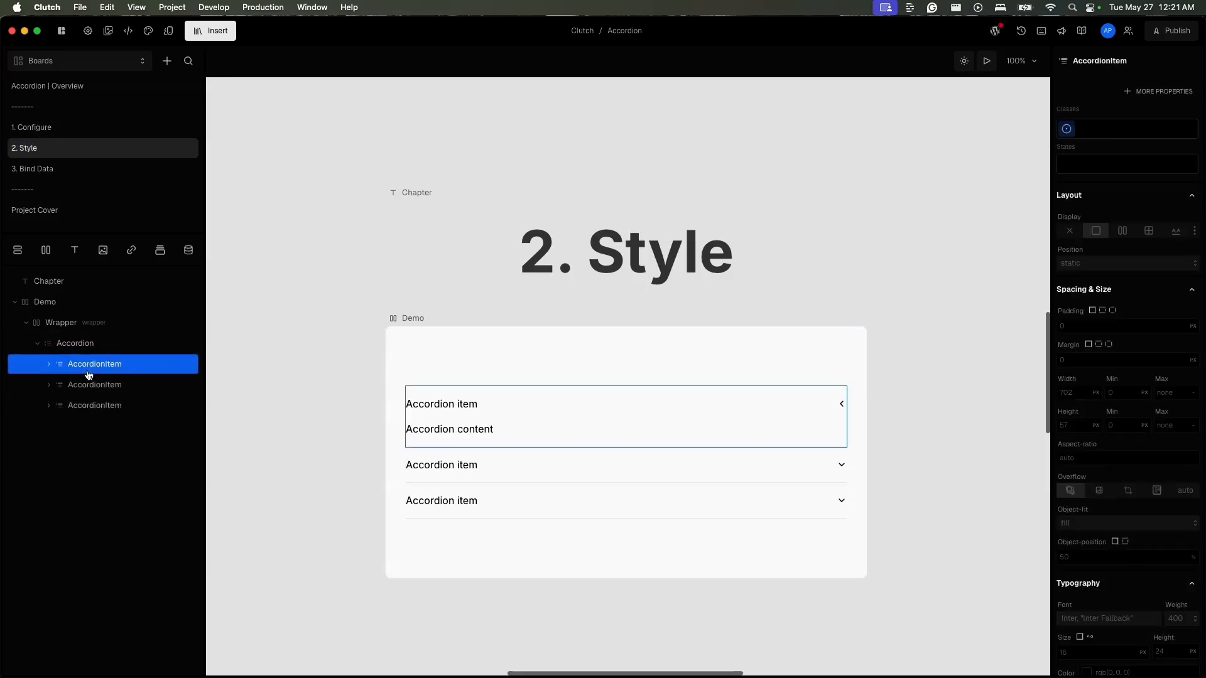
{"action": "left_click", "coordinate": [48, 364]}
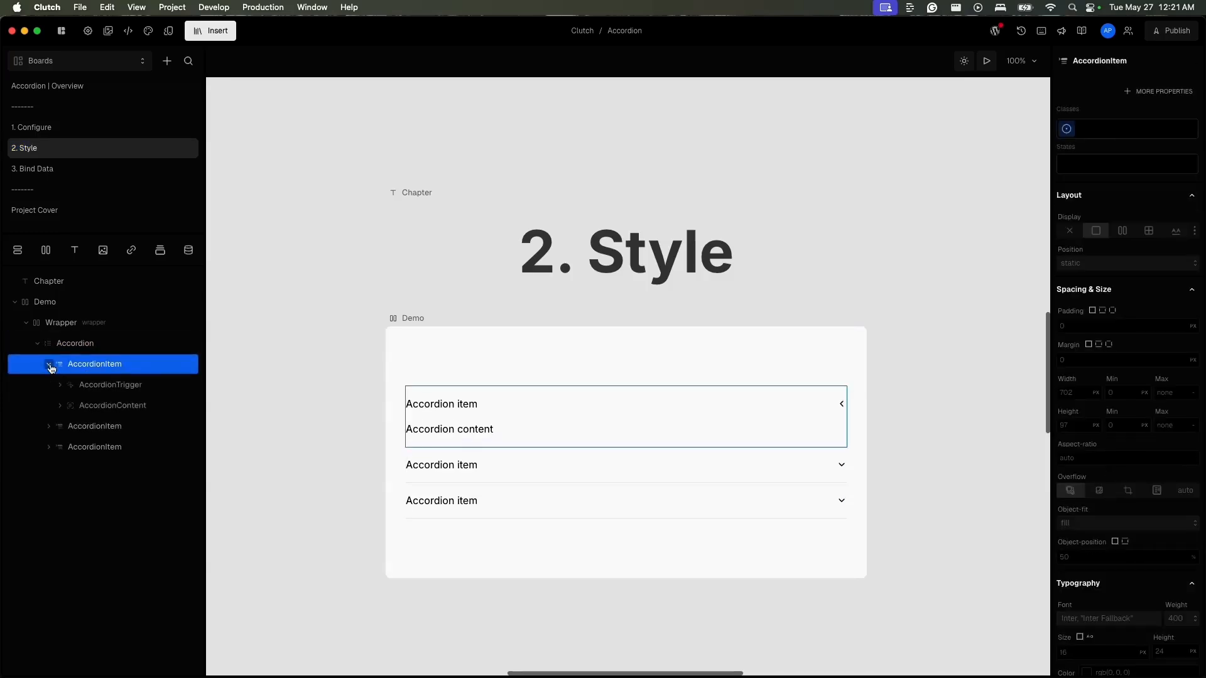
{"action": "left_click", "coordinate": [129, 394]}
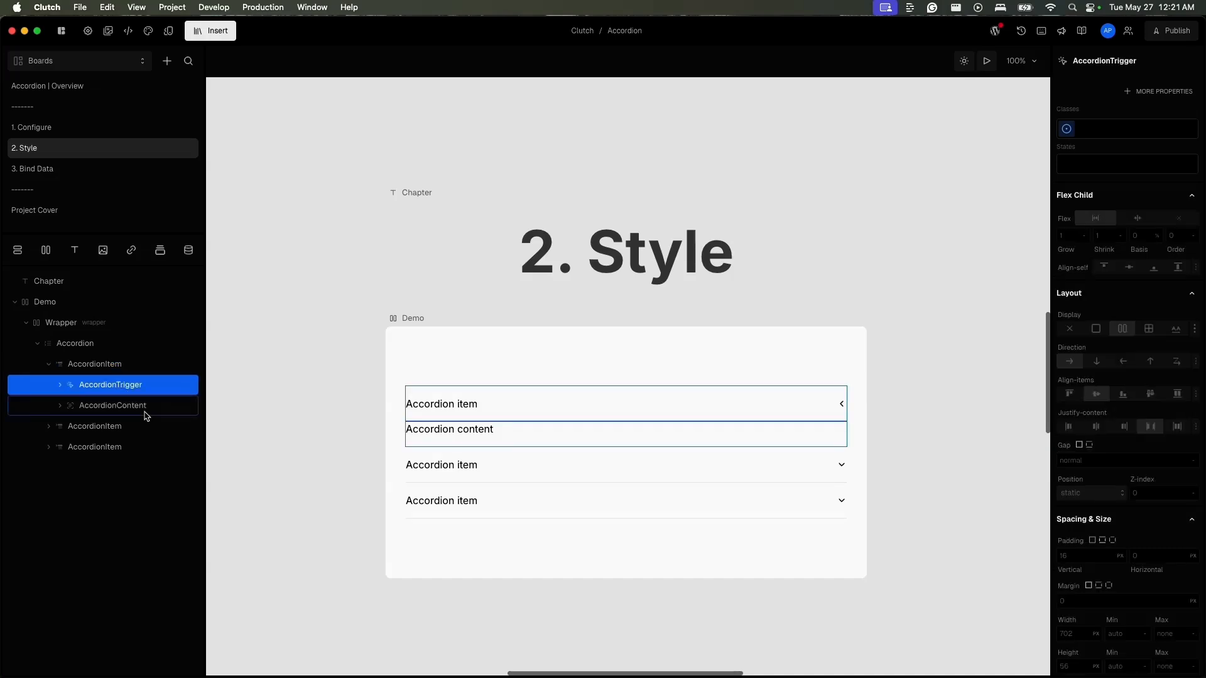
{"action": "left_click", "coordinate": [134, 406]}
{"action": "left_click", "coordinate": [59, 385]}
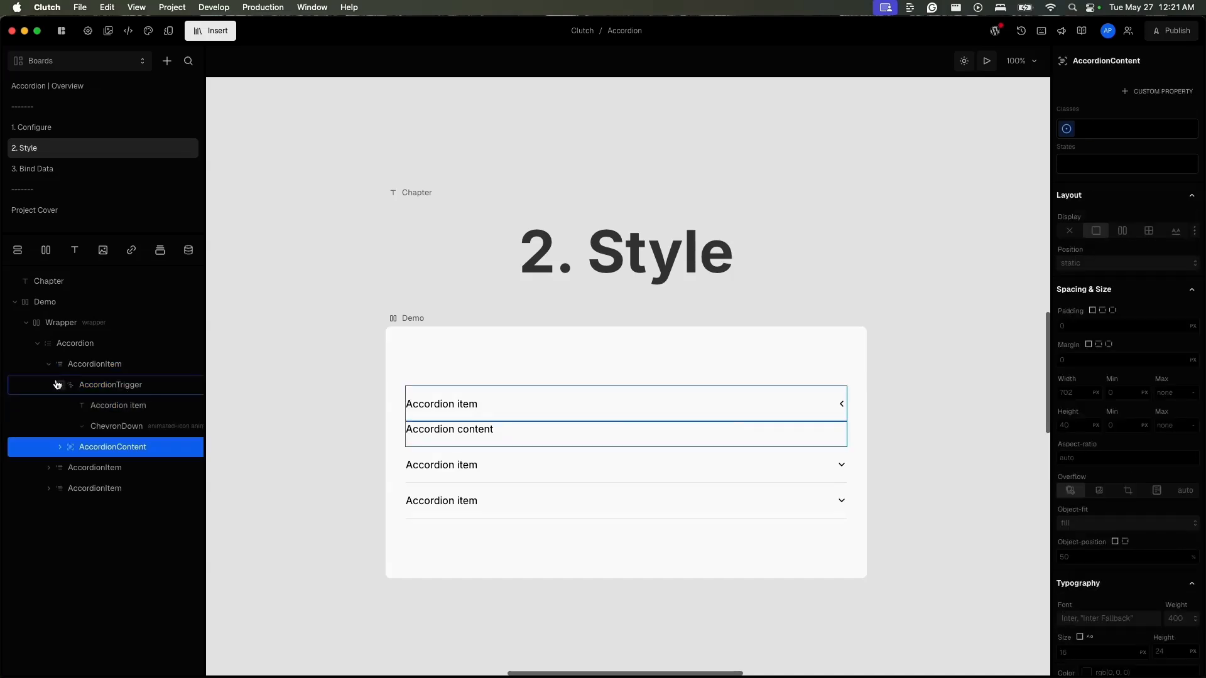
- Duplicate the first trigger's Accordion item text and try the trigger's justify-content at start before setting it to space-between
{"action": "left_click", "coordinate": [107, 412]}
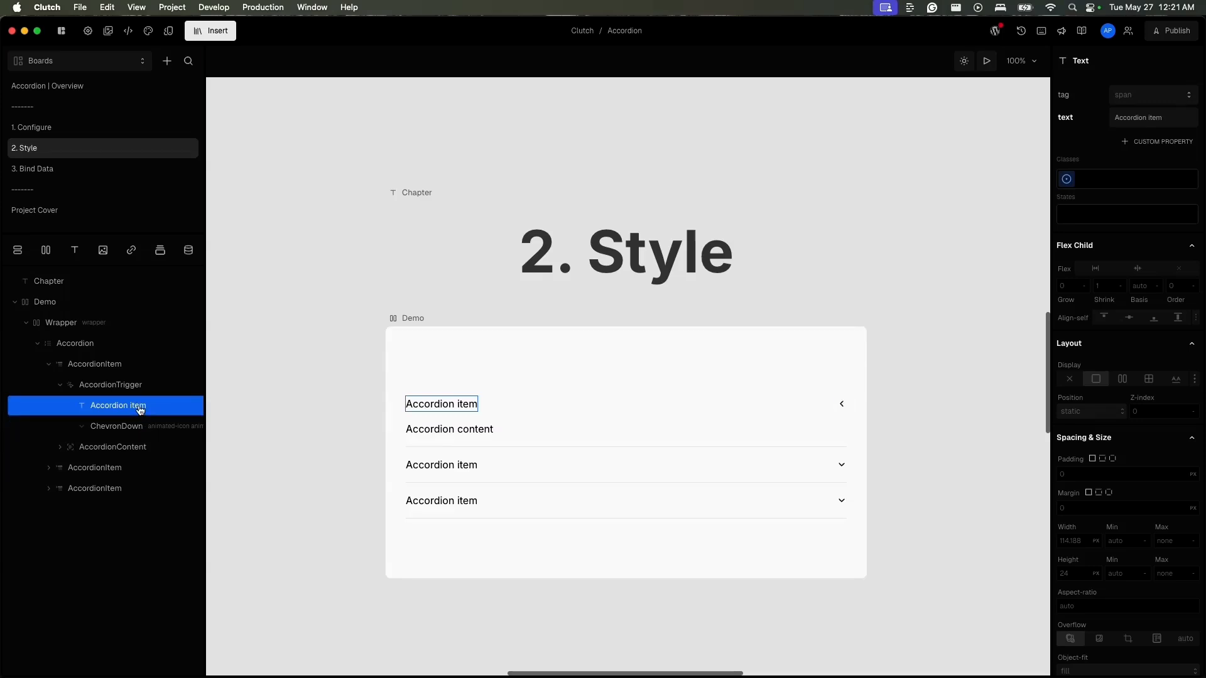
{"action": "key", "text": "super+d"}
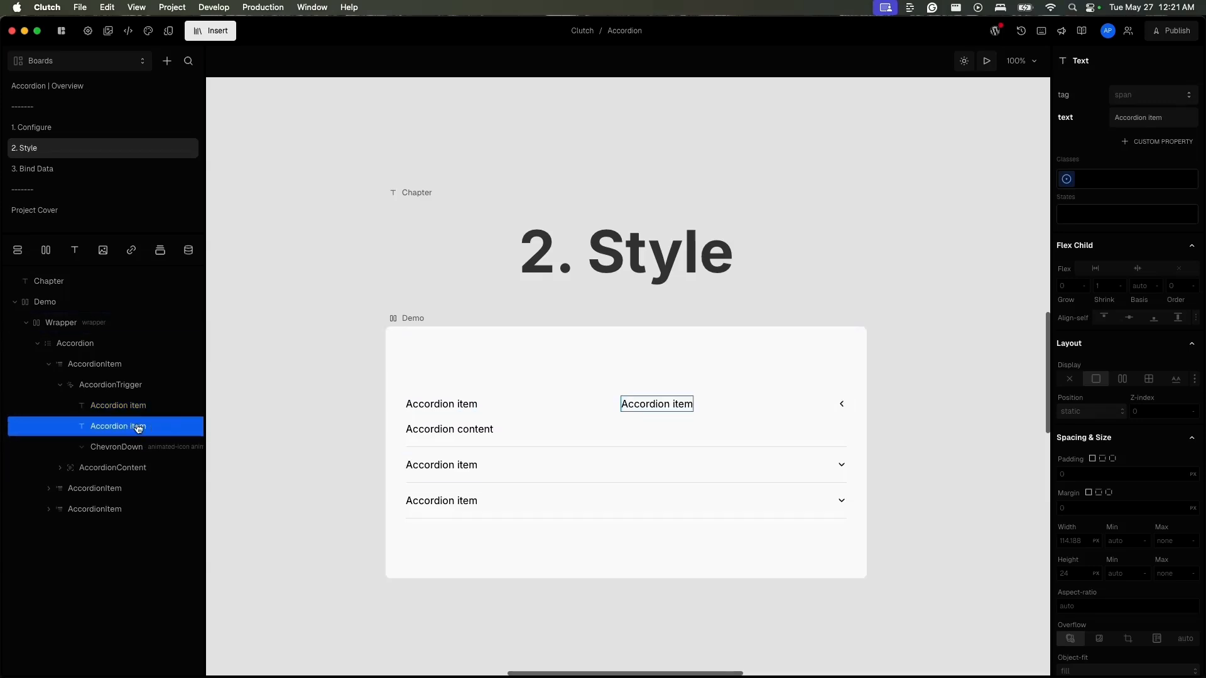
{"action": "left_click", "coordinate": [142, 391]}
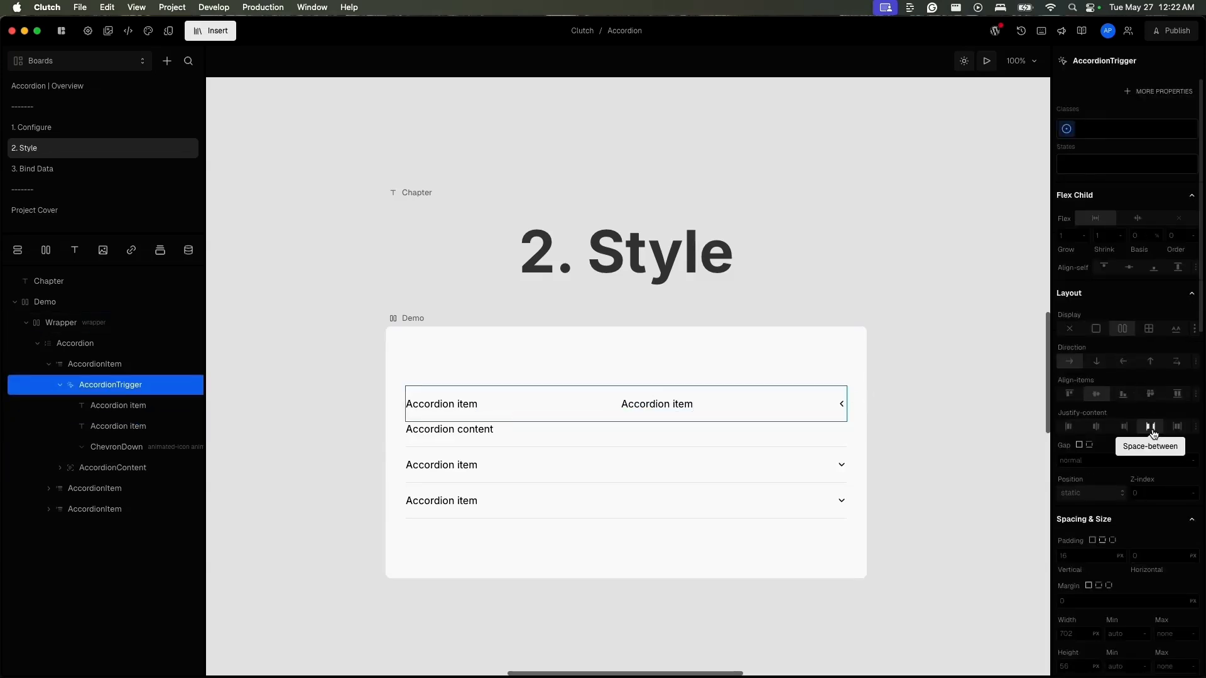
{"action": "left_click", "coordinate": [1068, 427]}
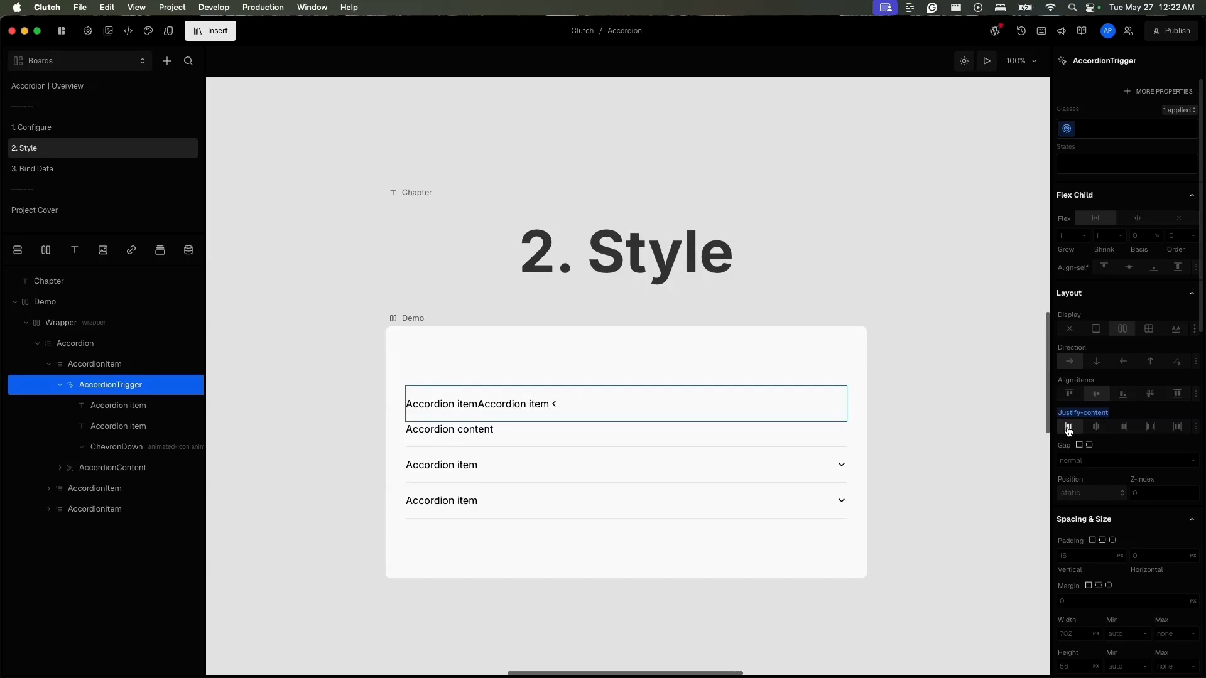
{"action": "left_click", "coordinate": [1150, 426]}
- Delete the duplicate Accordion item text from the first AccordionTrigger
{"action": "left_click", "coordinate": [74, 449]}
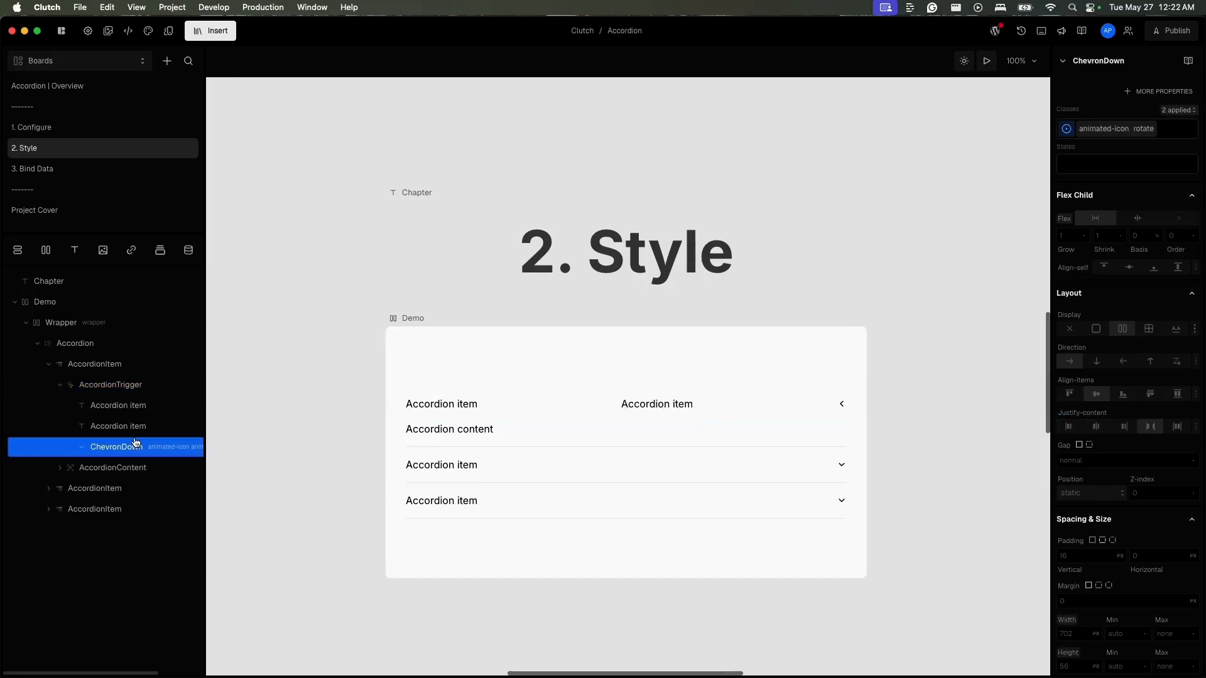
{"action": "left_click", "coordinate": [137, 428]}
{"action": "key", "text": "Delete"}
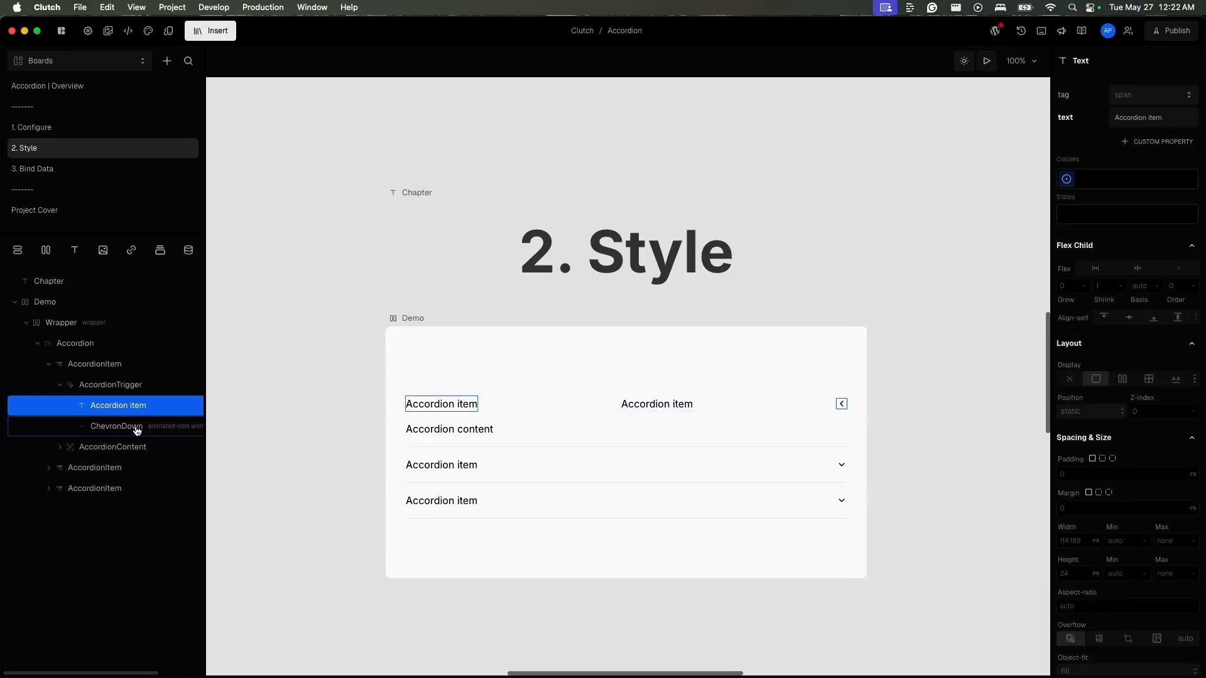
- Set the Accordion's background colour to the color-neutral-200 token
{"action": "left_click", "coordinate": [83, 352]}
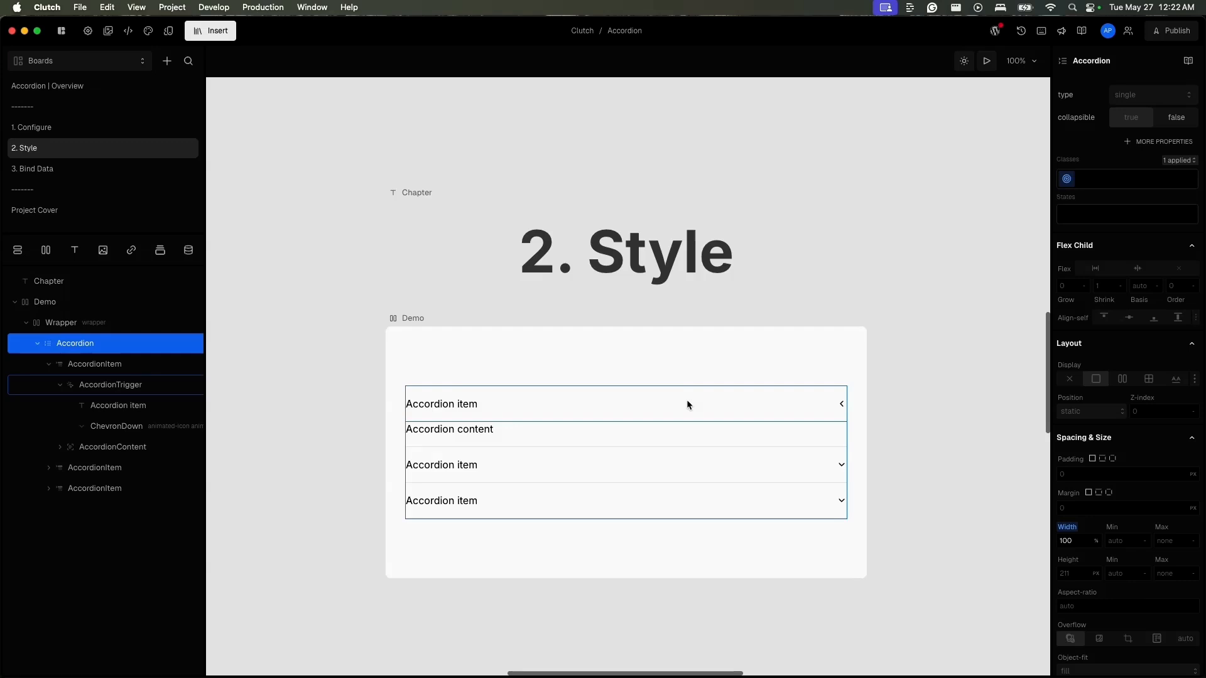
{"action": "scroll", "coordinate": [1141, 458], "scroll_direction": "down", "scroll_amount": 1}
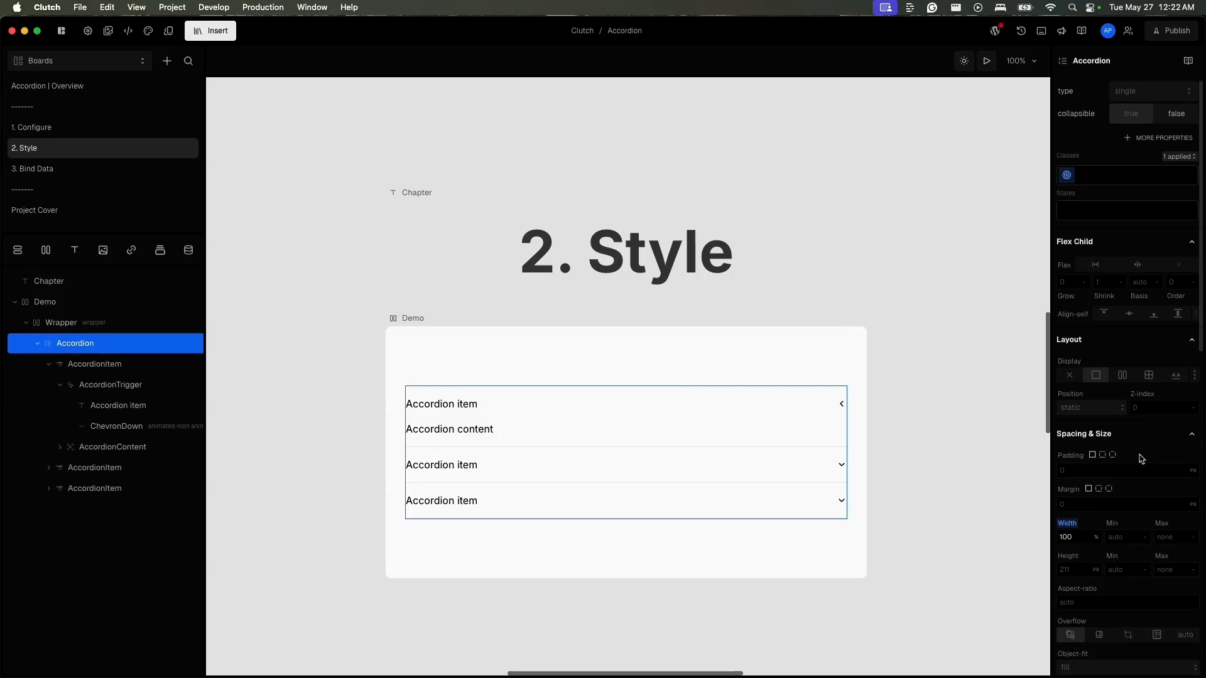
{"action": "scroll", "coordinate": [1140, 459], "scroll_direction": "down", "scroll_amount": 10}
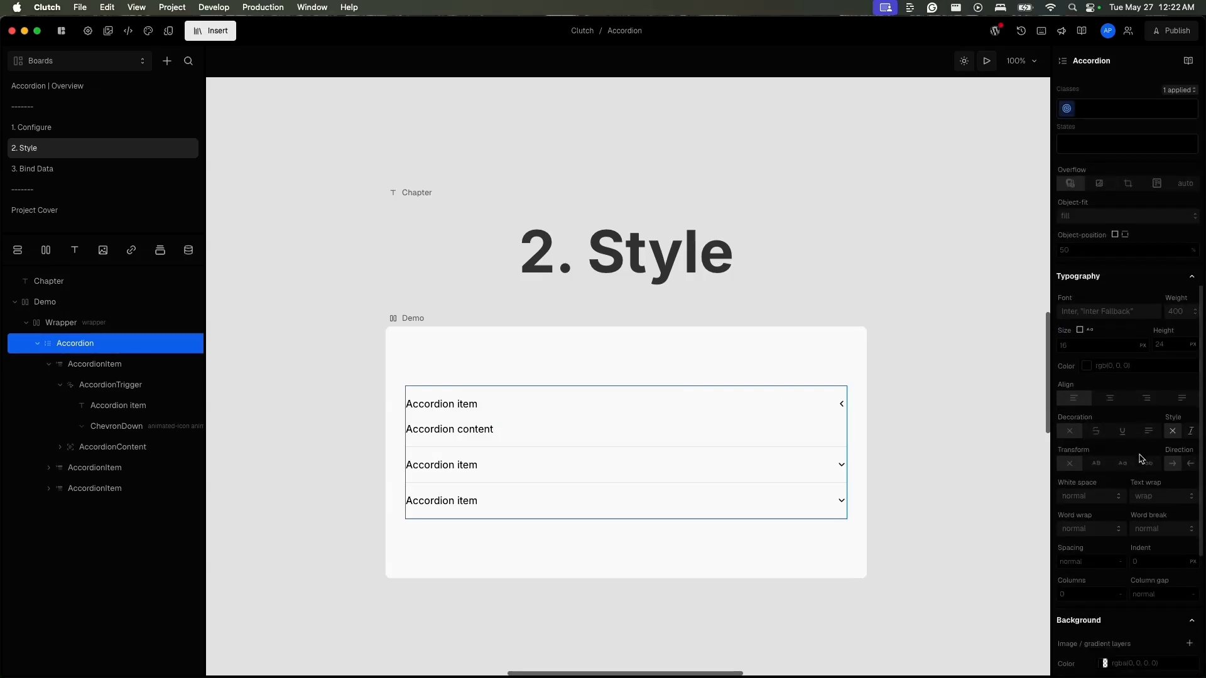
{"action": "left_click", "coordinate": [1104, 402]}
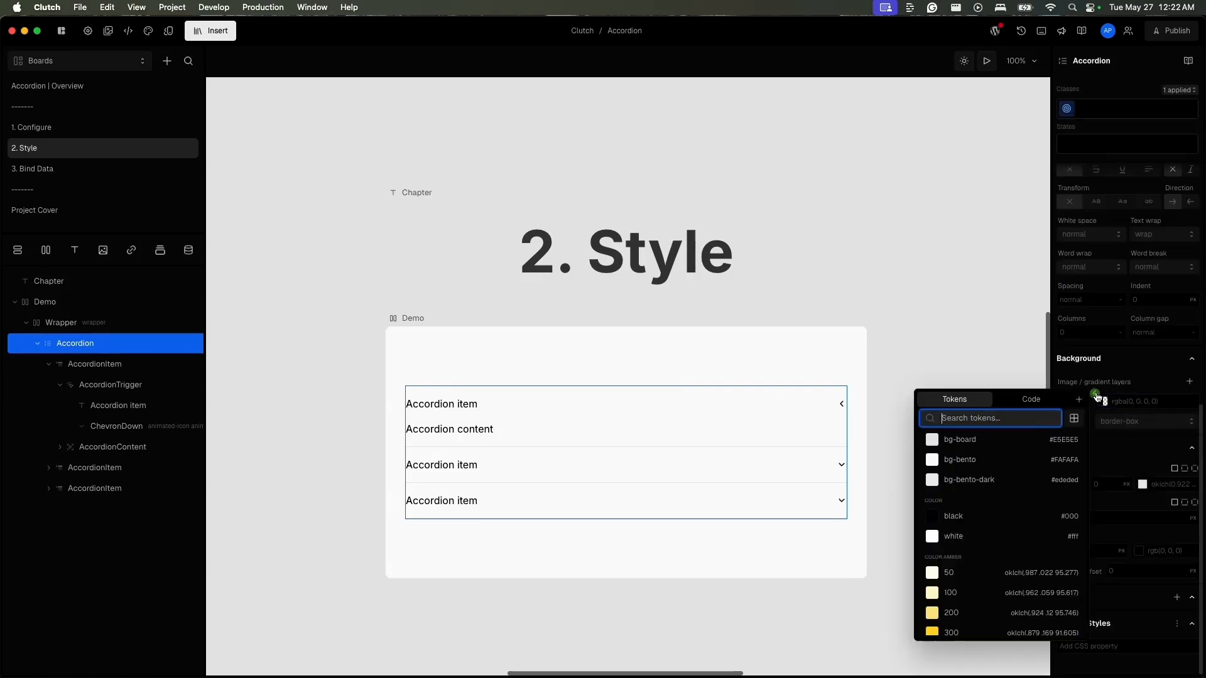
{"action": "left_click", "coordinate": [974, 419]}
{"action": "type", "text": "ne"}
{"action": "left_click", "coordinate": [971, 491]}
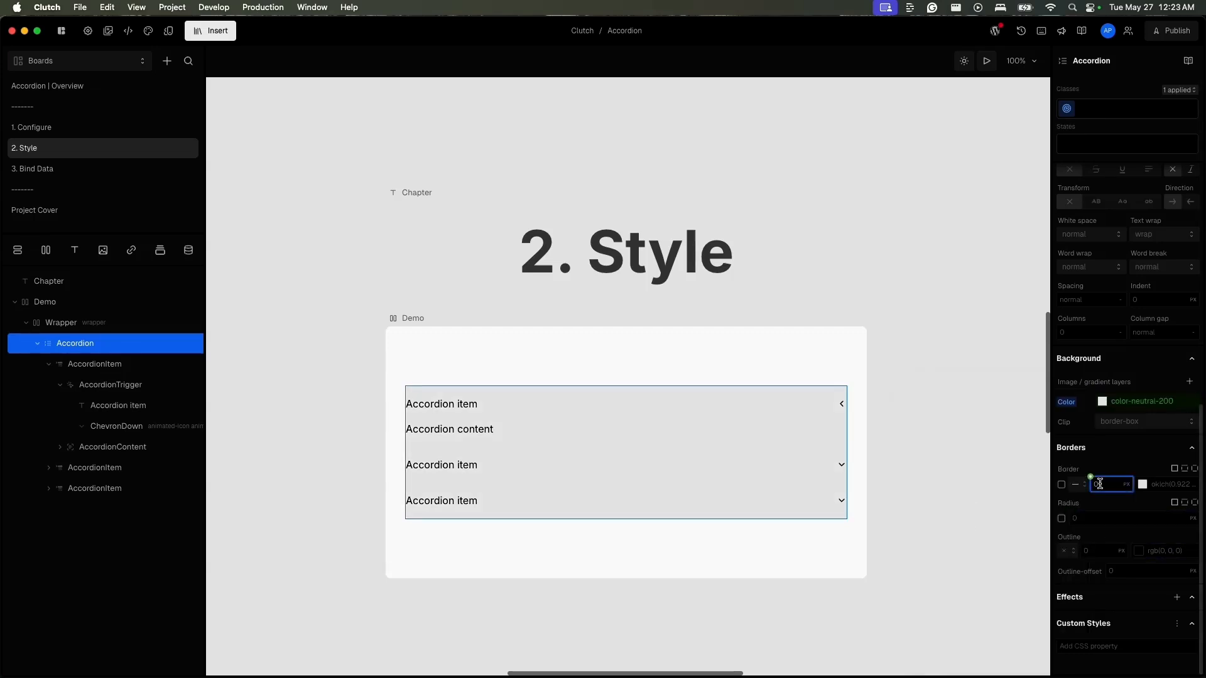
- Give the Accordion a 2 px color-black border and round its corners with the 2xl radius token
{"action": "left_click", "coordinate": [1141, 485]}
{"action": "left_click", "coordinate": [1027, 553]}
{"action": "left_click", "coordinate": [1067, 510]}
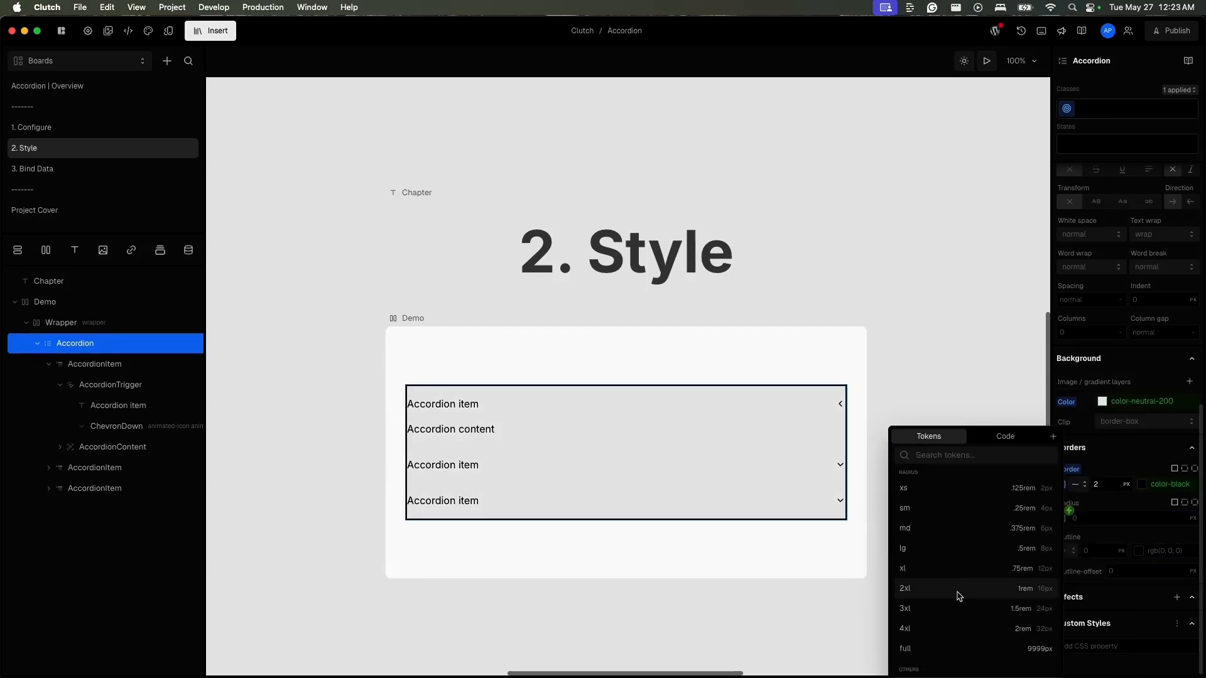
{"action": "left_click", "coordinate": [959, 593]}
{"action": "left_click", "coordinate": [831, 368]}
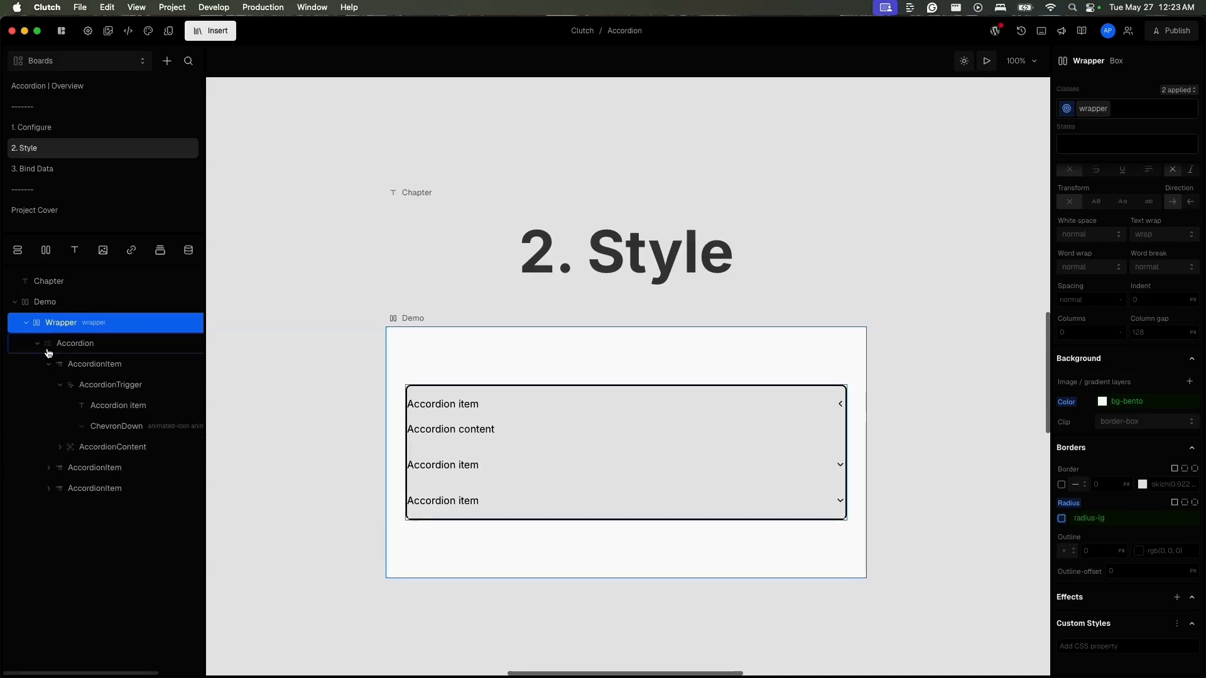
- Set the first AccordionItem's vertical and horizontal padding to the spacing-4 token
{"action": "left_click", "coordinate": [120, 369]}
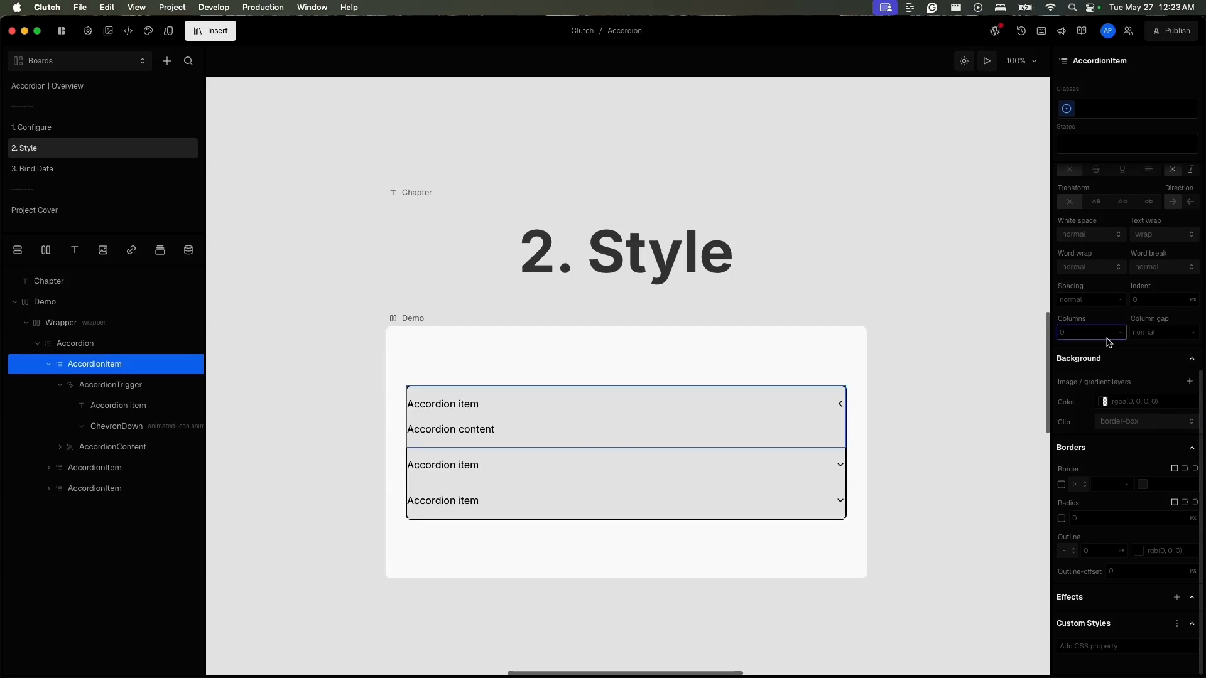
{"action": "scroll", "coordinate": [1108, 327], "scroll_direction": "up", "scroll_amount": 10}
{"action": "left_click", "coordinate": [1065, 298]}
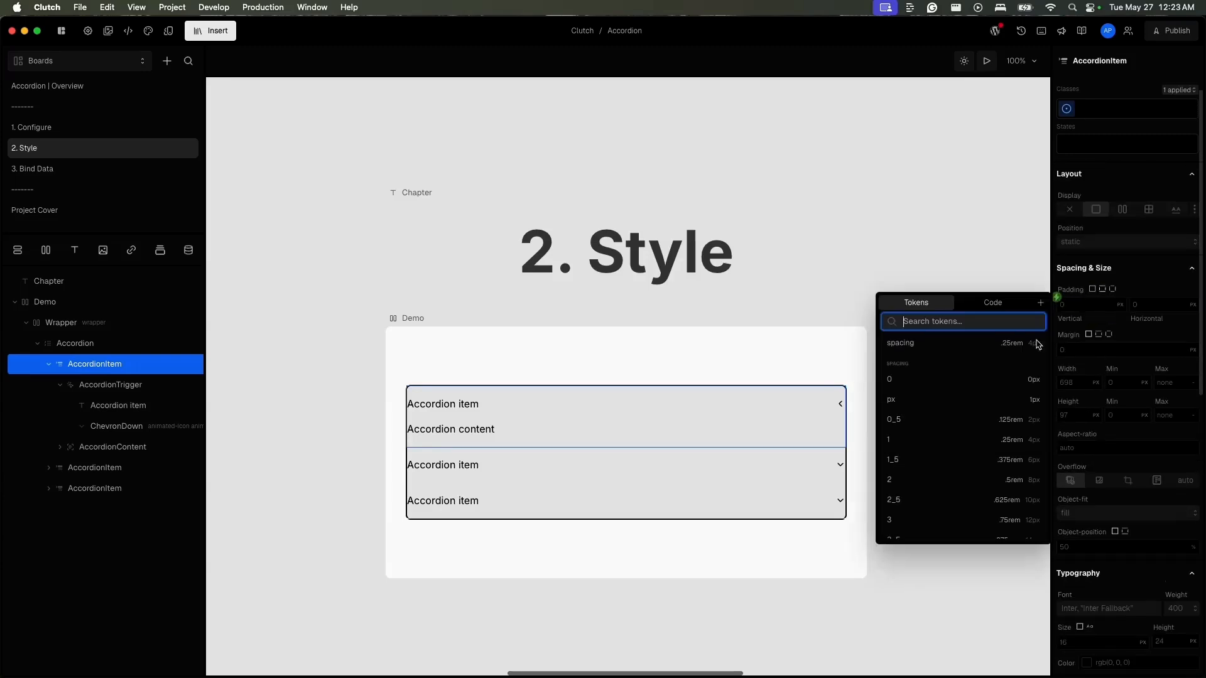
{"action": "scroll", "coordinate": [1005, 486], "scroll_direction": "down", "scroll_amount": 2}
{"action": "left_click", "coordinate": [1001, 487]}
{"action": "left_click", "coordinate": [1130, 301]}
{"action": "scroll", "coordinate": [1063, 407], "scroll_direction": "down", "scroll_amount": 3}
{"action": "left_click", "coordinate": [1063, 408]}
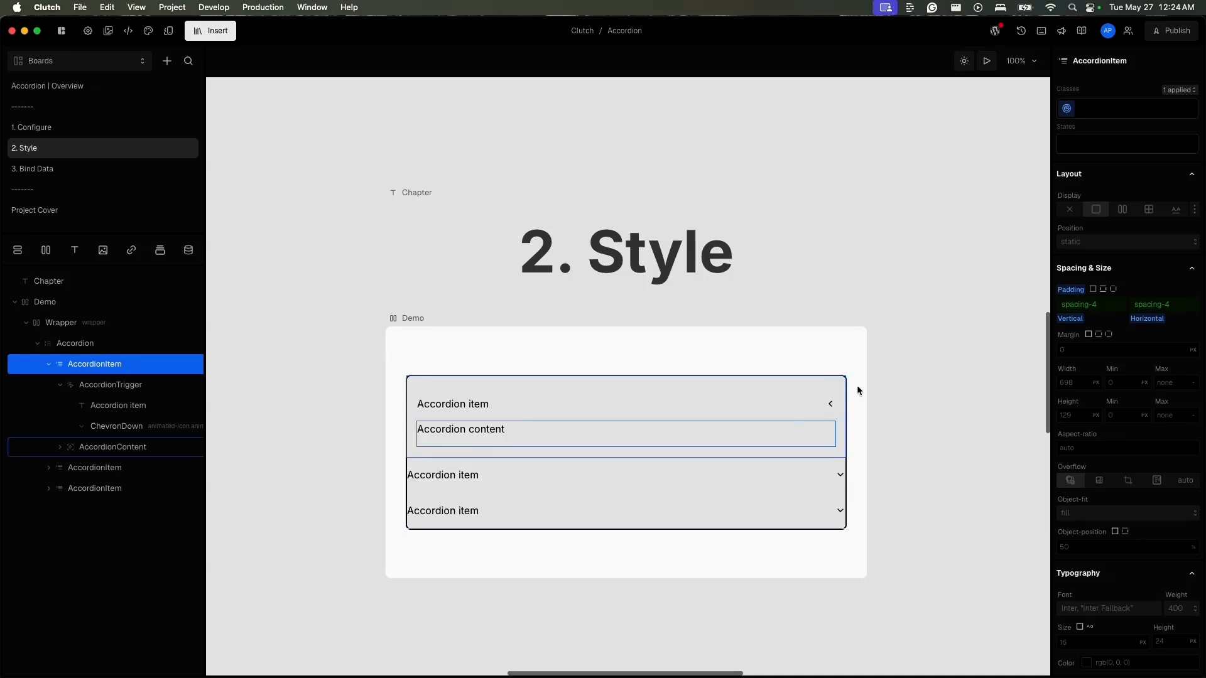
- Try spacing-2_5 for the first AccordionItem's vertical padding, and settle on spacing-2
{"action": "left_click", "coordinate": [1079, 304]}
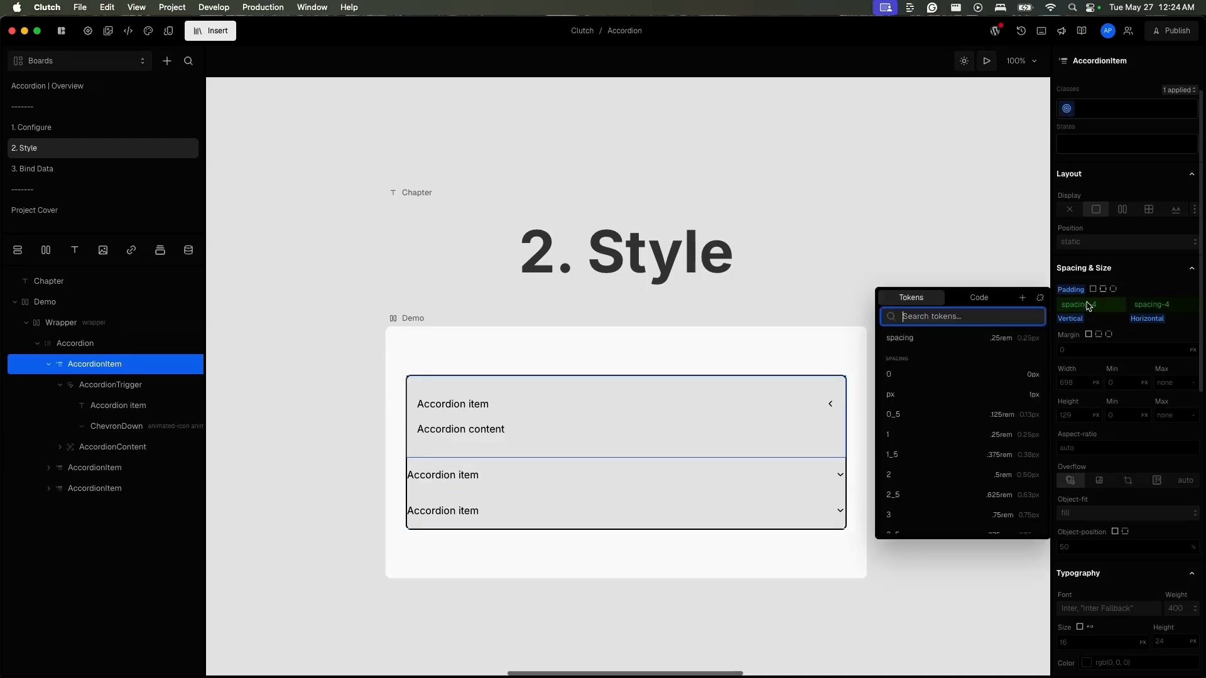
{"action": "left_click", "coordinate": [961, 370]}
{"action": "left_click", "coordinate": [1078, 304]}
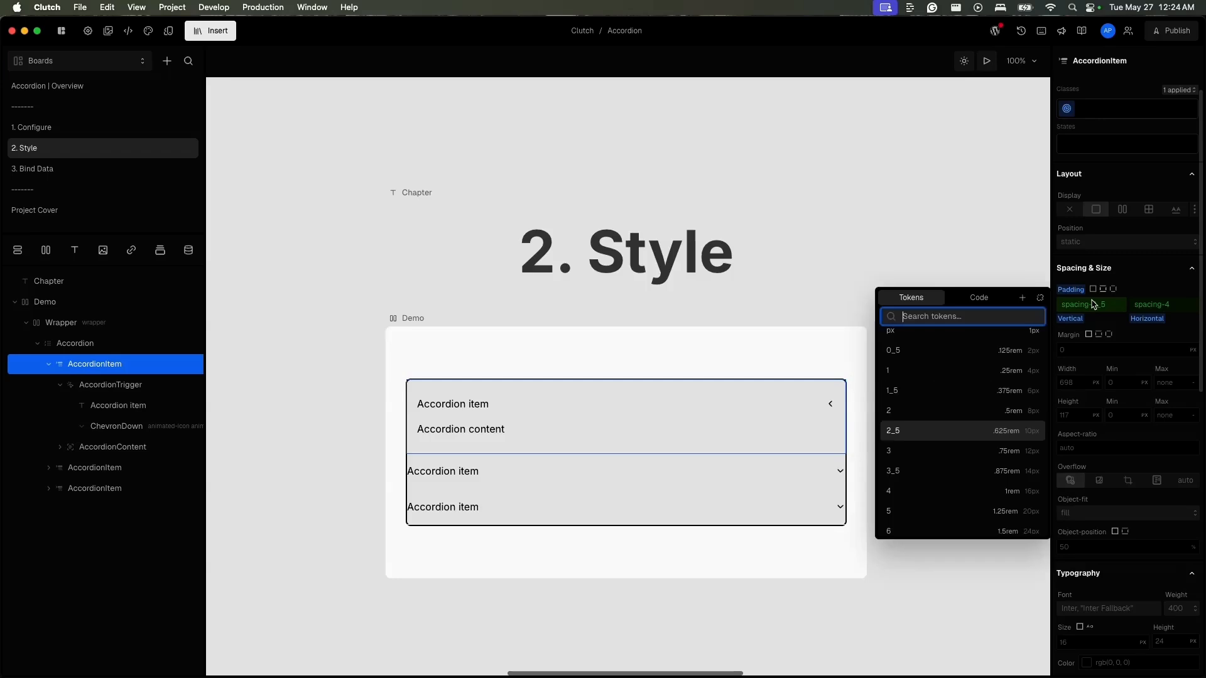
{"action": "left_click", "coordinate": [946, 417]}
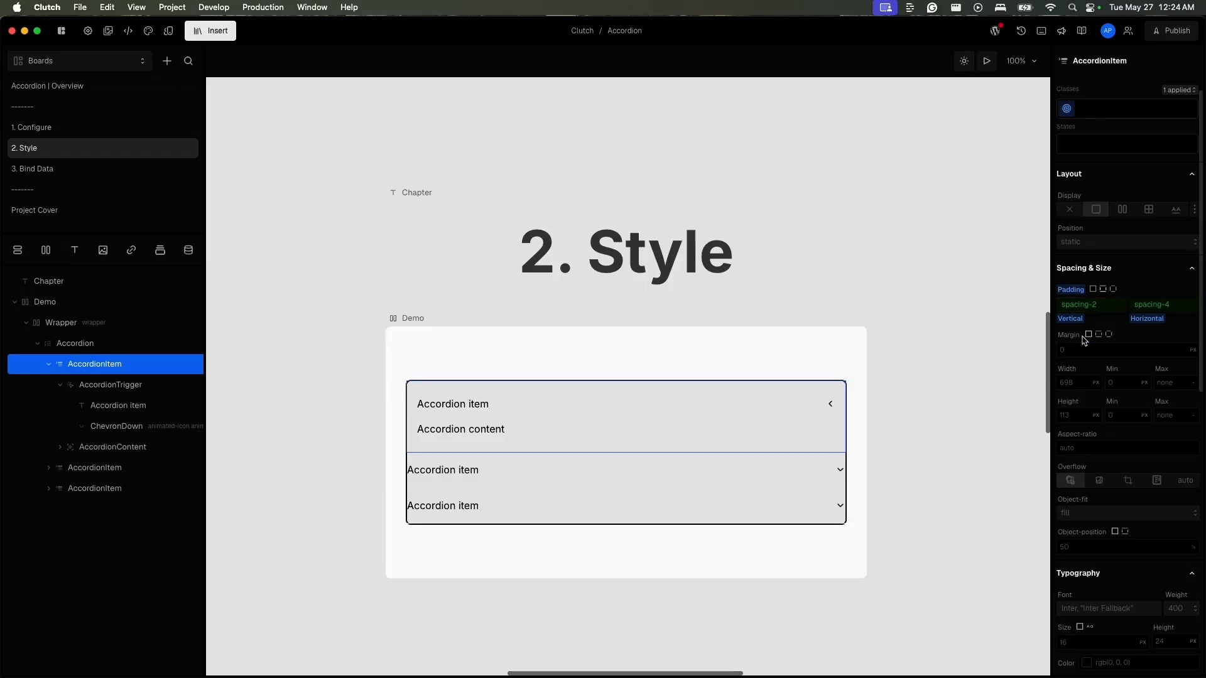
- Copy the first AccordionItem's instance styles and paste them onto the second and third AccordionItems
{"action": "left_click", "coordinate": [1067, 110]}
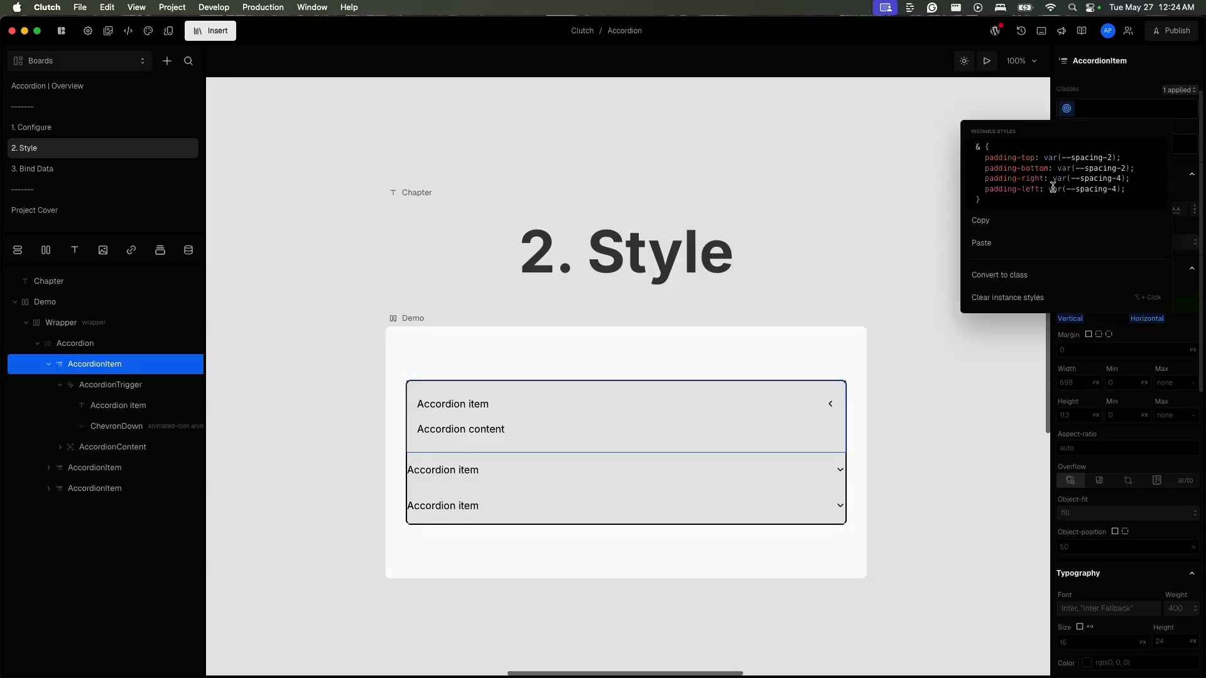
{"action": "left_click", "coordinate": [1044, 224]}
{"action": "left_click", "coordinate": [162, 465]}
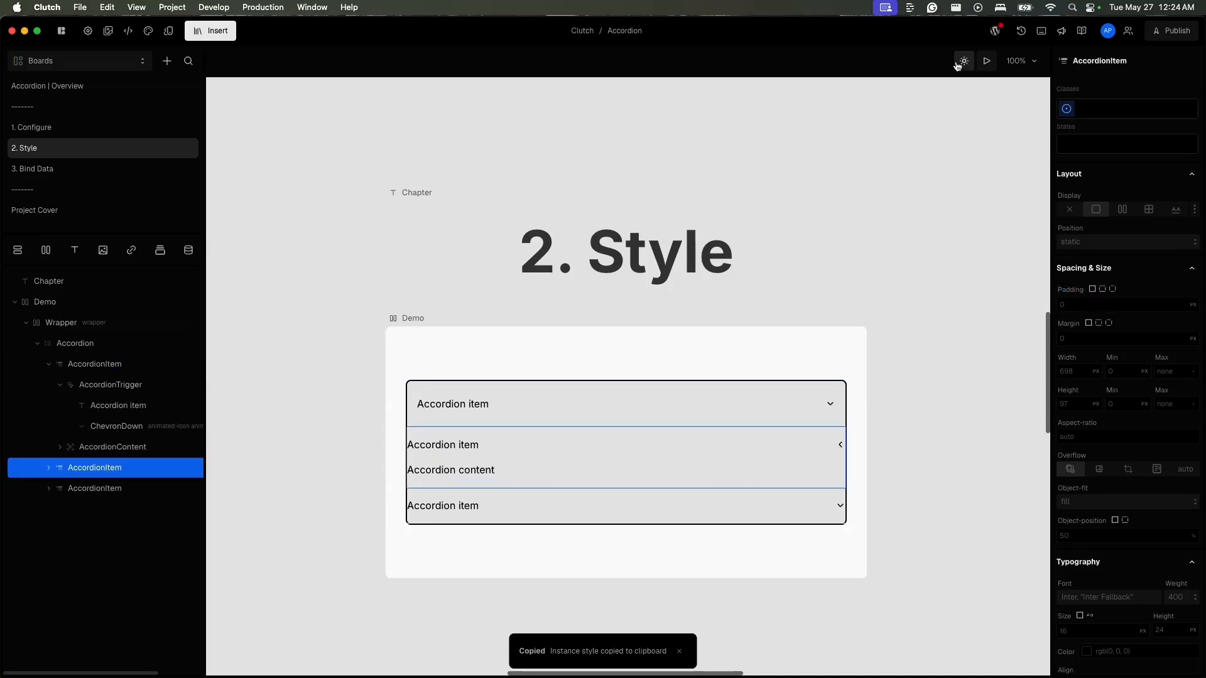
{"action": "left_click", "coordinate": [1067, 110]}
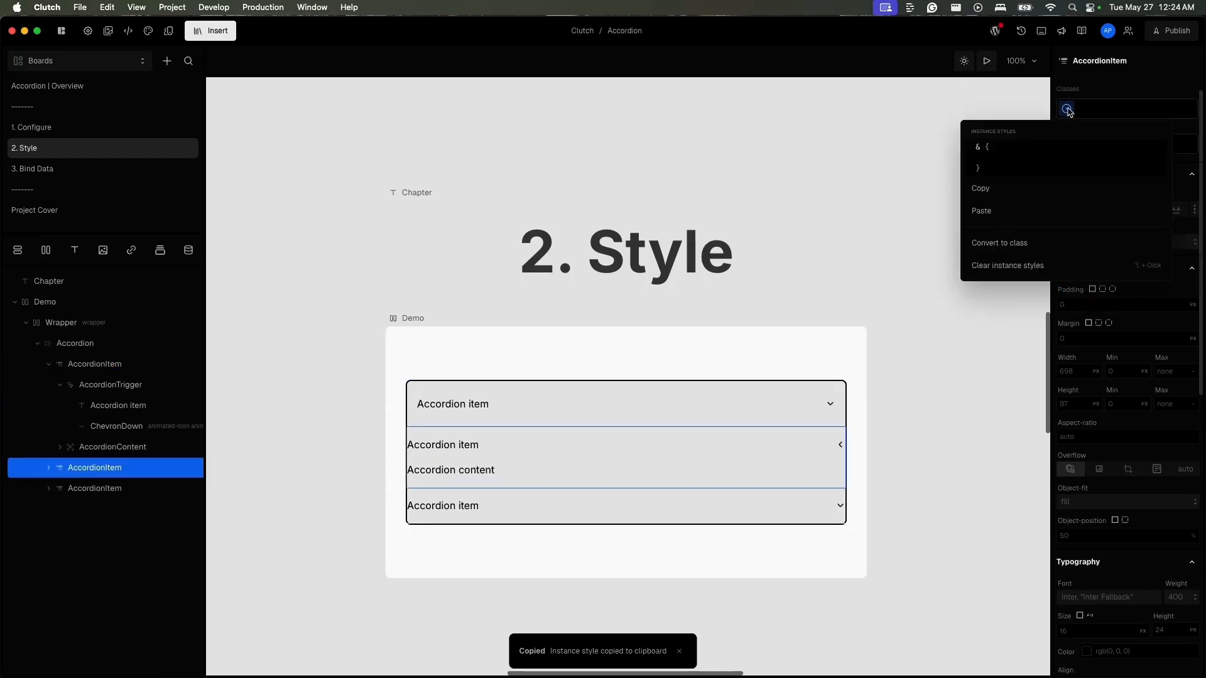
{"action": "left_click", "coordinate": [1061, 210]}
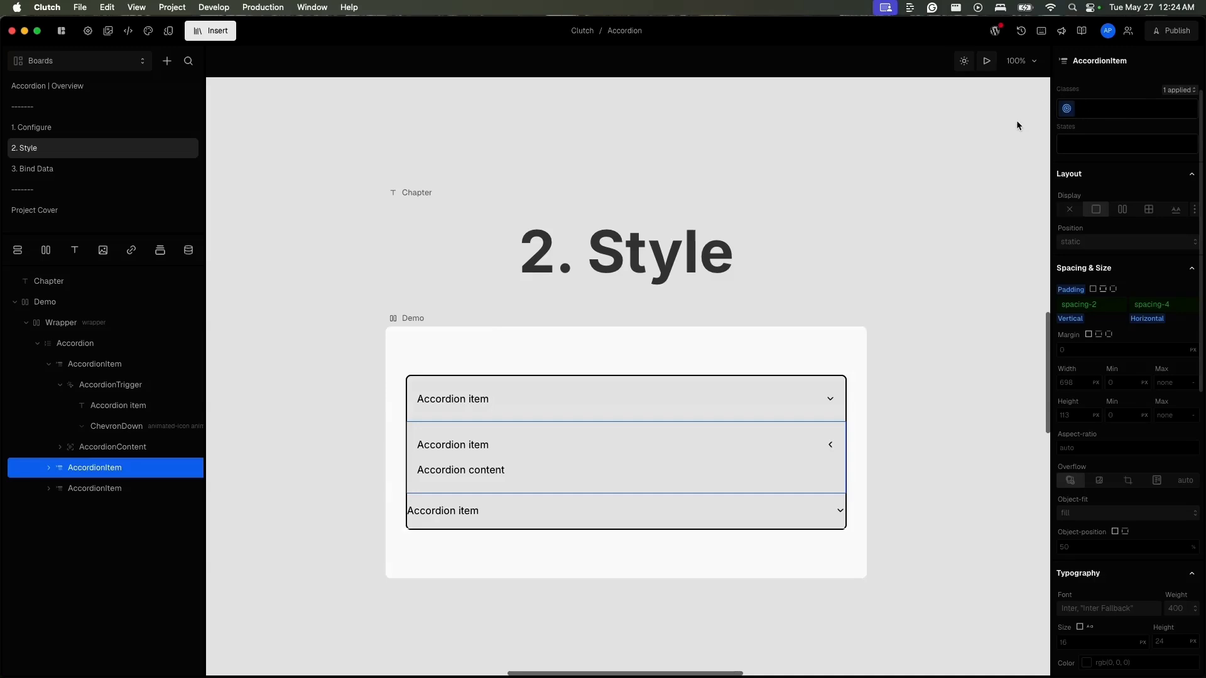
{"action": "left_click", "coordinate": [133, 495]}
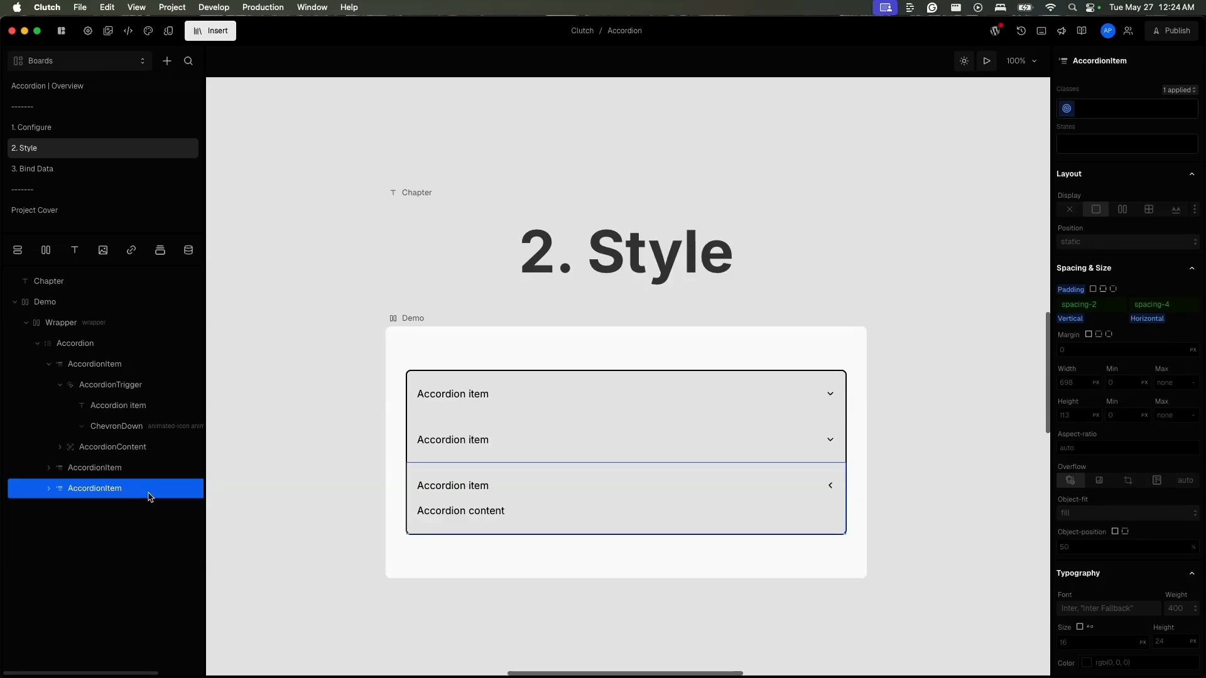
- Collapse the first AccordionItem's layers and convert its instance styles to a class
{"action": "left_click", "coordinate": [143, 387]}
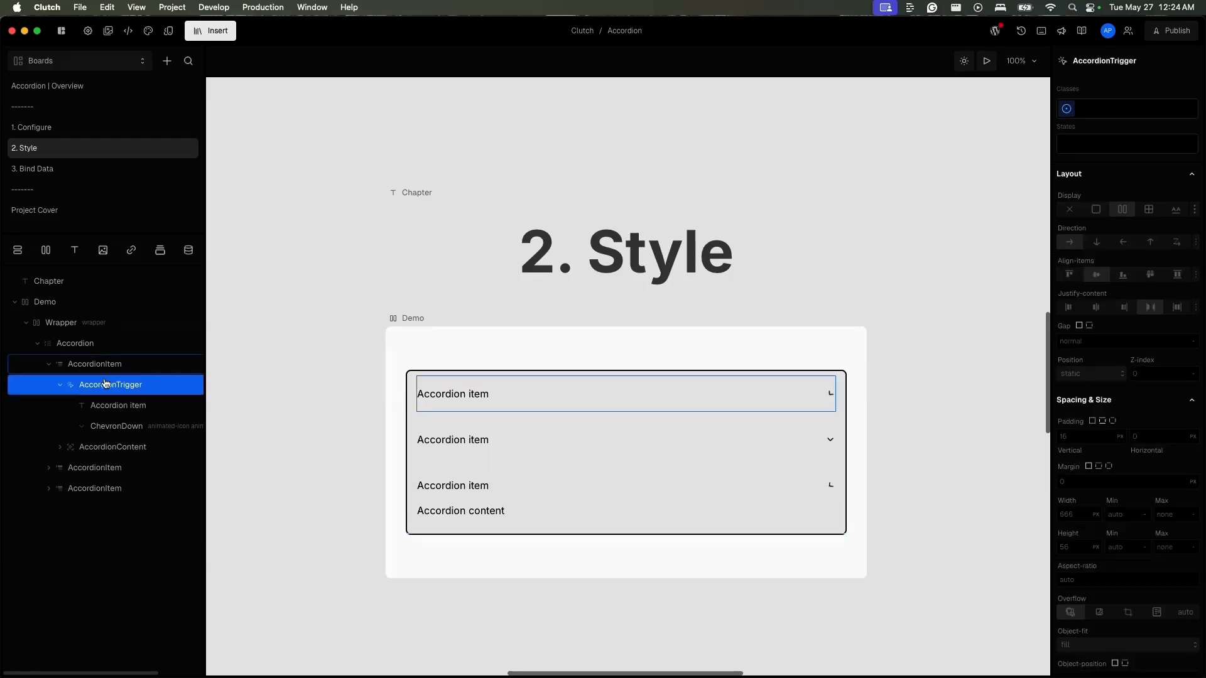
{"action": "left_click", "coordinate": [49, 364]}
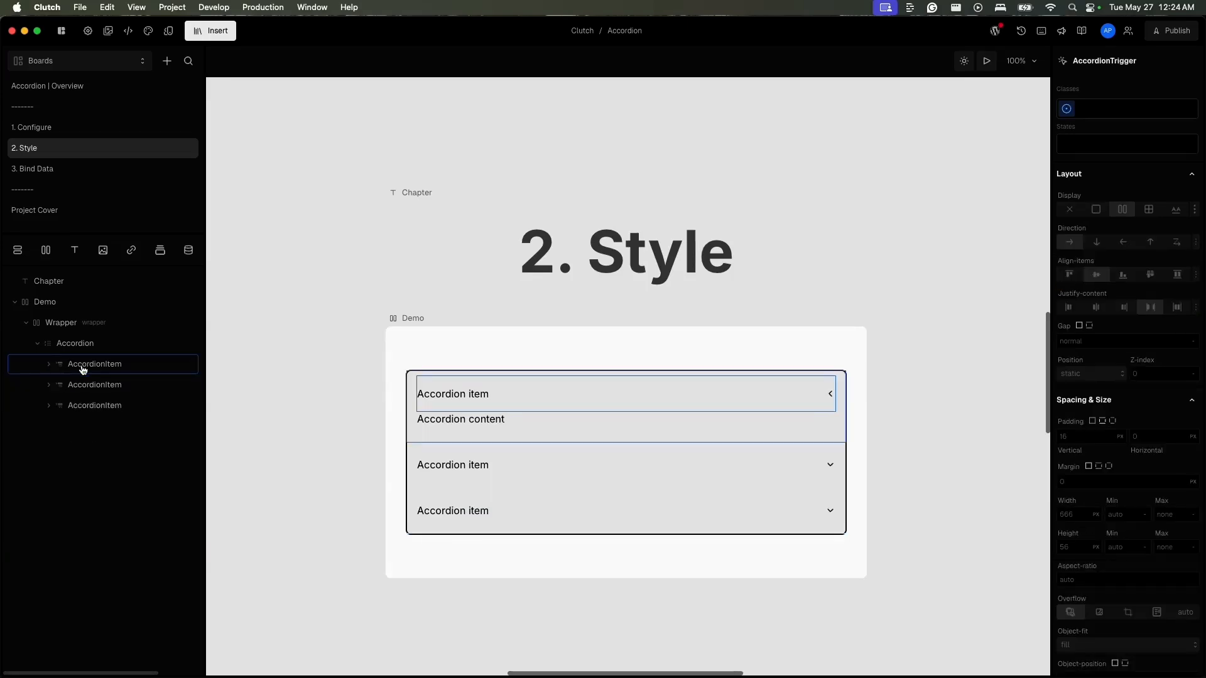
{"action": "left_click", "coordinate": [83, 369]}
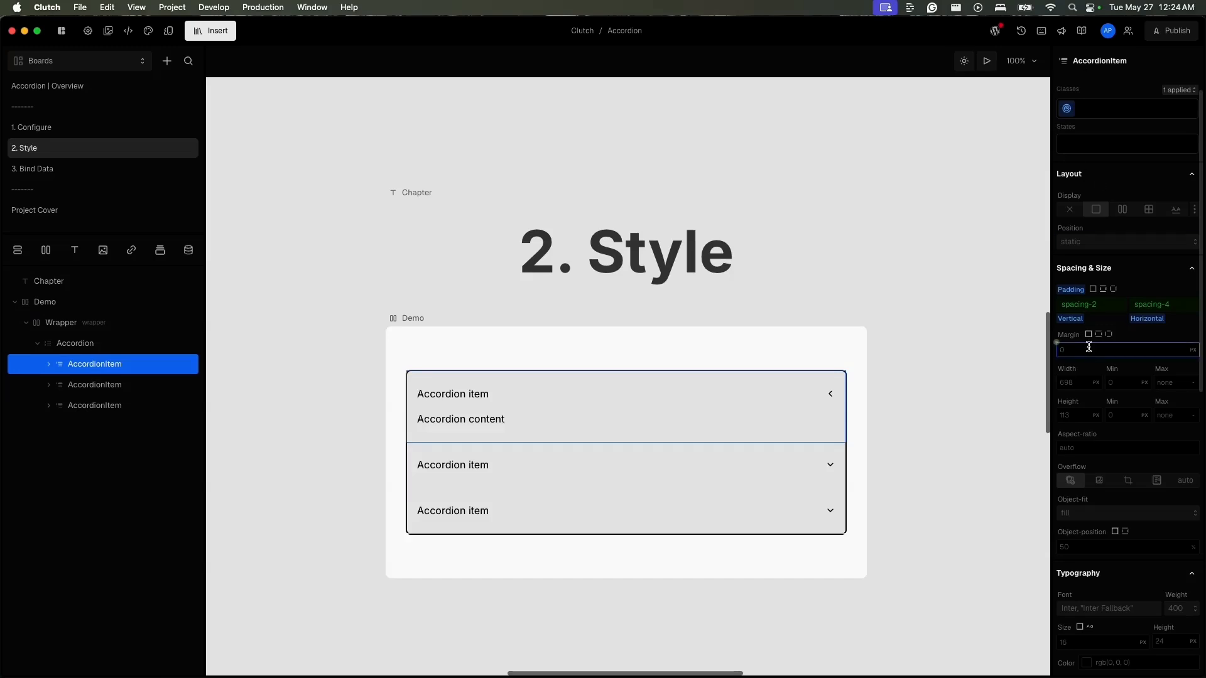
{"action": "right_click", "coordinate": [1068, 112]}
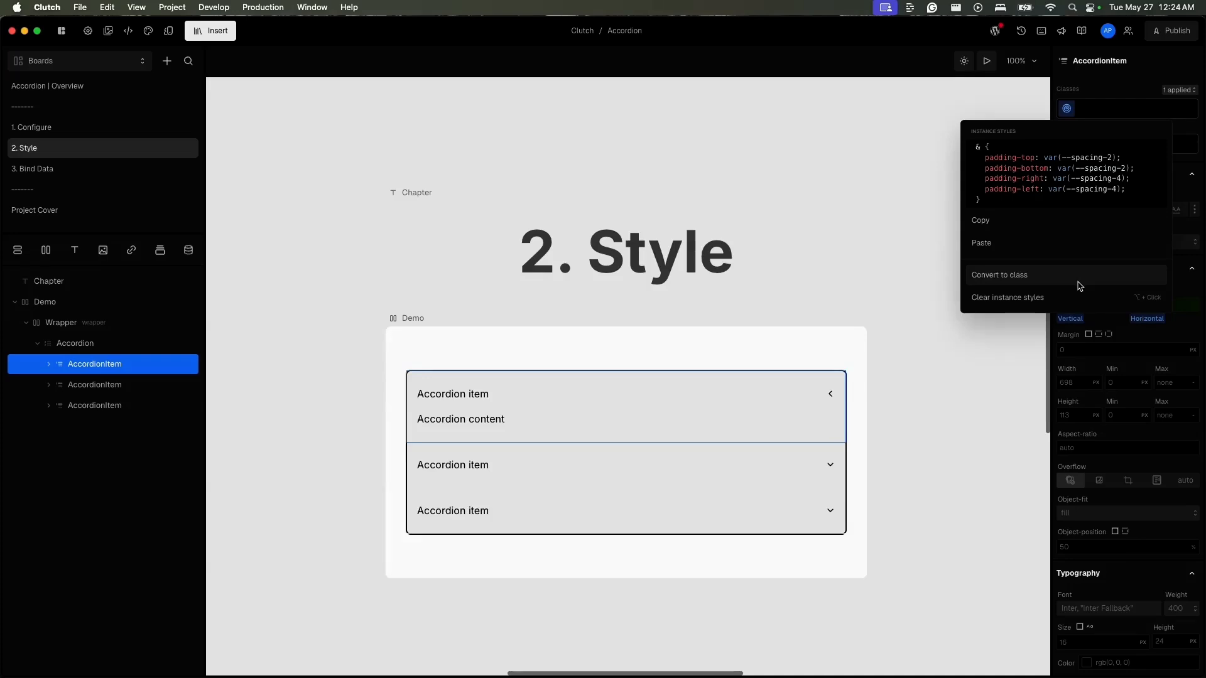
{"action": "left_click", "coordinate": [1078, 284]}
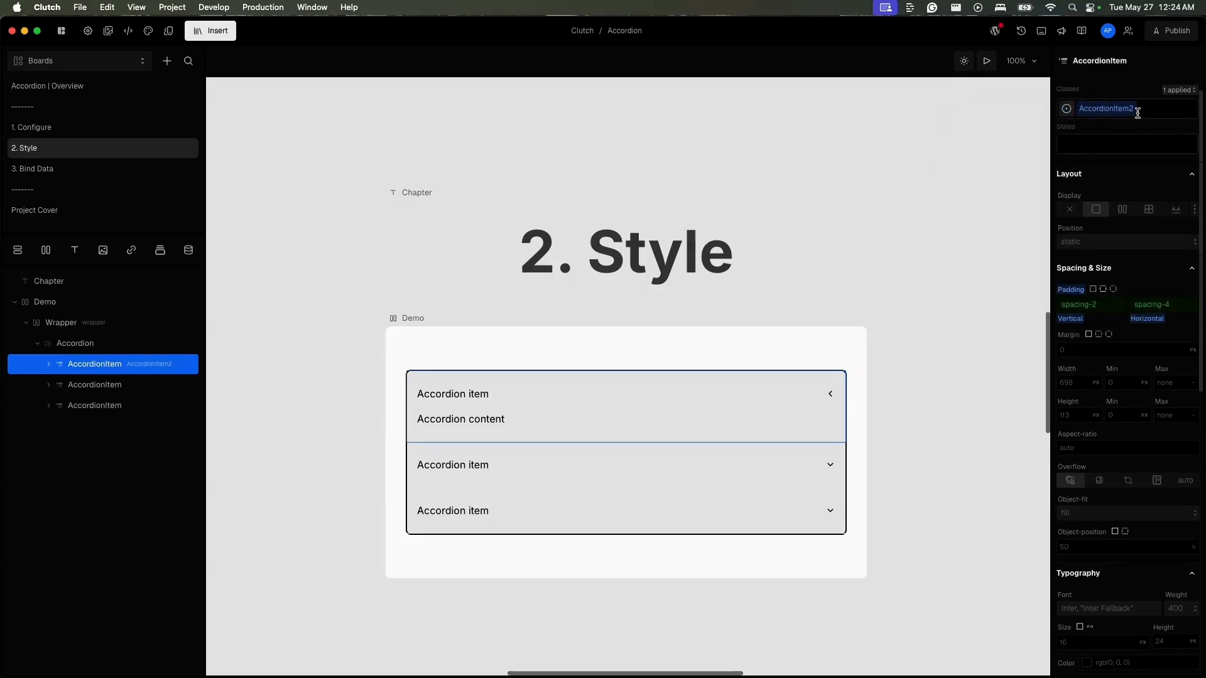
{"action": "mouse_move", "coordinate": [1128, 118]}
- Expand the first AccordionItem and add the open state to its AccordionTrigger
{"action": "left_click", "coordinate": [49, 364]}
{"action": "left_click", "coordinate": [49, 364]}
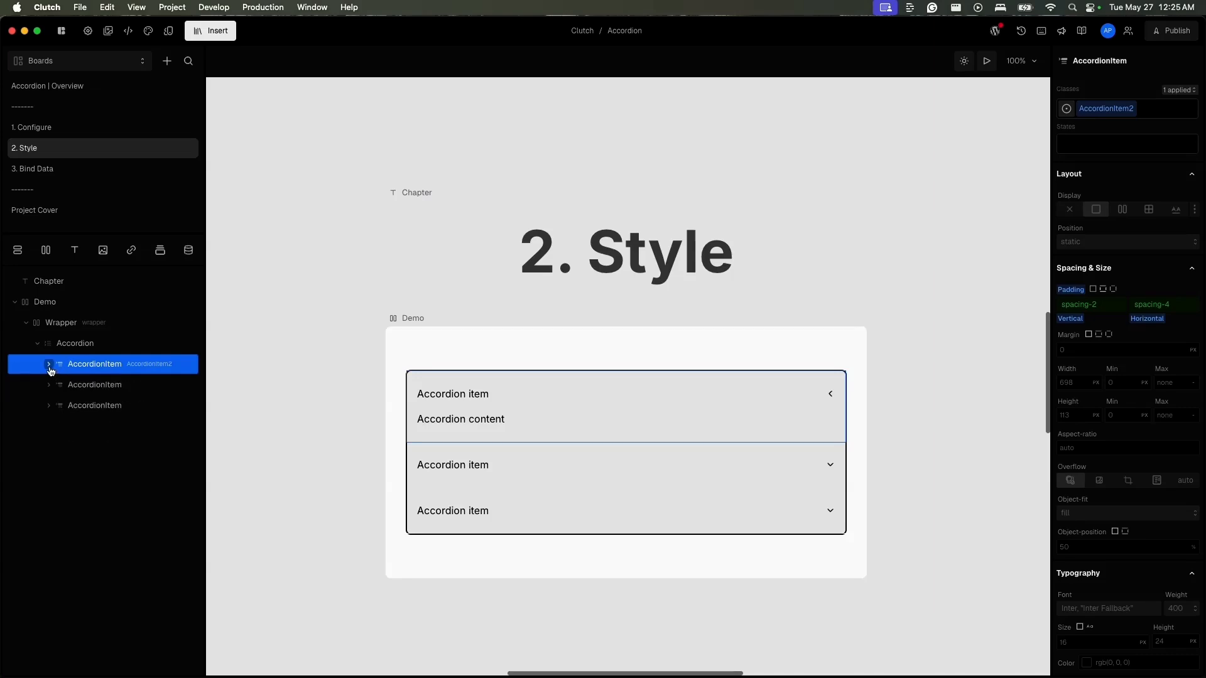
{"action": "left_click", "coordinate": [49, 364]}
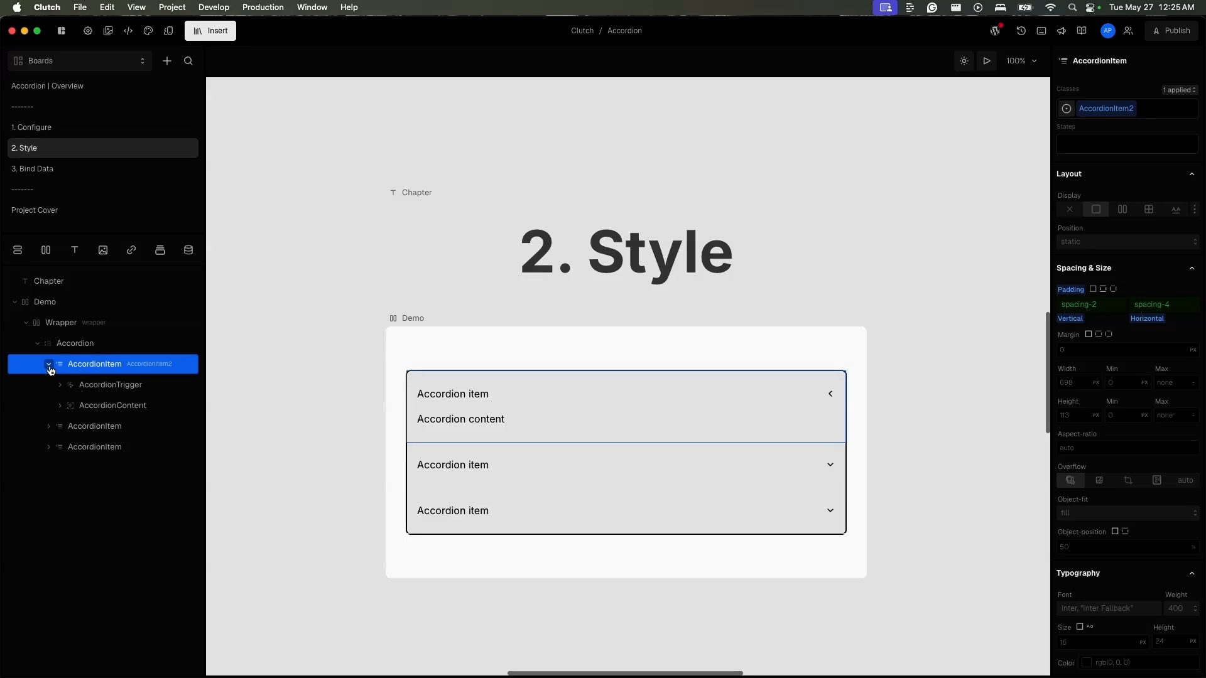
{"action": "left_click", "coordinate": [105, 386]}
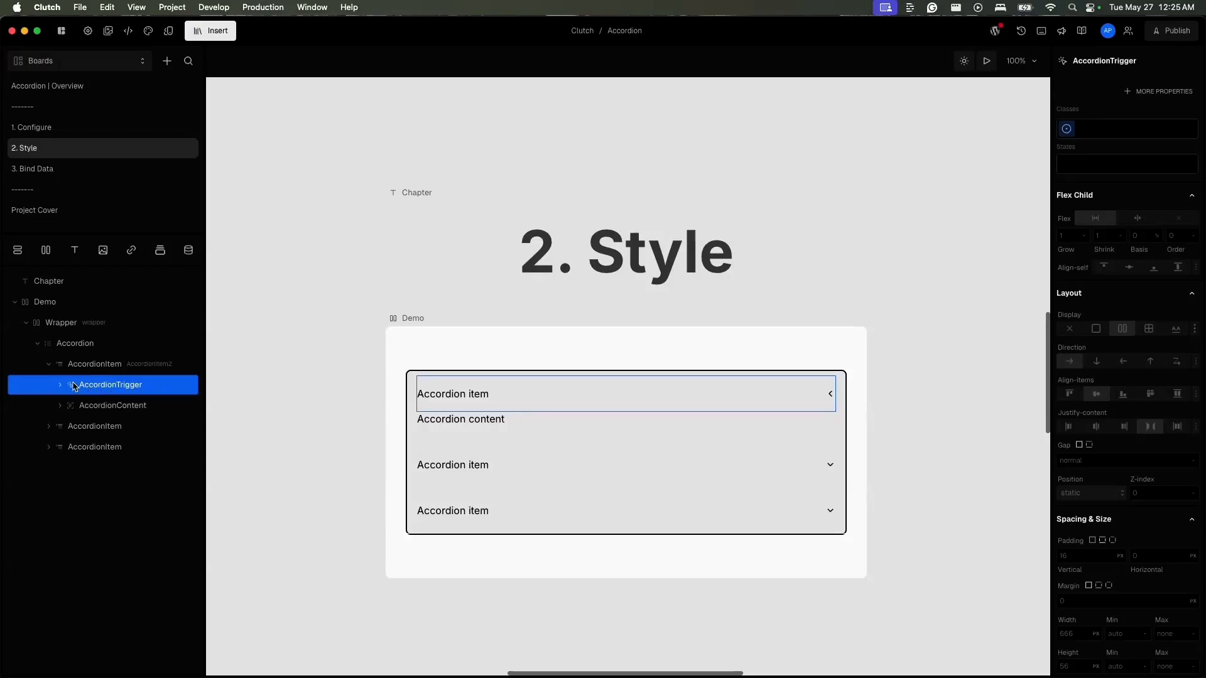
{"action": "left_click", "coordinate": [1098, 167]}
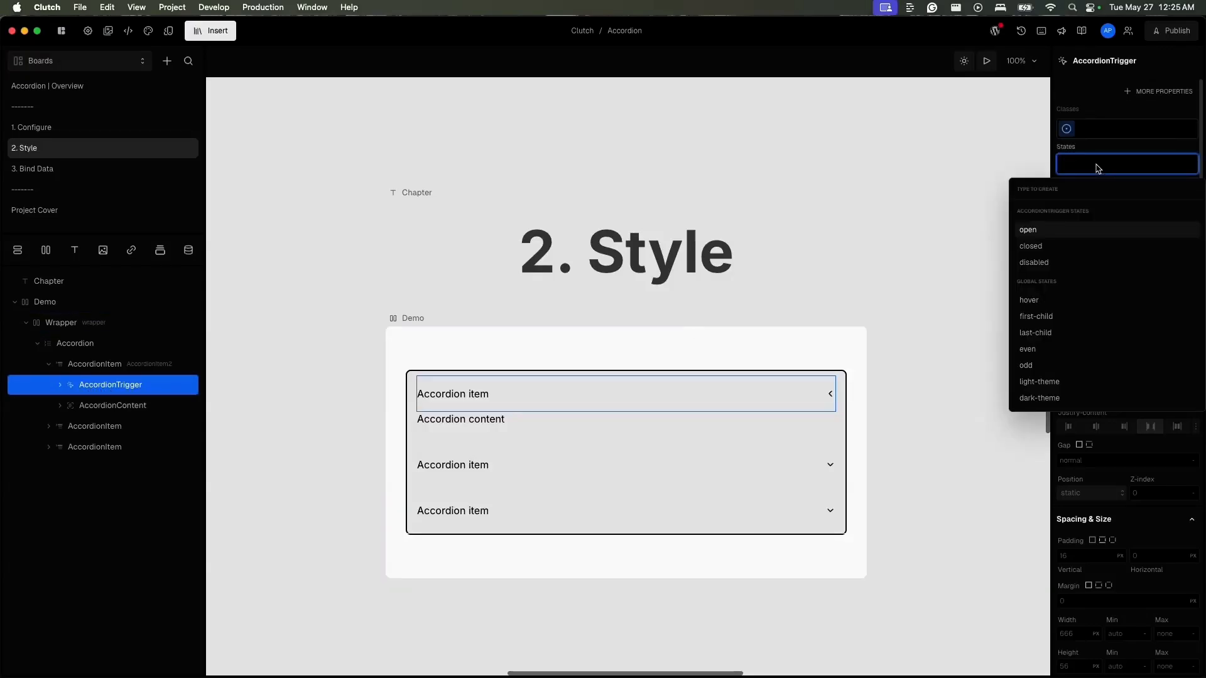
{"action": "left_click", "coordinate": [1089, 234]}
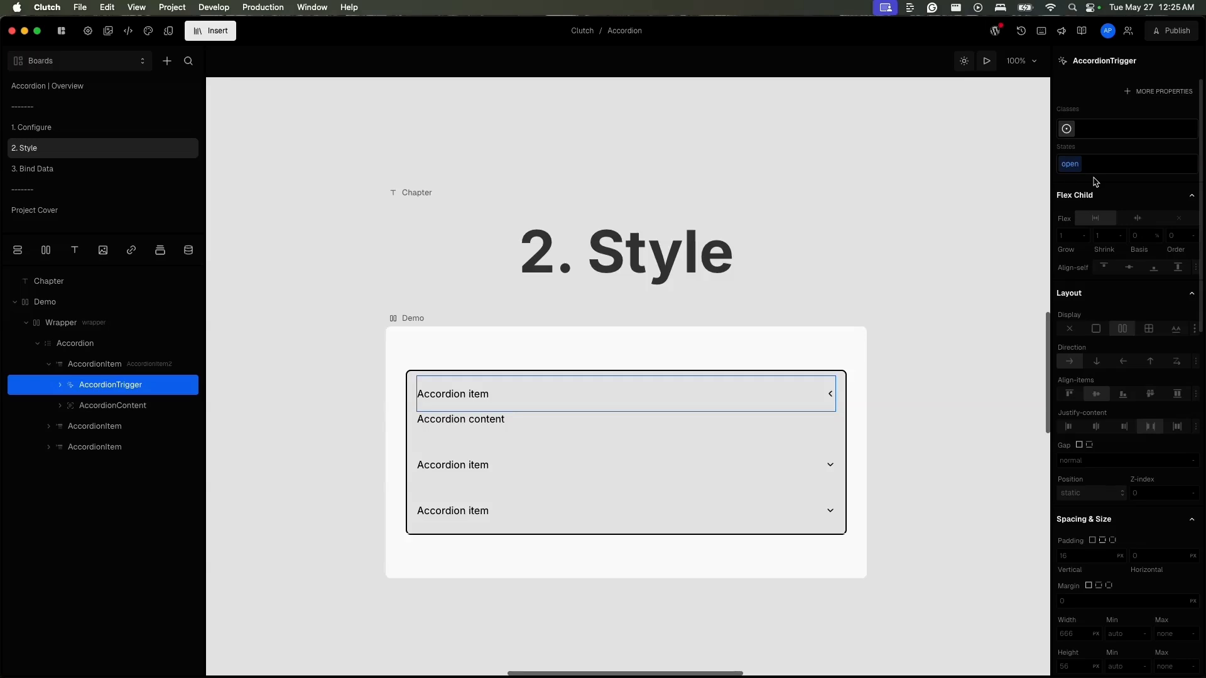
- Set the text colour of the AccordionTrigger's open state to the color-green-500 token
{"action": "scroll", "coordinate": [1095, 186], "scroll_direction": "down", "scroll_amount": 6}
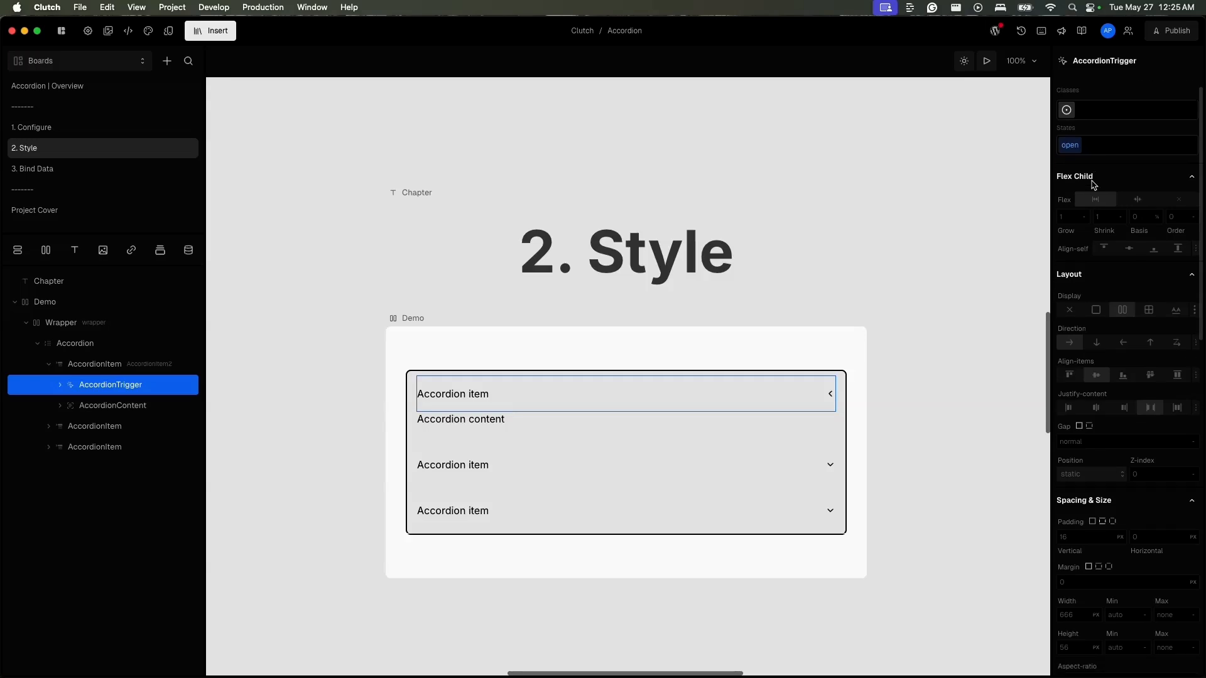
{"action": "scroll", "coordinate": [1122, 474], "scroll_direction": "down", "scroll_amount": 3}
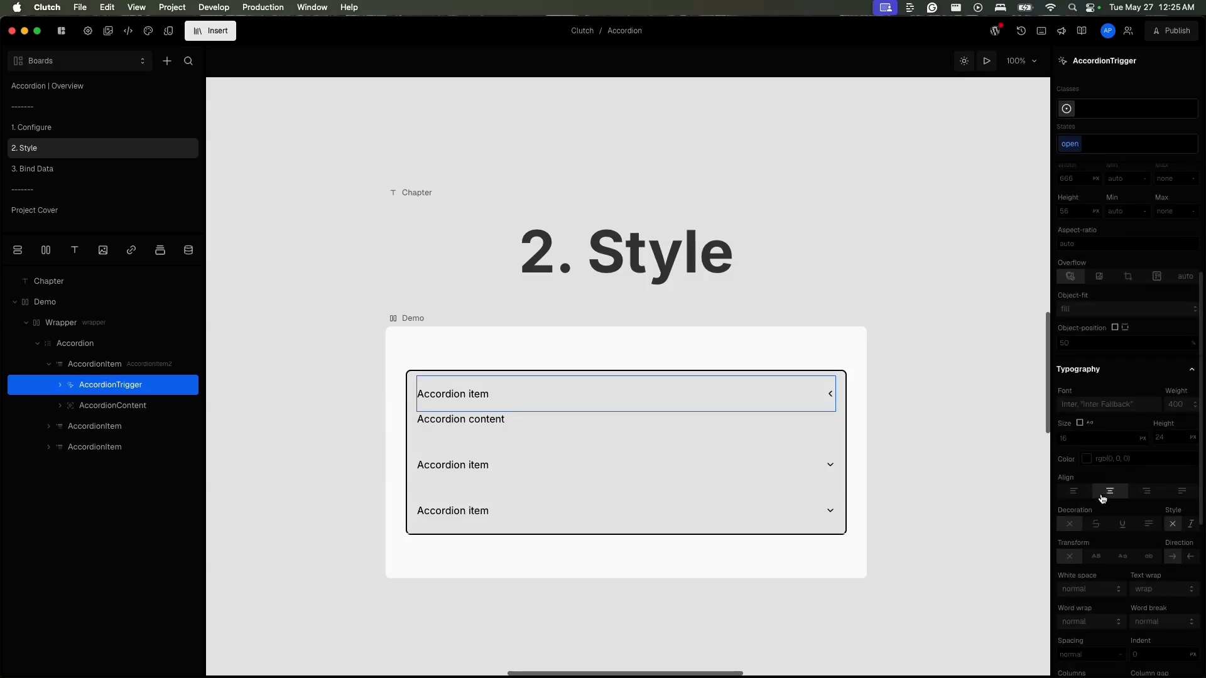
{"action": "left_click", "coordinate": [1081, 454]}
{"action": "type", "text": "gree"}
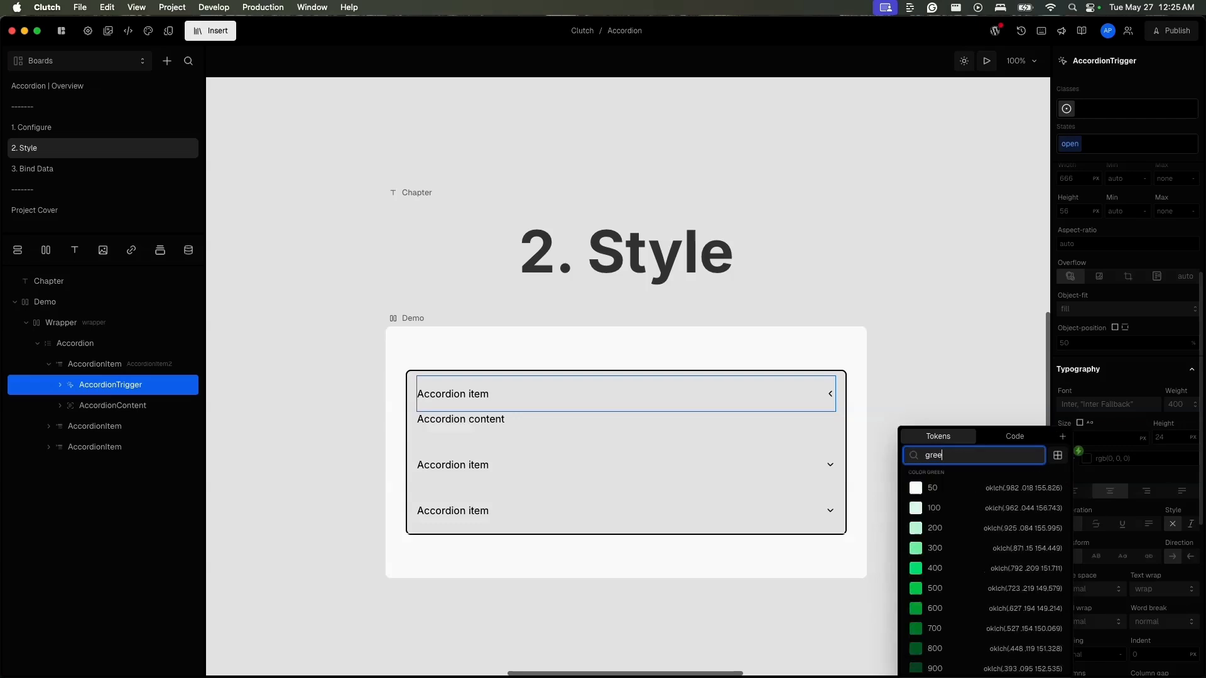
{"action": "left_click", "coordinate": [1003, 588]}
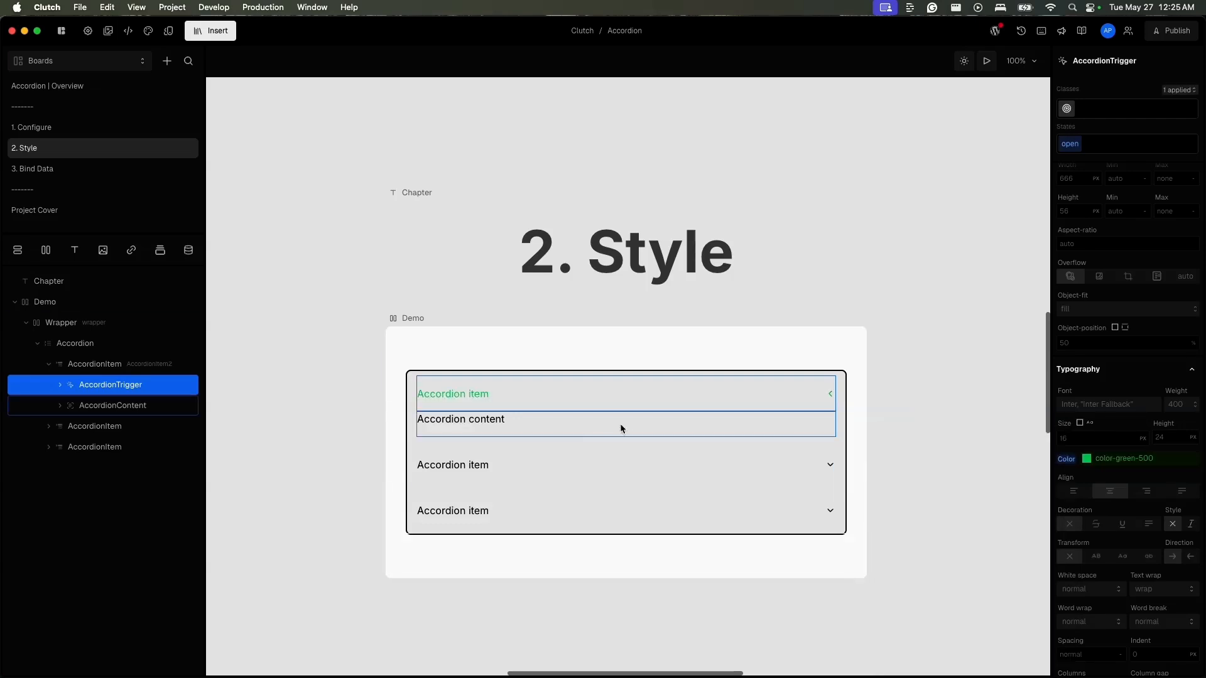
- Add the closed state to the first AccordionTrigger and set its text colour to the color-red-600 token
{"action": "left_click", "coordinate": [1137, 150]}
{"action": "left_click", "coordinate": [1068, 211]}
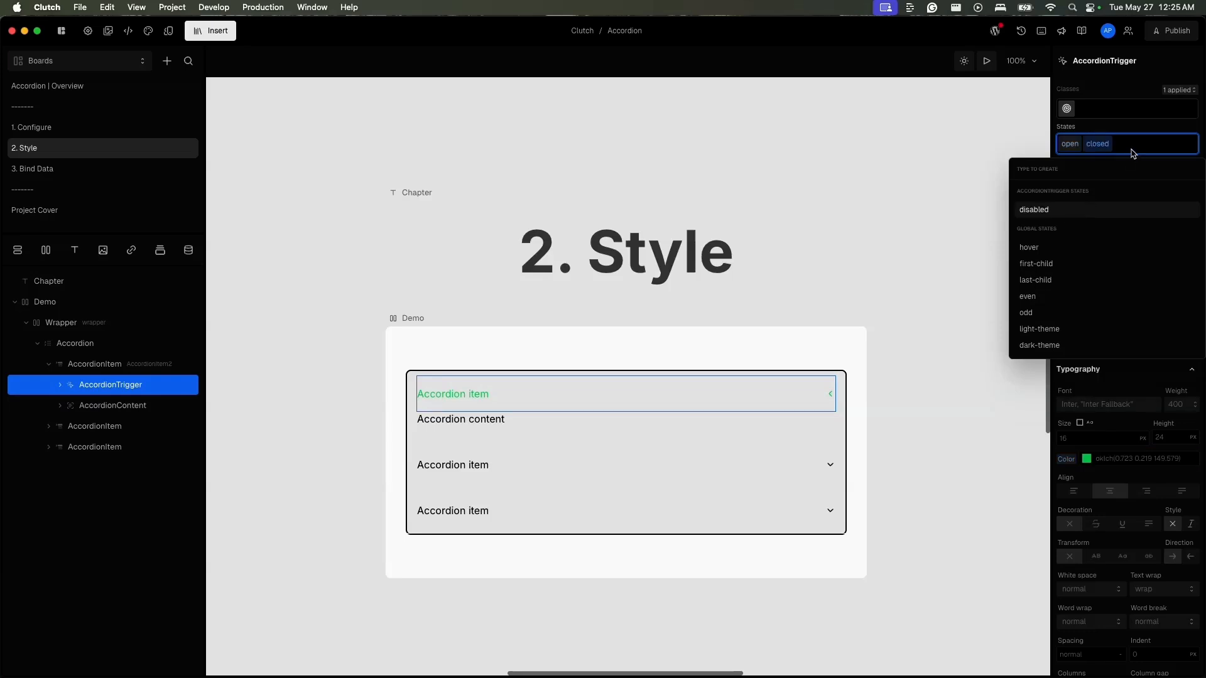
{"action": "key", "text": "Escape"}
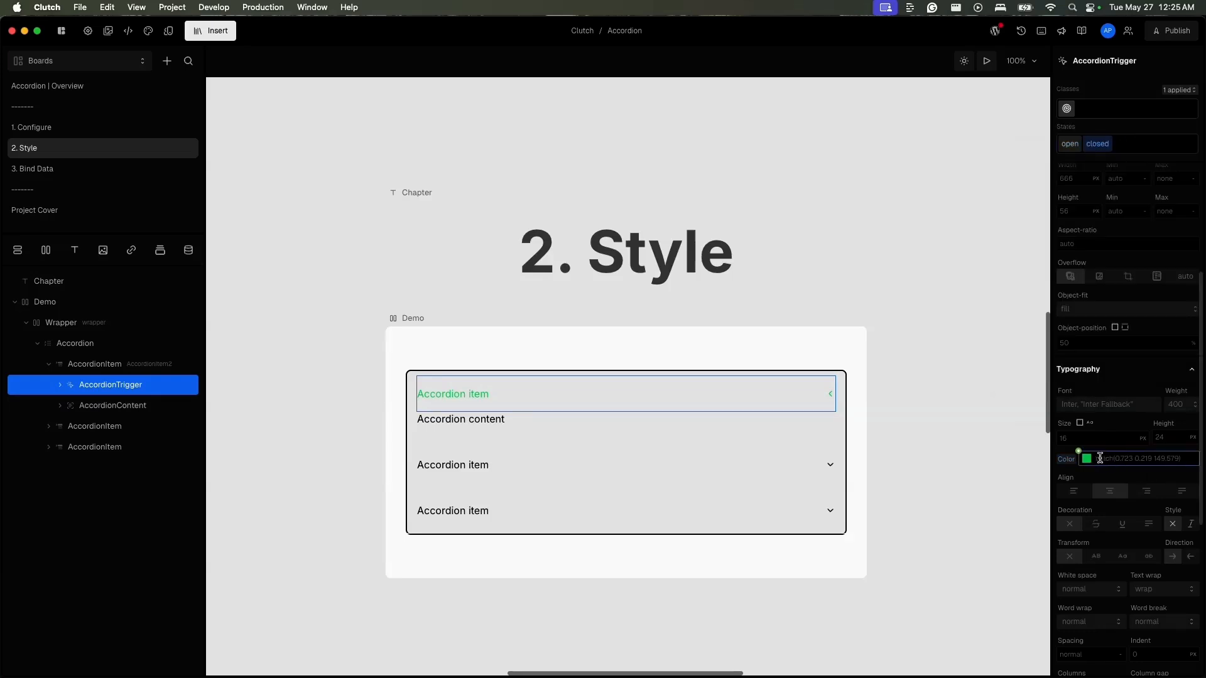
{"action": "left_click", "coordinate": [1077, 454]}
{"action": "type", "text": "red"}
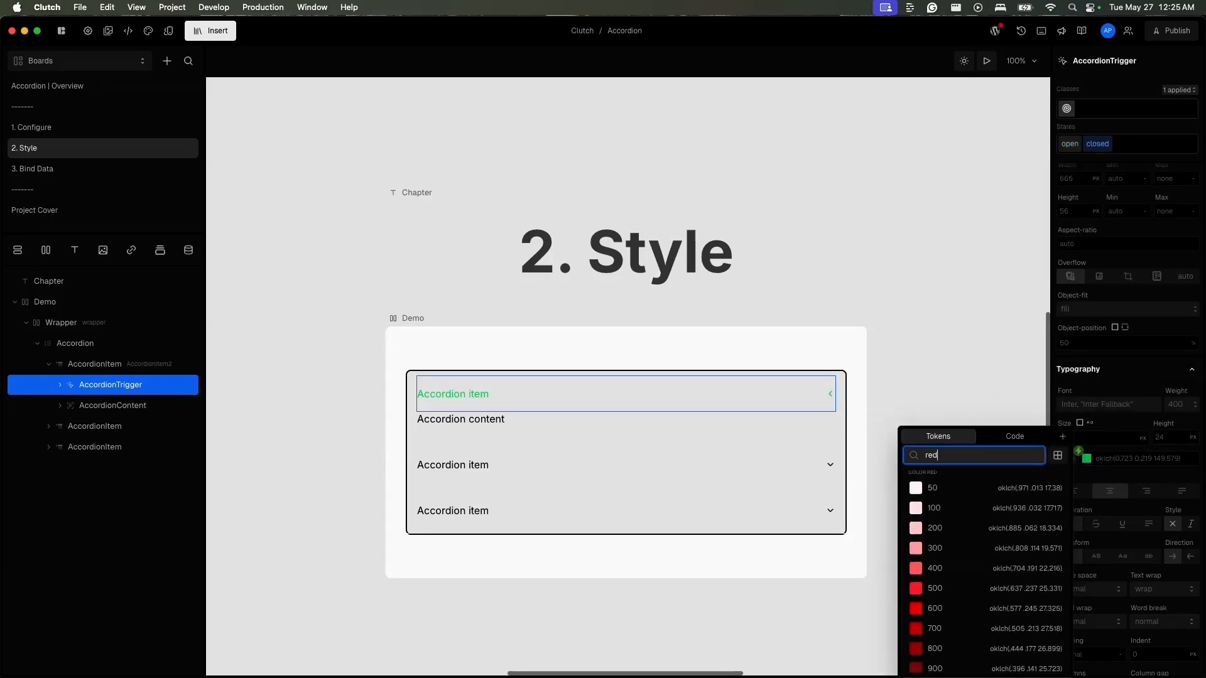
{"action": "left_click", "coordinate": [962, 606]}
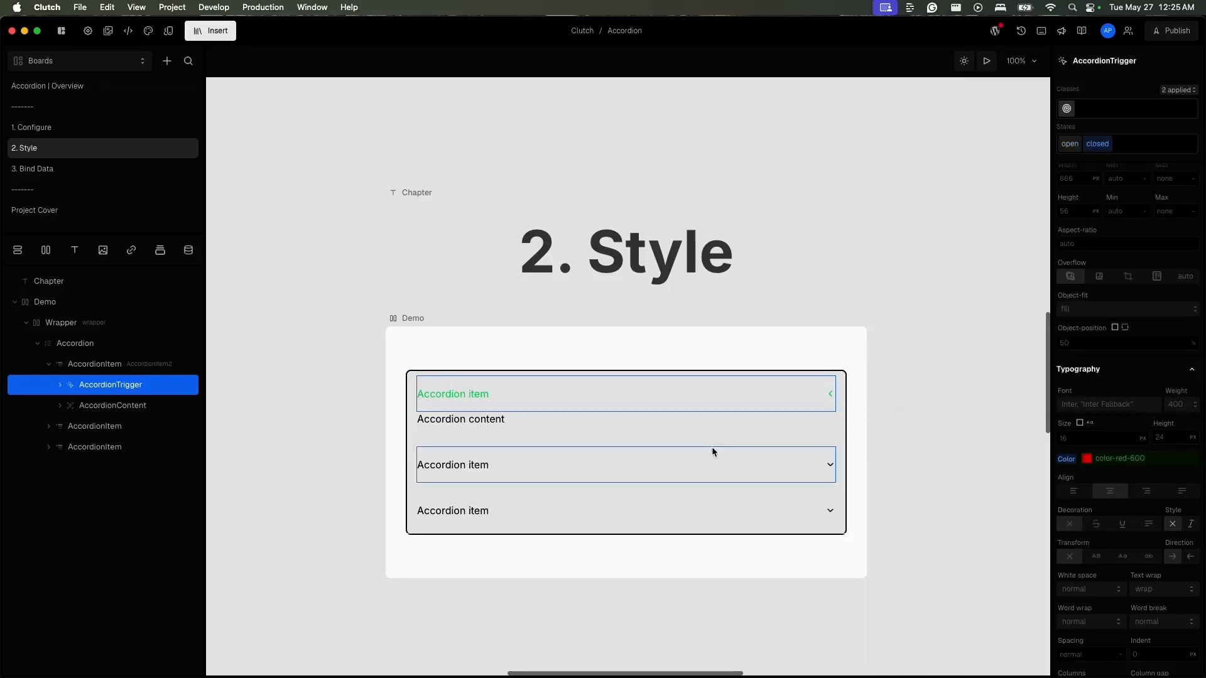
- Preview the accordion and alternate between opening the first and second items to check the trigger's state colours
{"action": "left_click", "coordinate": [987, 61]}
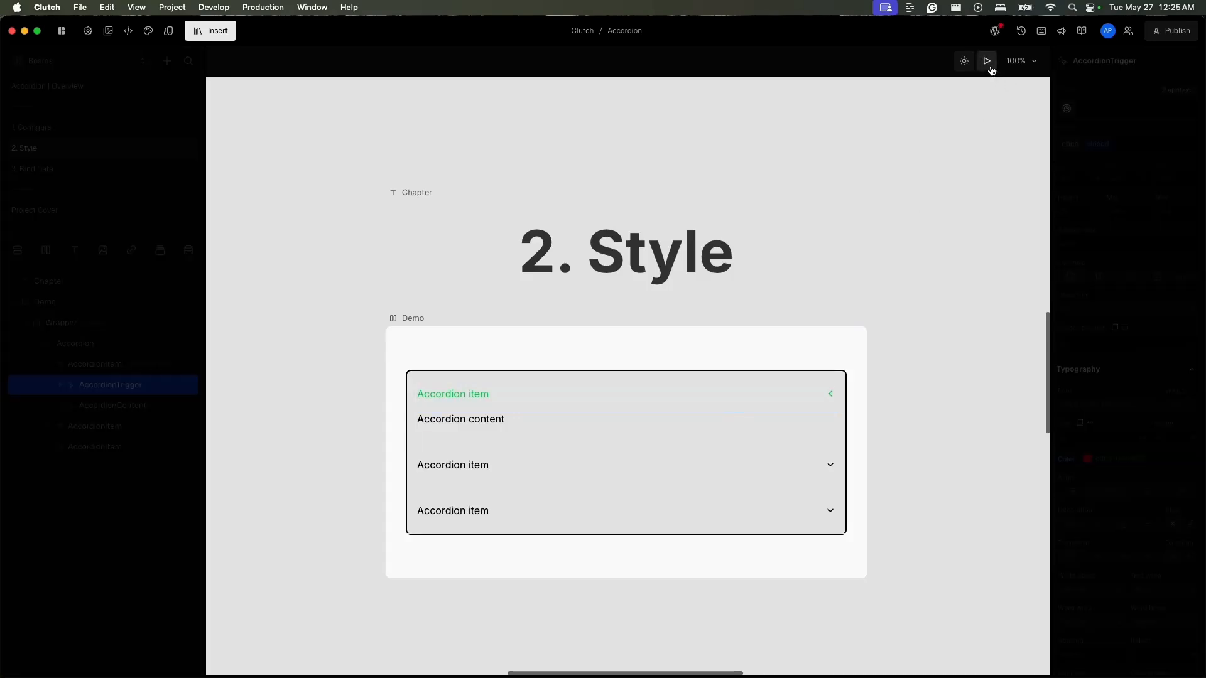
{"action": "left_click", "coordinate": [593, 465]}
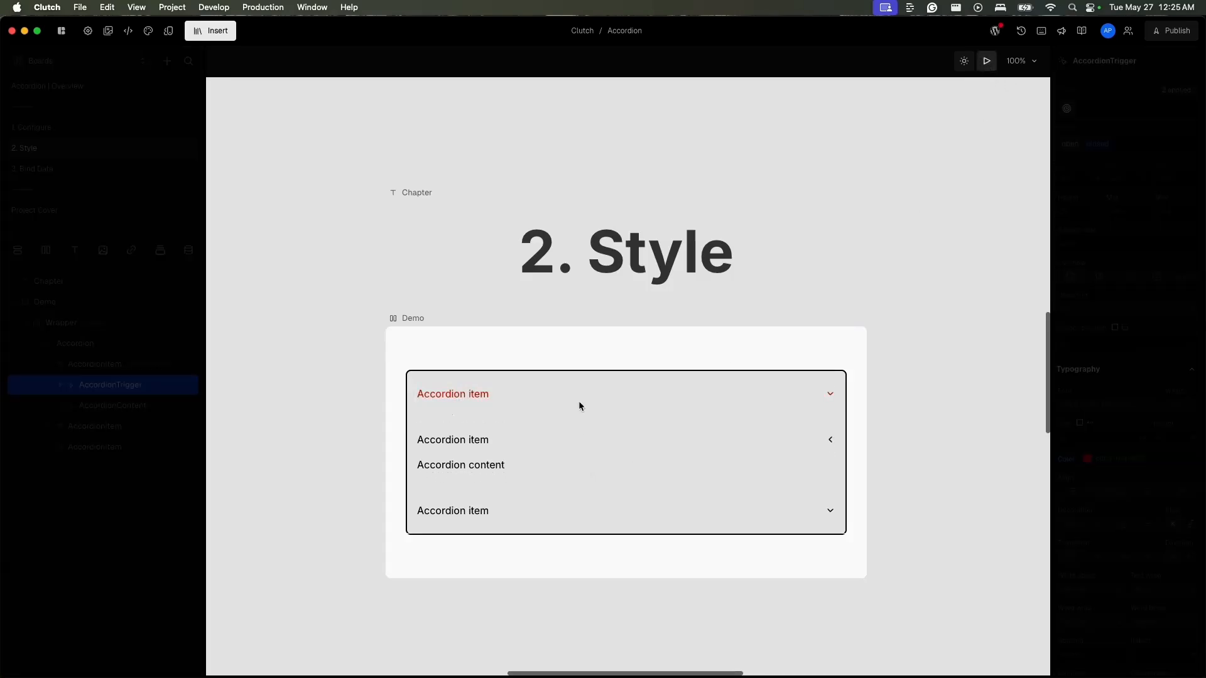
{"action": "left_click", "coordinate": [579, 400]}
{"action": "left_click", "coordinate": [573, 469]}
{"action": "left_click", "coordinate": [564, 395]}
{"action": "left_click", "coordinate": [551, 464]}
{"action": "left_click", "coordinate": [561, 390]}
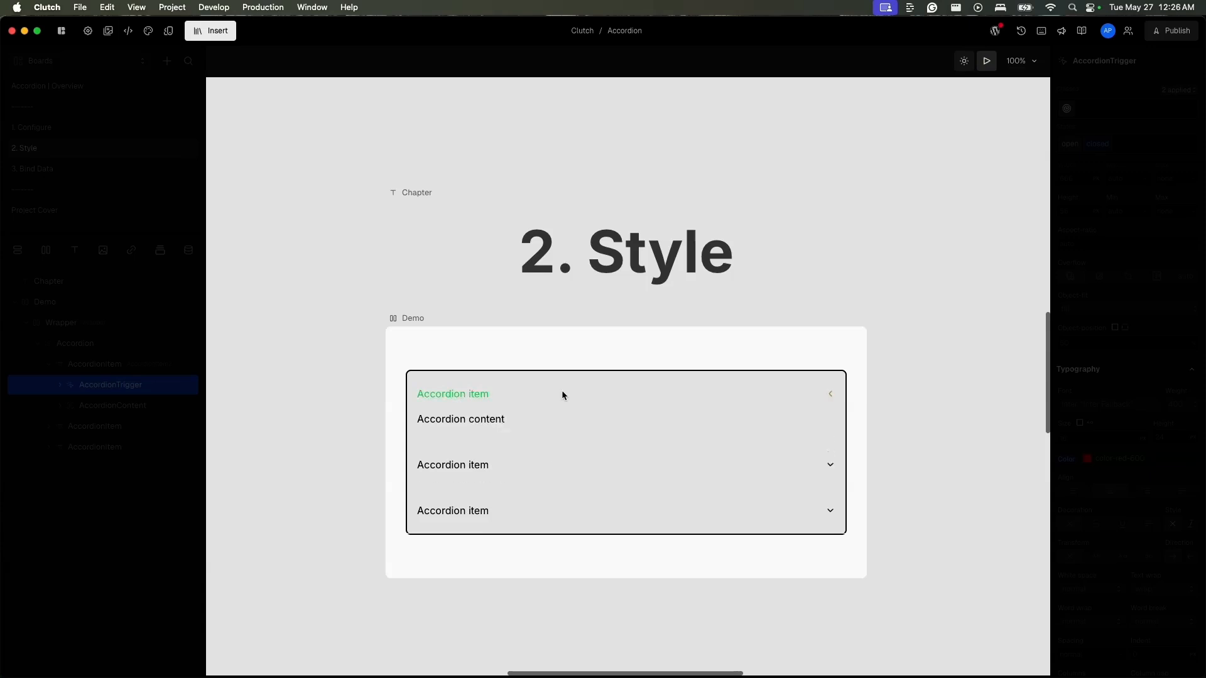
{"action": "left_click", "coordinate": [556, 454]}
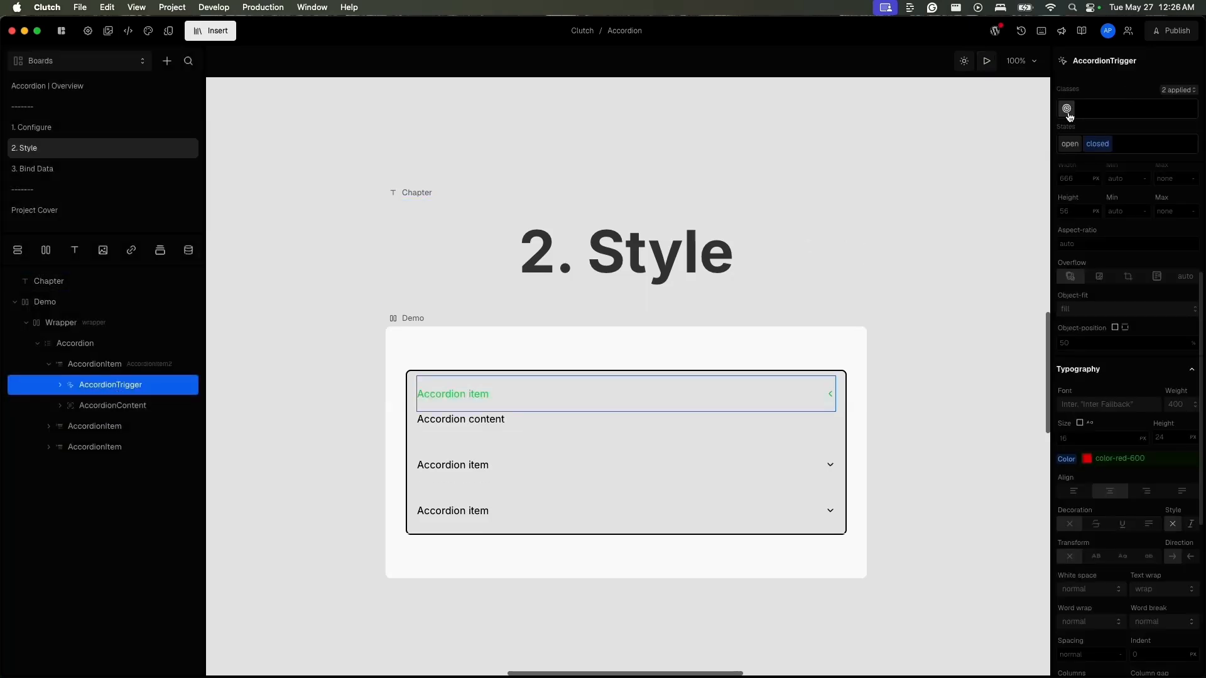
- Convert the first AccordionTrigger's instance styles to a class
{"action": "left_click", "coordinate": [1067, 112]}
{"action": "left_click", "coordinate": [1056, 307]}
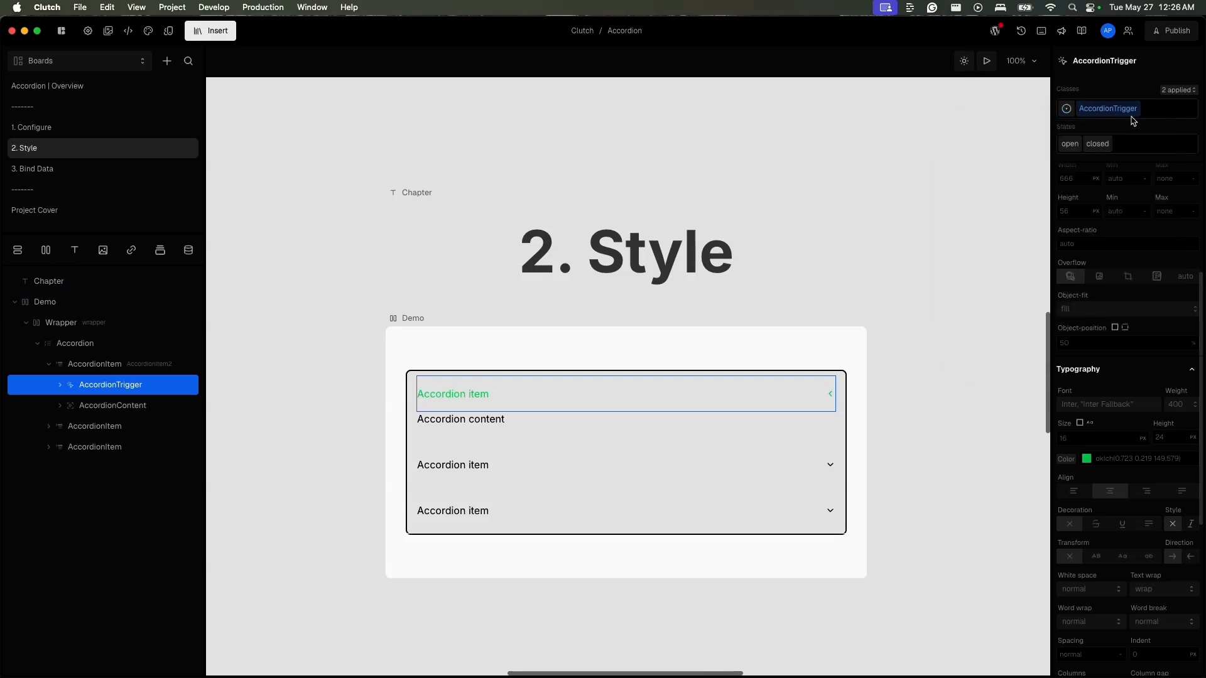
- Apply the AccordionTrigger class to the triggers of the second and third AccordionItems
{"action": "left_click", "coordinate": [79, 429]}
{"action": "left_click", "coordinate": [1102, 113]}
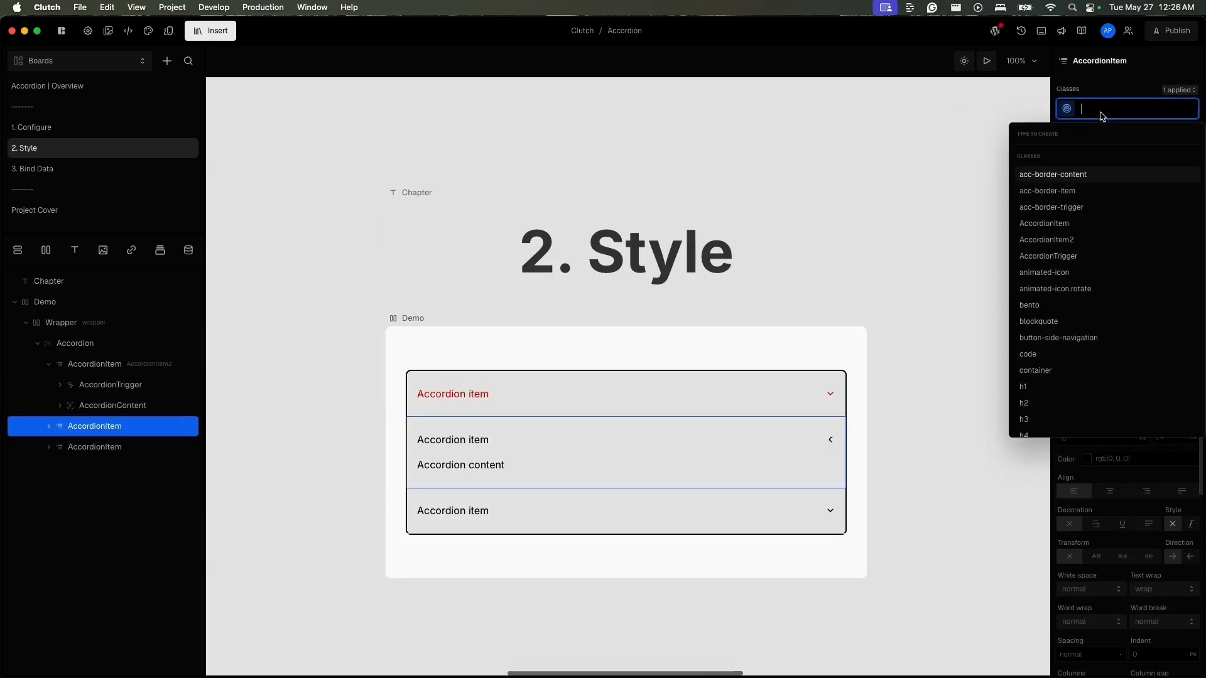
{"action": "key", "text": "Escape"}
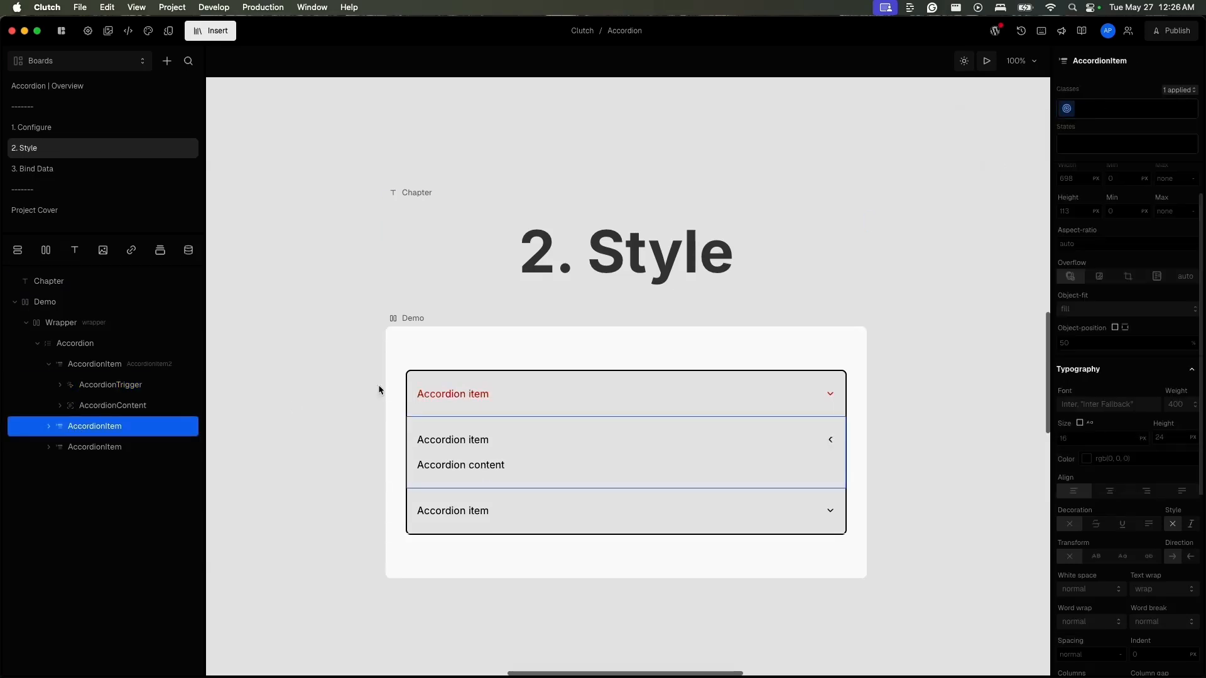
{"action": "left_click", "coordinate": [49, 427]}
{"action": "left_click", "coordinate": [76, 446]}
{"action": "left_click", "coordinate": [1124, 109]}
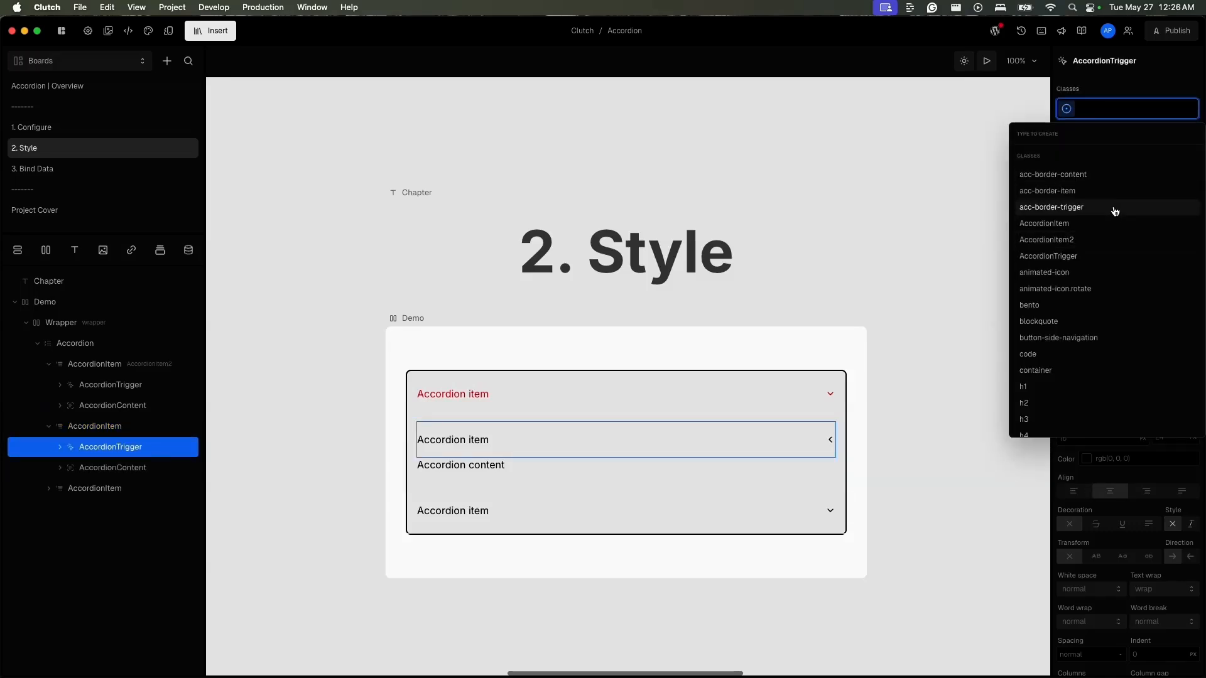
{"action": "left_click", "coordinate": [1085, 258]}
{"action": "left_click", "coordinate": [48, 489]}
{"action": "left_click", "coordinate": [78, 510]}
{"action": "left_click", "coordinate": [1096, 113]}
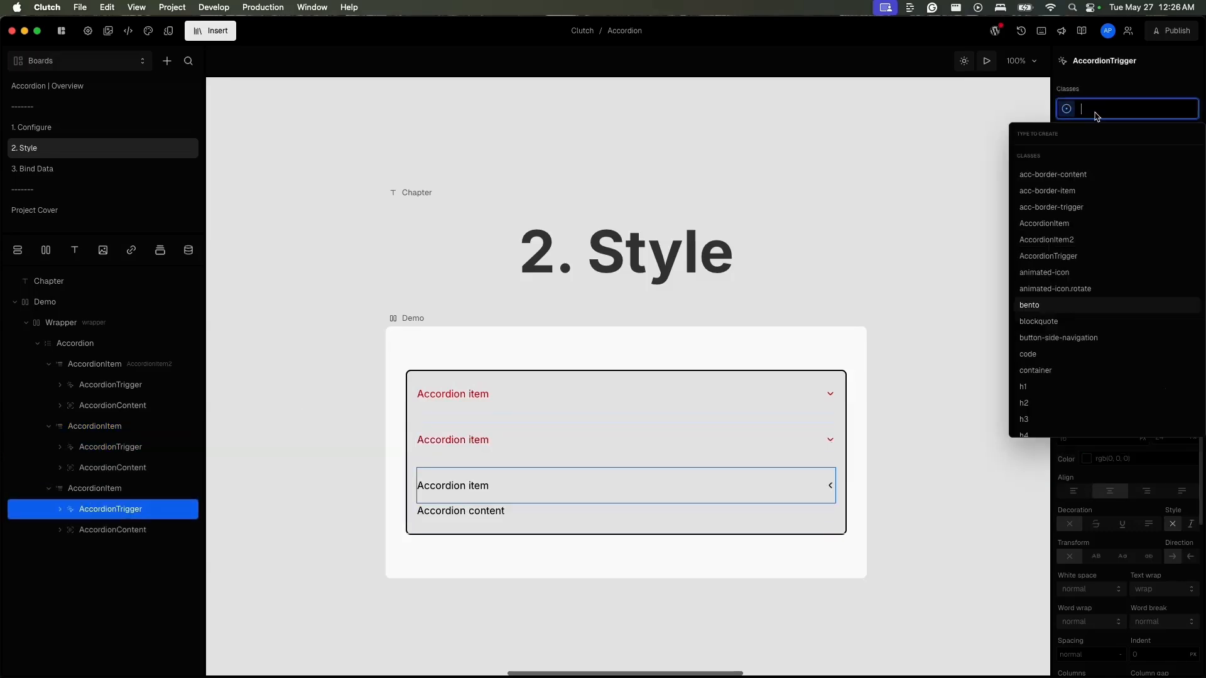
{"action": "left_click", "coordinate": [1078, 261]}
- Preview the accordion and open all three items in turn to check the open and closed colours on every trigger
{"action": "left_click", "coordinate": [987, 62]}
{"action": "left_click", "coordinate": [642, 400]}
{"action": "left_click", "coordinate": [615, 489]}
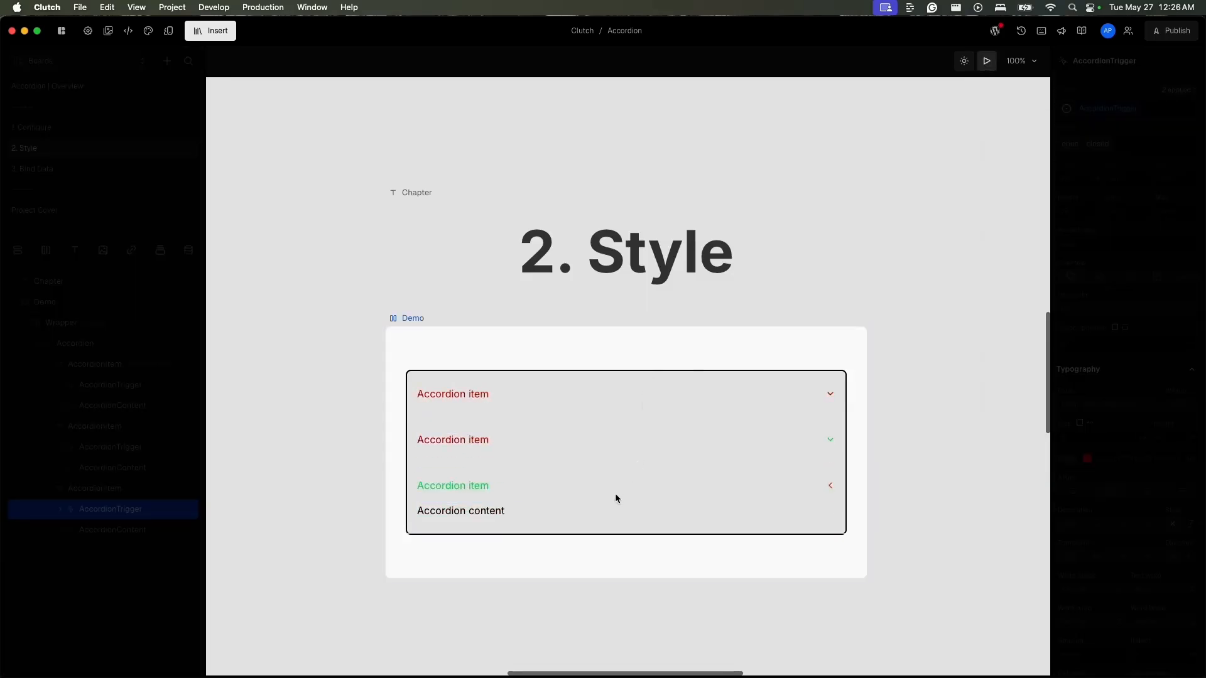
{"action": "left_click", "coordinate": [607, 450]}
{"action": "left_click", "coordinate": [601, 408]}
{"action": "left_click", "coordinate": [575, 470]}
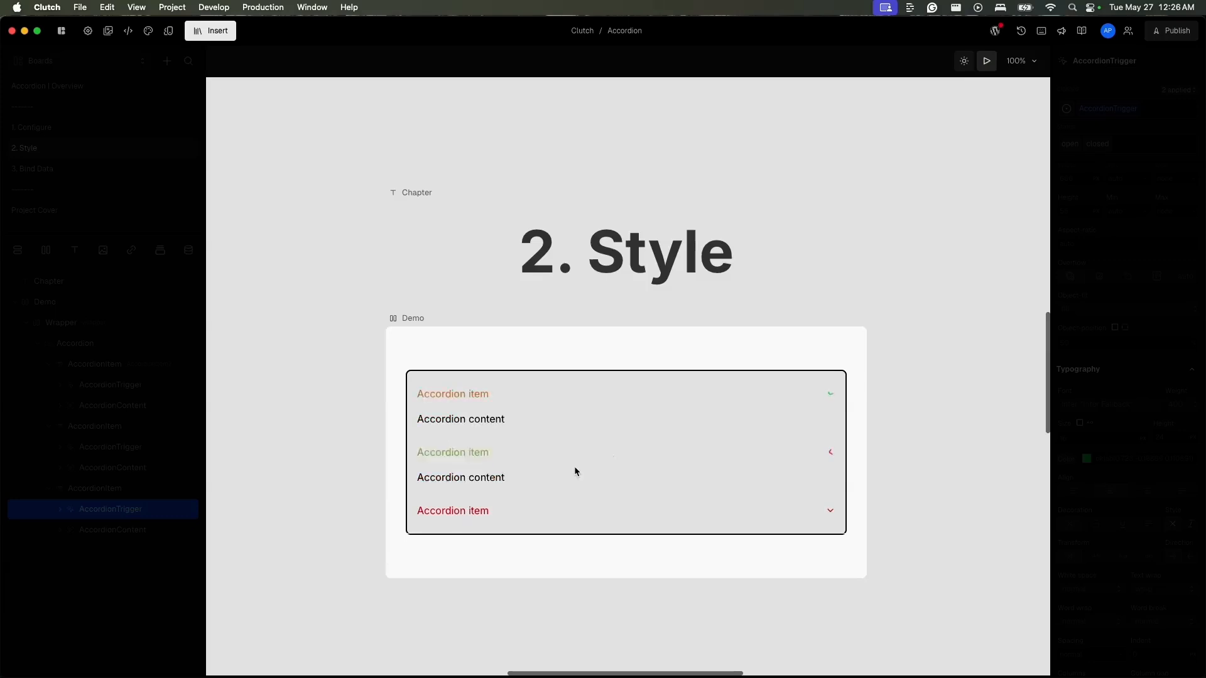
{"action": "left_click", "coordinate": [571, 493]}
{"action": "left_click", "coordinate": [571, 436]}
{"action": "left_click", "coordinate": [569, 392]}
{"action": "left_click", "coordinate": [551, 451]}
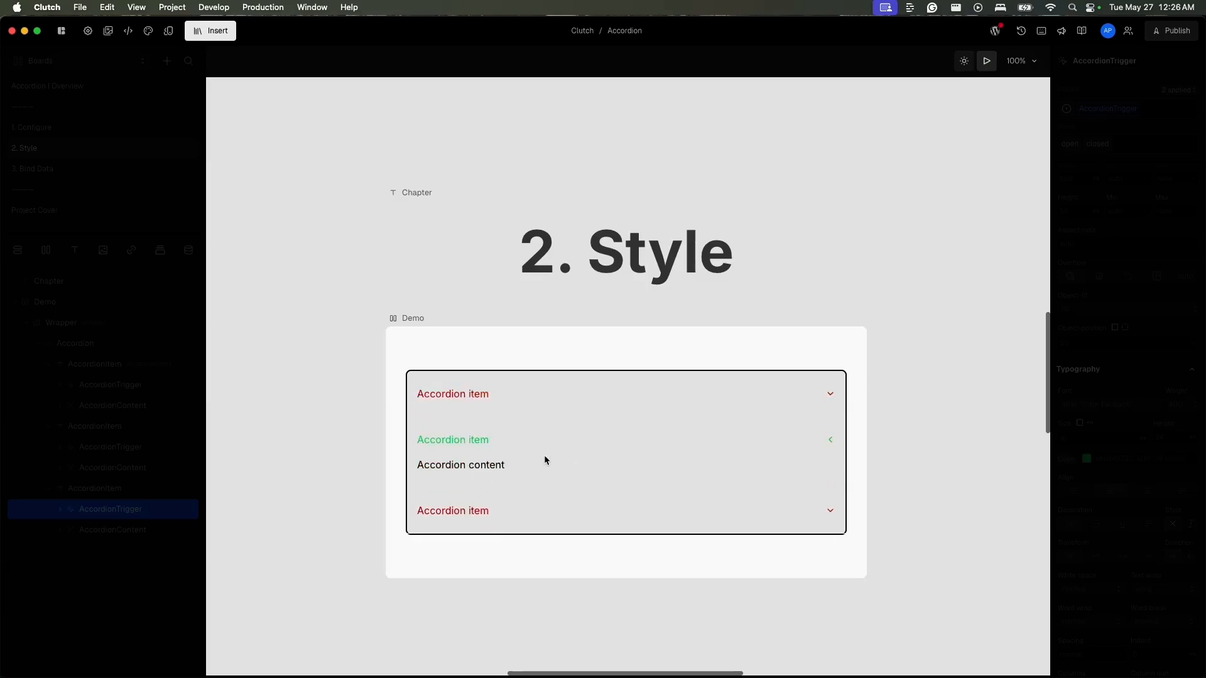
{"action": "left_click", "coordinate": [507, 496]}
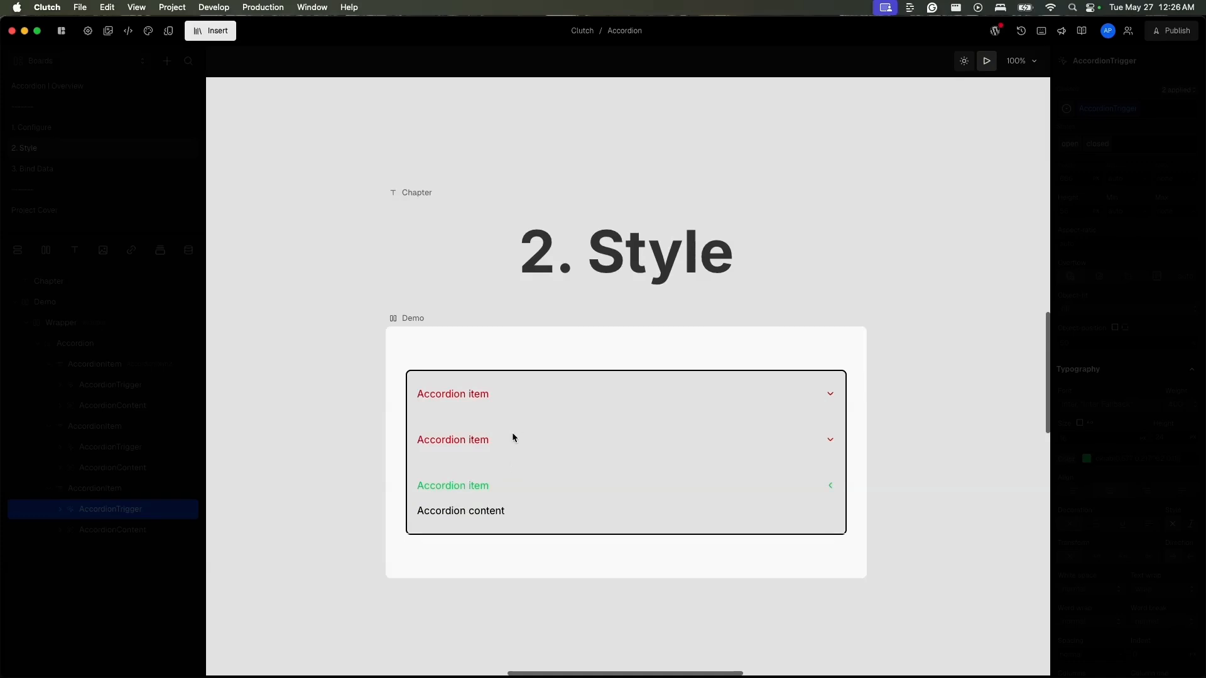
{"action": "left_click", "coordinate": [507, 400]}
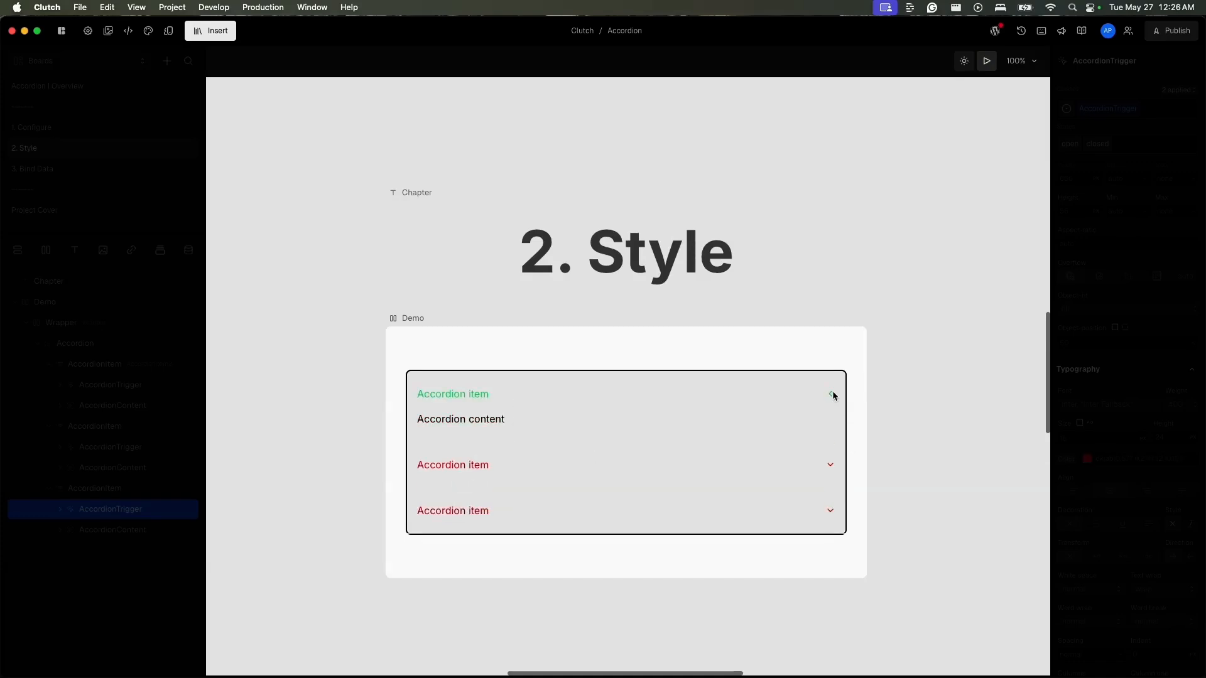
{"action": "left_click", "coordinate": [986, 61]}
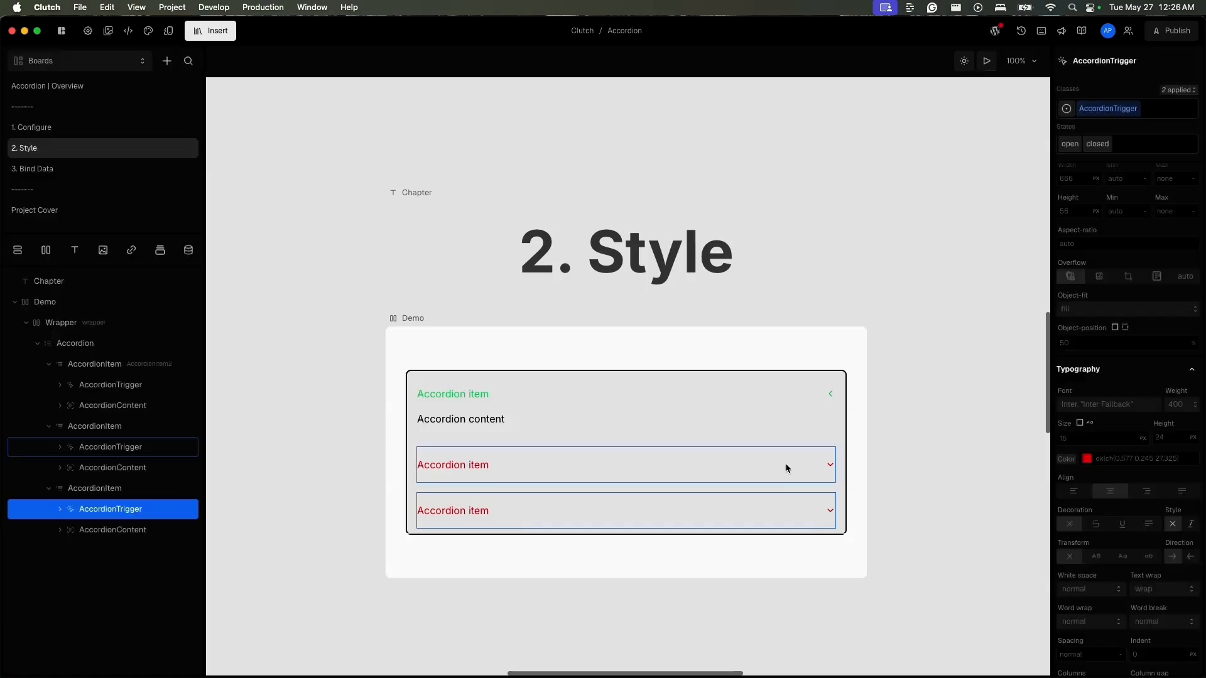
- Examine the first AccordionTrigger's available states and the animated-icon and rotate classes on its ChevronDown, including the rotate class's open state
{"action": "left_click", "coordinate": [832, 397]}
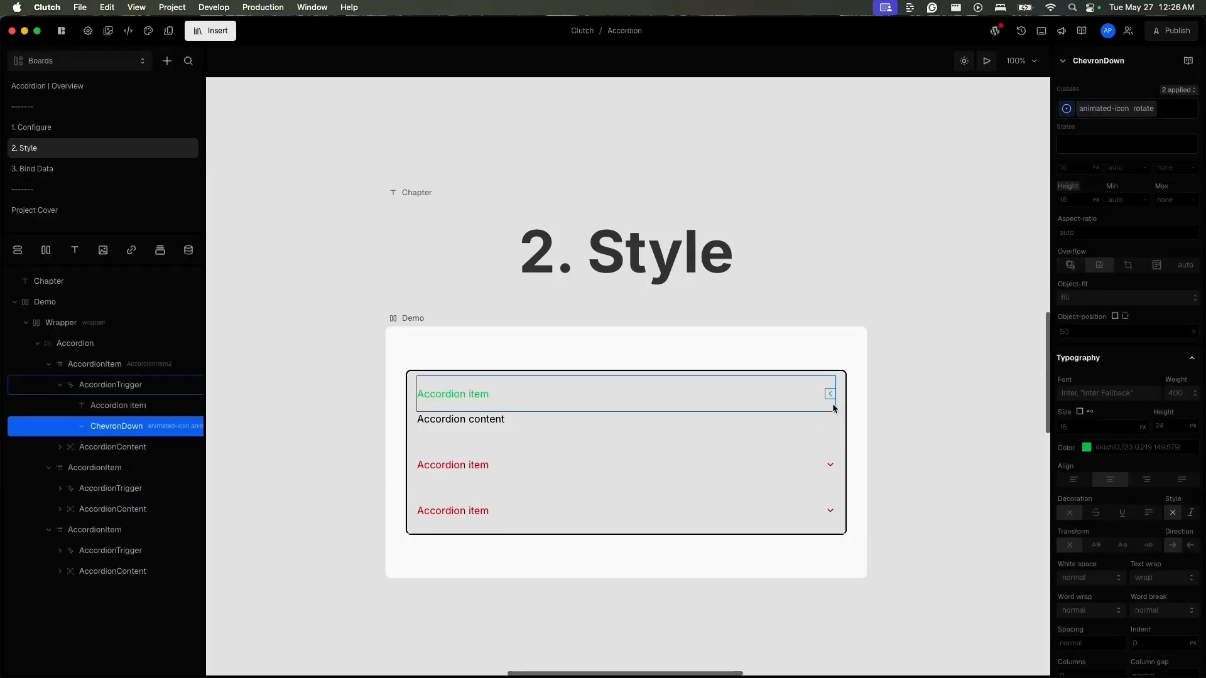
{"action": "left_click", "coordinate": [140, 385]}
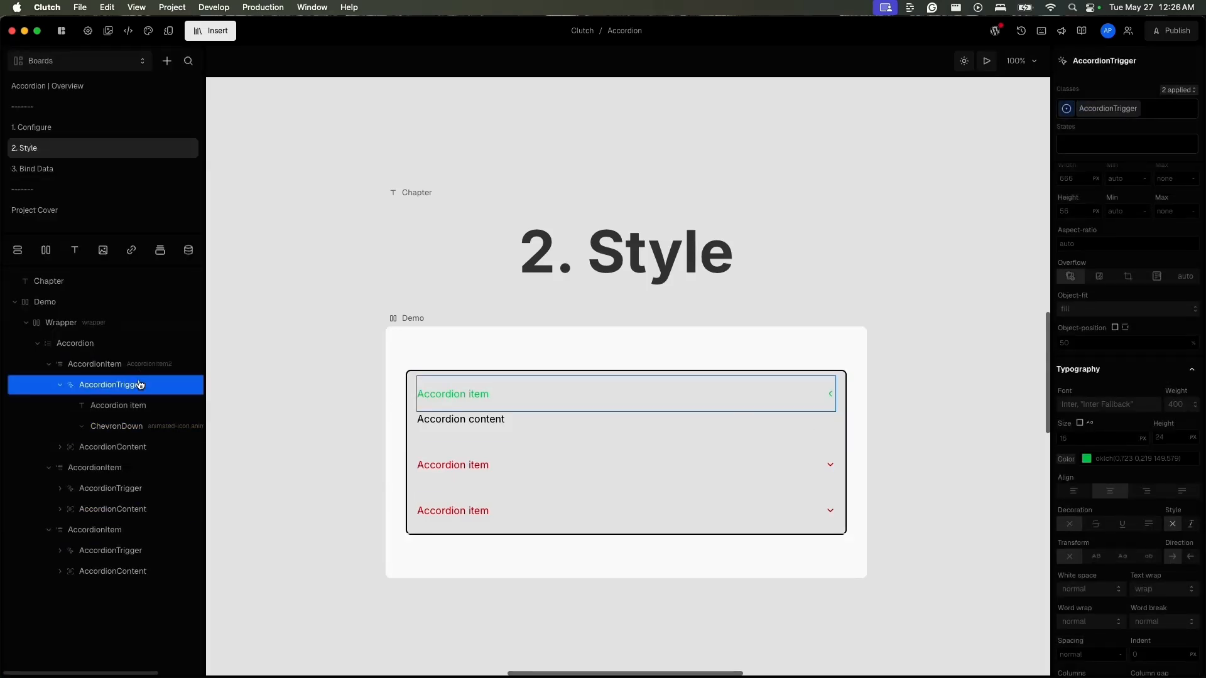
{"action": "left_click", "coordinate": [1114, 148]}
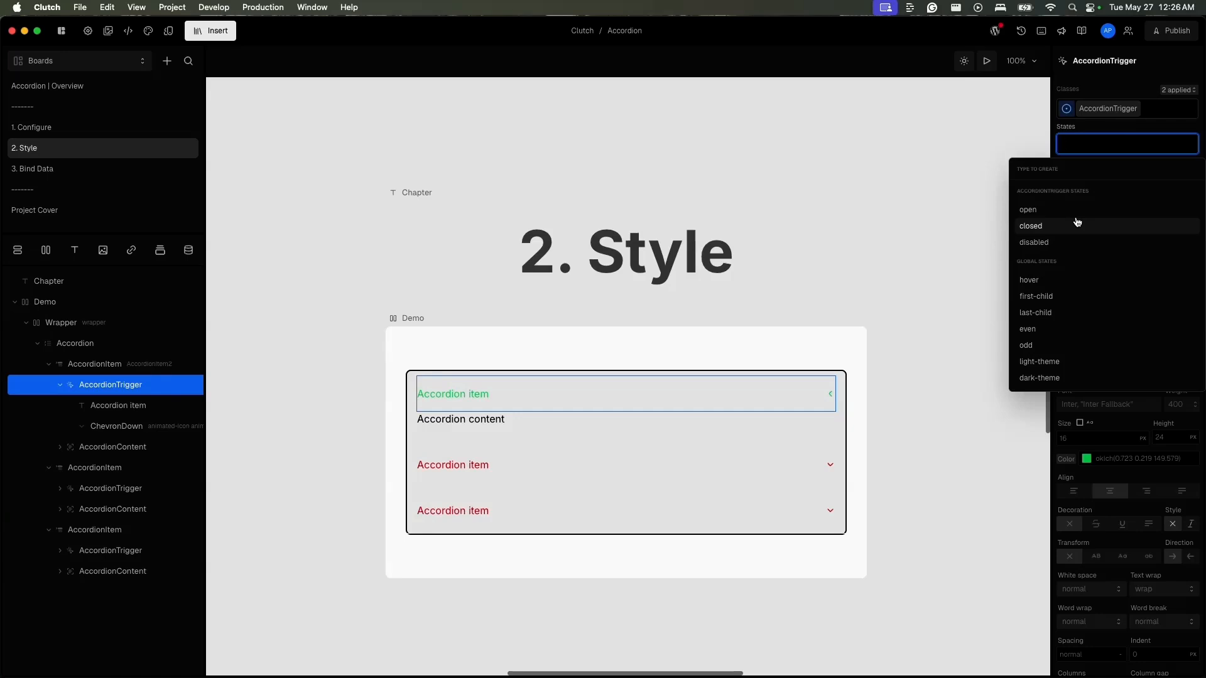
{"action": "left_click", "coordinate": [131, 428]}
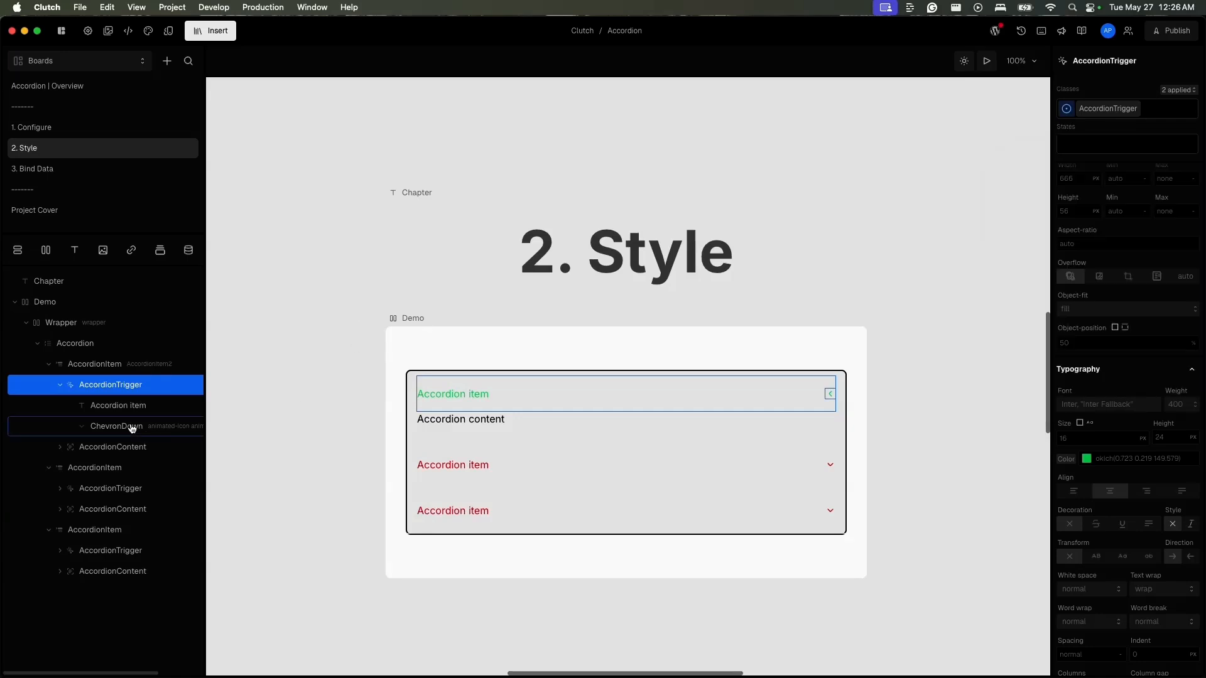
{"action": "left_click", "coordinate": [132, 428]}
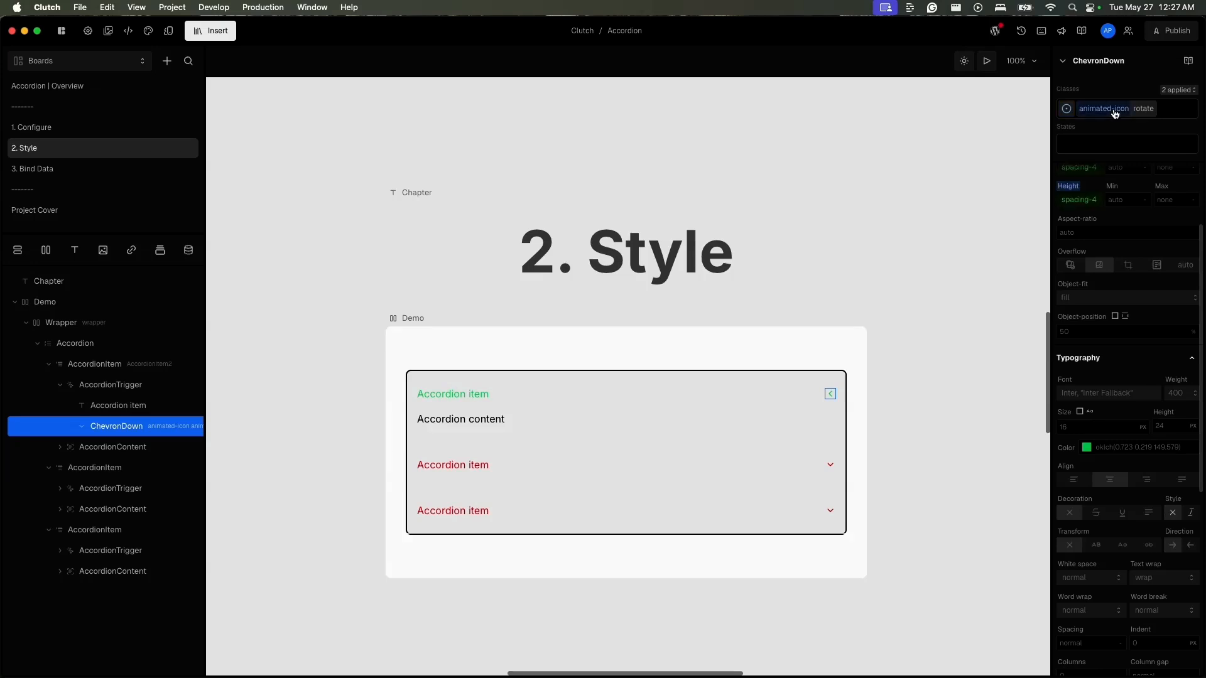
{"action": "mouse_move", "coordinate": [1124, 112]}
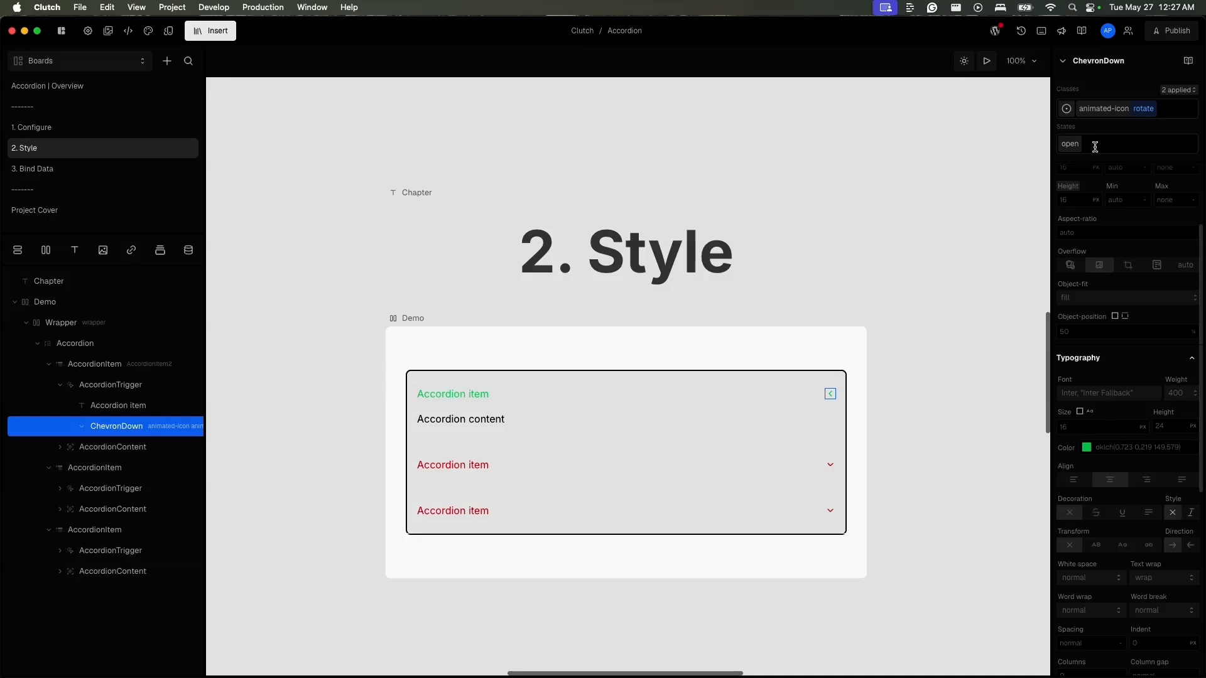
{"action": "left_click", "coordinate": [1072, 145]}
{"action": "mouse_move", "coordinate": [1078, 150]}
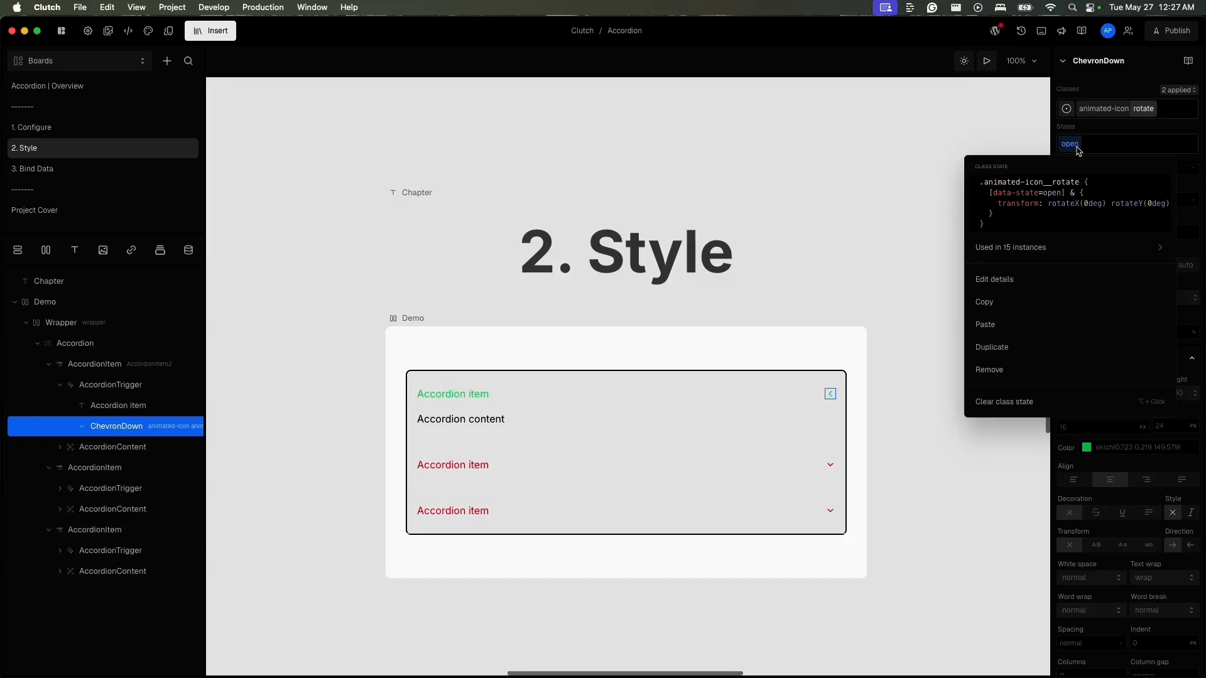
{"action": "left_click", "coordinate": [153, 393]}
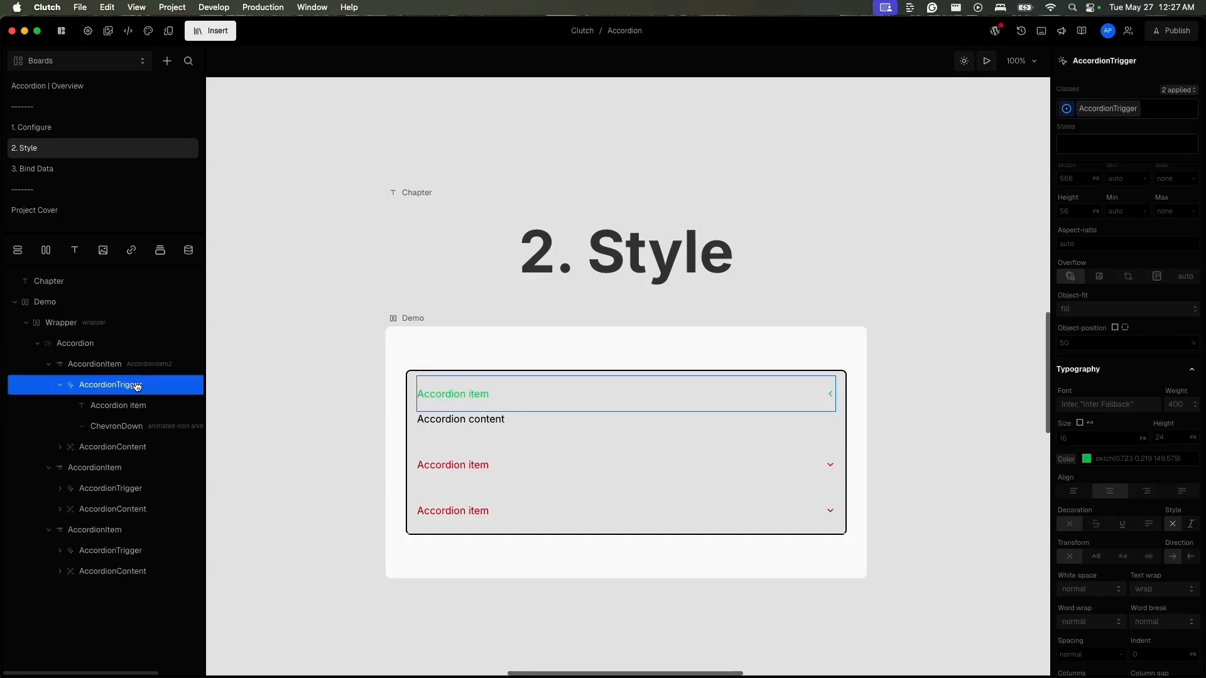
- Set the Z rotation in the open state of the ChevronDown's rotate class to 180 degrees
{"action": "left_click", "coordinate": [129, 425]}
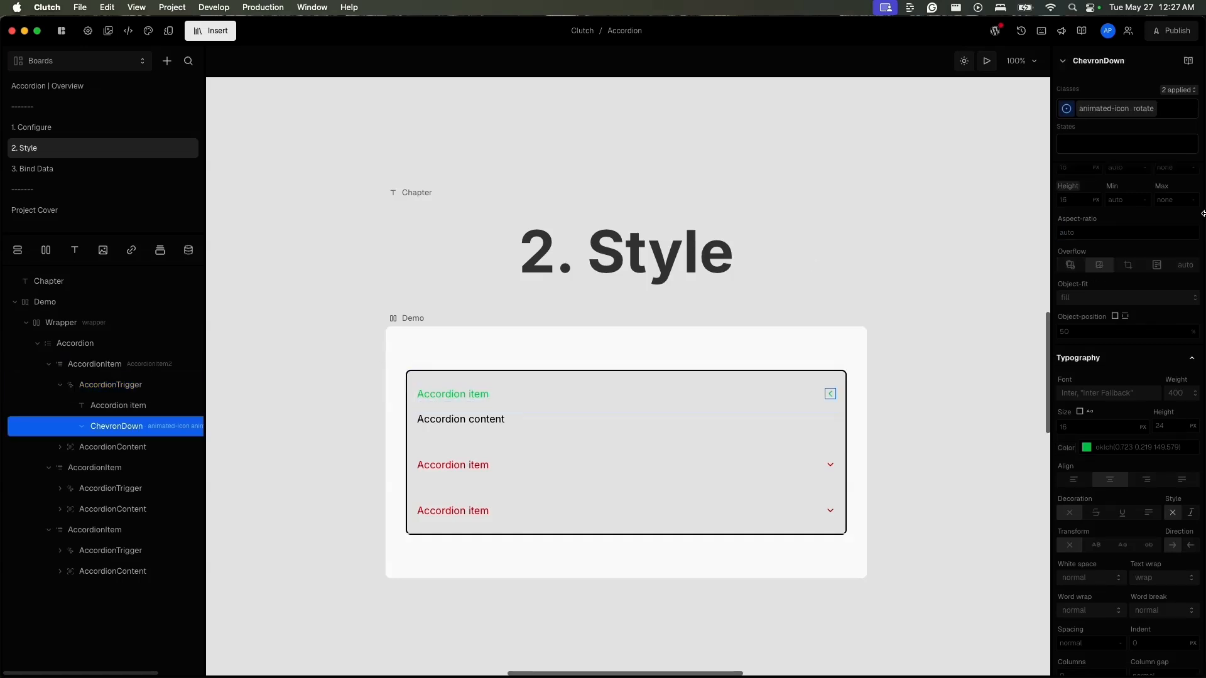
{"action": "left_click", "coordinate": [1145, 108]}
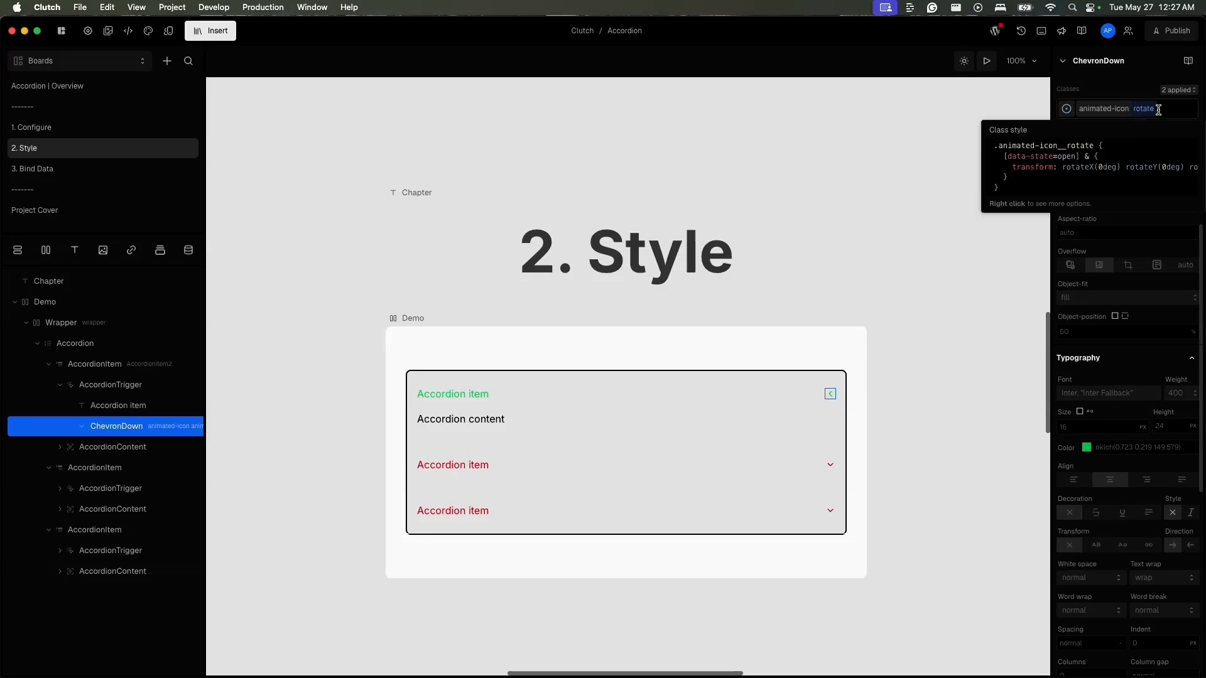
{"action": "left_click", "coordinate": [1168, 109]}
{"action": "left_click", "coordinate": [1104, 82]}
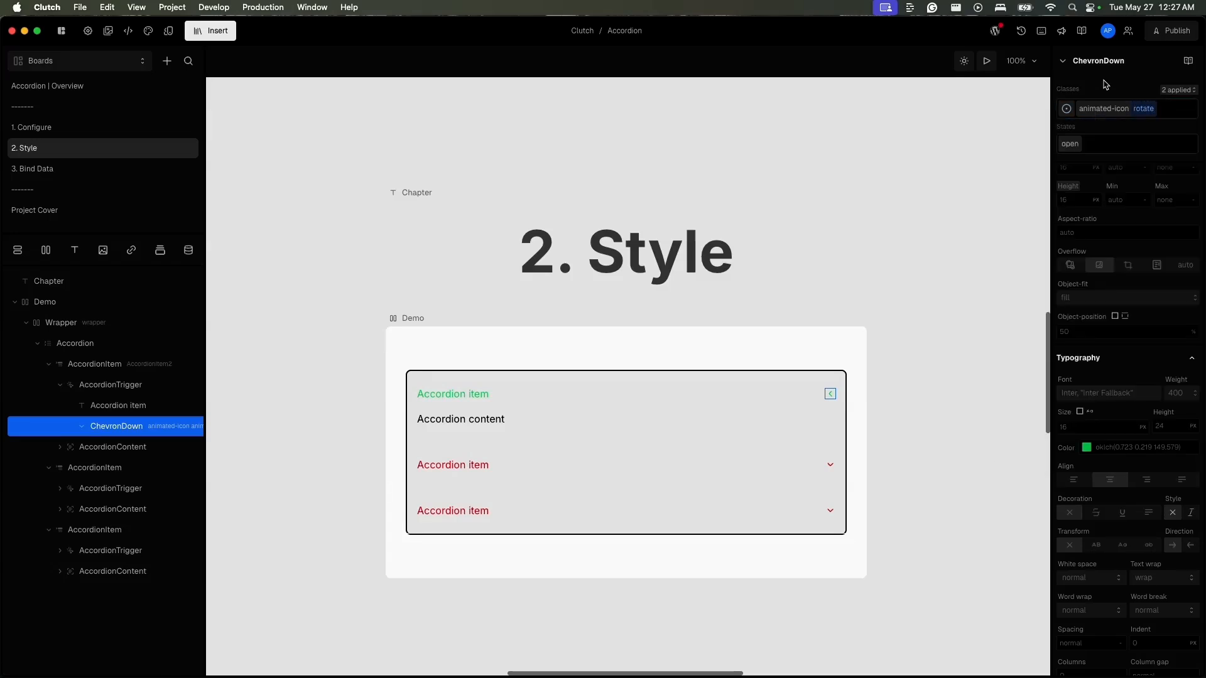
{"action": "left_click", "coordinate": [1076, 147]}
{"action": "scroll", "coordinate": [1173, 465], "scroll_direction": "down", "scroll_amount": 7}
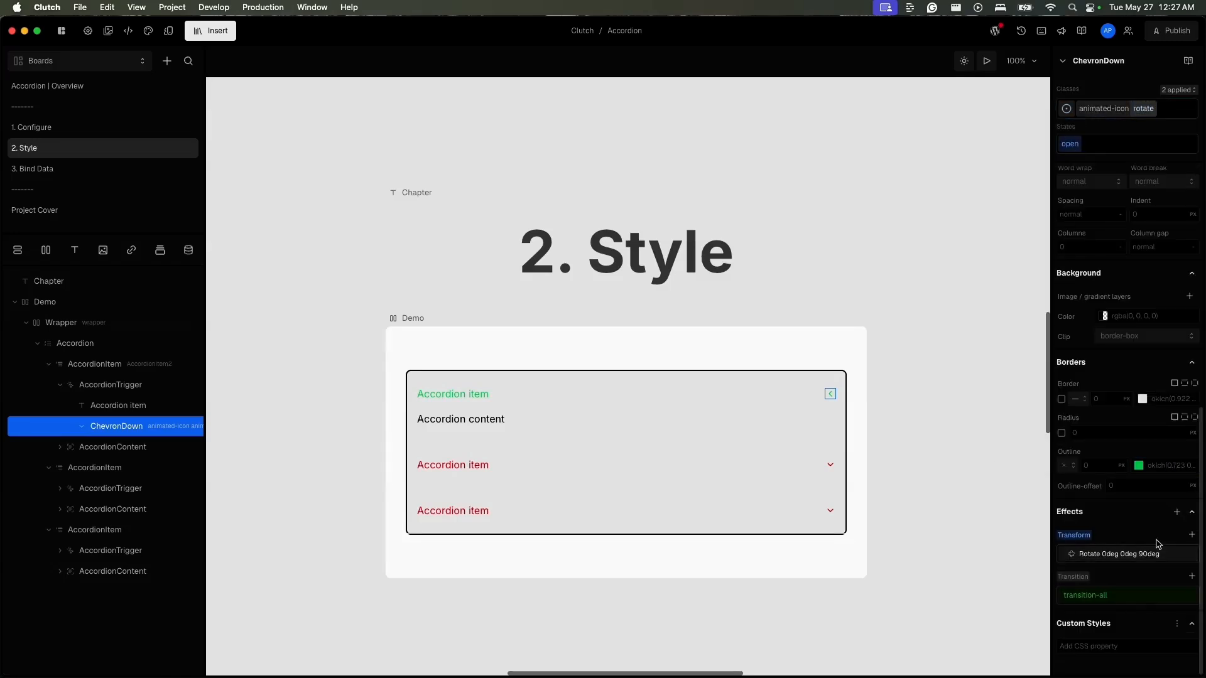
{"action": "left_click", "coordinate": [1117, 554]}
{"action": "left_click", "coordinate": [1016, 607]}
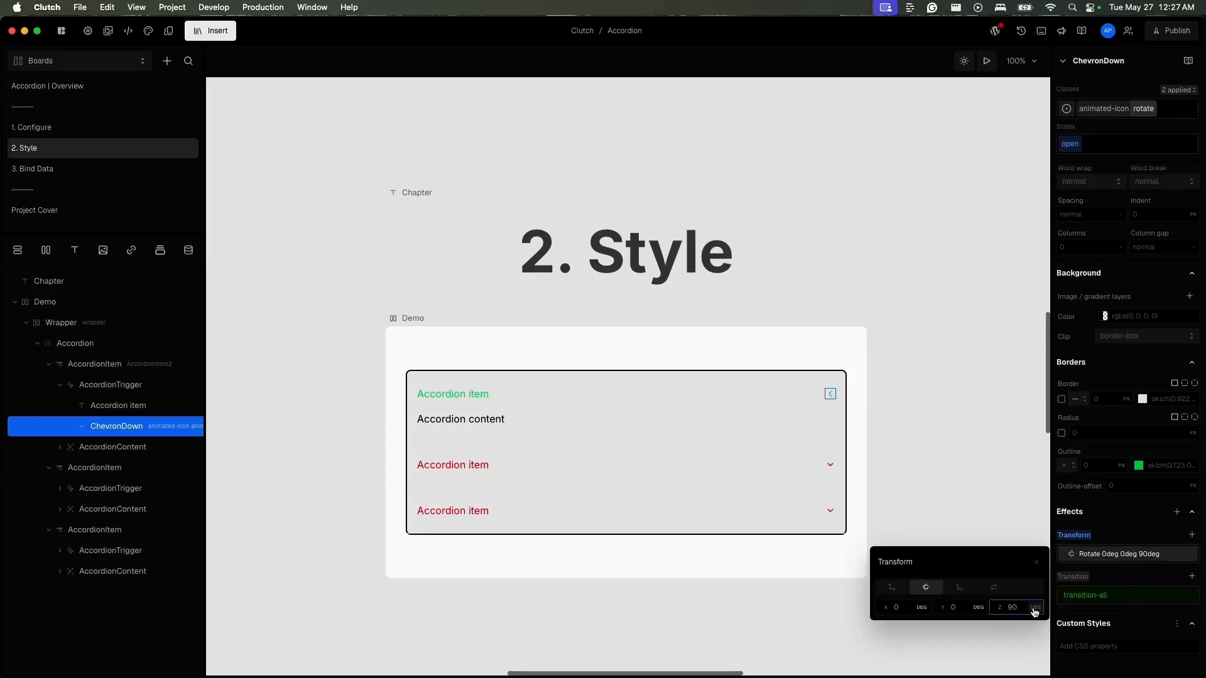
{"action": "double_click", "coordinate": [1019, 609]}
{"action": "type", "text": "180"}
{"action": "key", "text": "Return"}
{"action": "key", "text": "Escape"}
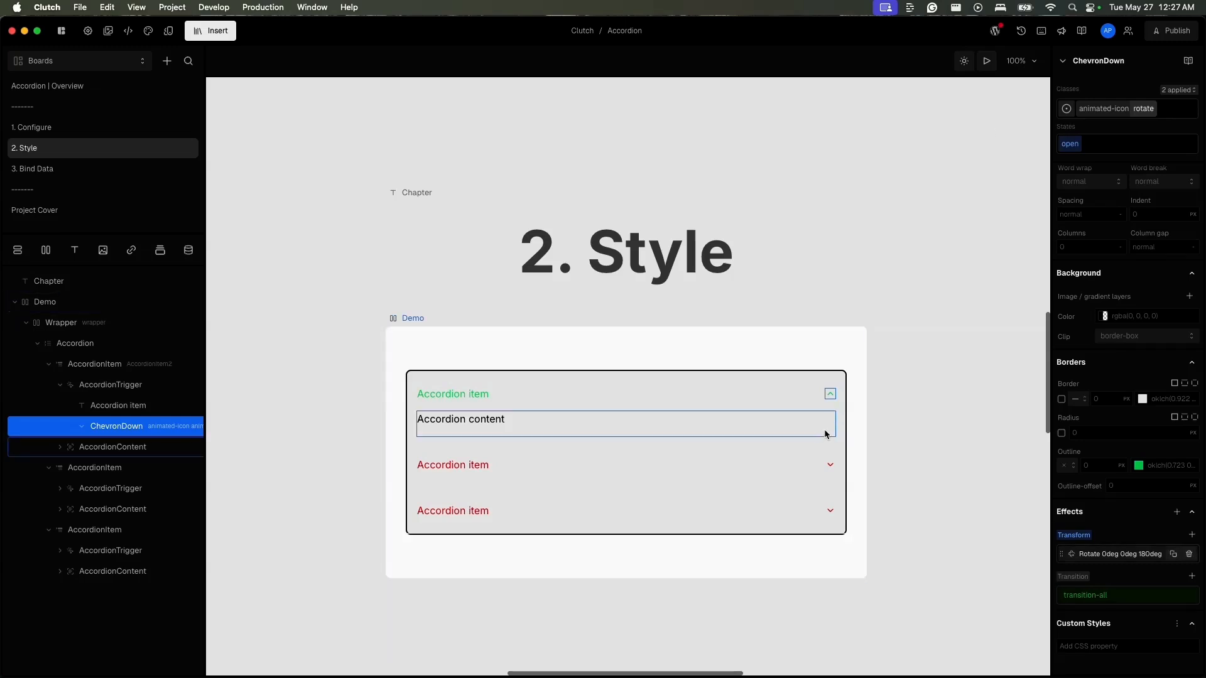
- Preview the accordion and switch between its items to check the chevron's rotation
{"action": "left_click", "coordinate": [986, 62]}
{"action": "left_click", "coordinate": [791, 466]}
{"action": "left_click", "coordinate": [785, 492]}
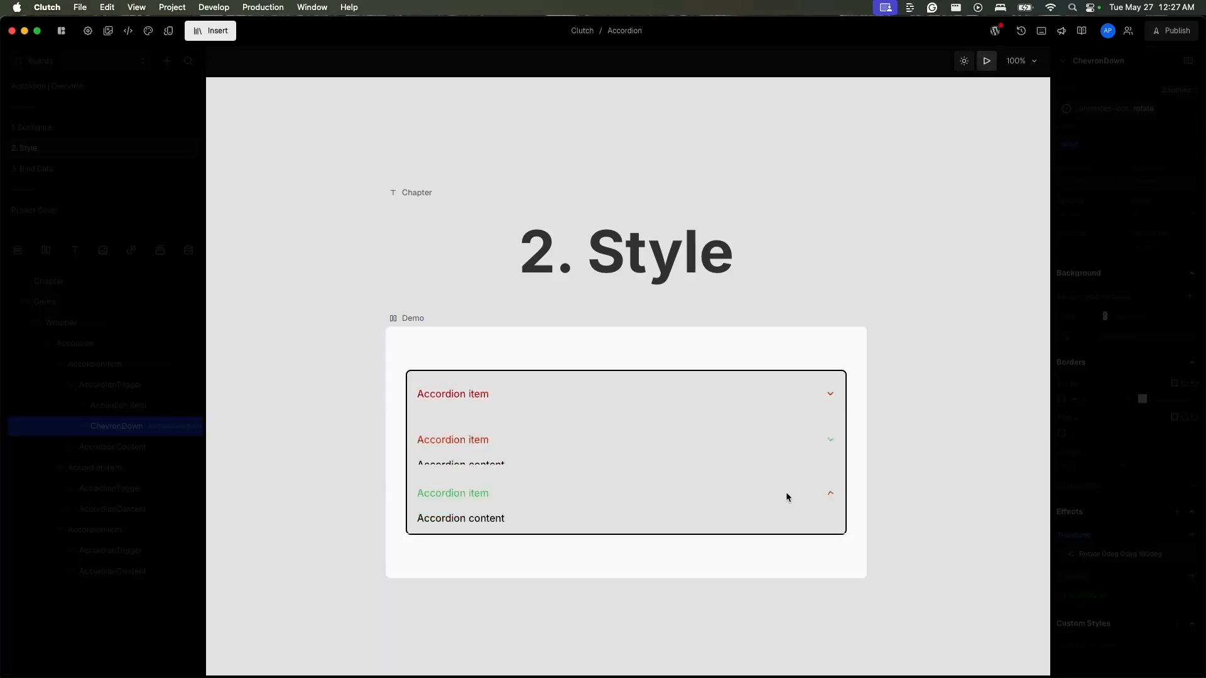
{"action": "left_click", "coordinate": [781, 454]}
{"action": "left_click", "coordinate": [782, 404]}
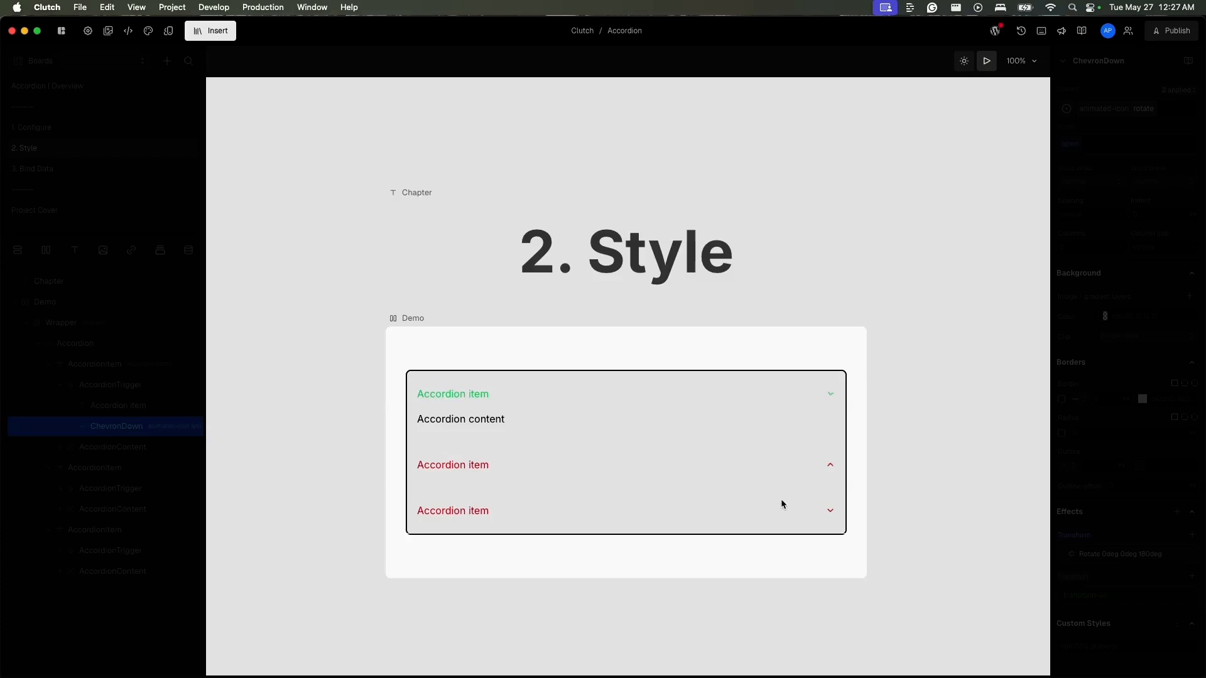
- Open the other accordion items and return to the first one in the preview to compare the chevrons' open and closed rotation
{"action": "left_click", "coordinate": [781, 500]}
{"action": "left_click", "coordinate": [781, 441]}
{"action": "left_click", "coordinate": [781, 391]}
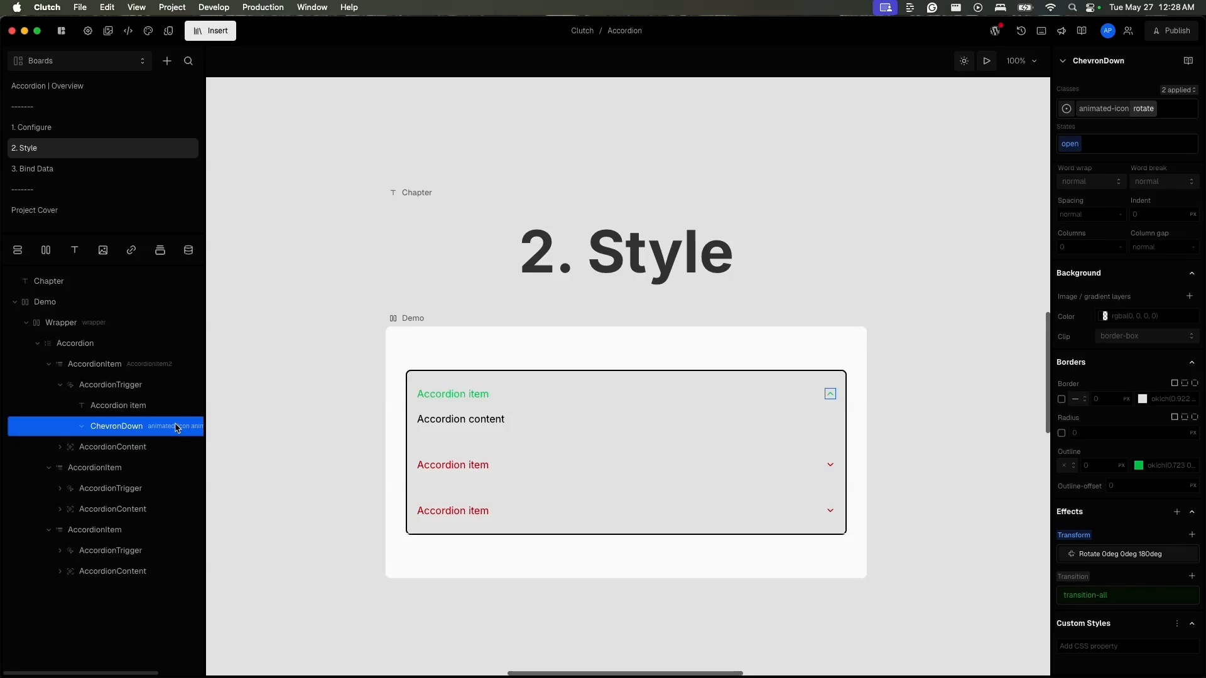
- Open the 3. Bind Data board, reload its Chapter element and bring the Demo accordion into view
{"action": "left_click", "coordinate": [103, 174]}
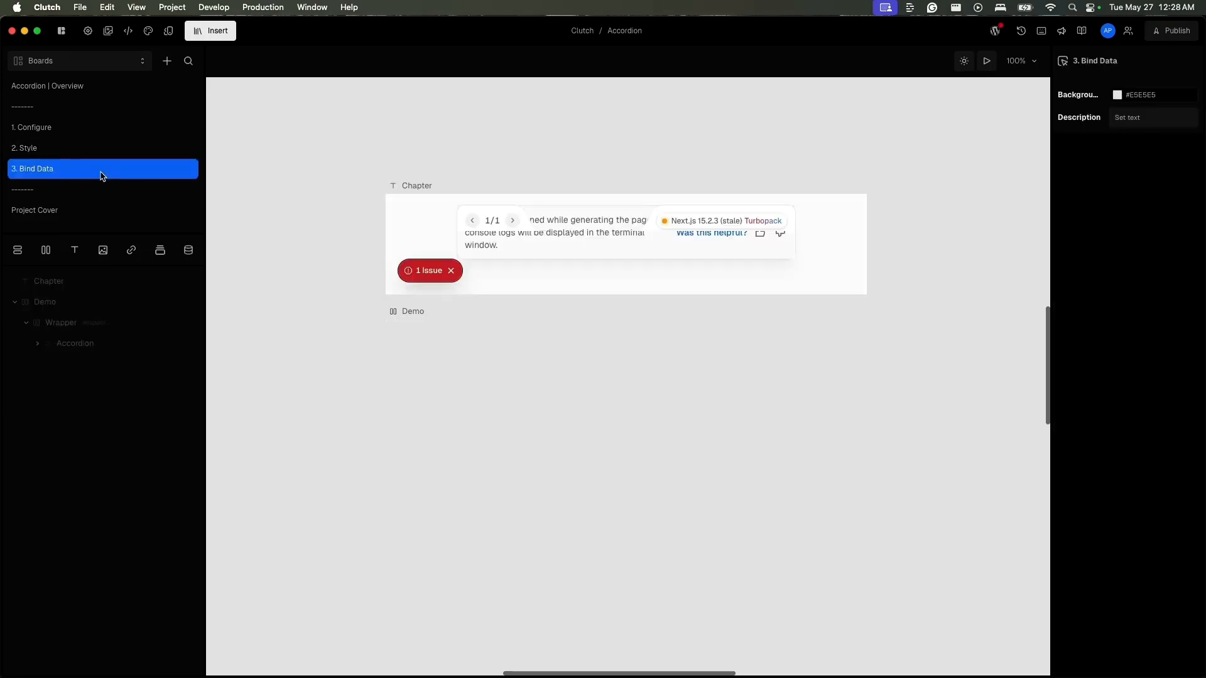
{"action": "left_click", "coordinate": [420, 186]}
{"action": "left_click", "coordinate": [444, 186]}
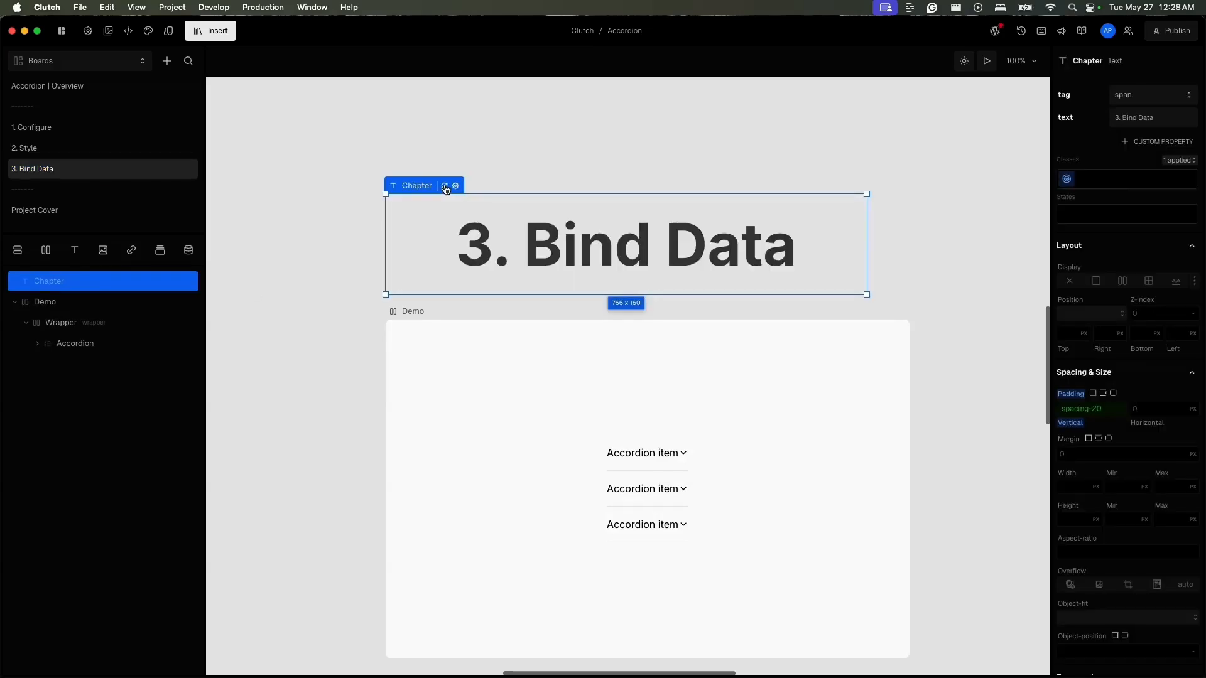
{"action": "scroll", "coordinate": [405, 190], "scroll_direction": "up", "scroll_amount": 1}
{"action": "scroll", "coordinate": [405, 190], "scroll_direction": "right", "scroll_amount": 1}
{"action": "scroll", "coordinate": [396, 201], "scroll_direction": "right", "scroll_amount": 2}
{"action": "scroll", "coordinate": [396, 202], "scroll_direction": "down", "scroll_amount": 5}
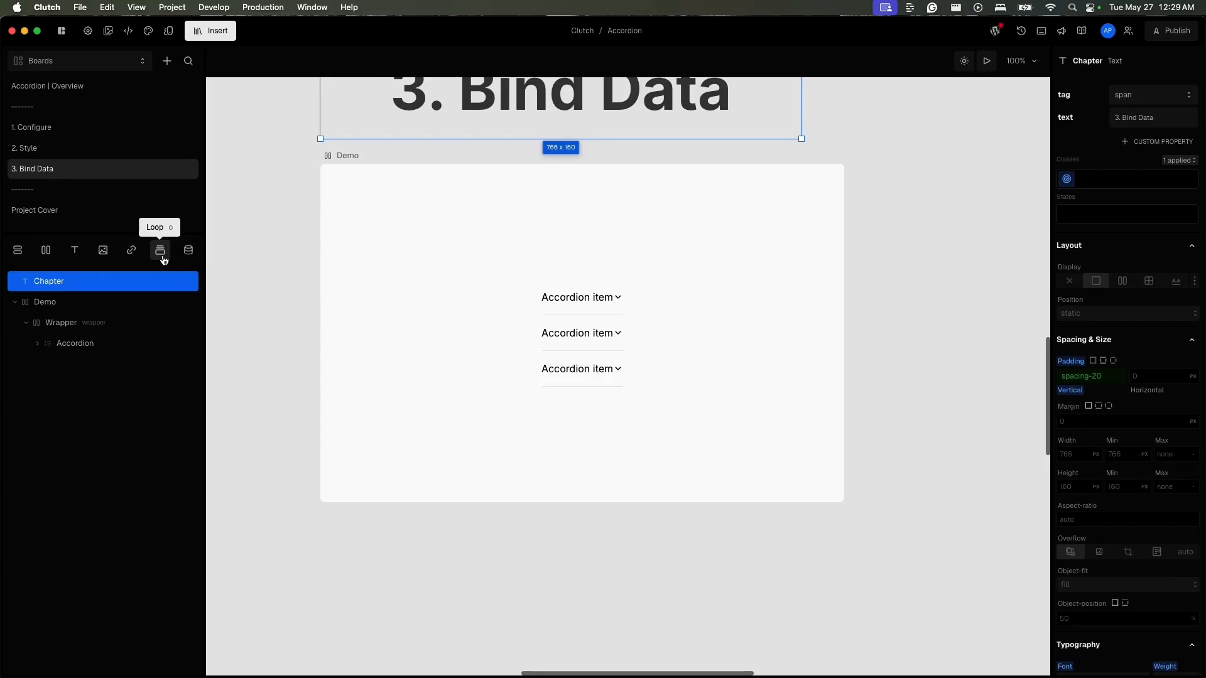
- Set the width of the Accordion inside the Demo wrapper to 100%
{"action": "left_click", "coordinate": [37, 343]}
{"action": "left_click", "coordinate": [108, 351]}
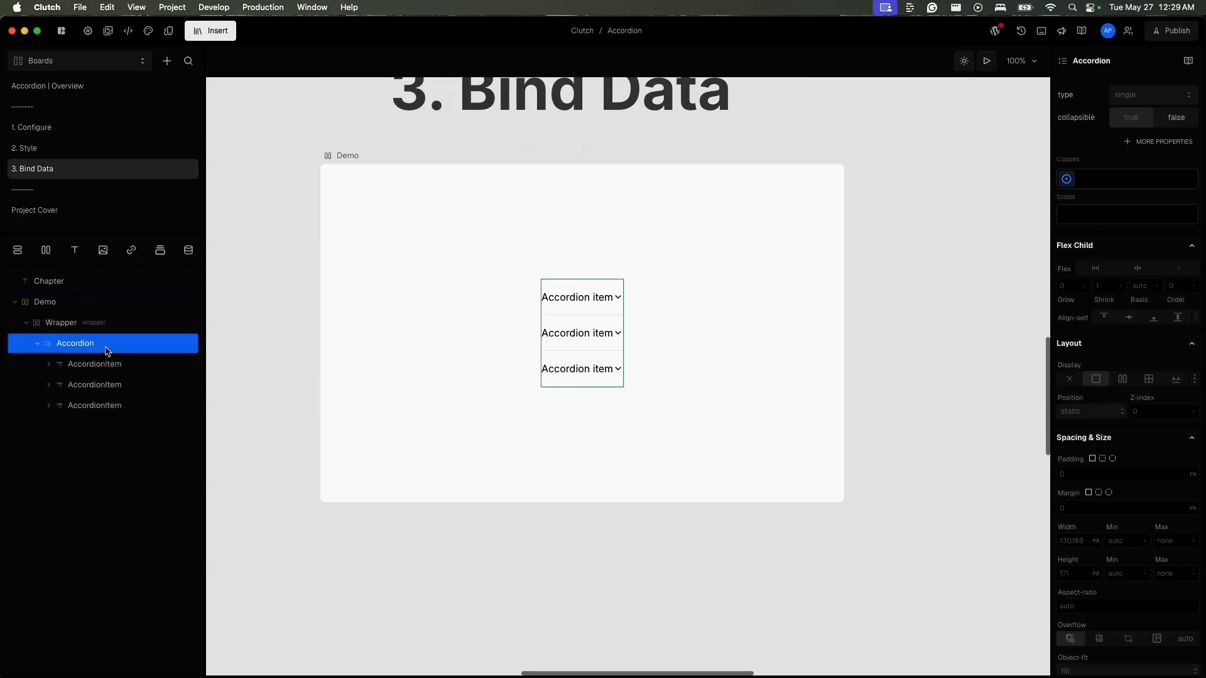
{"action": "left_click", "coordinate": [1075, 540]}
{"action": "type", "text": "100%"}
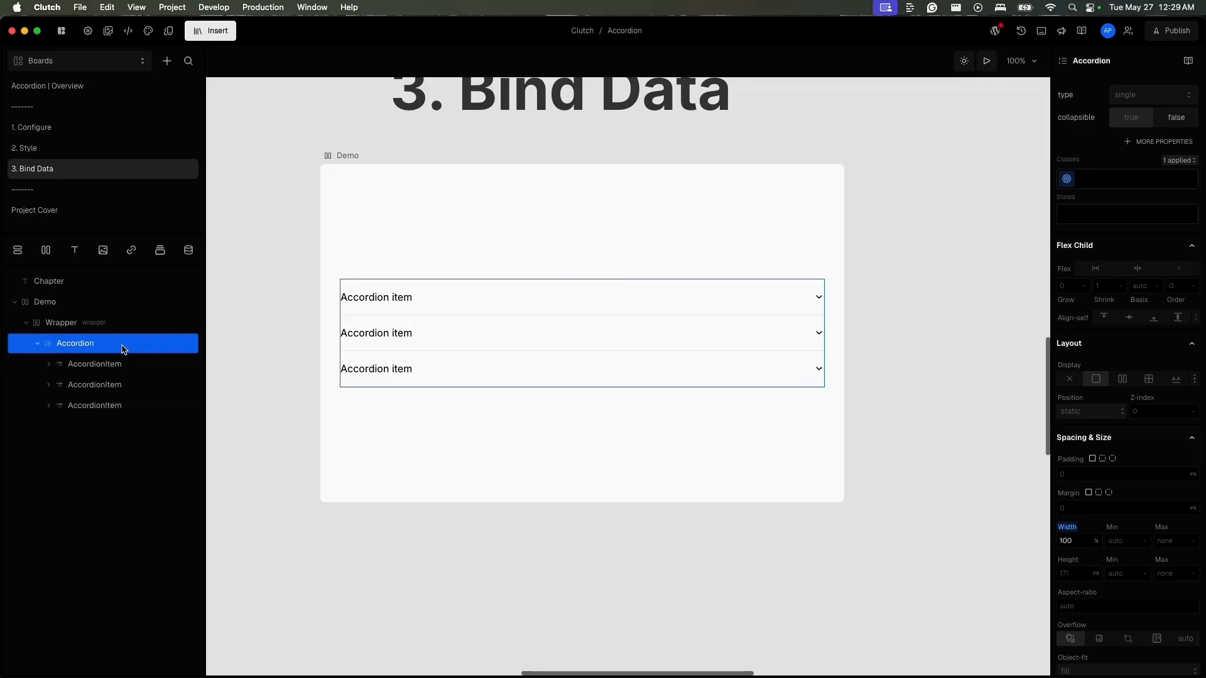
- Wrap the Accordion in a Data element and assign it the project query getRealEstateFAQs
{"action": "left_click", "coordinate": [188, 250]}
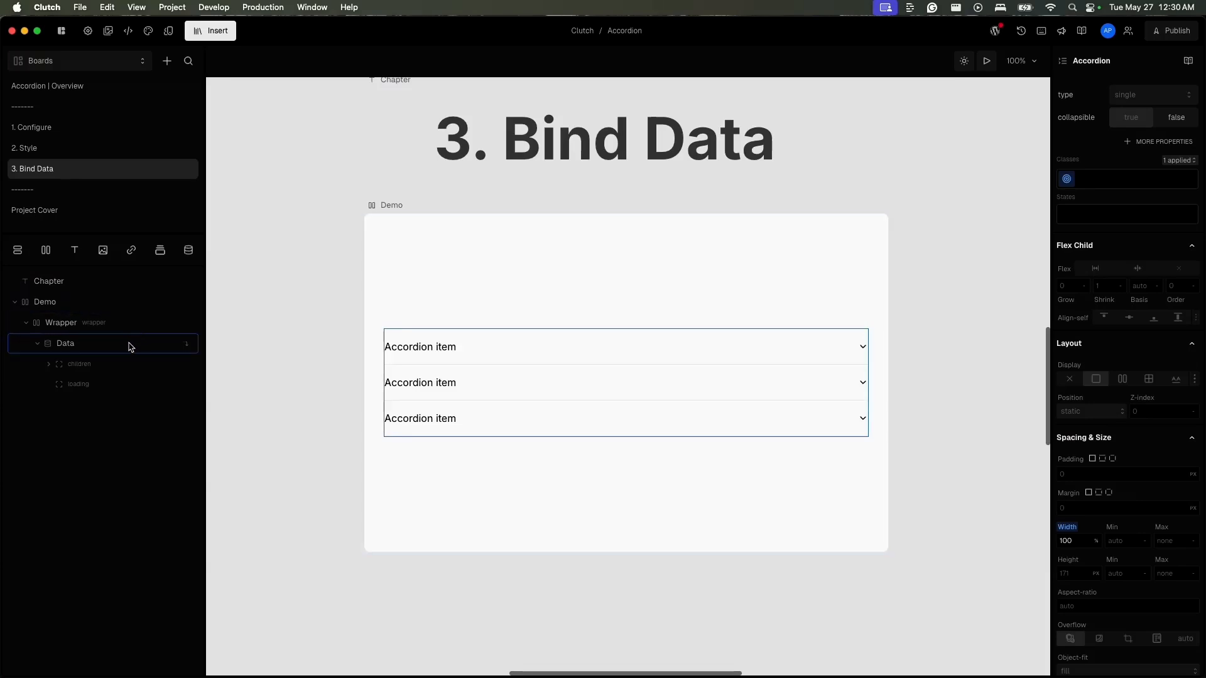
{"action": "left_click", "coordinate": [132, 340]}
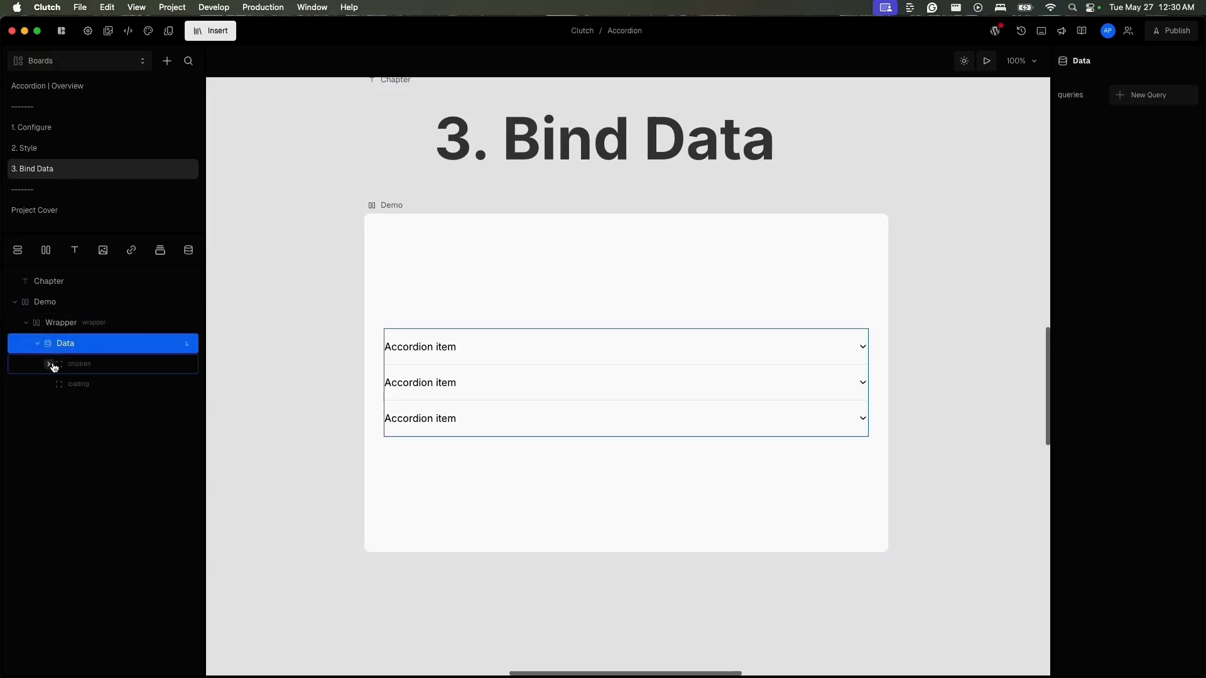
{"action": "left_click", "coordinate": [1167, 95]}
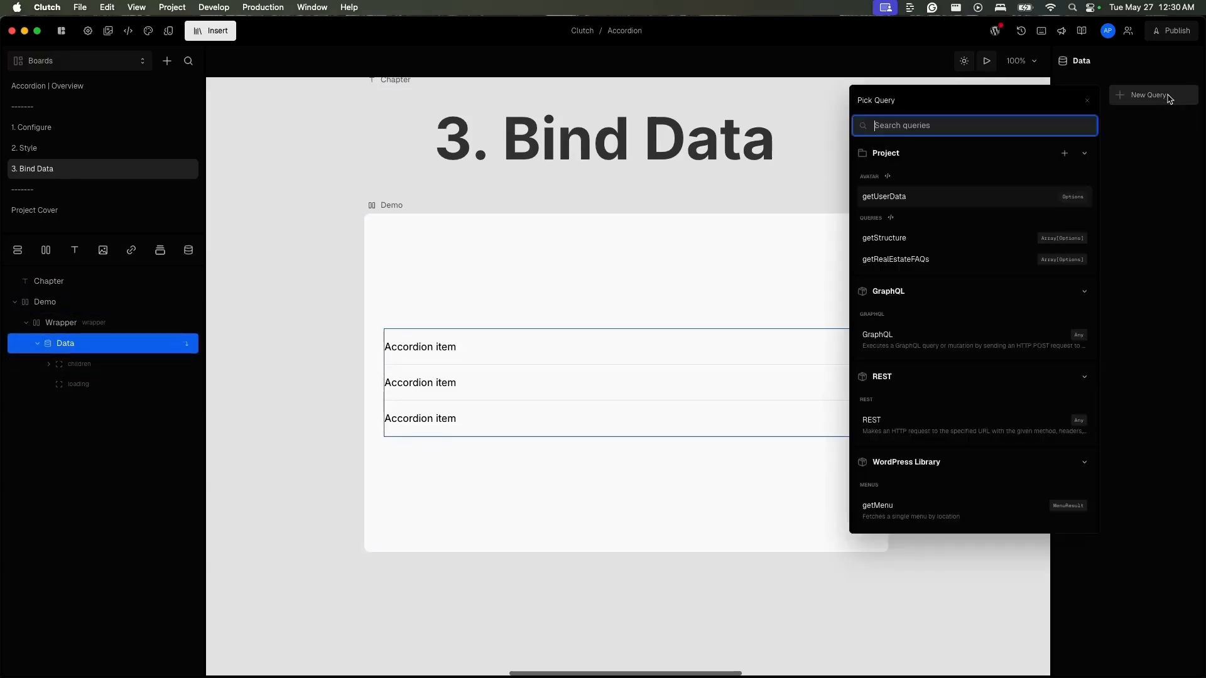
{"action": "left_click", "coordinate": [952, 263]}
- Run a test of the getRealEstateFAQs query to examine the data it returns, then close the query's details
{"action": "left_click", "coordinate": [1007, 157]}
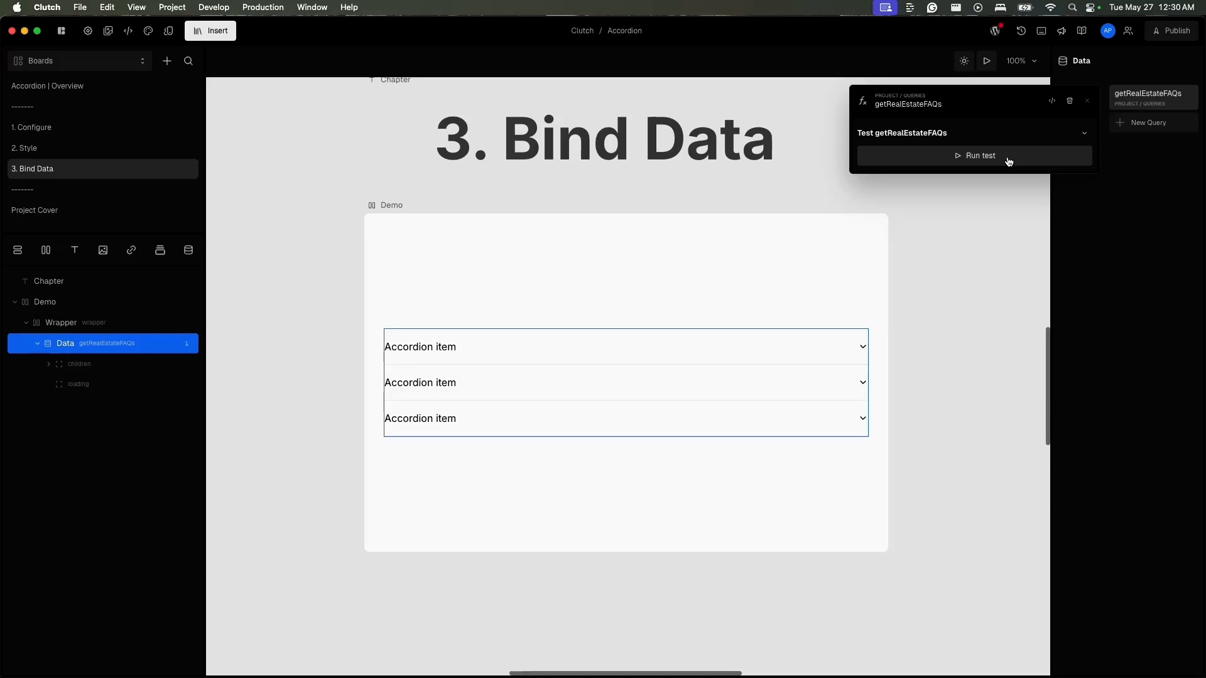
{"action": "left_click", "coordinate": [1009, 157]}
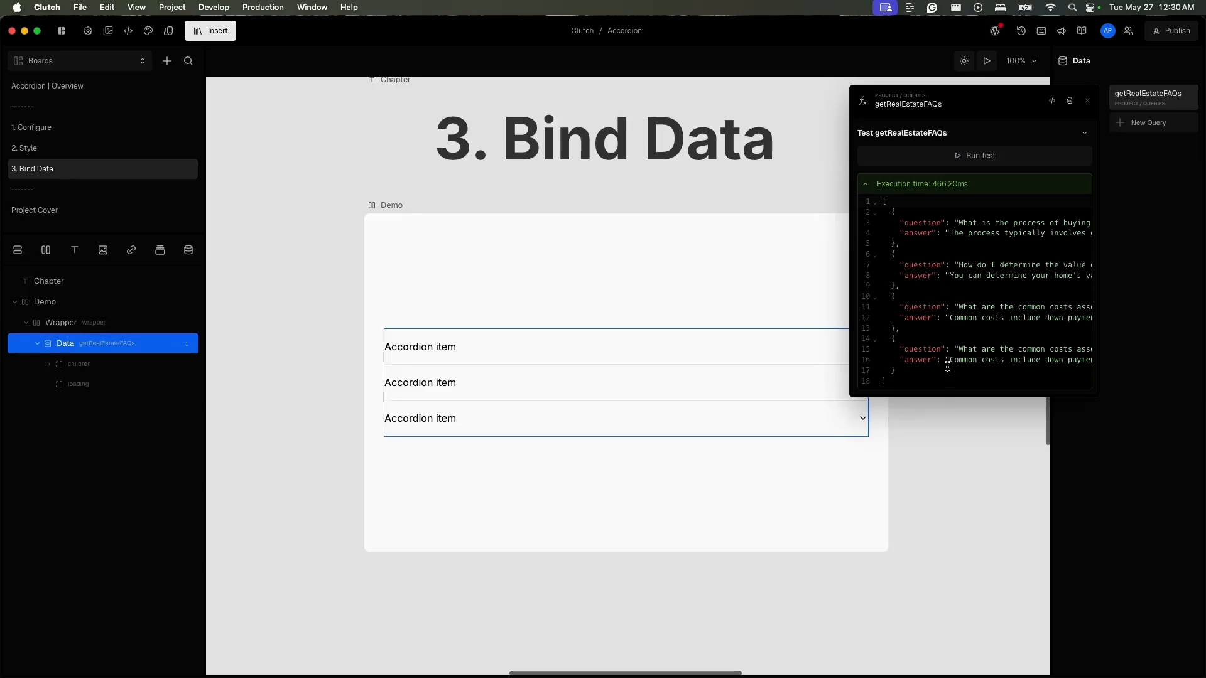
{"action": "left_click", "coordinate": [486, 482]}
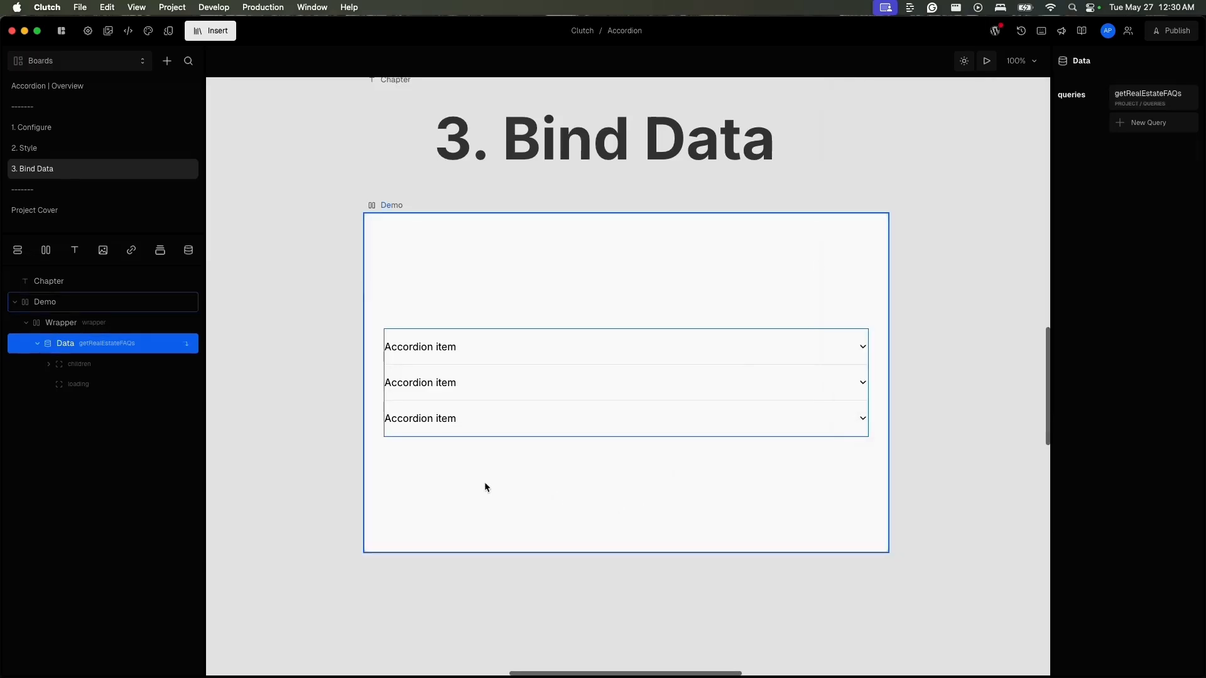
- Delete the second and third AccordionItems from the Accordion inside the Data element's children, keeping only the first
{"action": "left_click", "coordinate": [48, 363]}
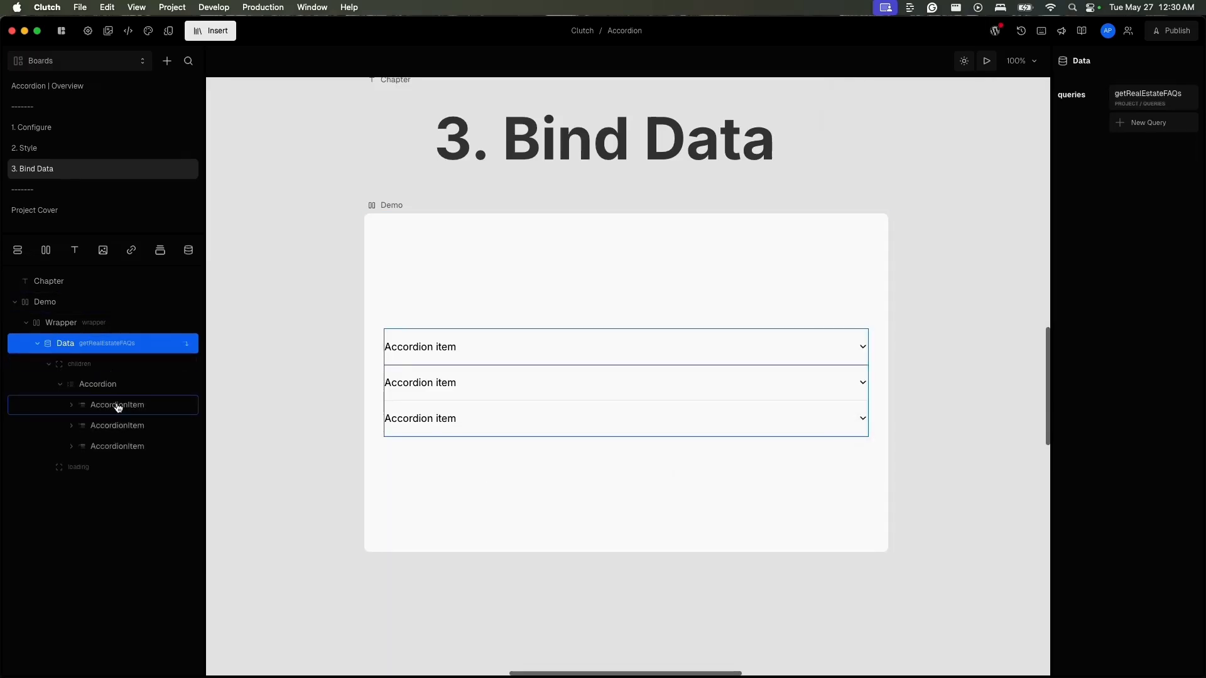
{"action": "left_click", "coordinate": [118, 407]}
{"action": "left_click", "coordinate": [129, 425]}
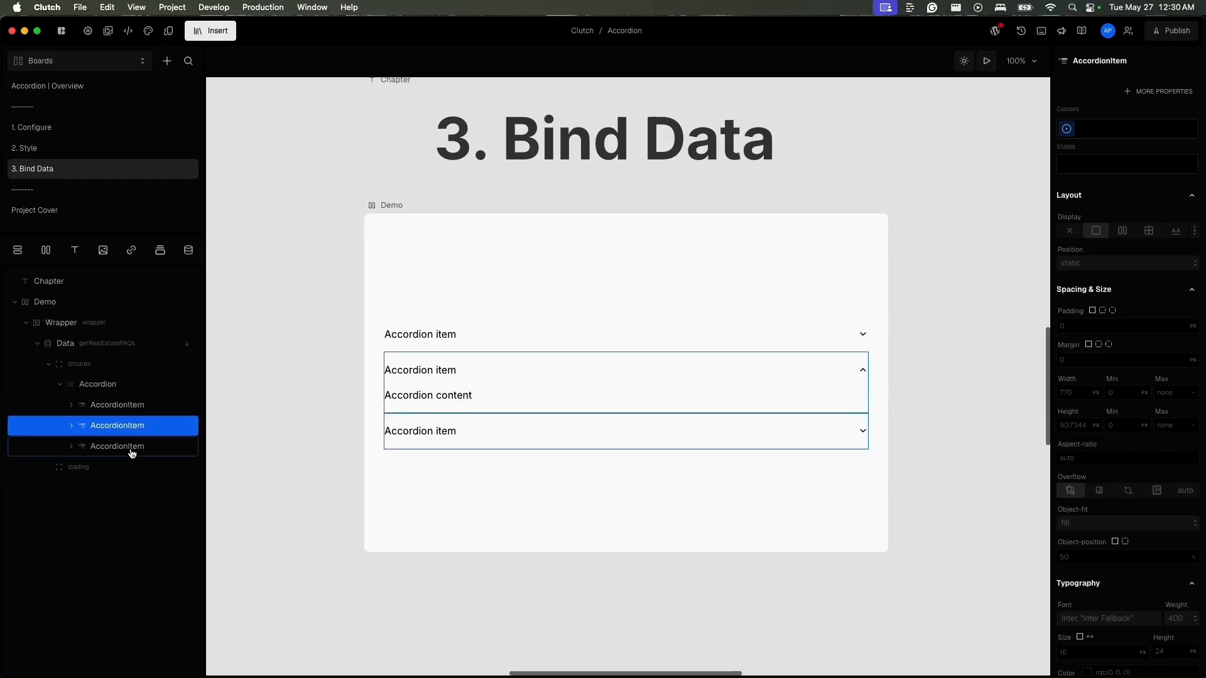
{"action": "left_click", "coordinate": [131, 446]}
{"action": "left_click", "coordinate": [140, 405]}
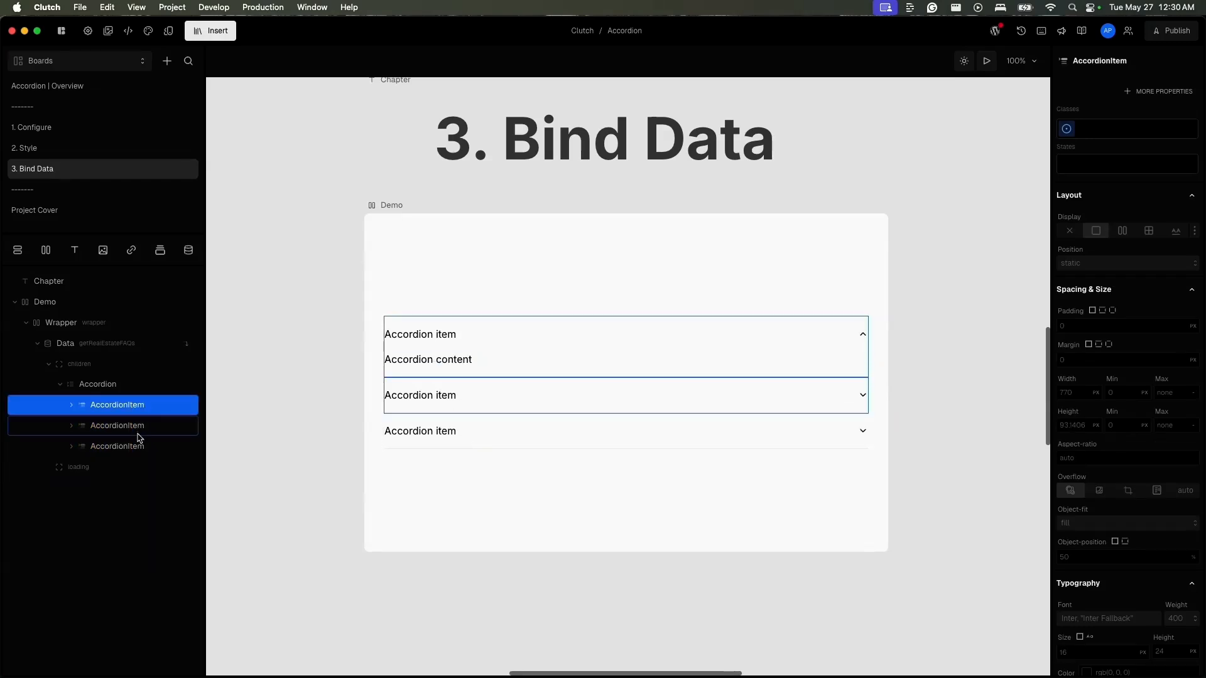
{"action": "left_click", "coordinate": [140, 430]}
{"action": "left_click", "coordinate": [139, 446]}
{"action": "left_click", "coordinate": [139, 425], "text": "shift"}
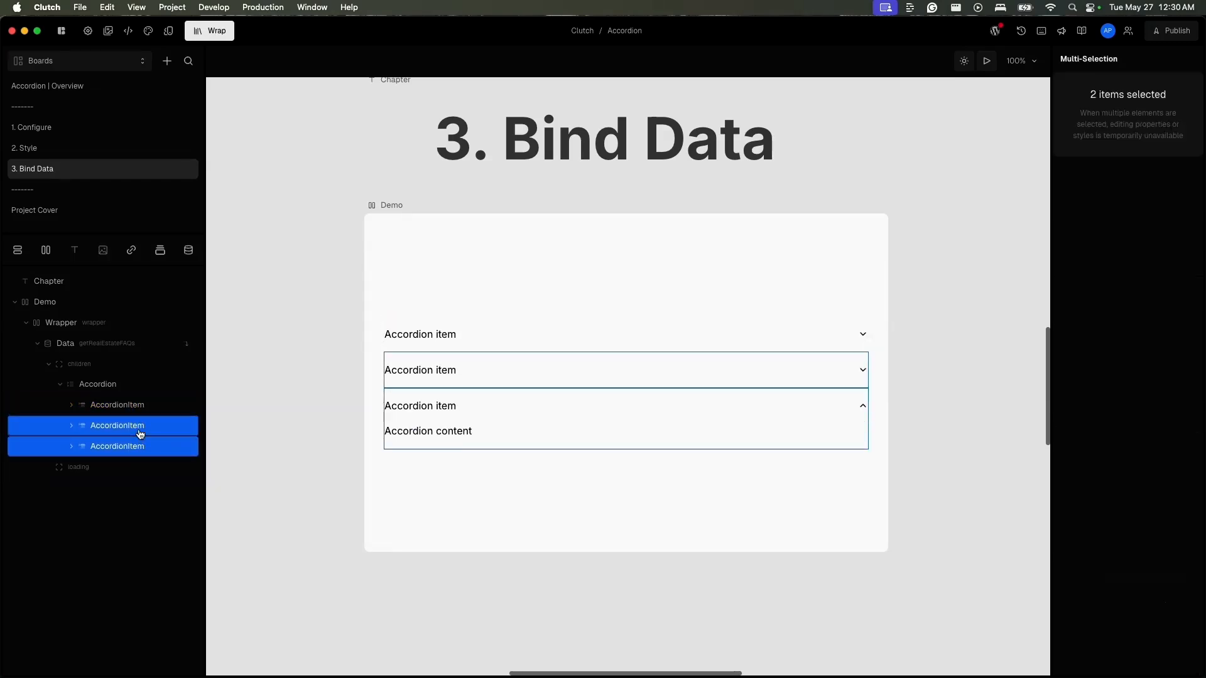
{"action": "key", "text": "BackSpace"}
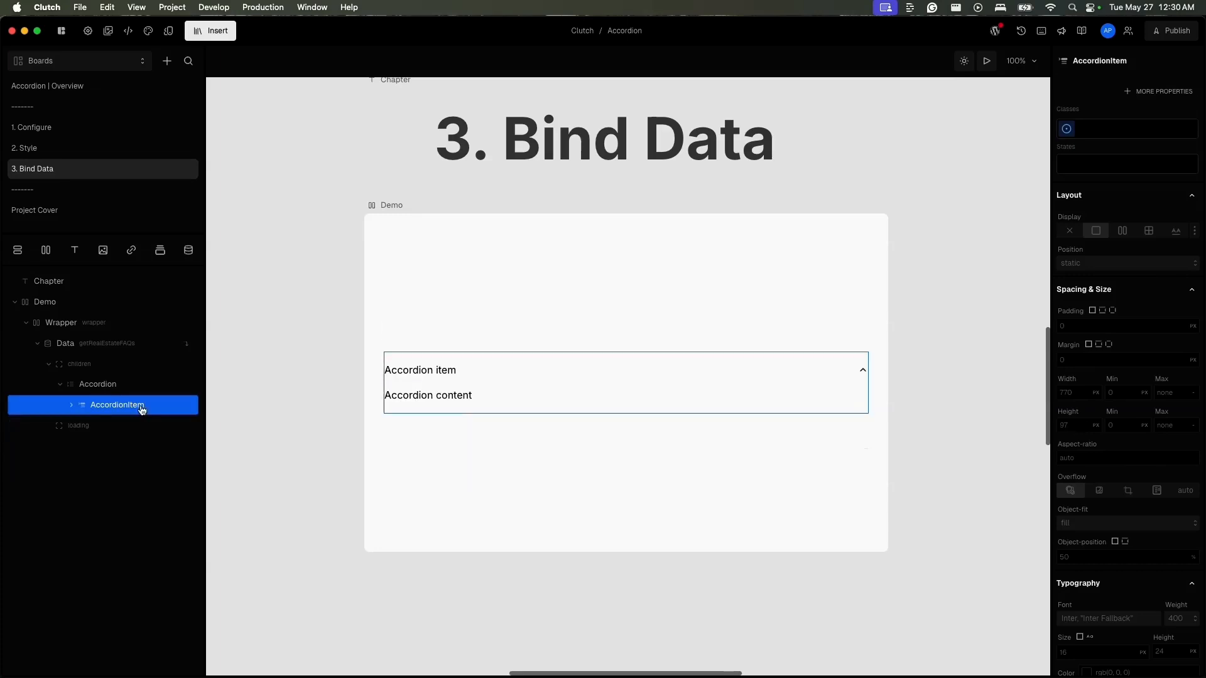
- Wrap the remaining AccordionItem in a Loop and bind the Loop's items property to the getRealEstateFAQs variable
{"action": "left_click", "coordinate": [161, 250]}
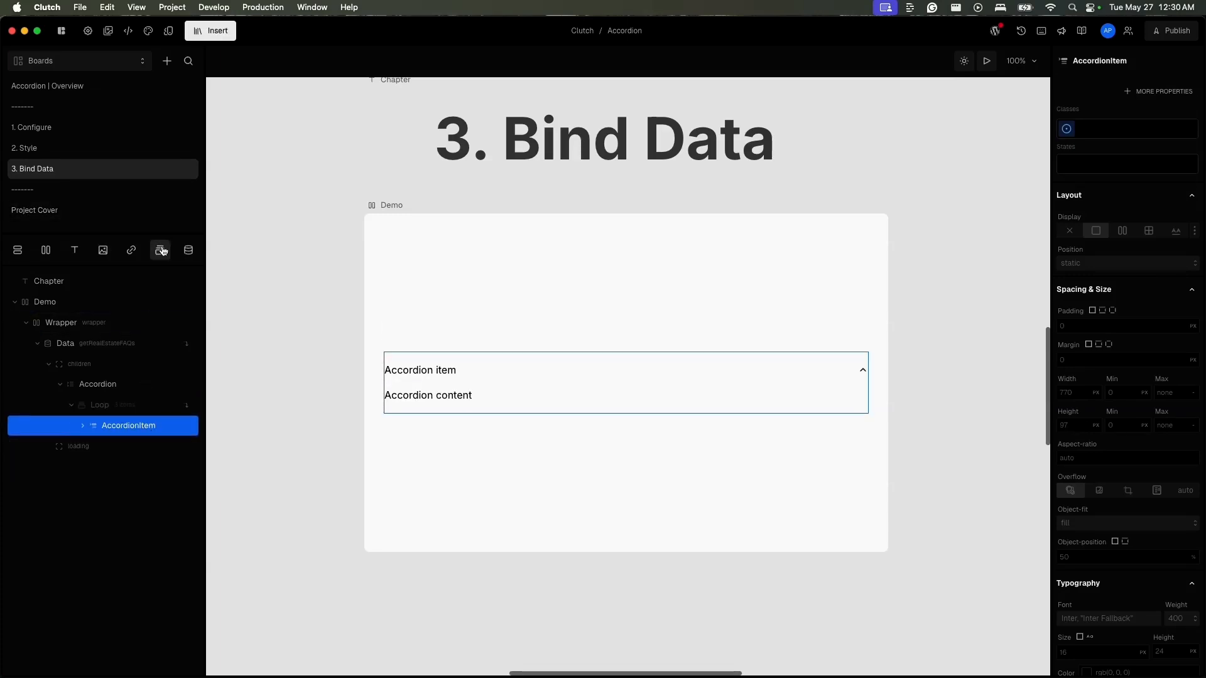
{"action": "left_click", "coordinate": [135, 402]}
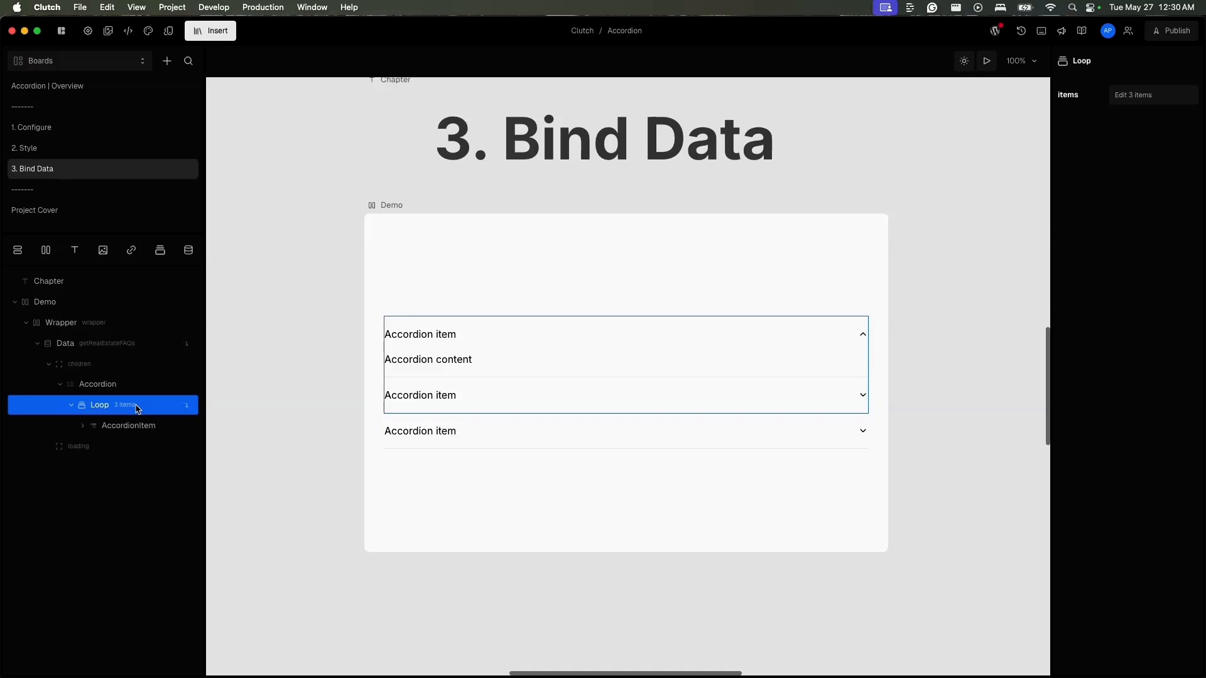
{"action": "left_click", "coordinate": [1113, 92]}
{"action": "left_click", "coordinate": [1110, 93]}
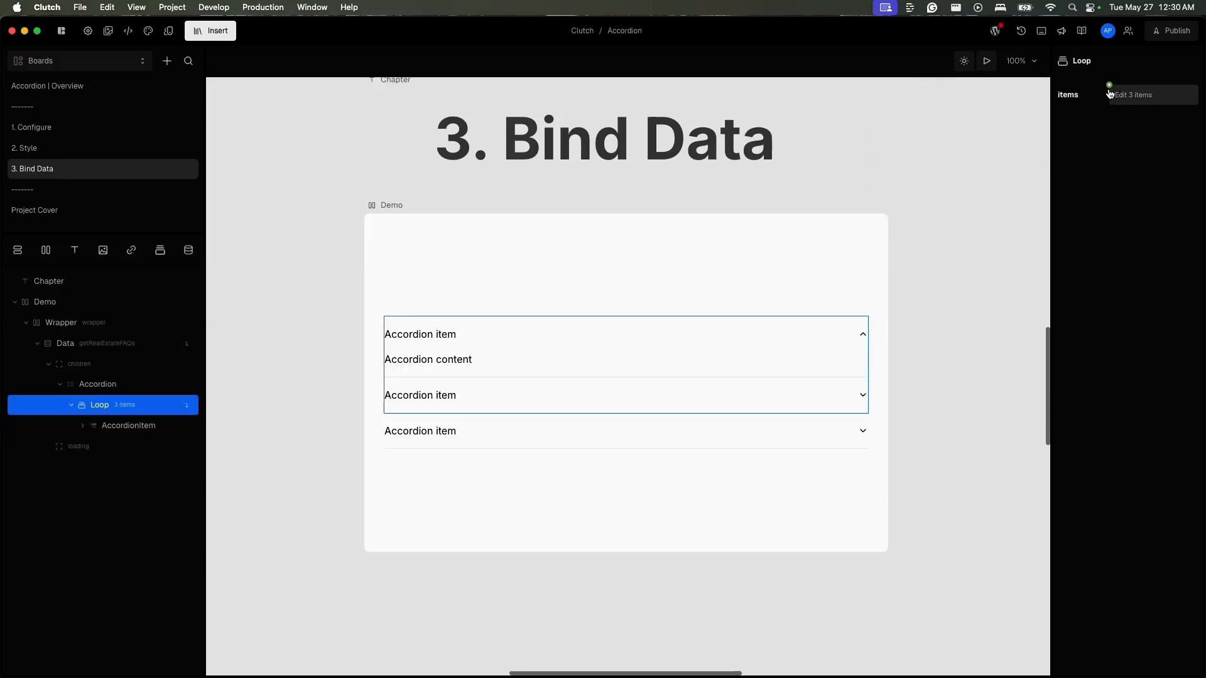
{"action": "left_click", "coordinate": [1109, 88]}
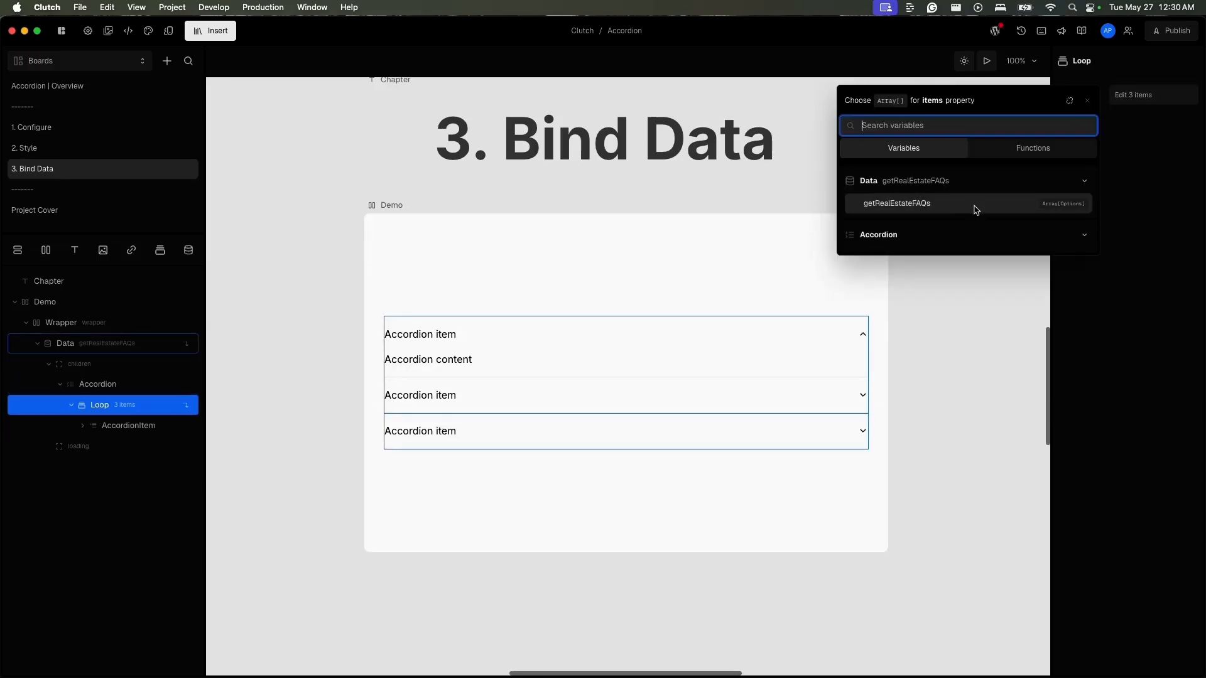
{"action": "left_click", "coordinate": [975, 210]}
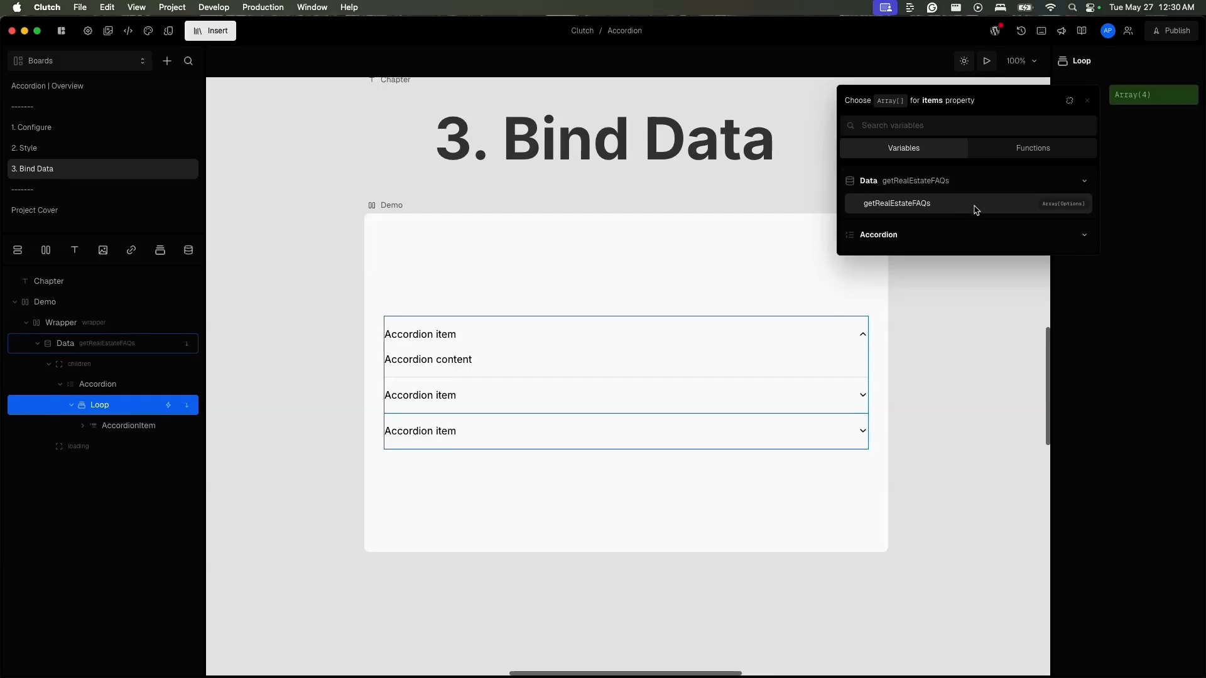
{"action": "left_click", "coordinate": [1158, 346]}
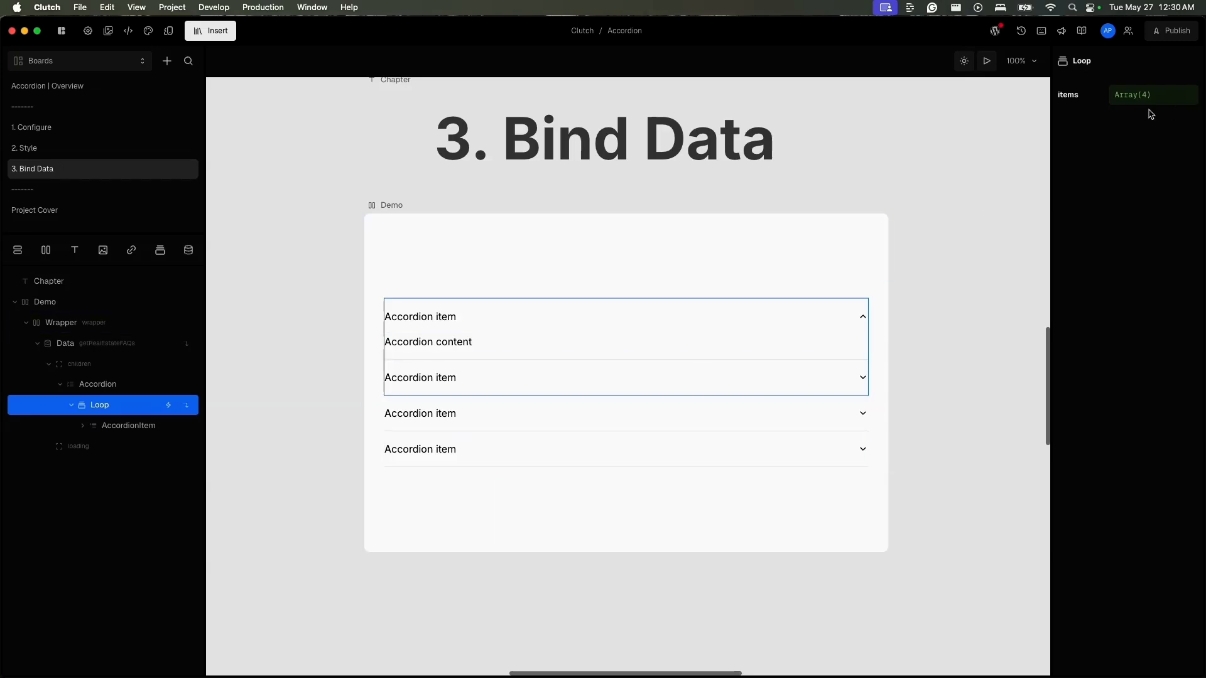
- Bind the text of the "Accordion item" label in the looped AccordionTrigger to the current item's question
{"action": "left_click", "coordinate": [436, 316]}
{"action": "left_click", "coordinate": [436, 317]}
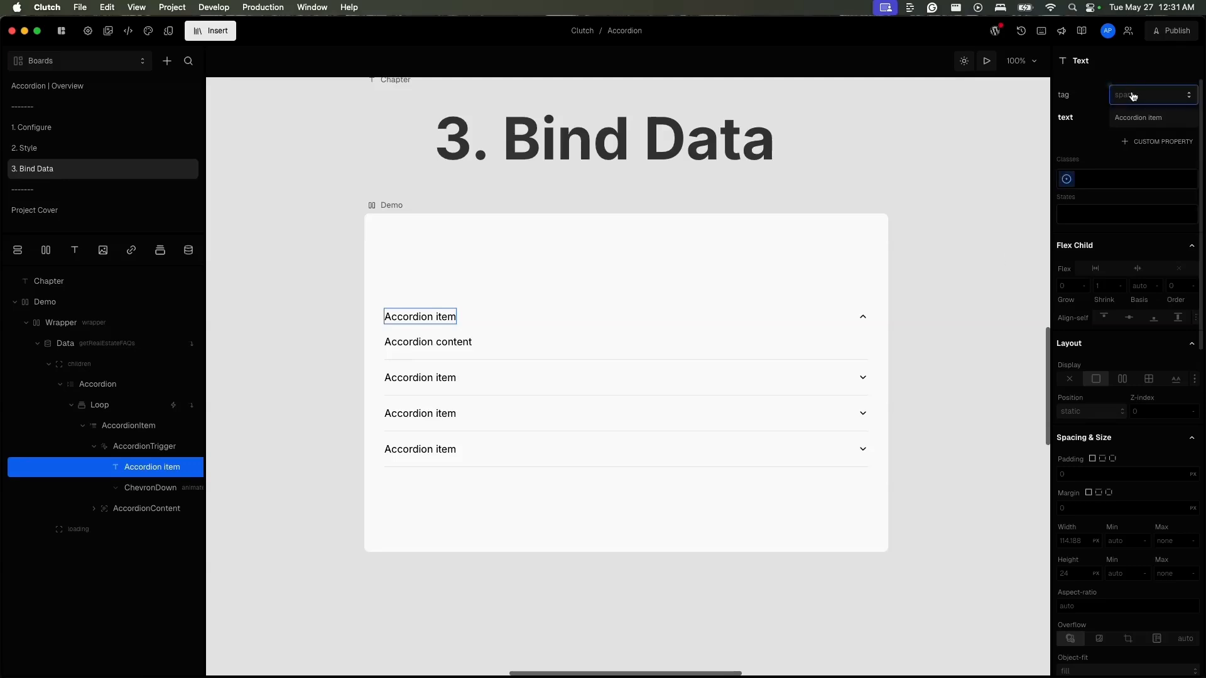
{"action": "left_click", "coordinate": [1110, 115]}
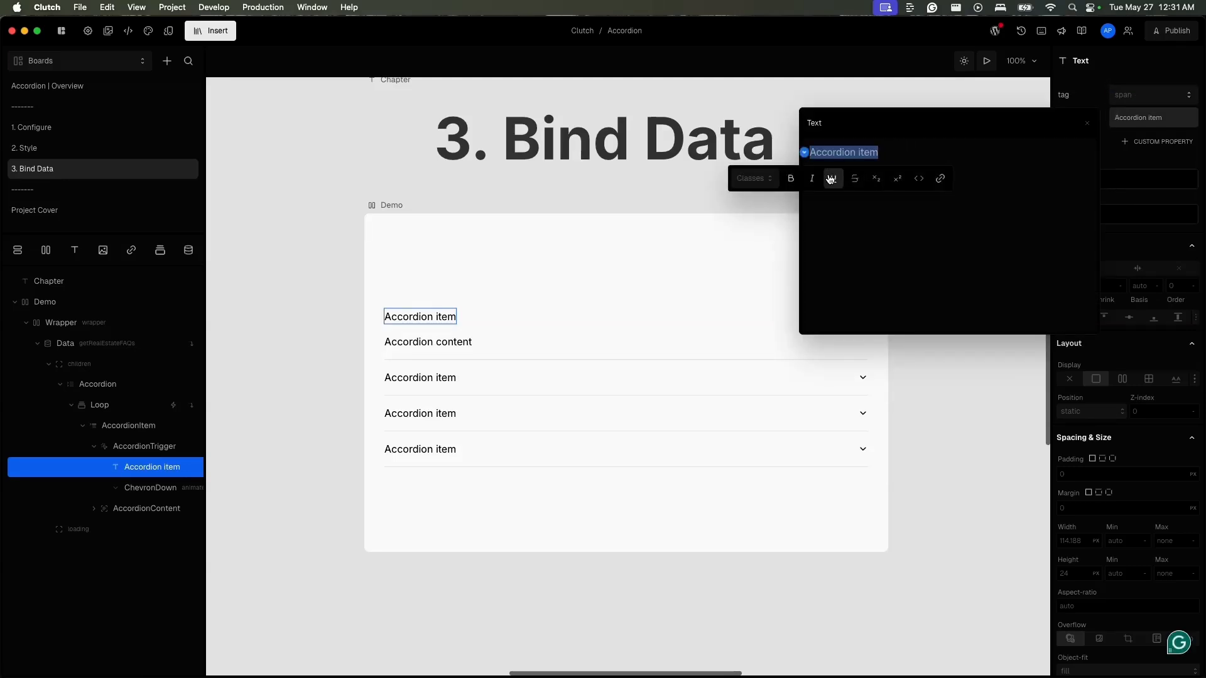
{"action": "left_click", "coordinate": [1130, 125]}
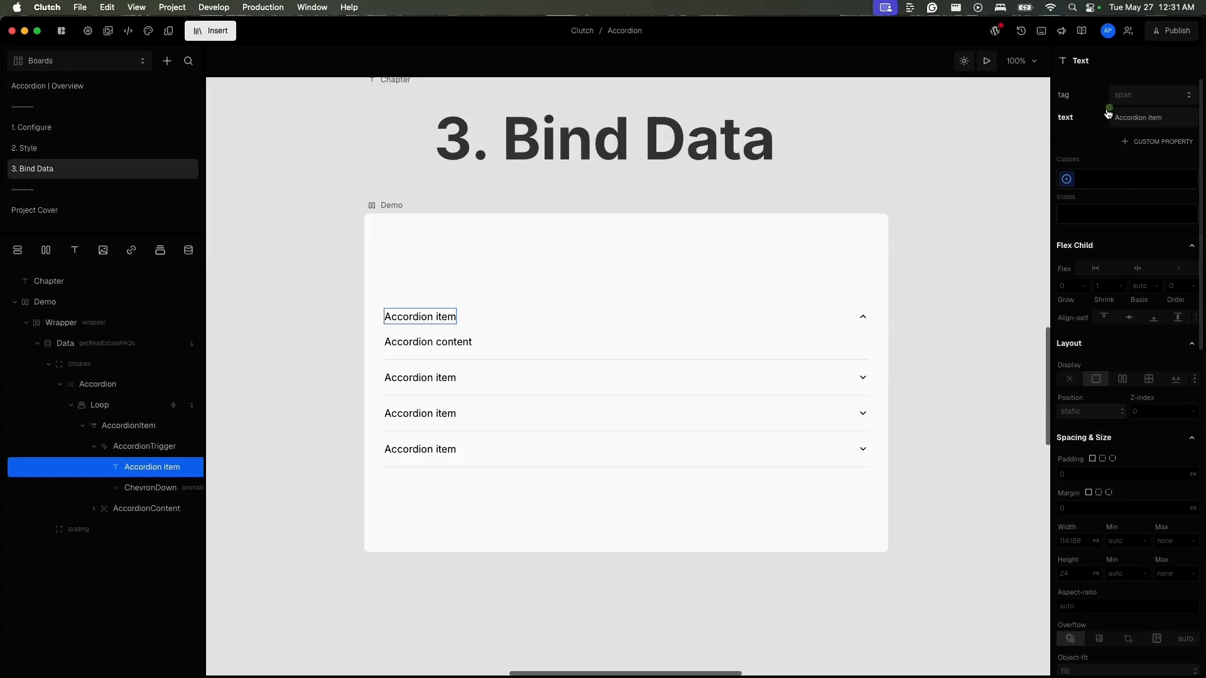
{"action": "left_click", "coordinate": [1108, 111]}
{"action": "left_click", "coordinate": [858, 226]}
{"action": "left_click", "coordinate": [879, 245]}
- Bind the text element inside the looped AccordionContent to the current item's answer
{"action": "left_click", "coordinate": [95, 508]}
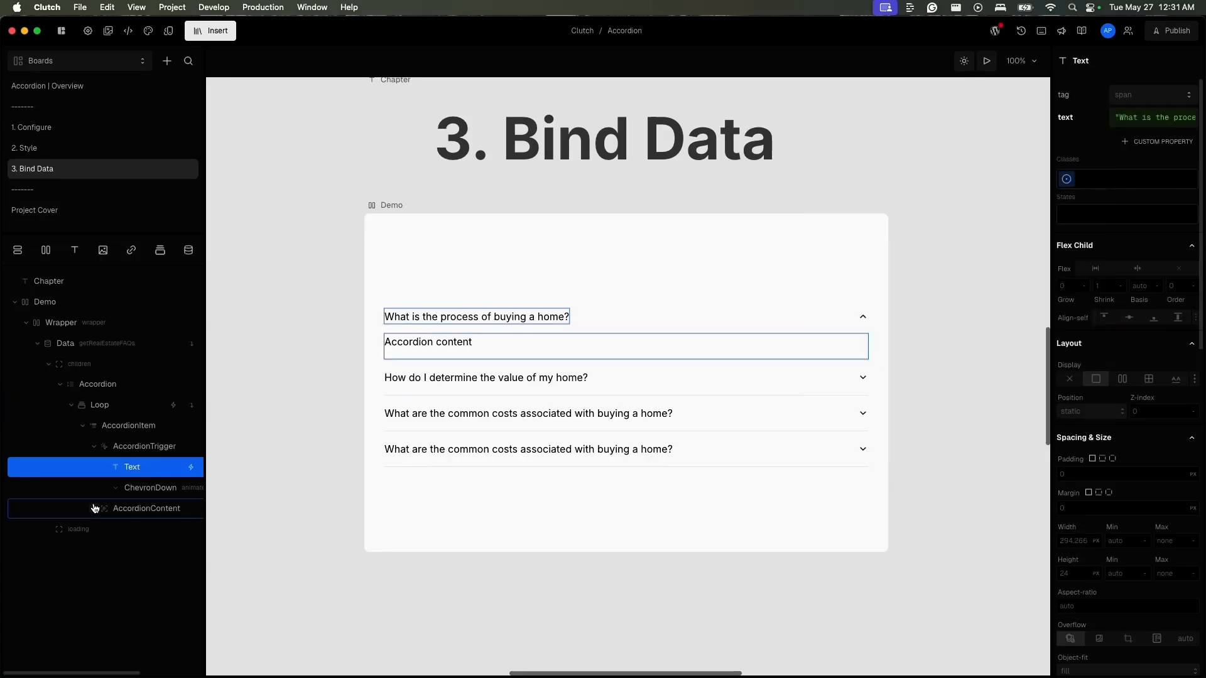
{"action": "left_click", "coordinate": [126, 529]}
{"action": "left_click", "coordinate": [1109, 110]}
{"action": "left_click", "coordinate": [853, 227]}
{"action": "left_click", "coordinate": [881, 266]}
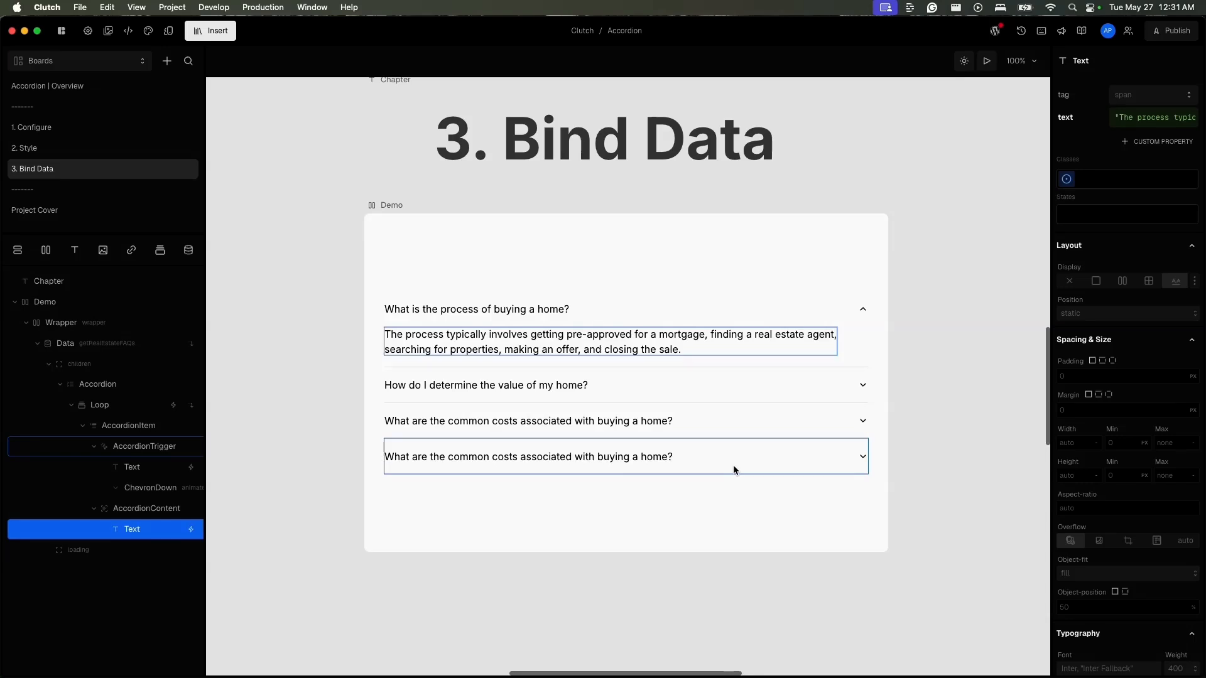
- Preview the data-bound accordion and open several FAQ items to check their questions and answers, then close the last one
{"action": "left_click", "coordinate": [991, 66]}
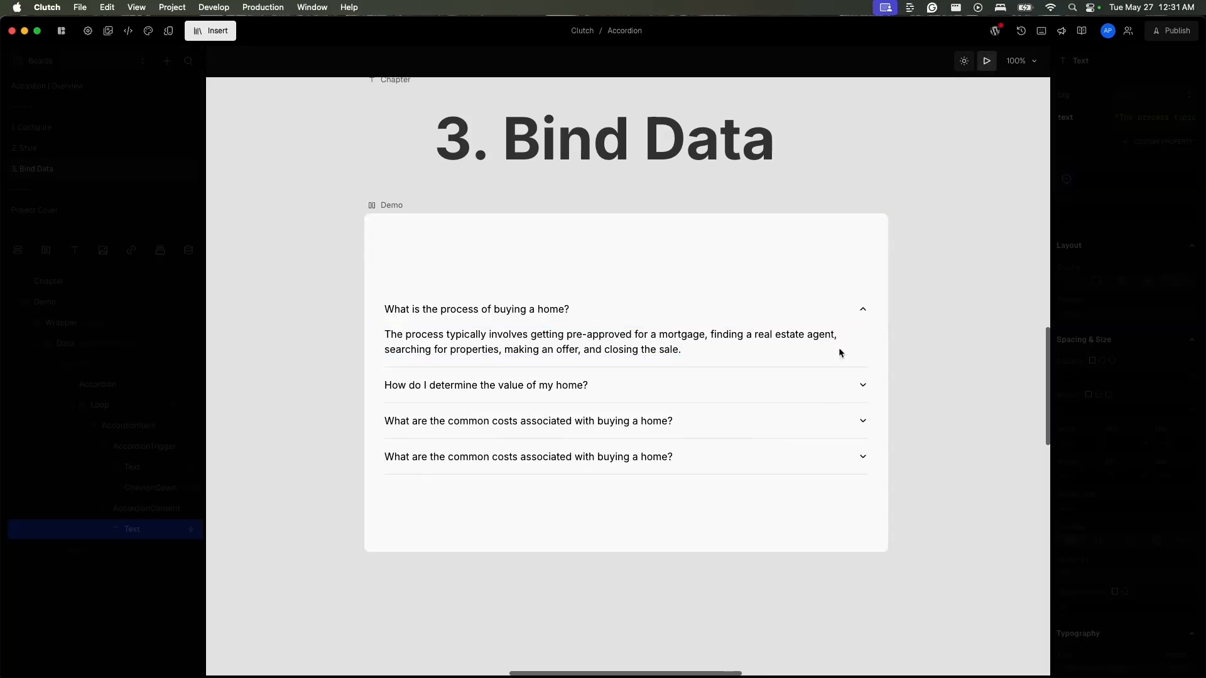
{"action": "left_click", "coordinate": [804, 402]}
{"action": "left_click", "coordinate": [801, 422]}
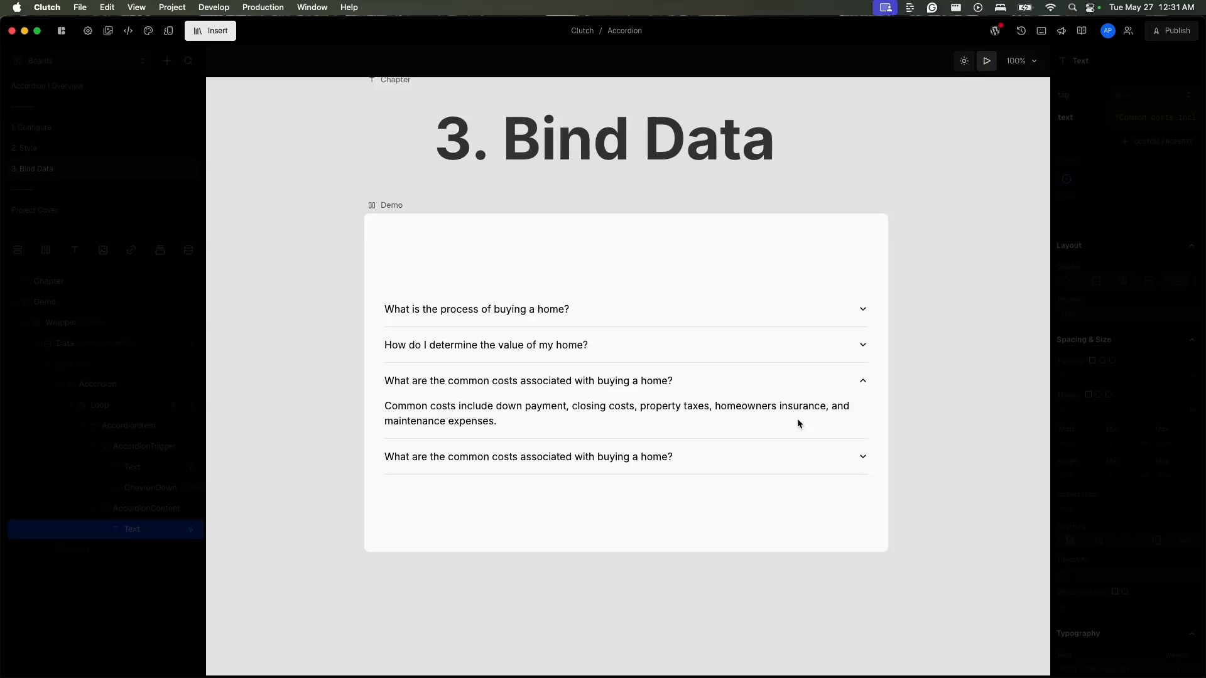
{"action": "left_click", "coordinate": [797, 455]}
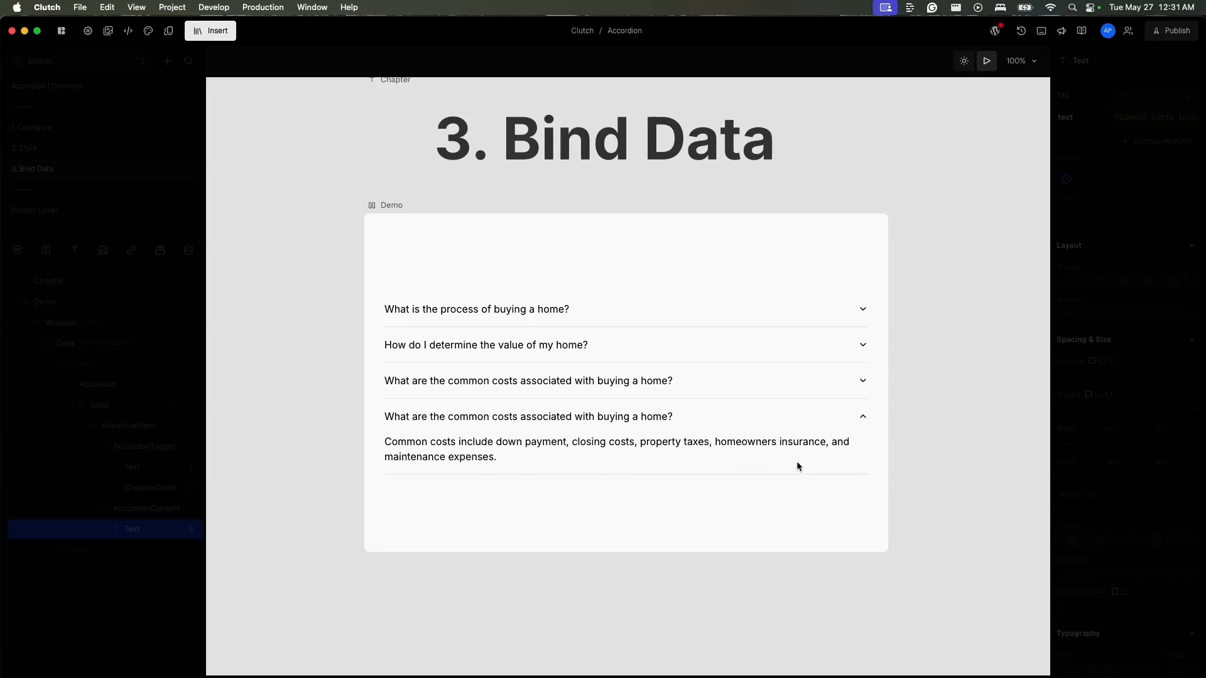
{"action": "left_click", "coordinate": [775, 427]}
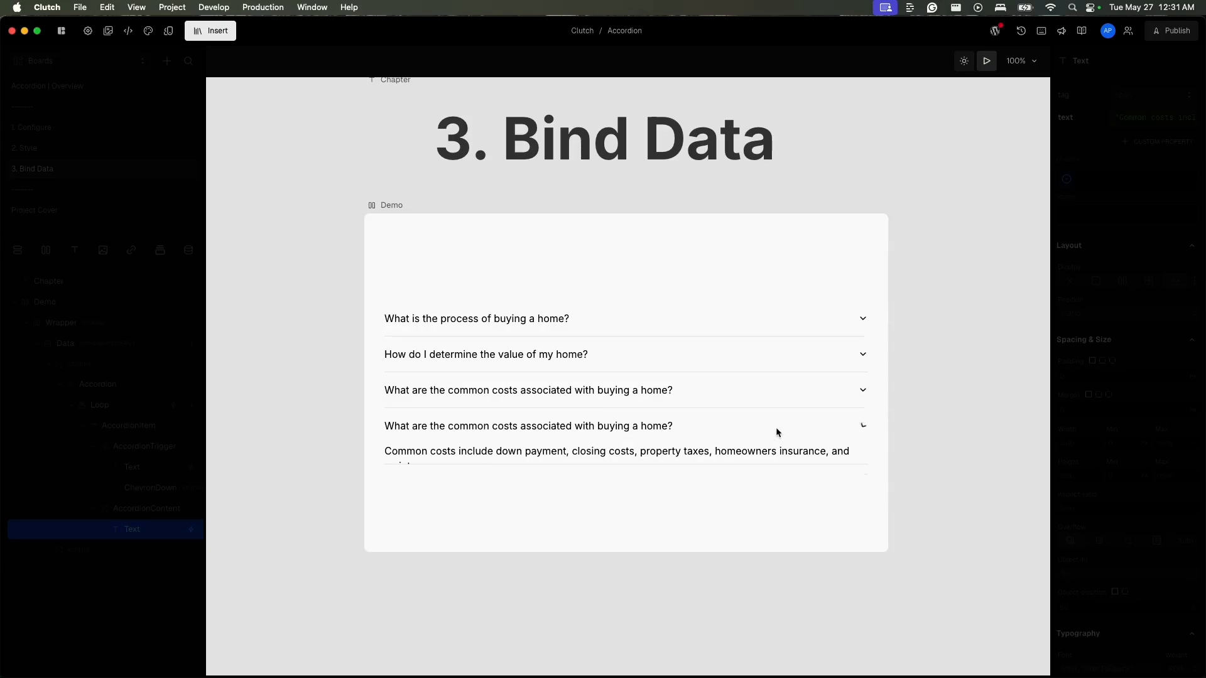
- Open the source code of the Data element's getRealEstateFAQs query in the external code editor
{"action": "left_click", "coordinate": [126, 344]}
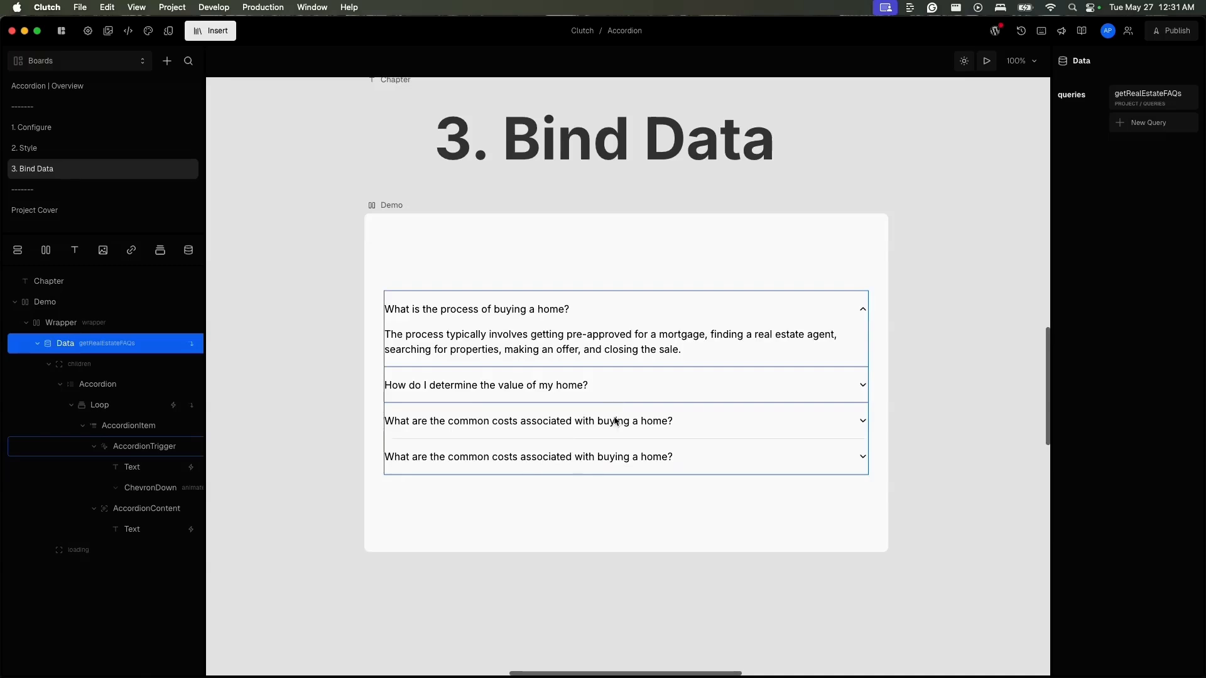
{"action": "left_click", "coordinate": [1150, 101]}
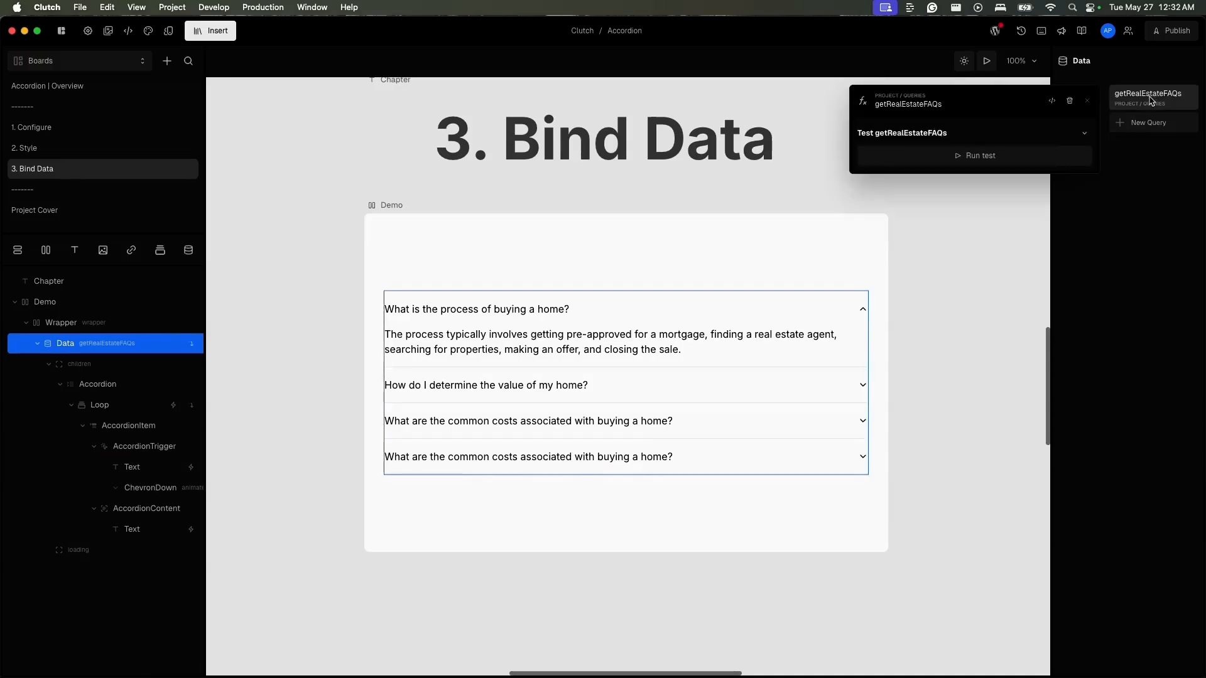
{"action": "left_click", "coordinate": [1055, 102]}
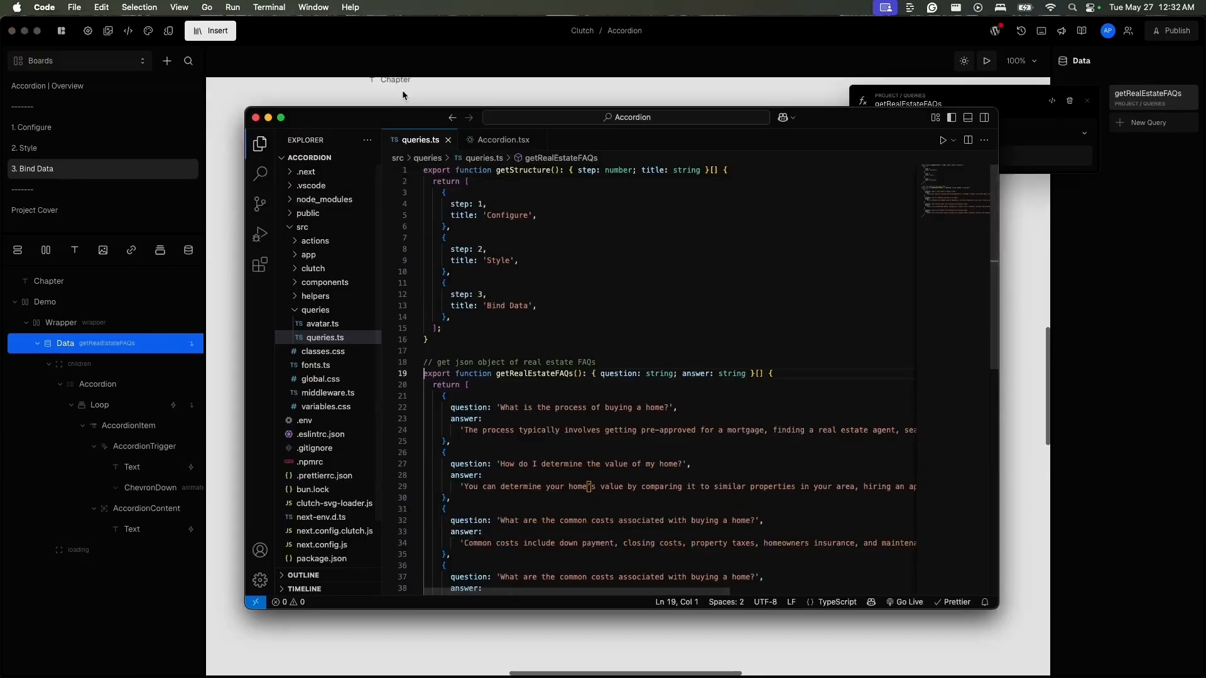
- Delete the duplicate last FAQ entry about common home-buying costs from getRealEstateFAQs in queries.ts and save the file
{"action": "scroll", "coordinate": [614, 559], "scroll_direction": "down", "scroll_amount": 5}
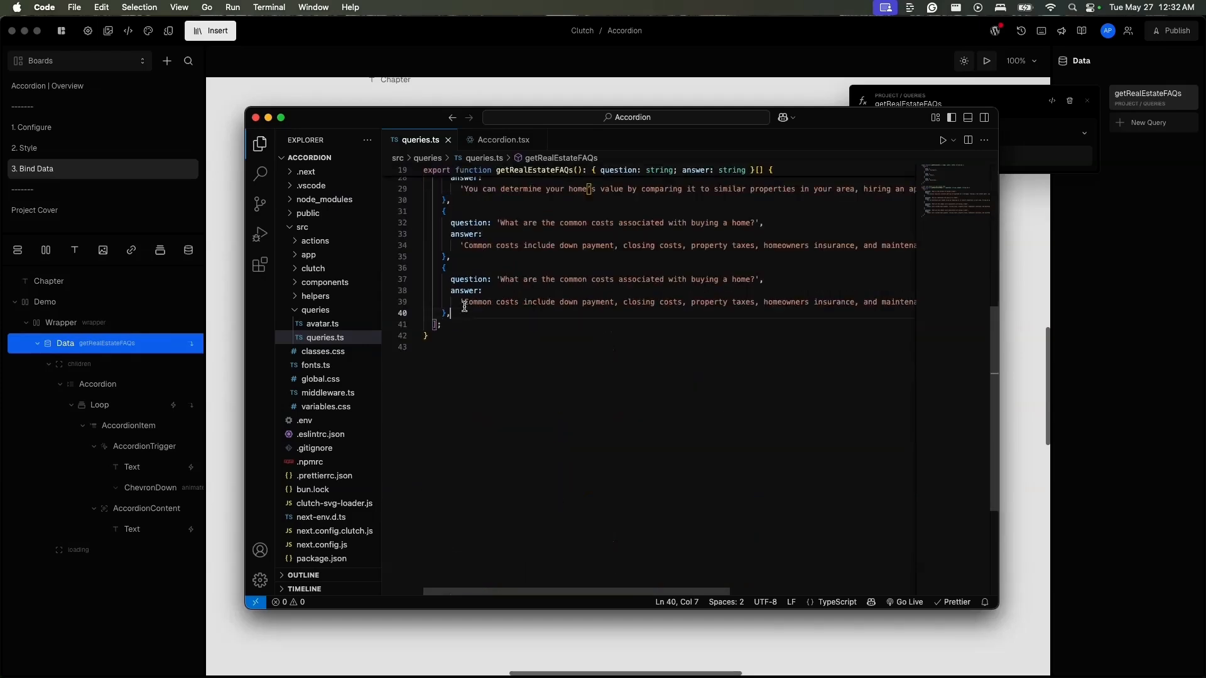
{"action": "left_click_drag", "start_coordinate": [451, 313], "coordinate": [442, 270]}
{"action": "key", "text": "BackSpace"}
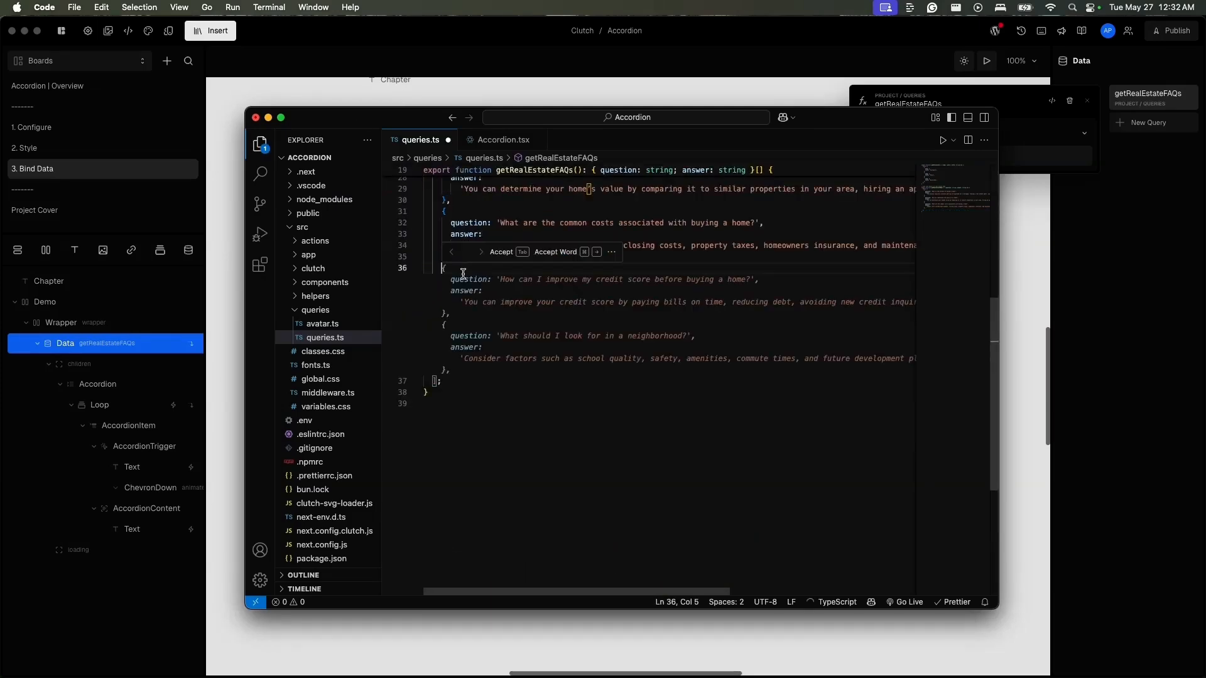
{"action": "key", "text": "super+s"}
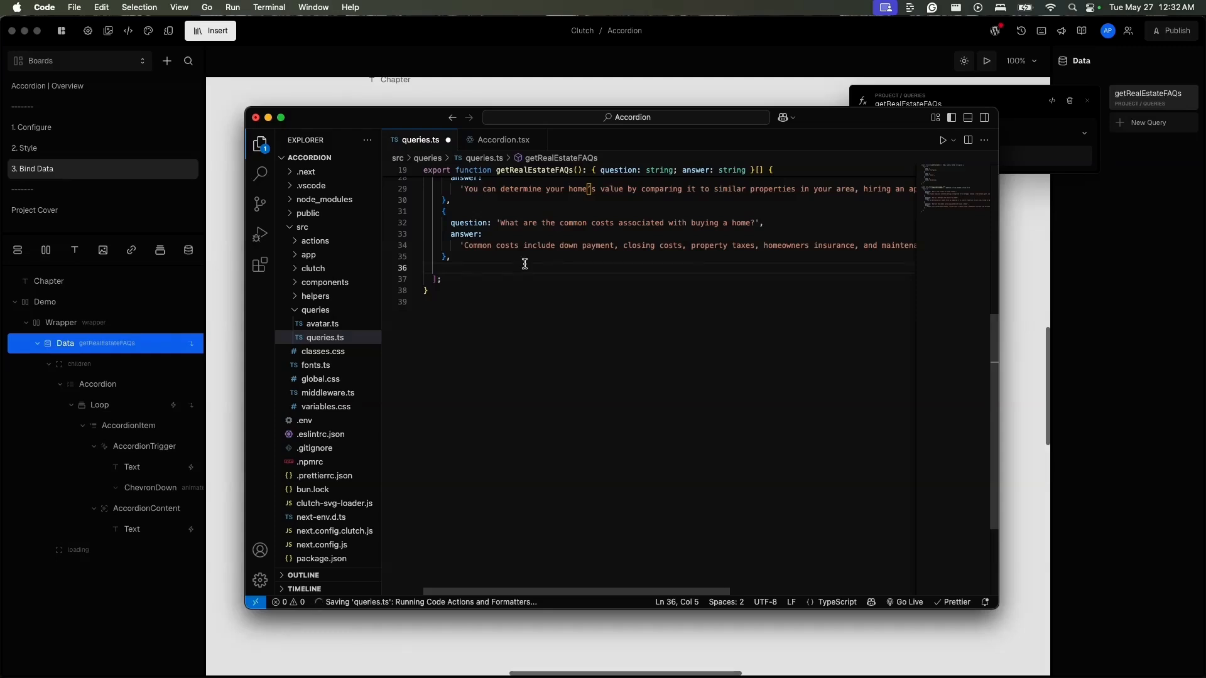
- Close the code editor to return to Clutch and refresh the Demo board with the edited FAQ data
{"action": "left_click", "coordinate": [256, 117]}
{"action": "left_click", "coordinate": [237, 99]}
{"action": "left_click", "coordinate": [391, 206]}
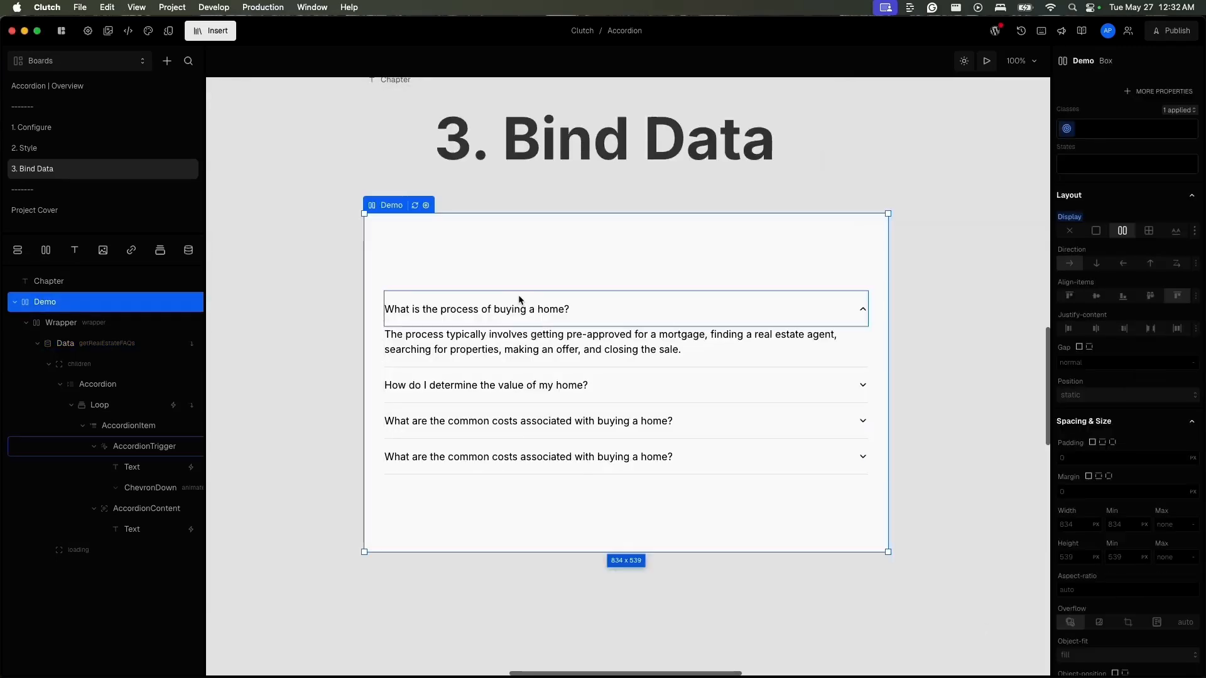
{"action": "left_click", "coordinate": [414, 207]}
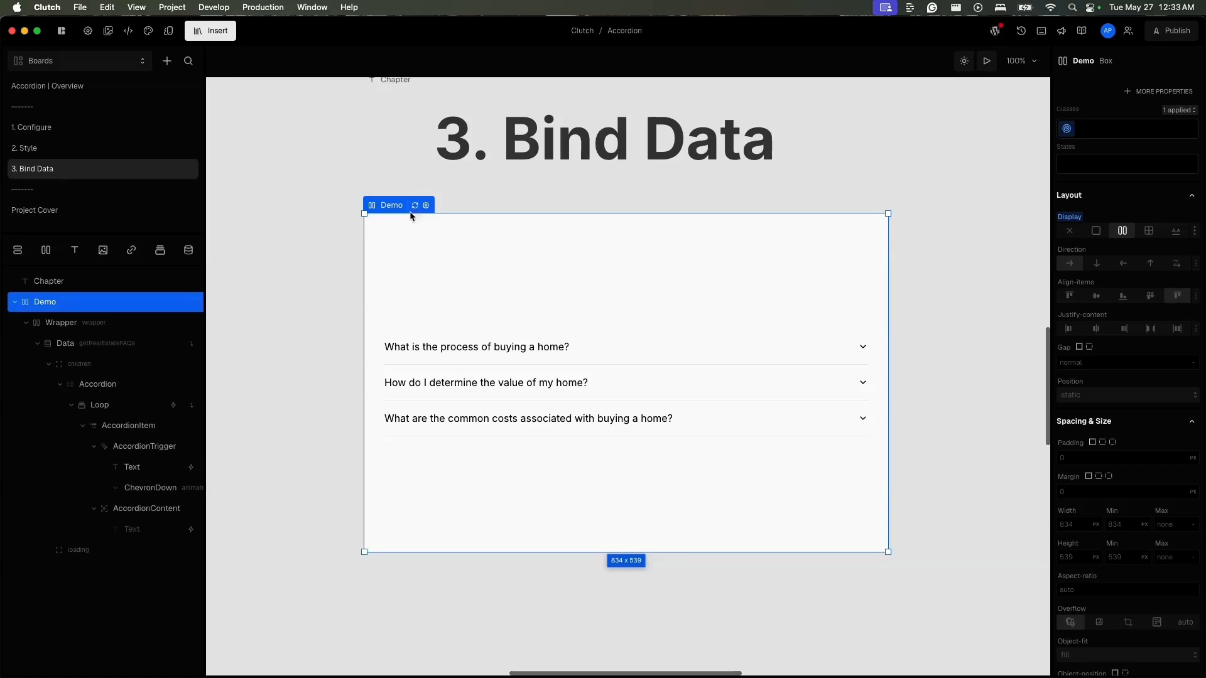
- Wrap the Accordion inside the Data element in a Column
{"action": "left_click", "coordinate": [130, 411]}
{"action": "left_click", "coordinate": [118, 384]}
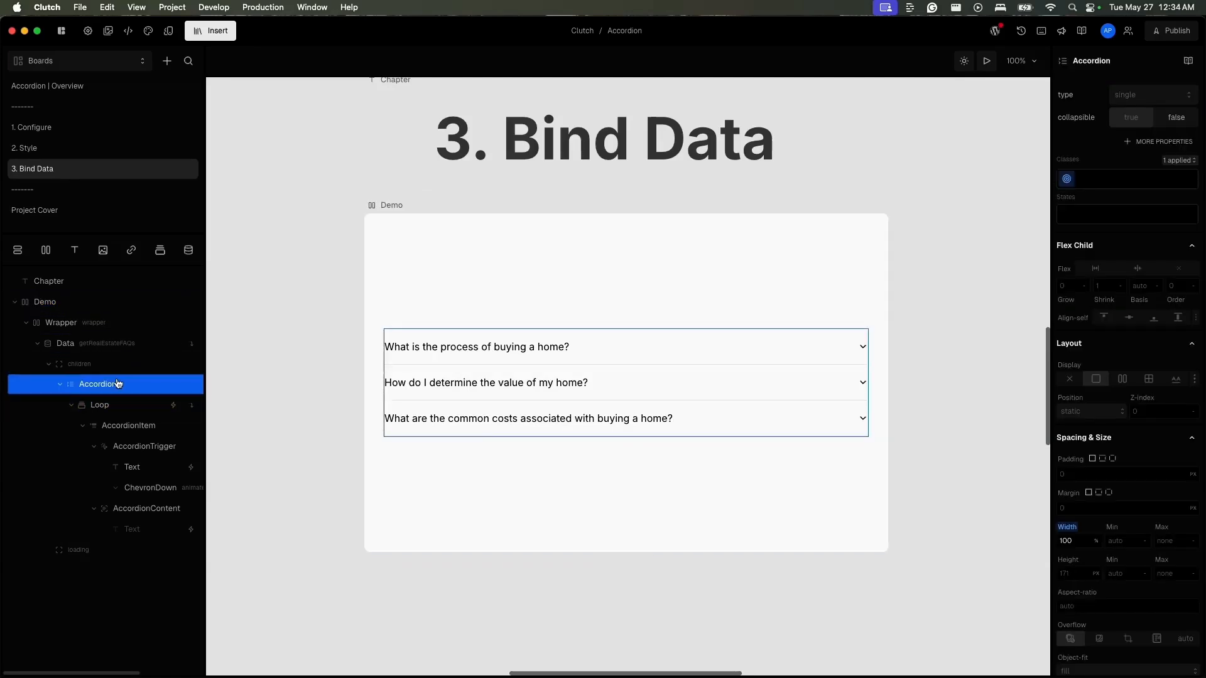
{"action": "left_click", "coordinate": [24, 254]}
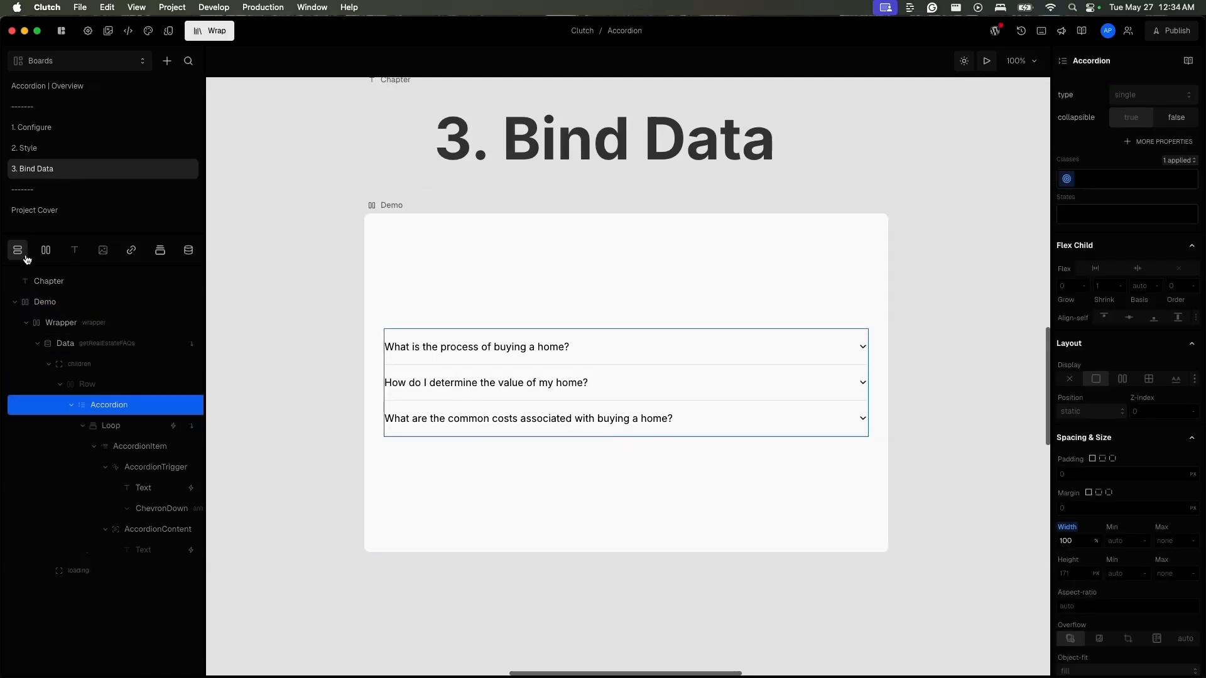
{"action": "left_click", "coordinate": [124, 387]}
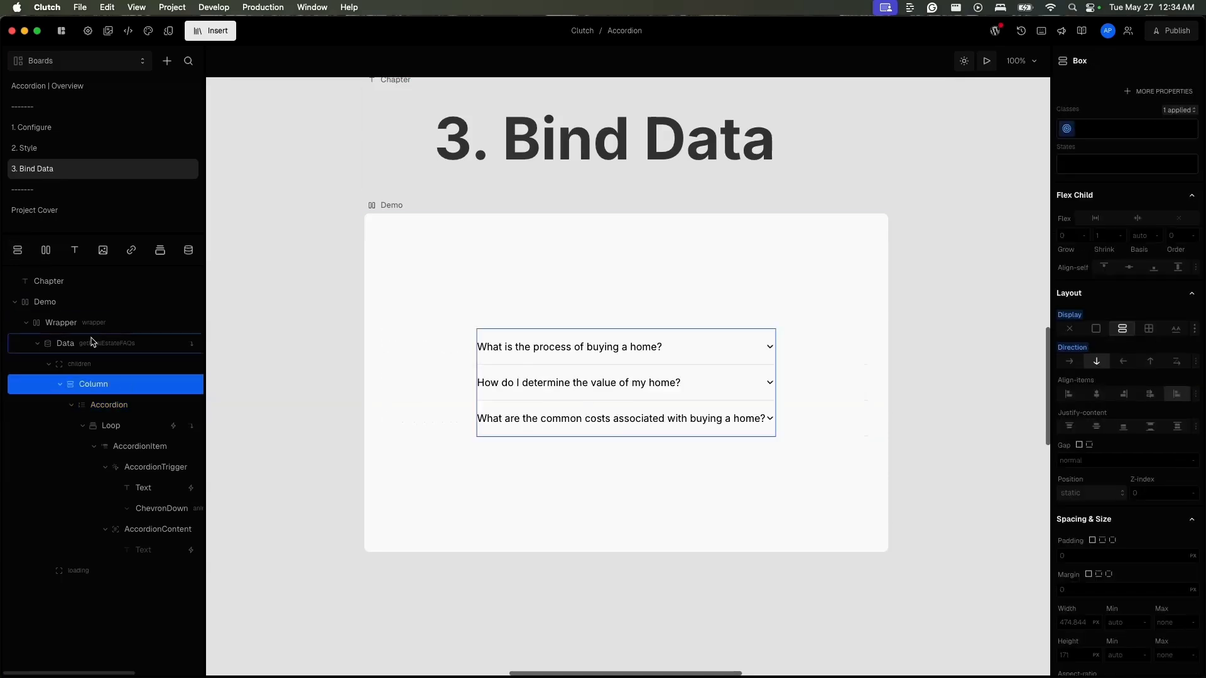
- Insert a Clutch Elements Button into the Column, directly above the Accordion
{"action": "left_click", "coordinate": [71, 405]}
{"action": "type", "text": "i"}
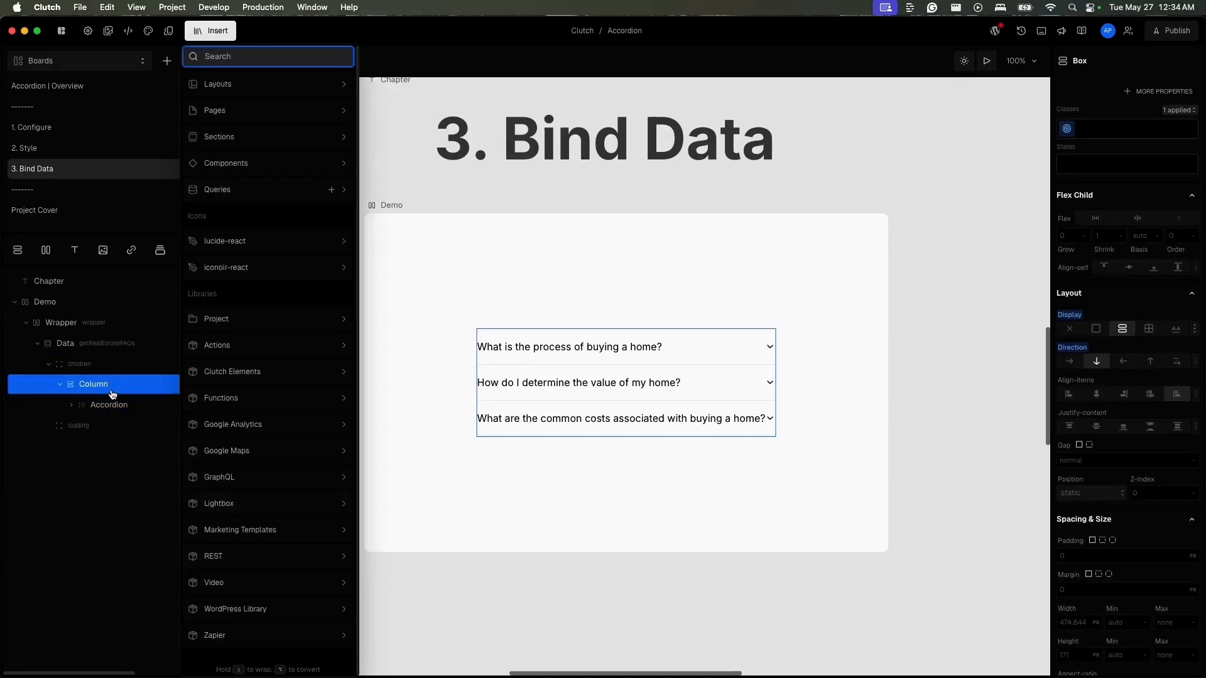
{"action": "type", "text": "but"}
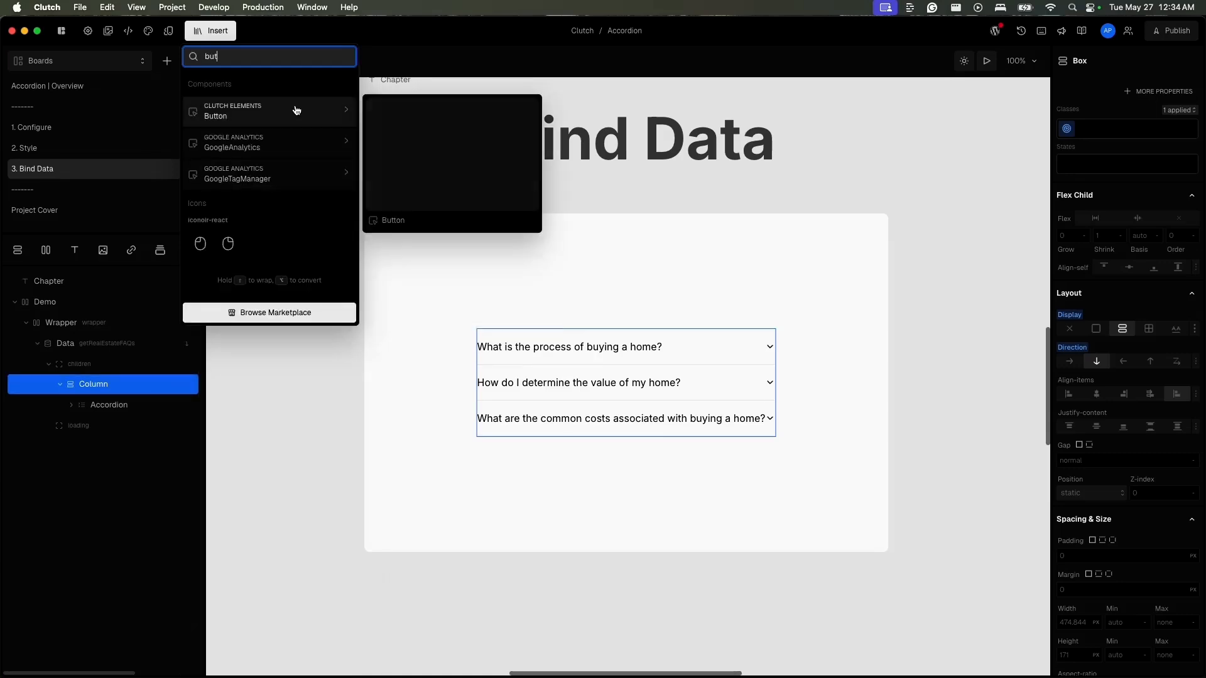
{"action": "left_click_drag", "start_coordinate": [297, 110], "coordinate": [126, 405]}
{"action": "left_click_drag", "start_coordinate": [125, 425], "coordinate": [125, 403]}
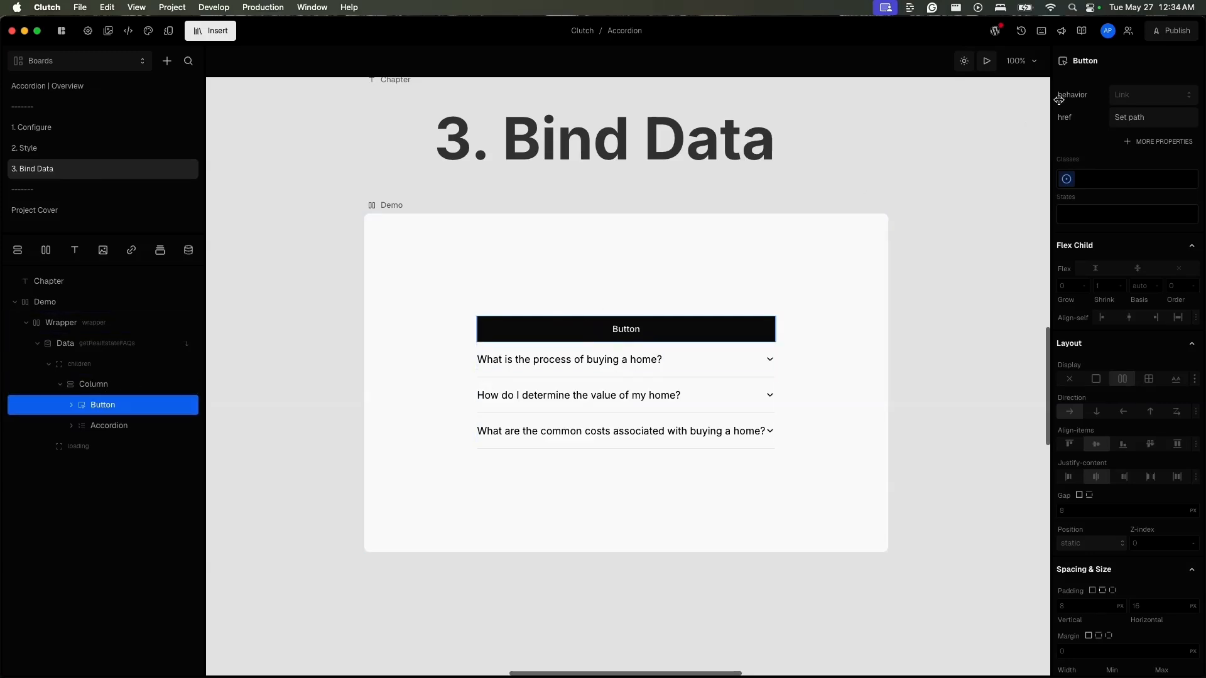
- Set the button's behavior to Button and add an onClick action calling the Accordion's setValue with value 0
{"action": "left_click", "coordinate": [1152, 95]}
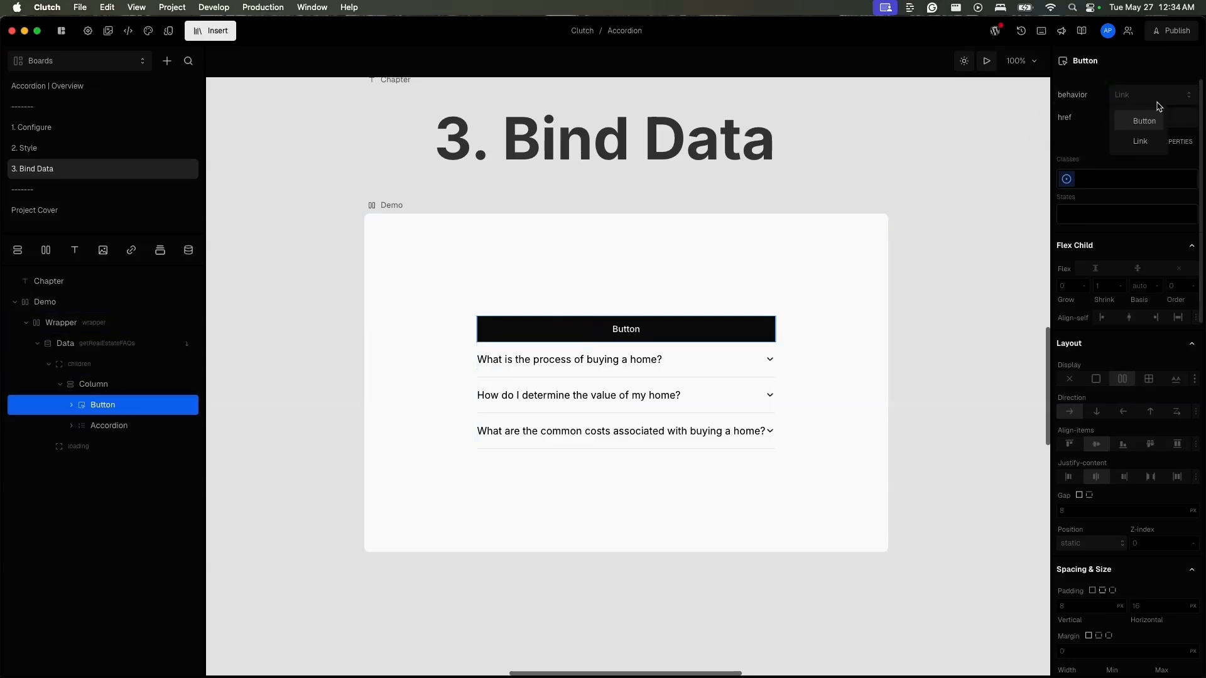
{"action": "left_click", "coordinate": [1149, 118]}
{"action": "left_click", "coordinate": [1159, 141]}
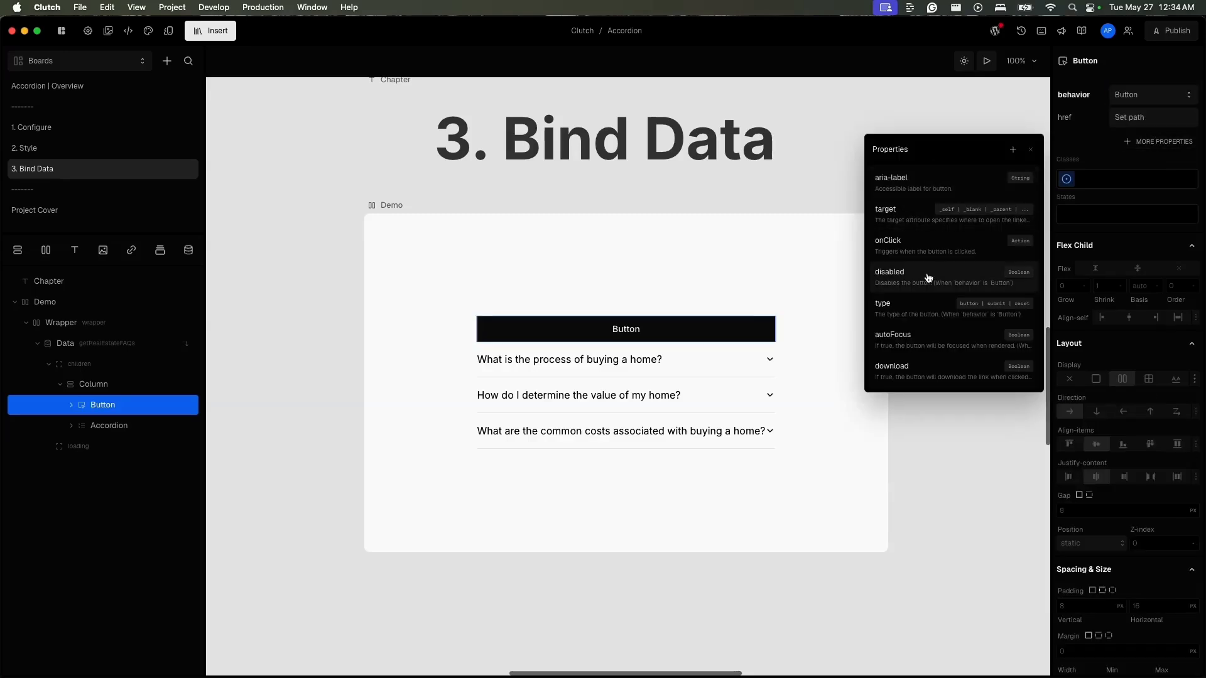
{"action": "left_click", "coordinate": [929, 242]}
{"action": "left_click", "coordinate": [1142, 141]}
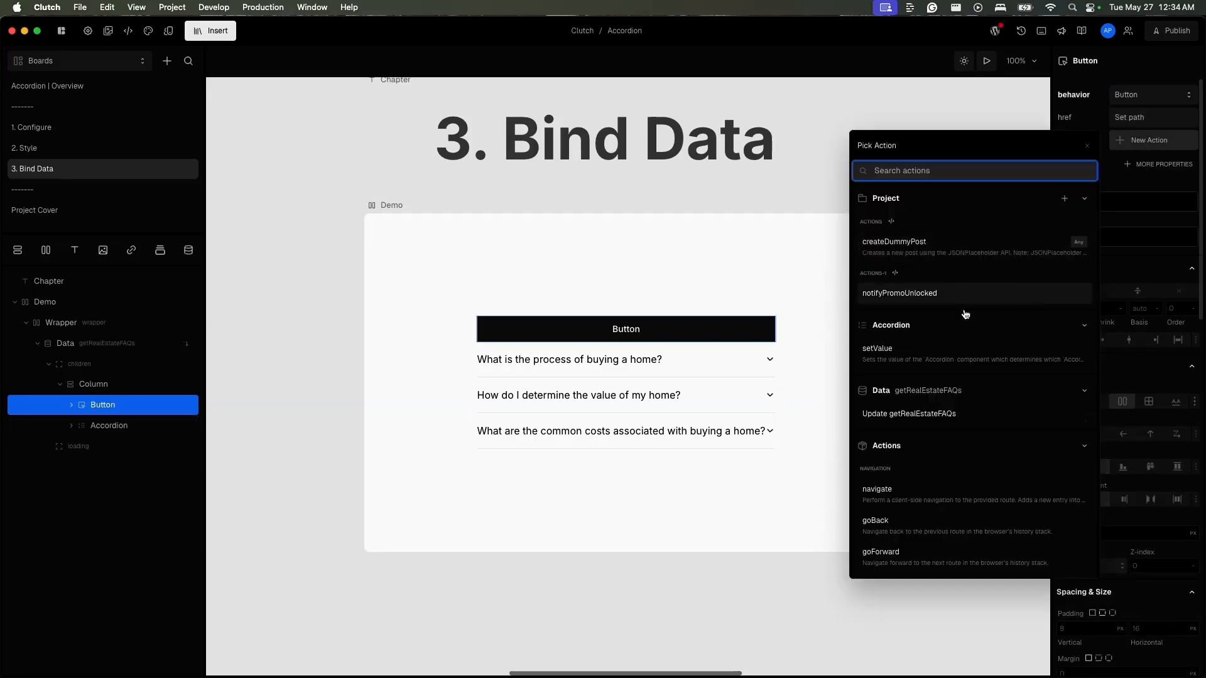
{"action": "left_click", "coordinate": [908, 360]}
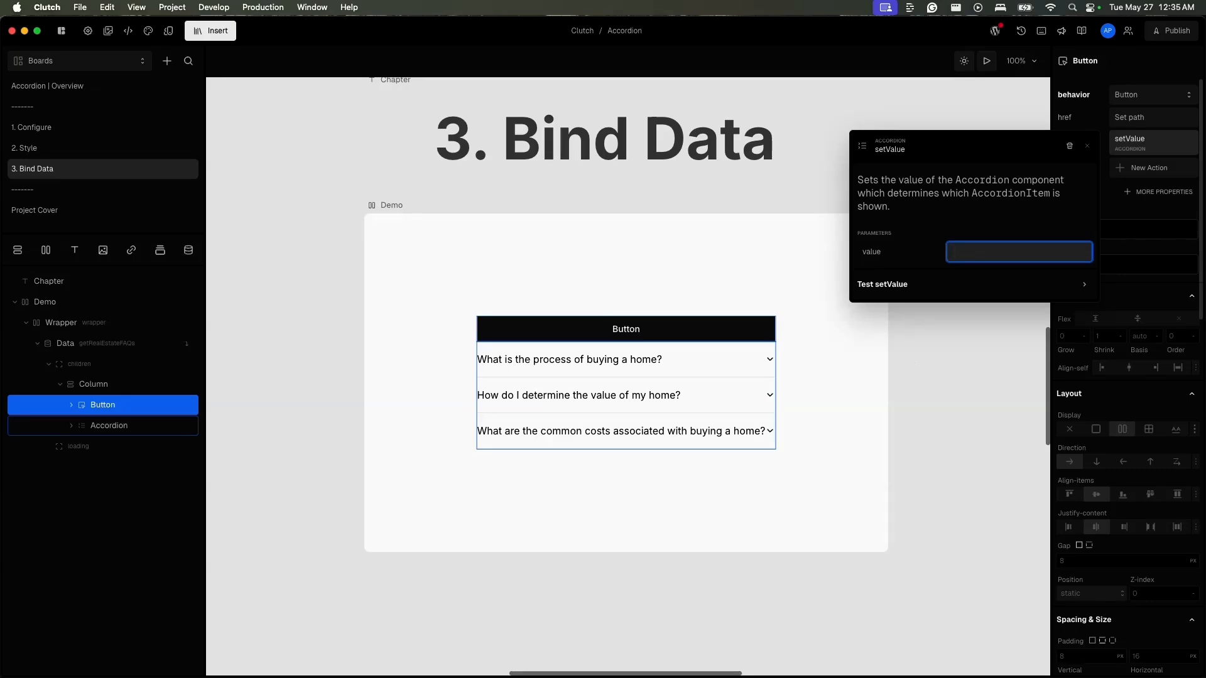
{"action": "type", "text": "0"}
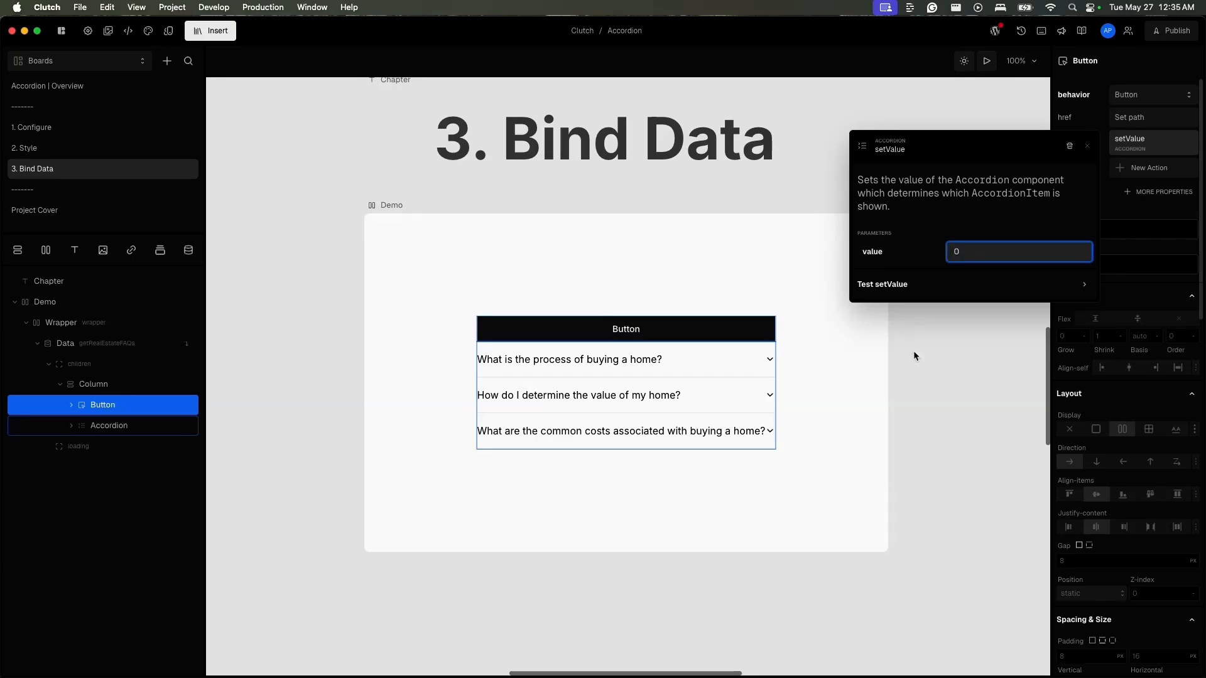
- Close the action settings and preview the board to test the button's setValue action
{"action": "left_click", "coordinate": [786, 205]}
{"action": "left_click", "coordinate": [785, 253]}
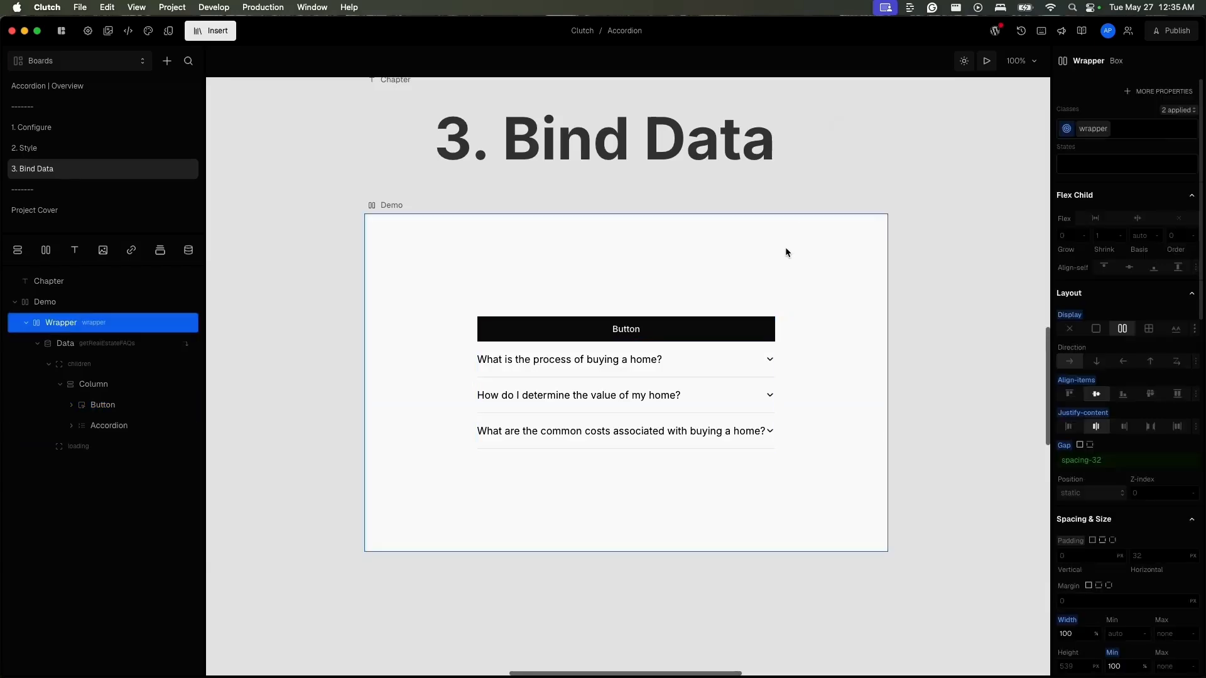
{"action": "left_click", "coordinate": [987, 60]}
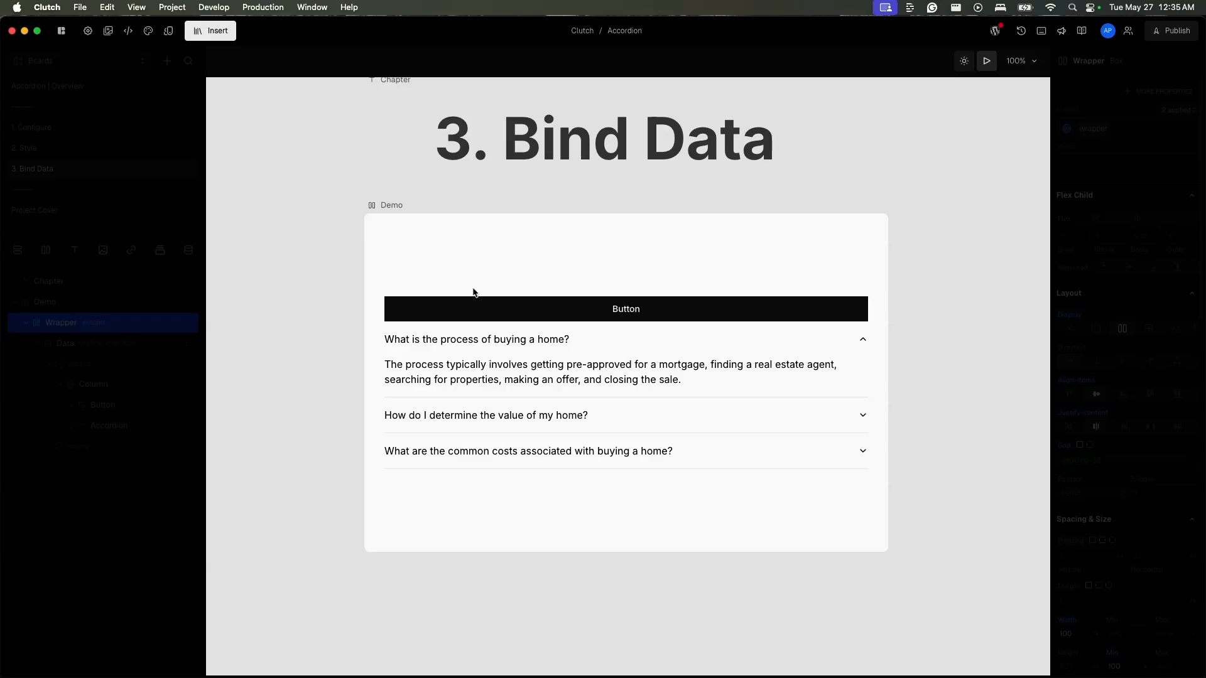
- Wrap the Button above the Accordion in a Row
{"action": "left_click", "coordinate": [104, 389]}
{"action": "left_click", "coordinate": [103, 405]}
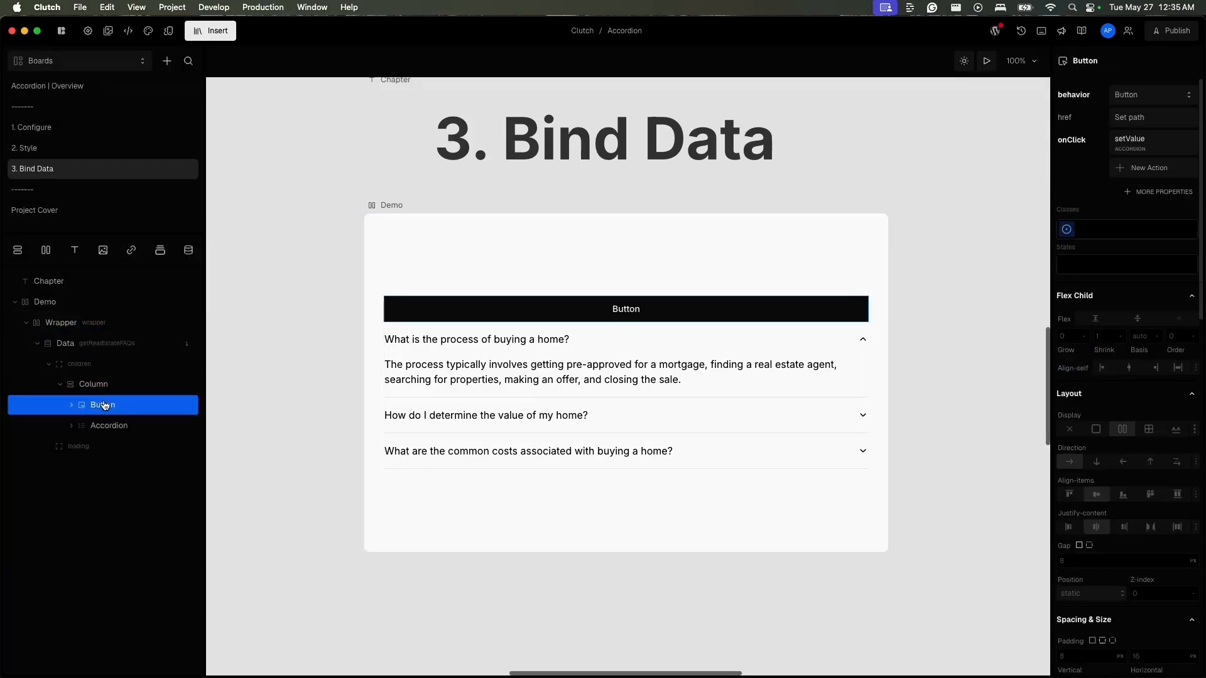
{"action": "left_click", "coordinate": [46, 249]}
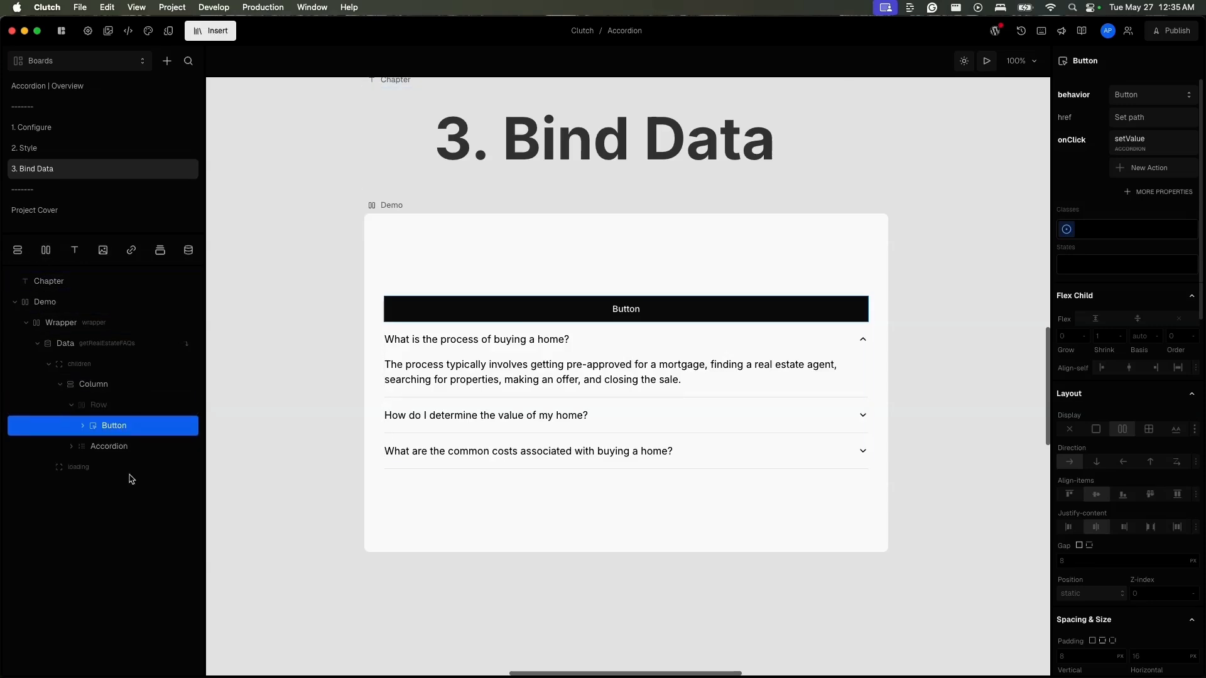
{"action": "left_click", "coordinate": [117, 405]}
{"action": "left_click", "coordinate": [118, 426]}
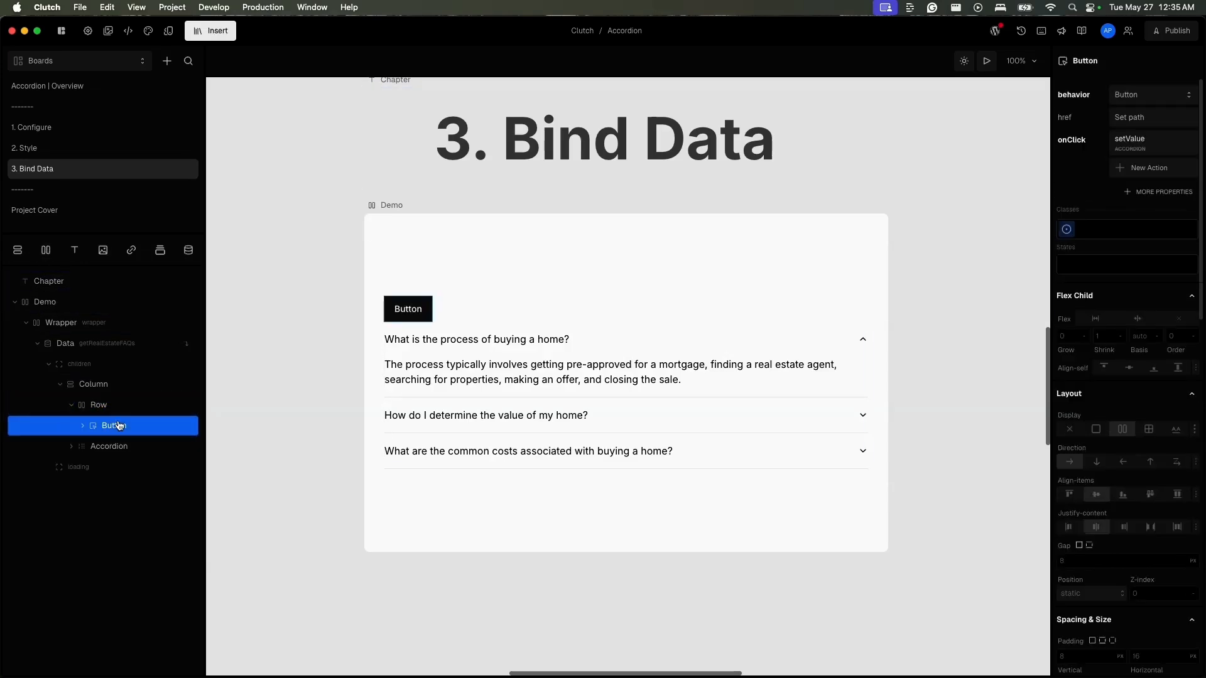
- Wrap the Button in a Loop within the Row and bind the Loop's items to getRealEstateFAQs
{"action": "left_click", "coordinate": [160, 249]}
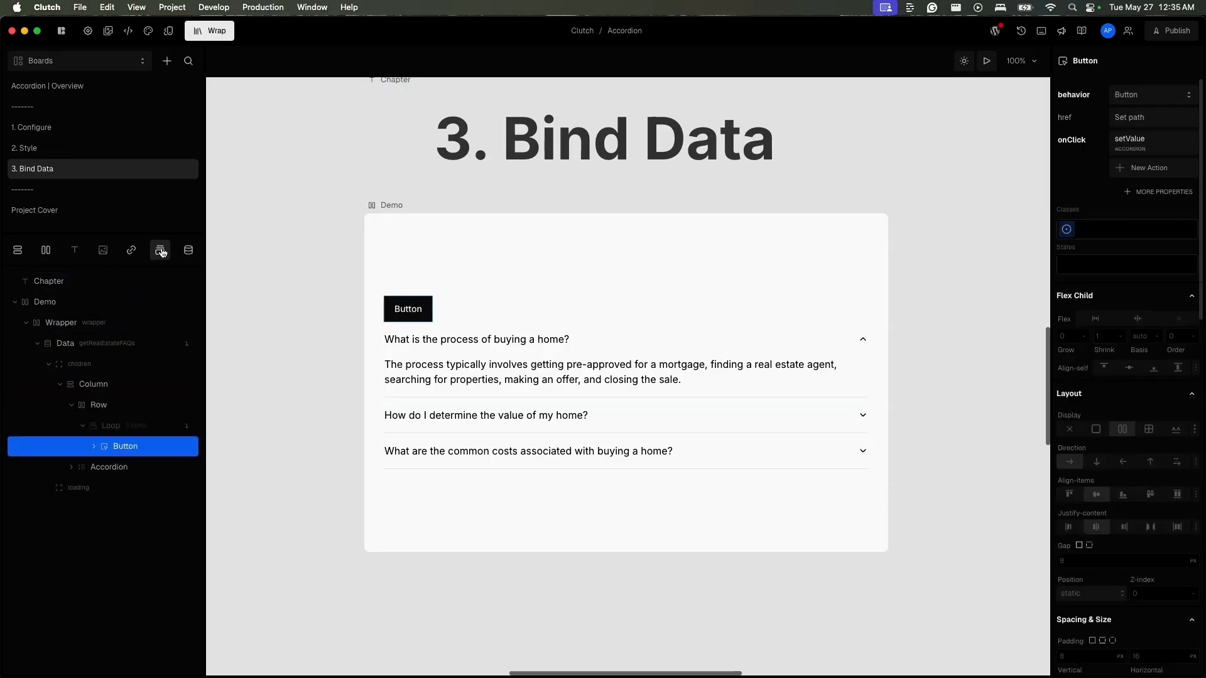
{"action": "left_click", "coordinate": [128, 425]}
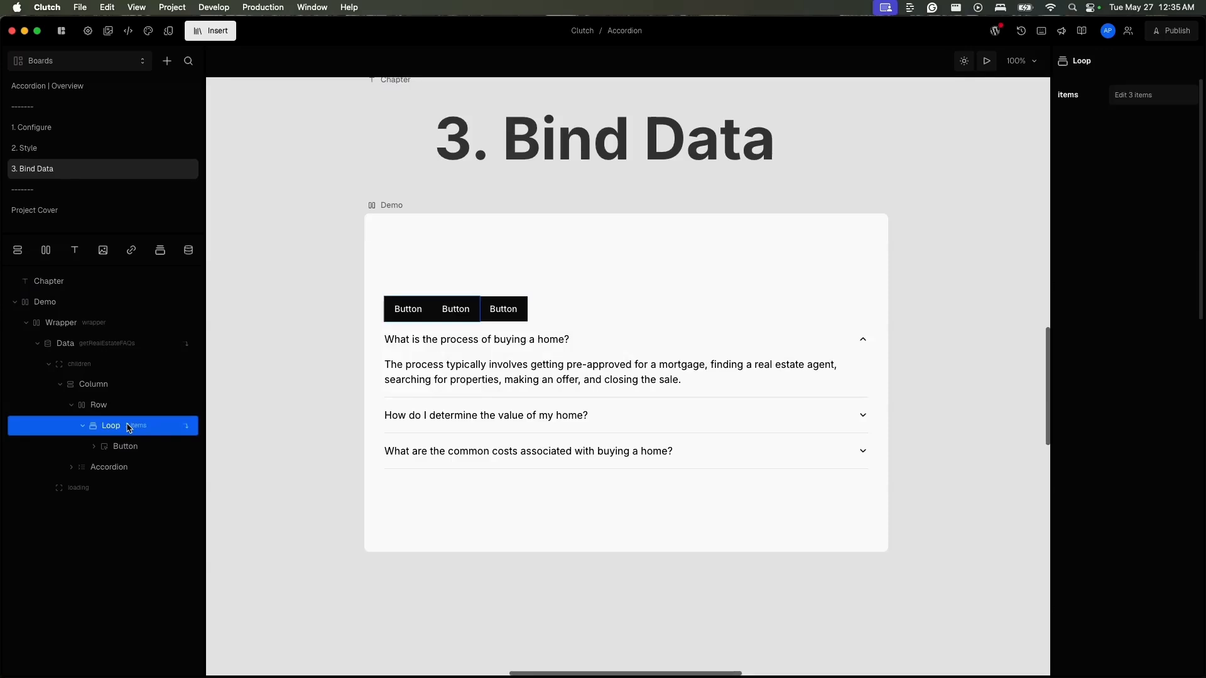
{"action": "left_click", "coordinate": [1110, 92]}
{"action": "left_click", "coordinate": [879, 204]}
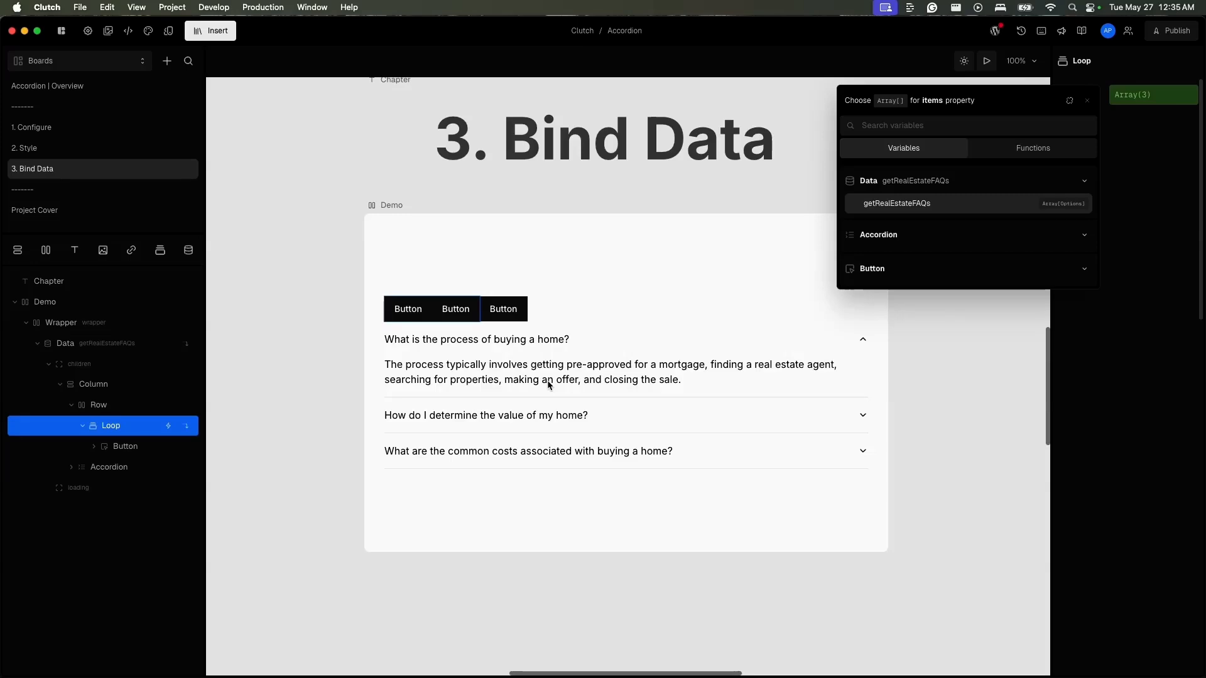
- Bind the text inside the looped Button to the Loop's index
{"action": "left_click", "coordinate": [147, 446]}
{"action": "left_click", "coordinate": [148, 445]}
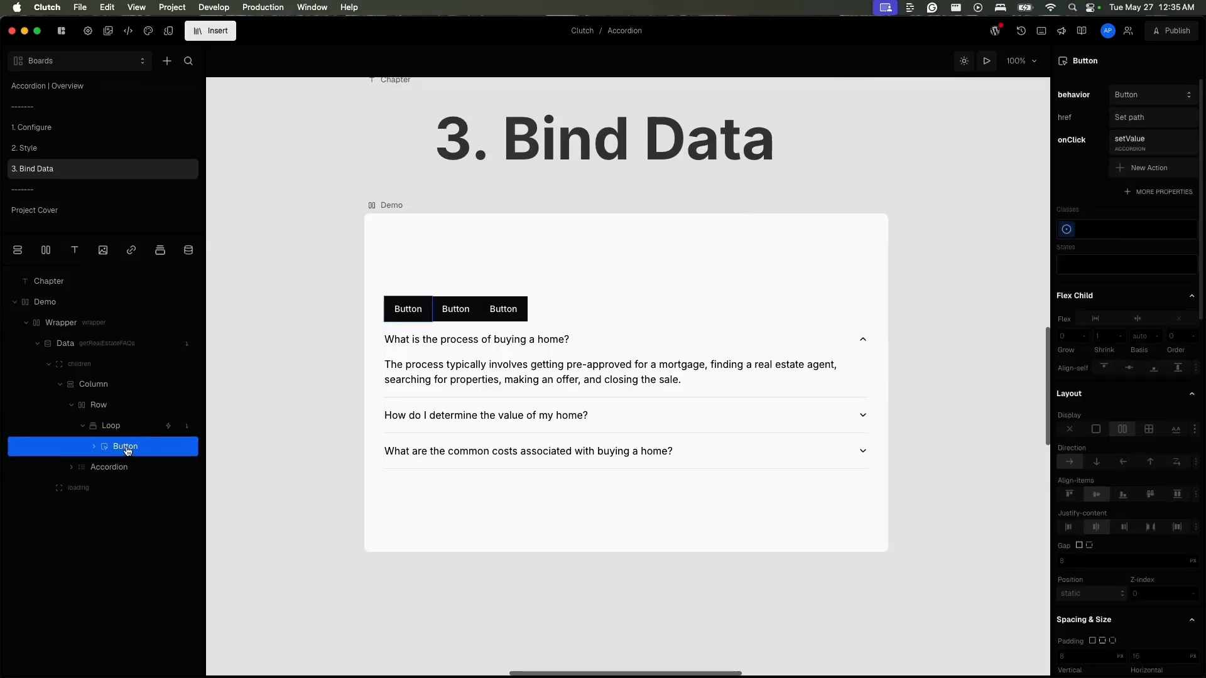
{"action": "left_click", "coordinate": [94, 446]}
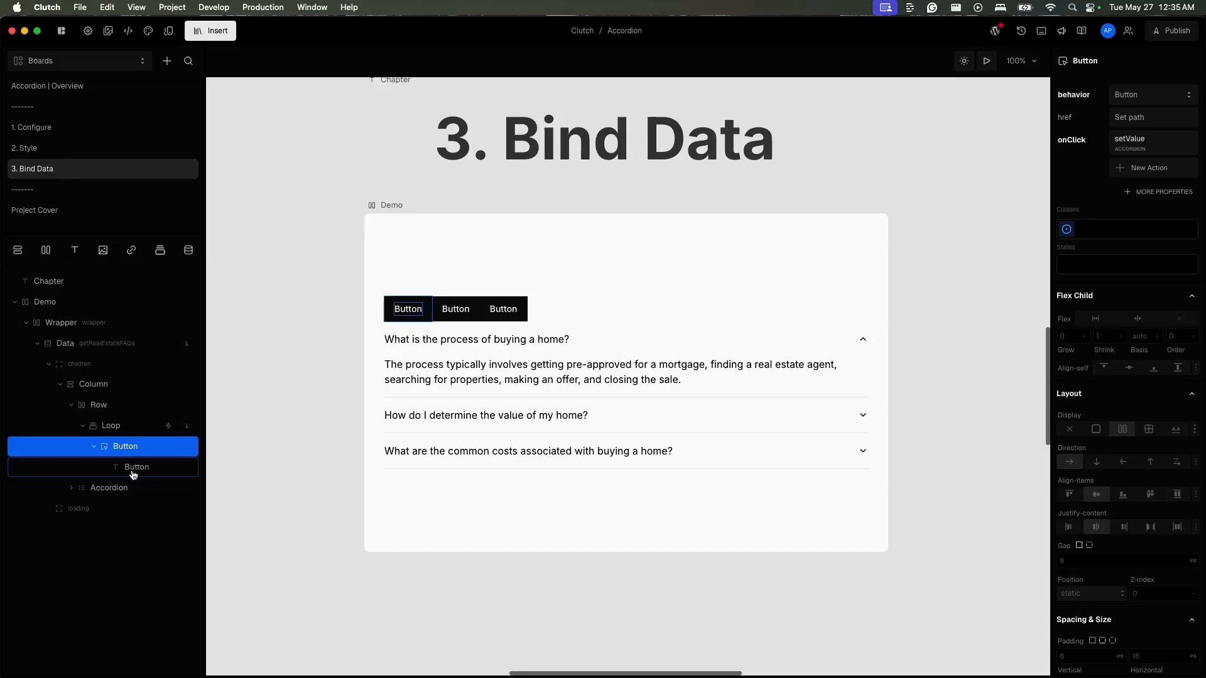
{"action": "left_click", "coordinate": [133, 468]}
{"action": "left_click", "coordinate": [1162, 119]}
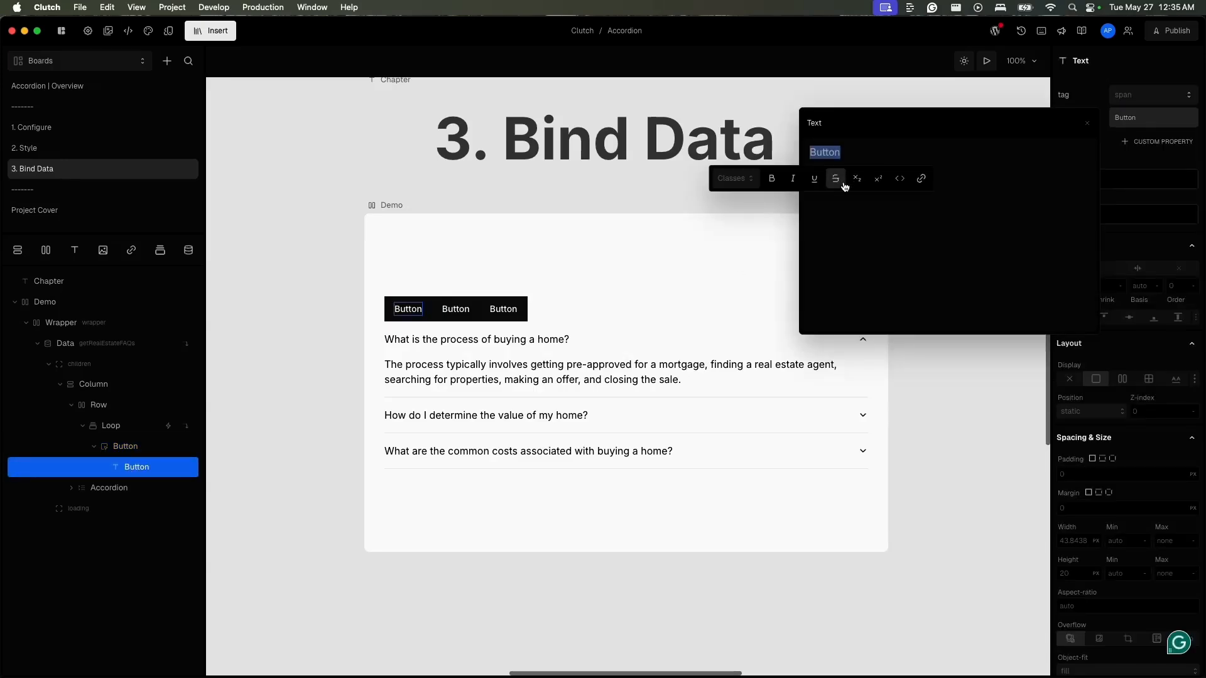
{"action": "left_click", "coordinate": [1152, 119]}
{"action": "left_click", "coordinate": [1109, 108]}
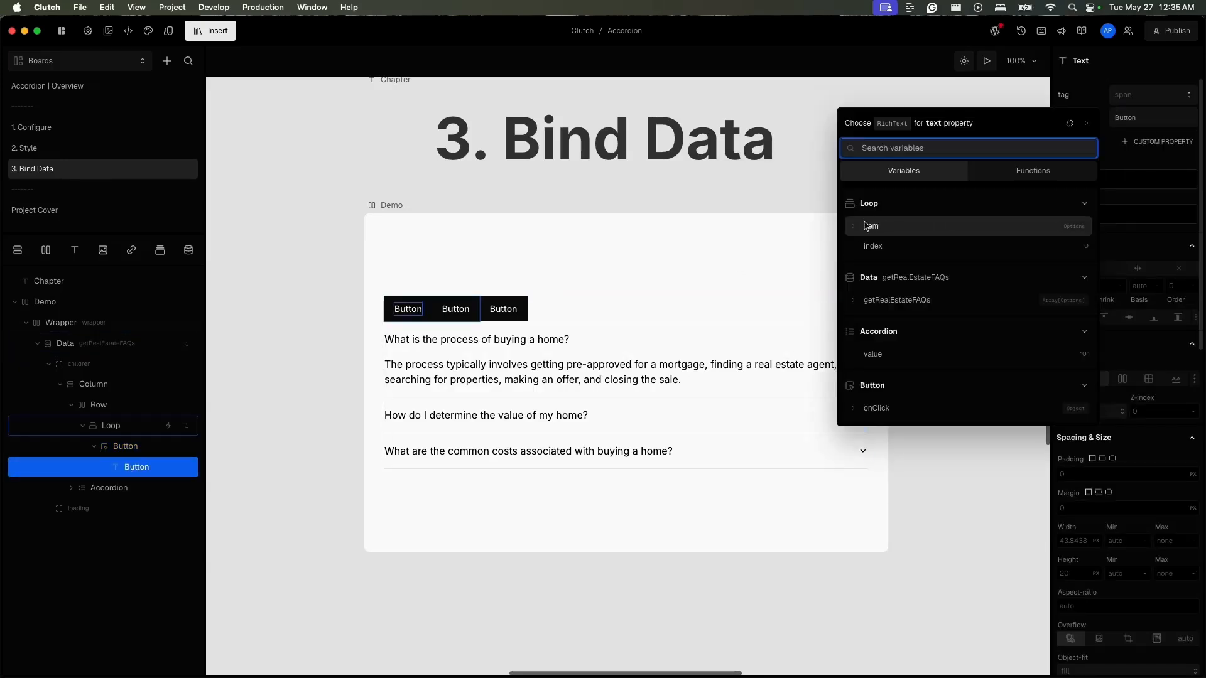
{"action": "left_click", "coordinate": [872, 248]}
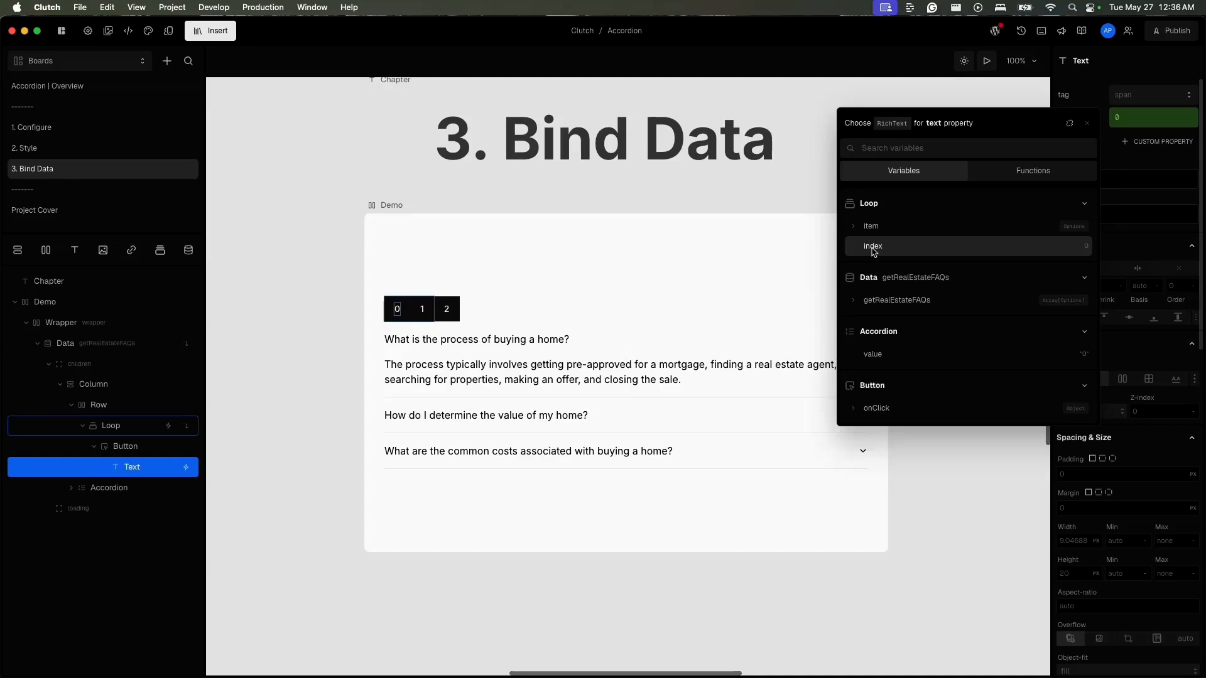
- Bind the value parameter of the looped Button's setValue action to the Loop's index
{"action": "left_click", "coordinate": [140, 447]}
{"action": "left_click", "coordinate": [141, 447]}
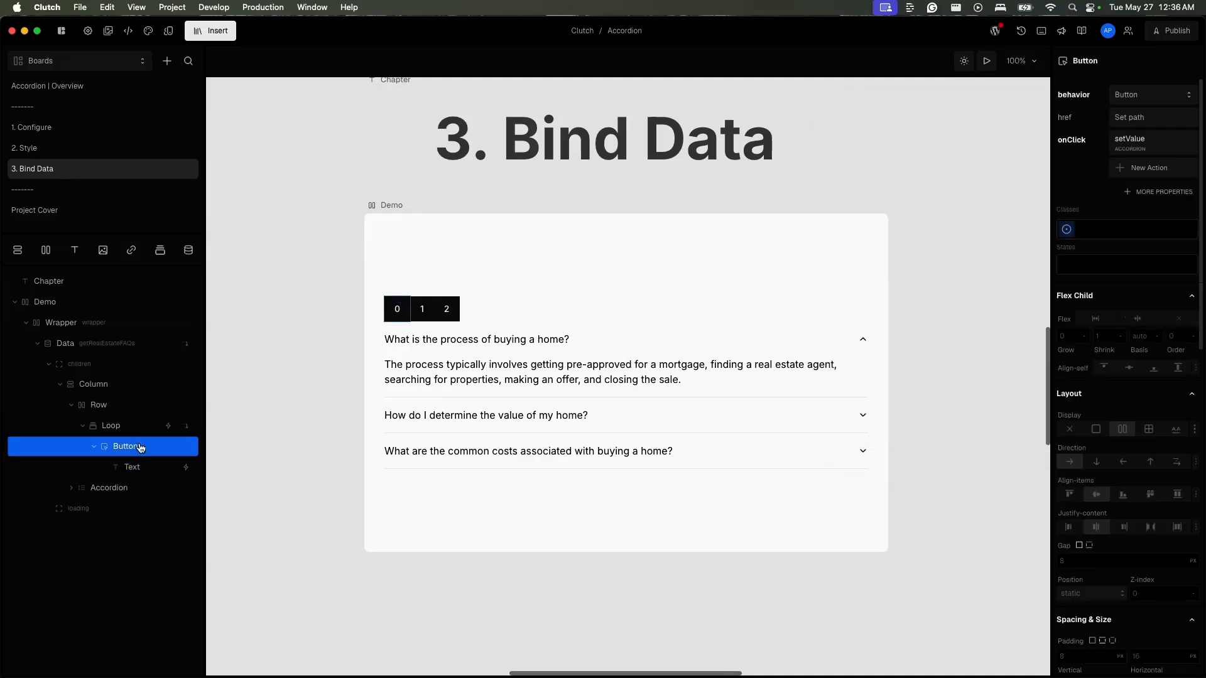
{"action": "left_click", "coordinate": [1130, 143]}
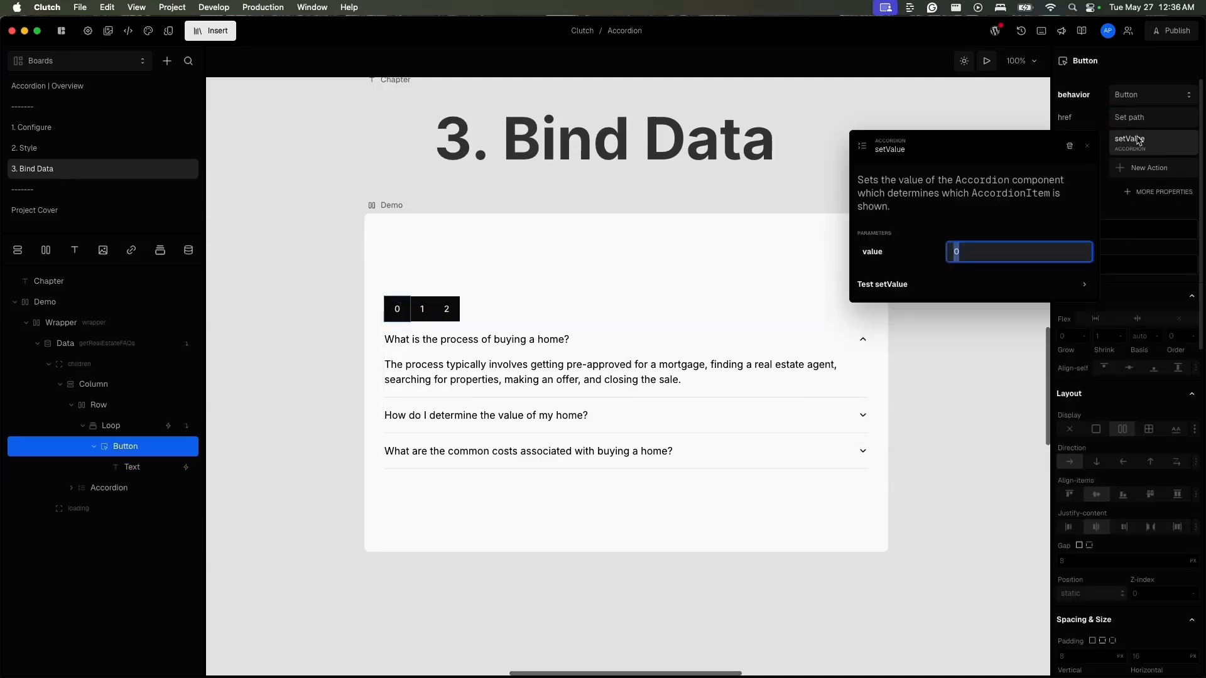
{"action": "left_click", "coordinate": [947, 245]}
{"action": "left_click", "coordinate": [616, 415]}
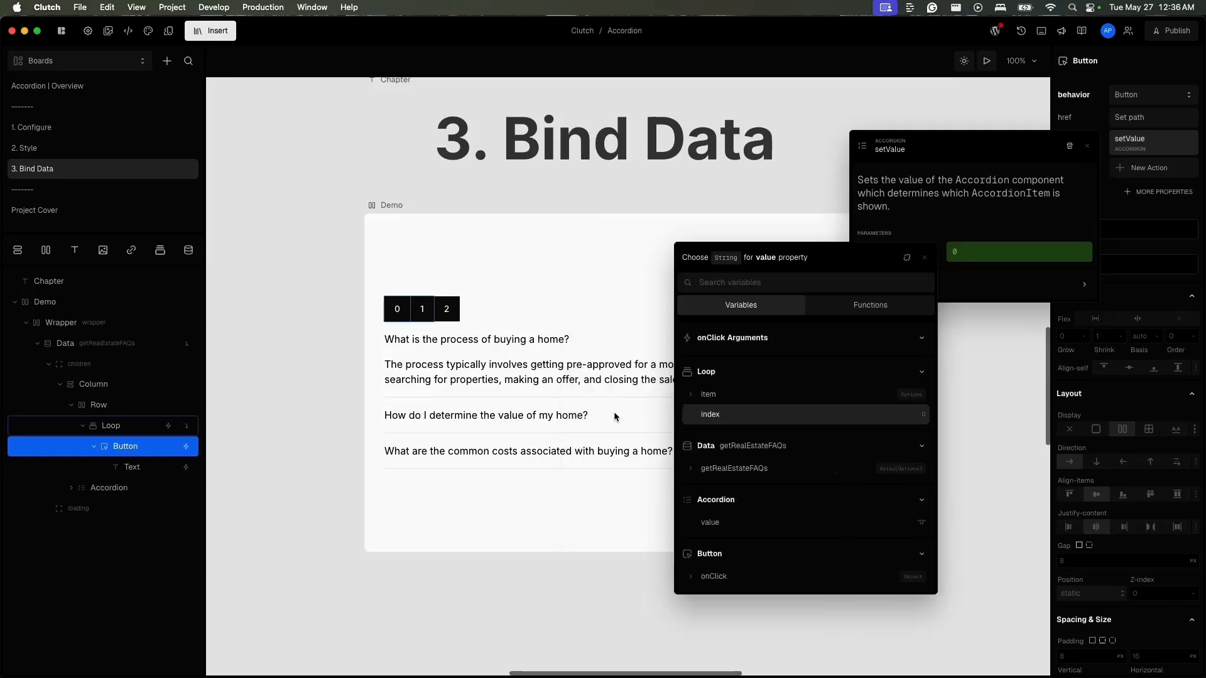
{"action": "left_click", "coordinate": [671, 347]}
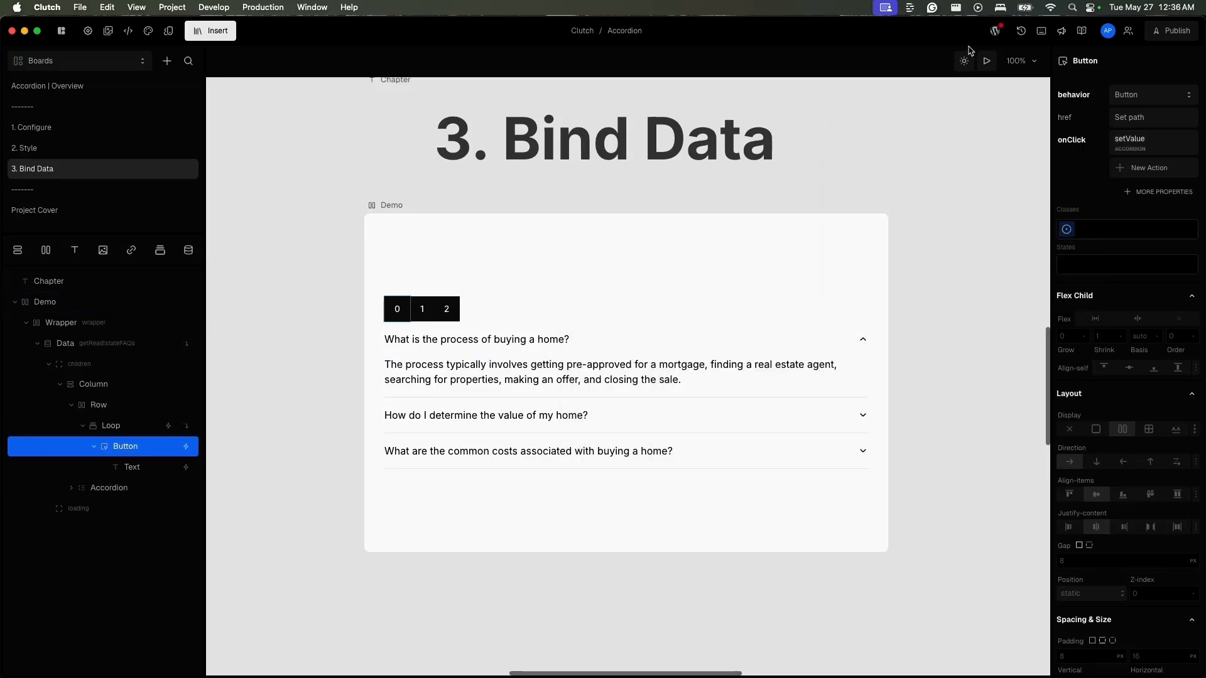
- Preview the board and switch repeatedly between buttons 0, 1 and 2 to check which accordion item each opens
{"action": "left_click", "coordinate": [986, 60]}
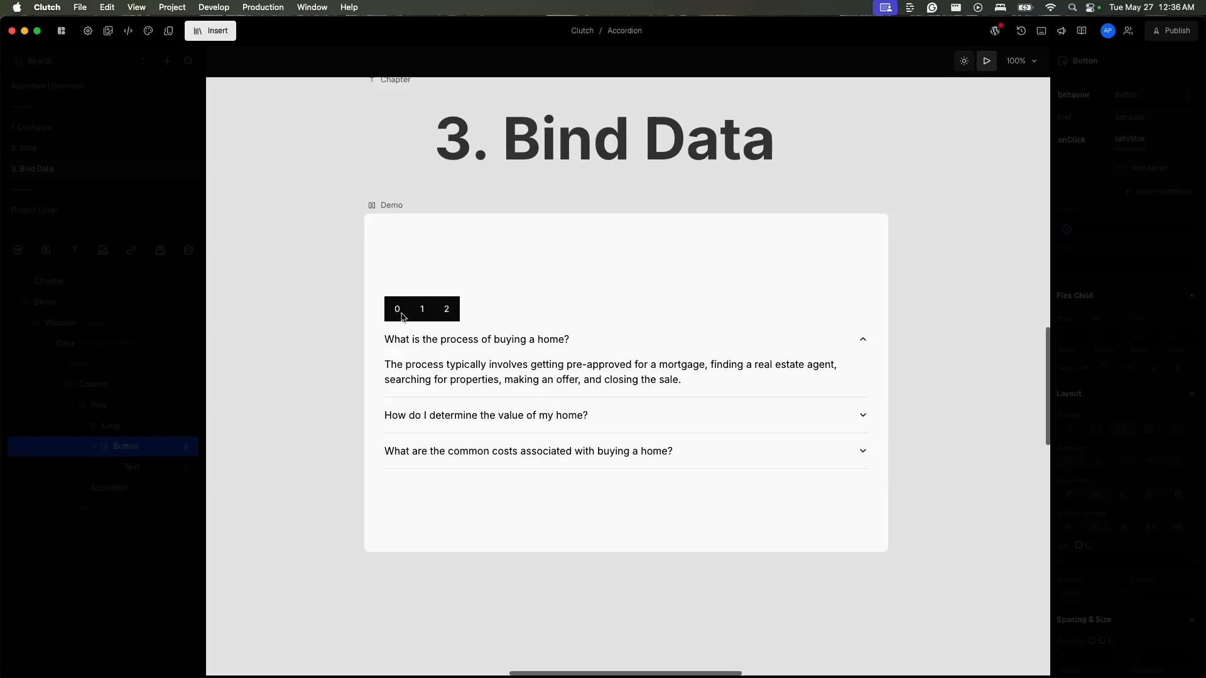
{"action": "left_click", "coordinate": [422, 310]}
{"action": "left_click", "coordinate": [447, 311]}
{"action": "left_click", "coordinate": [421, 311]}
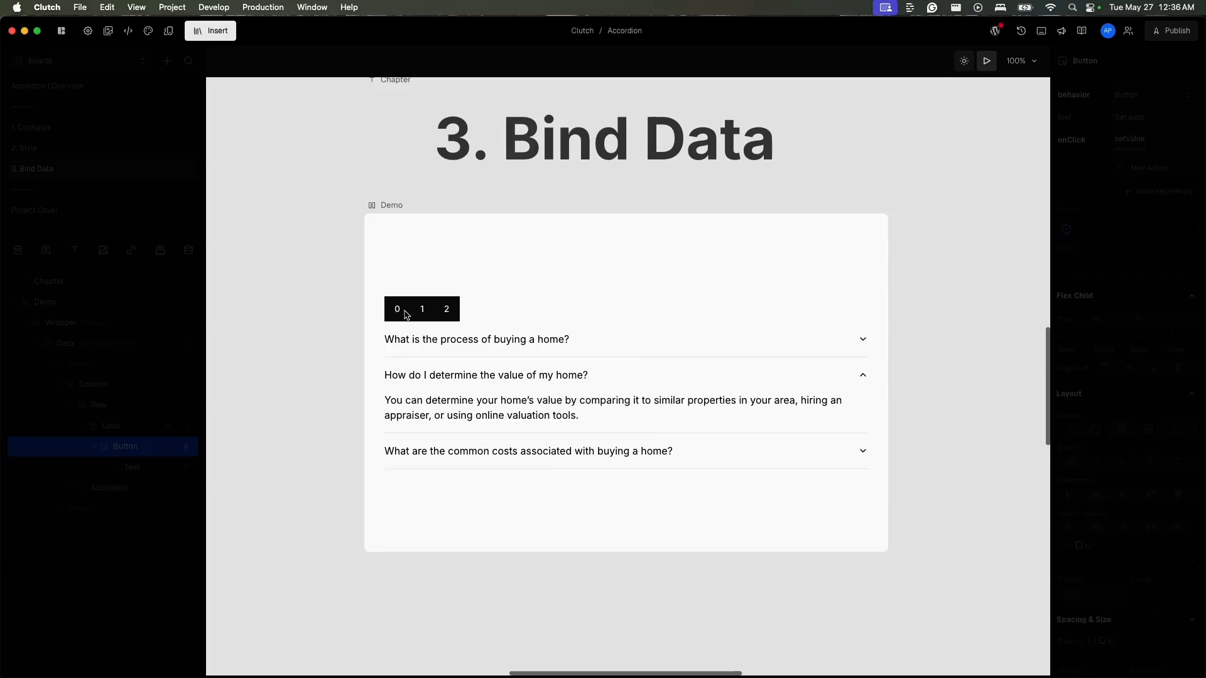
{"action": "left_click", "coordinate": [397, 311]}
{"action": "left_click", "coordinate": [422, 310]}
{"action": "left_click", "coordinate": [446, 311]}
{"action": "left_click", "coordinate": [422, 311]}
{"action": "left_click", "coordinate": [397, 310]}
{"action": "left_click", "coordinate": [422, 311]}
{"action": "left_click", "coordinate": [446, 311]}
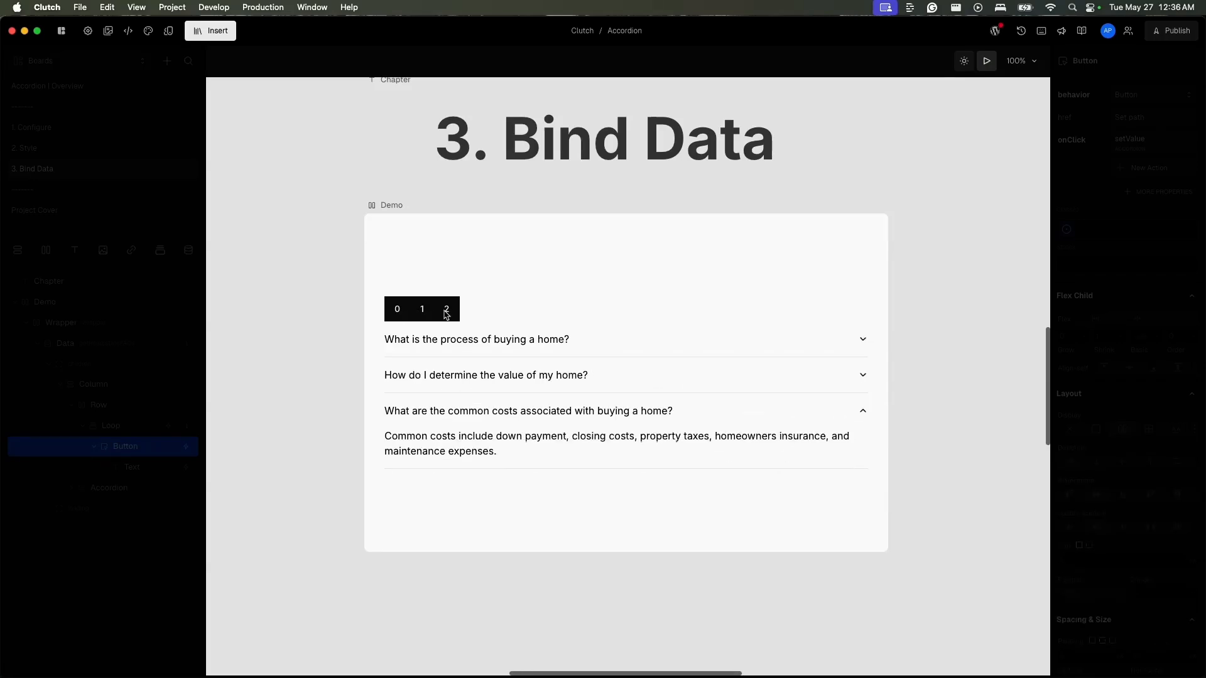